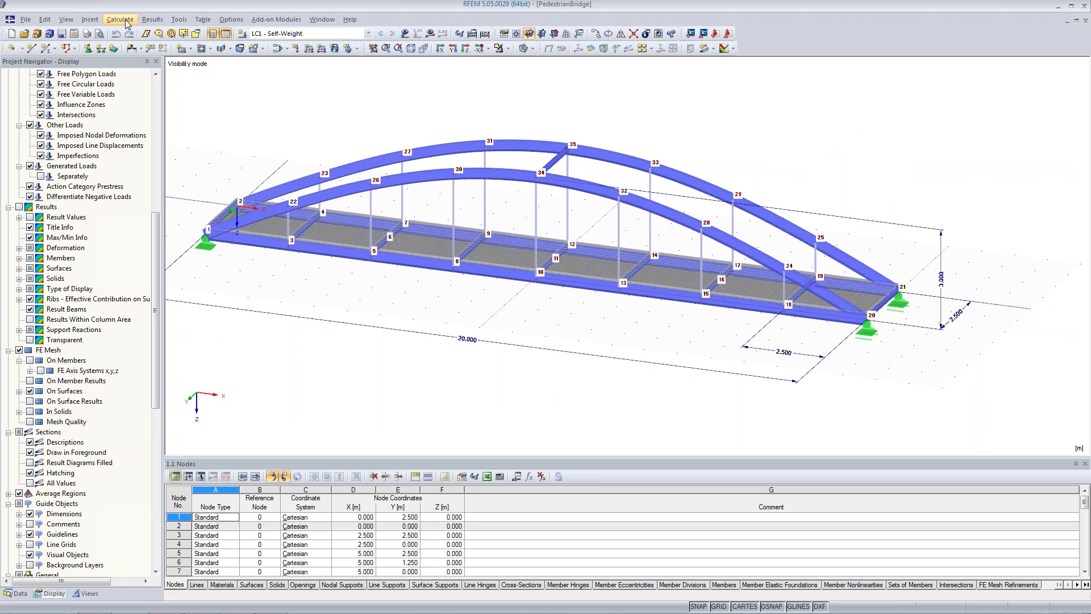
# Step: Set the value of the arch rise parameter "stich" to 4 m in the model parameters
pyautogui.click(45, 19)
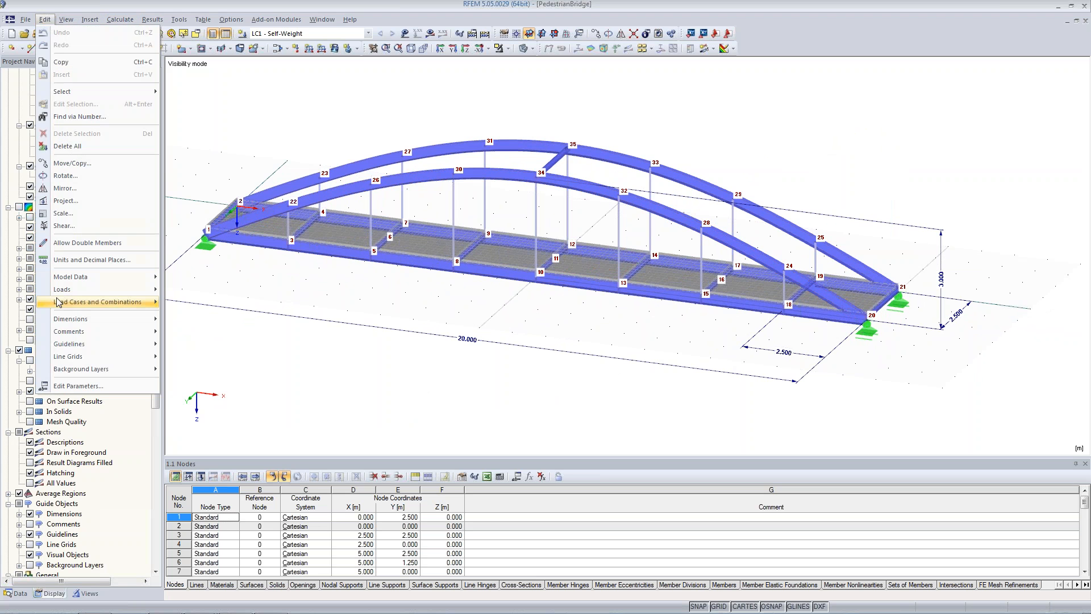
pyautogui.click(60, 385)
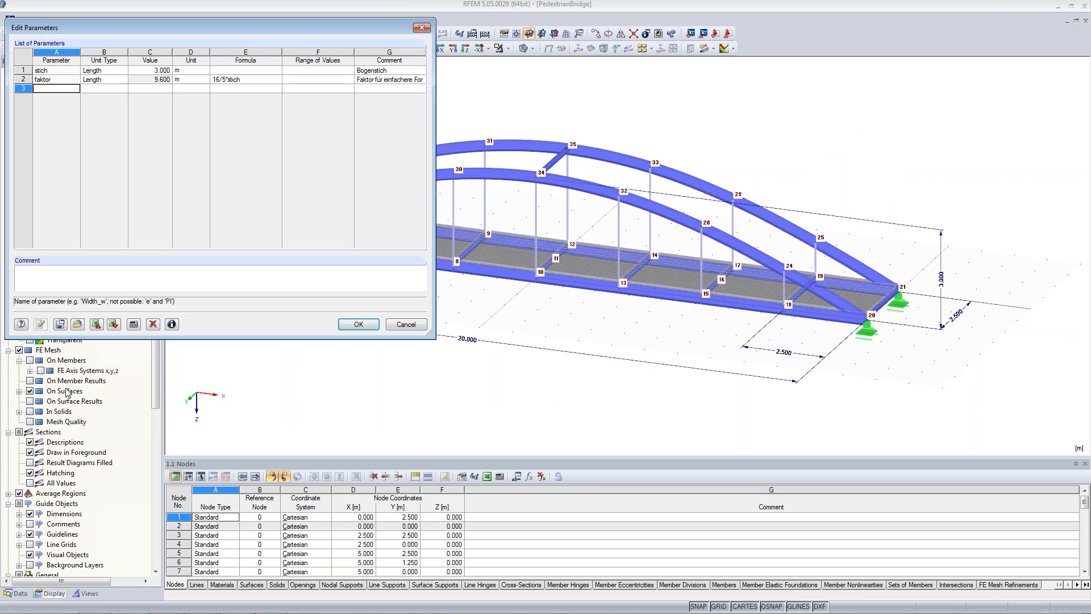
pyautogui.click(46, 72)
pyautogui.click(53, 72)
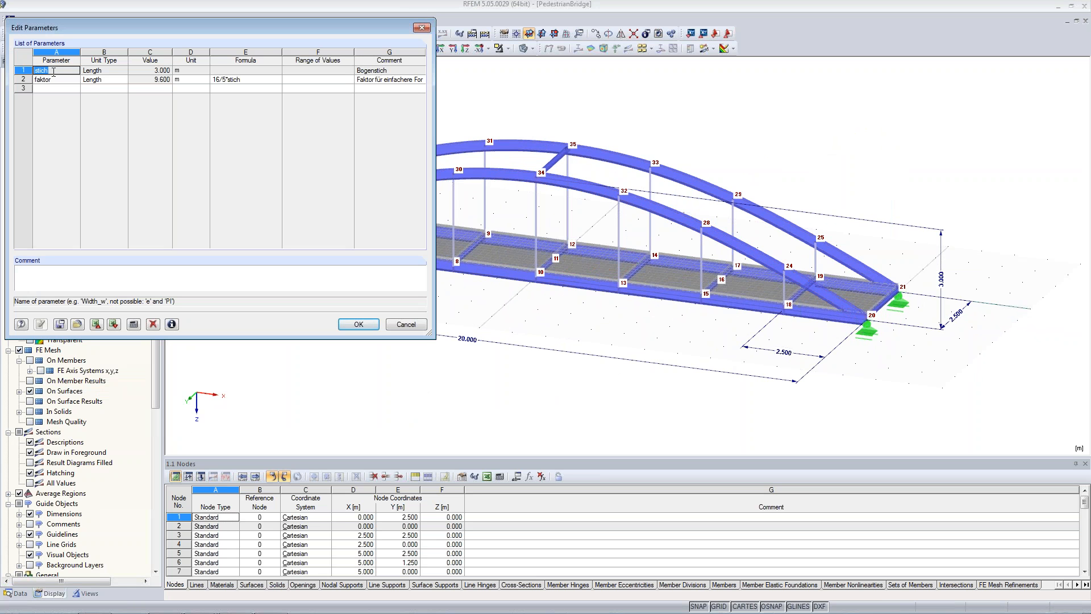
pyautogui.click(150, 70)
pyautogui.write('4')
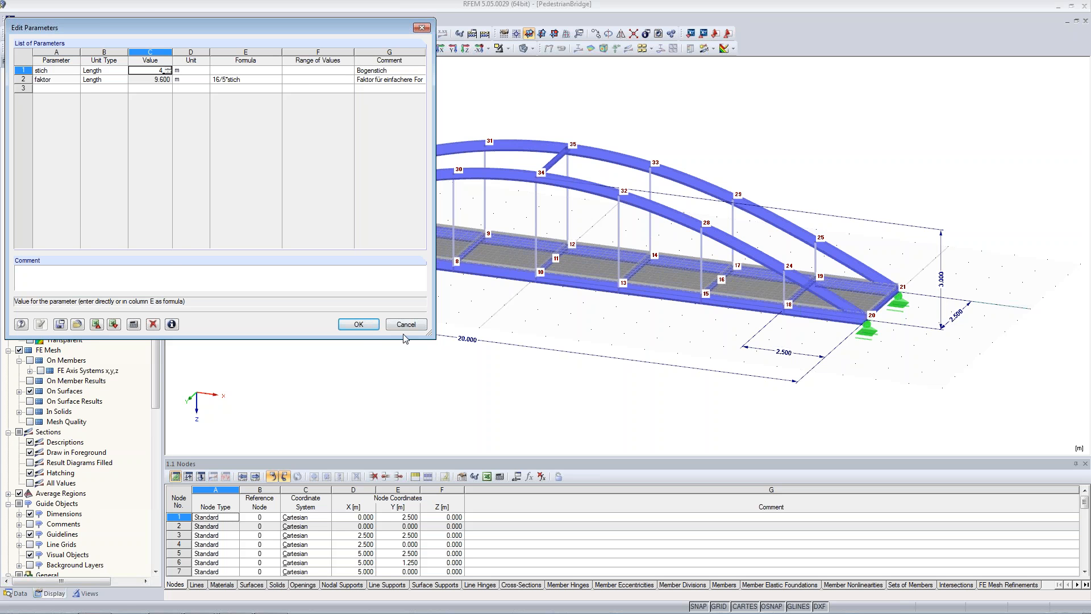
pyautogui.click(350, 325)
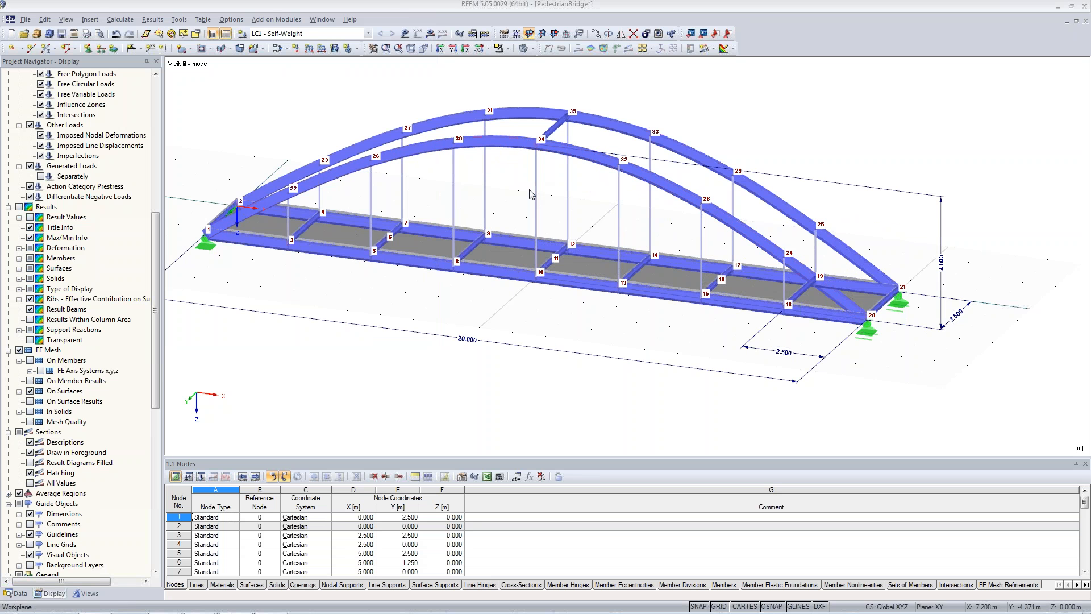
# Step: Reset the arch rise parameter "stich" to 3 m and apply it to the bridge model
pyautogui.click(45, 19)
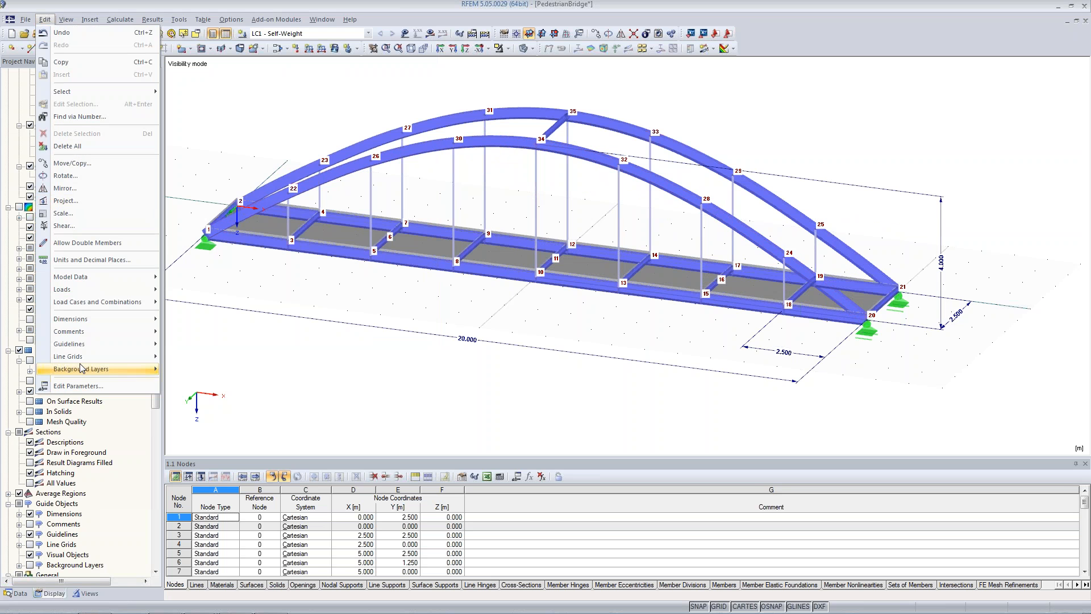
pyautogui.click(91, 388)
pyautogui.click(143, 72)
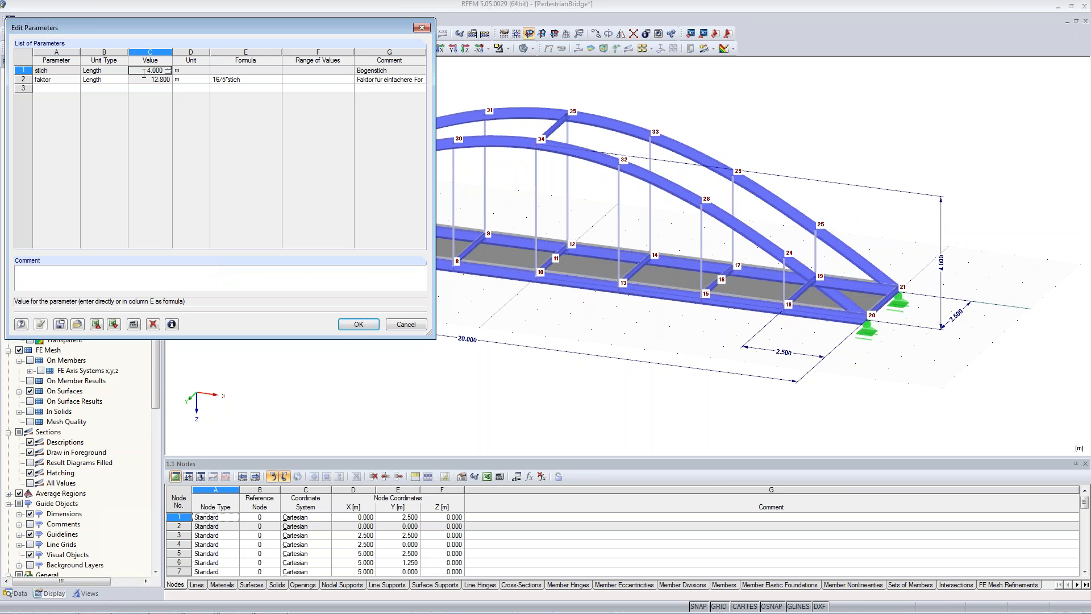
pyautogui.write('3')
pyautogui.press('Tab')
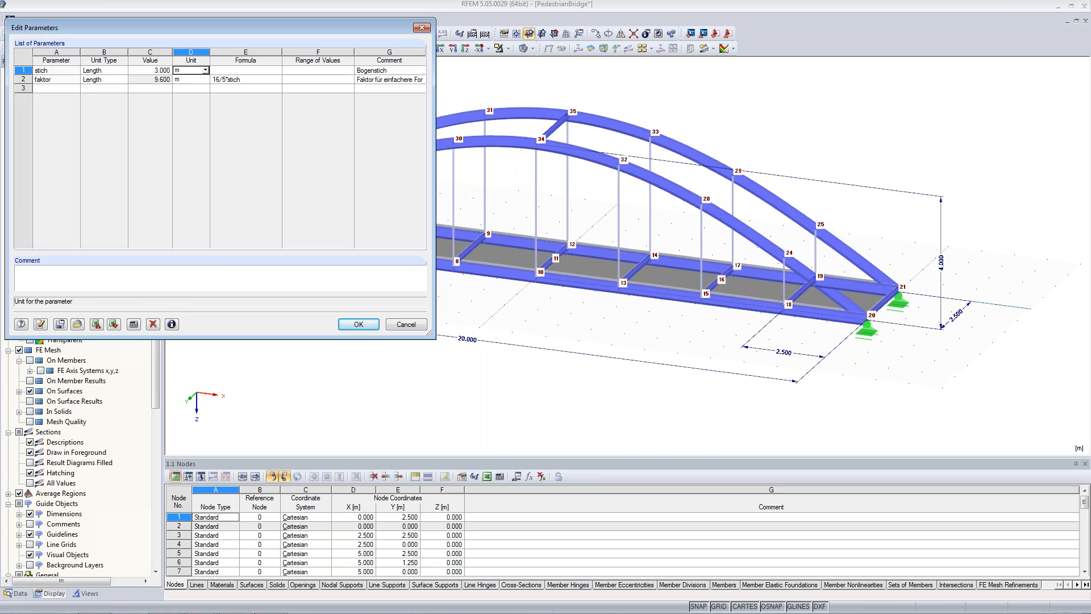
pyautogui.click(358, 327)
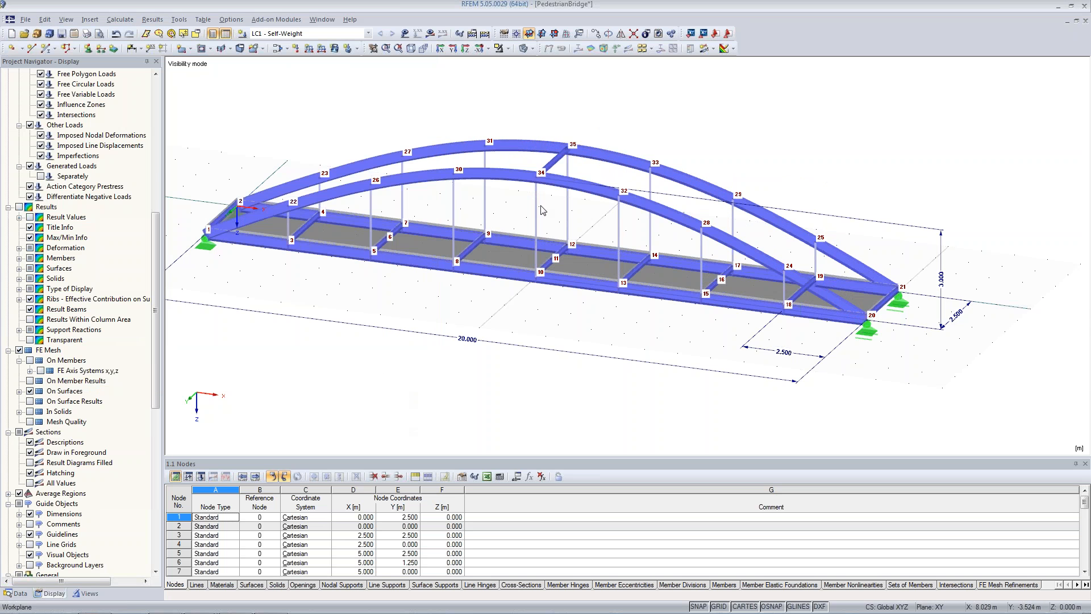
# Step: Open the RF-DYNAM Pro dynamic analysis add-on module for the bridge model
pyautogui.scroll(1, 541, 209)
pyautogui.keyDown('ctrl'); pyautogui.moveTo(528, 270); pyautogui.dragTo(575, 310, button='middle'); pyautogui.keyUp('ctrl')
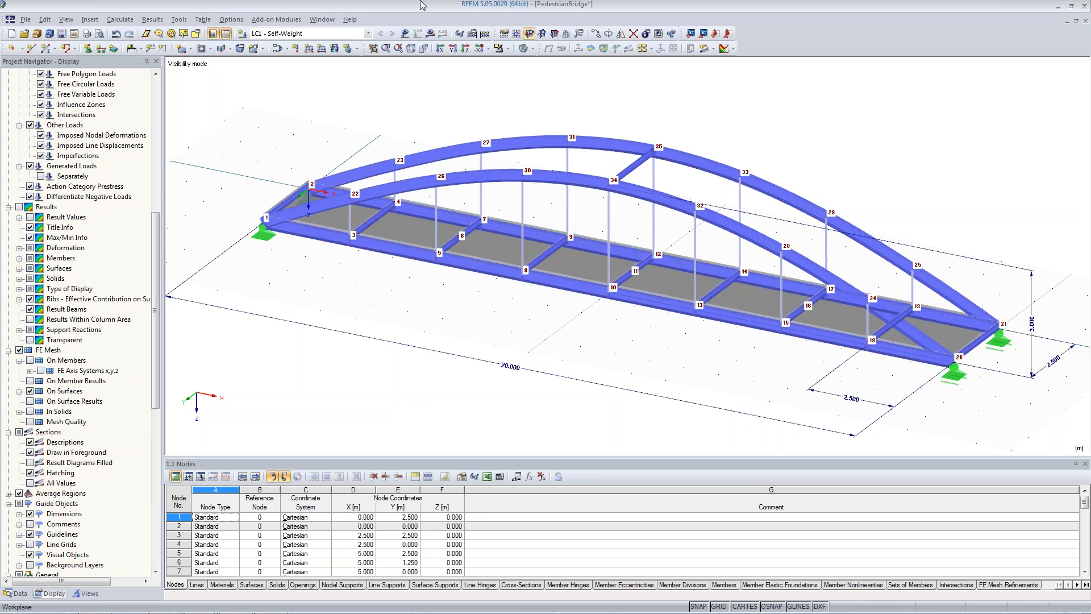
pyautogui.scroll(-9, 33, 505)
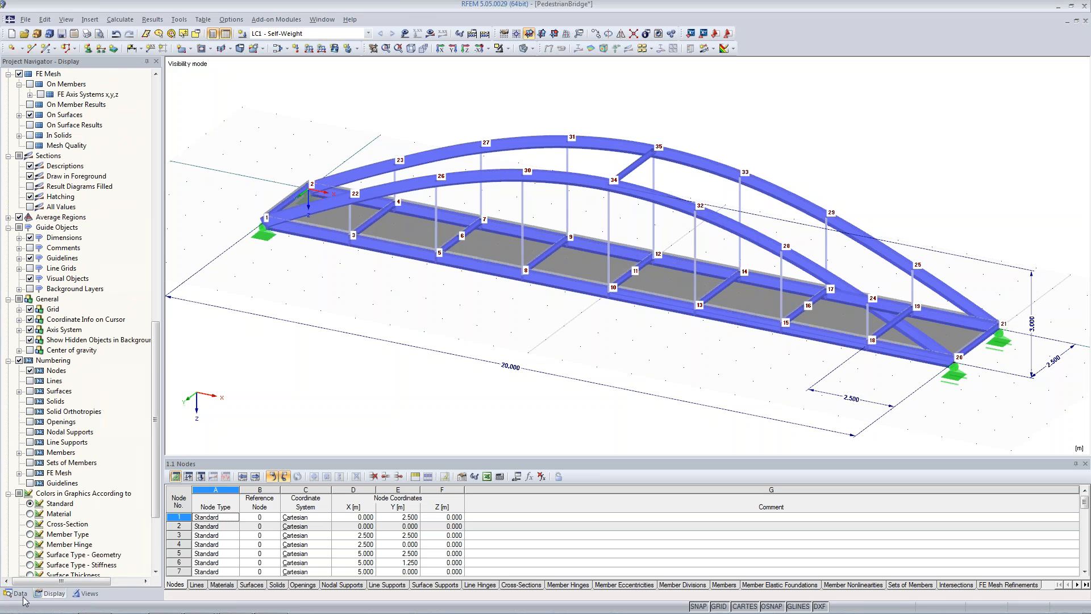
pyautogui.click(17, 593)
pyautogui.scroll(11, 62, 353)
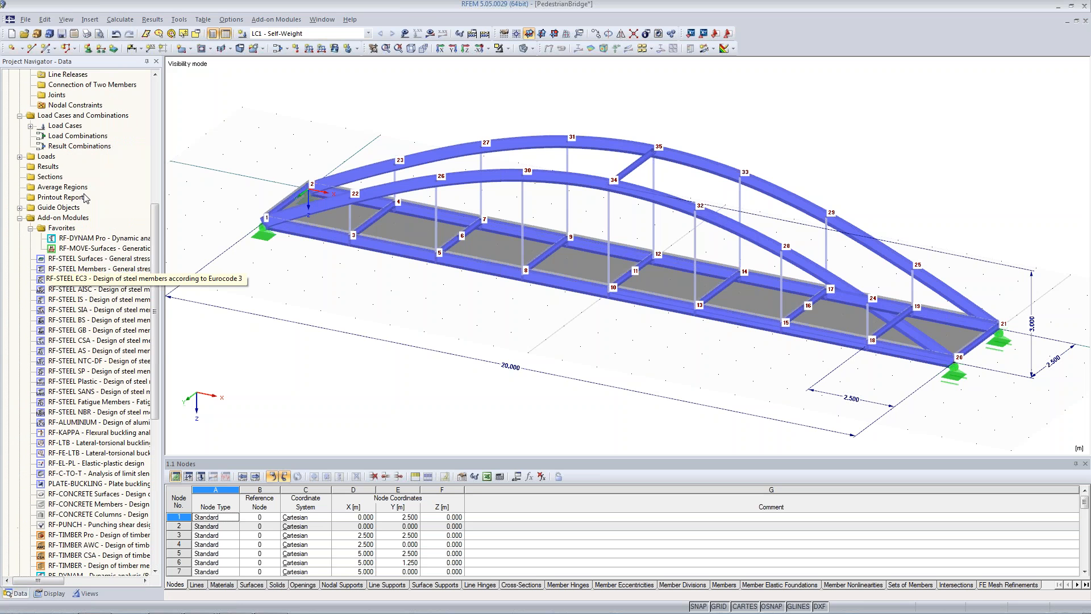
pyautogui.click(106, 238)
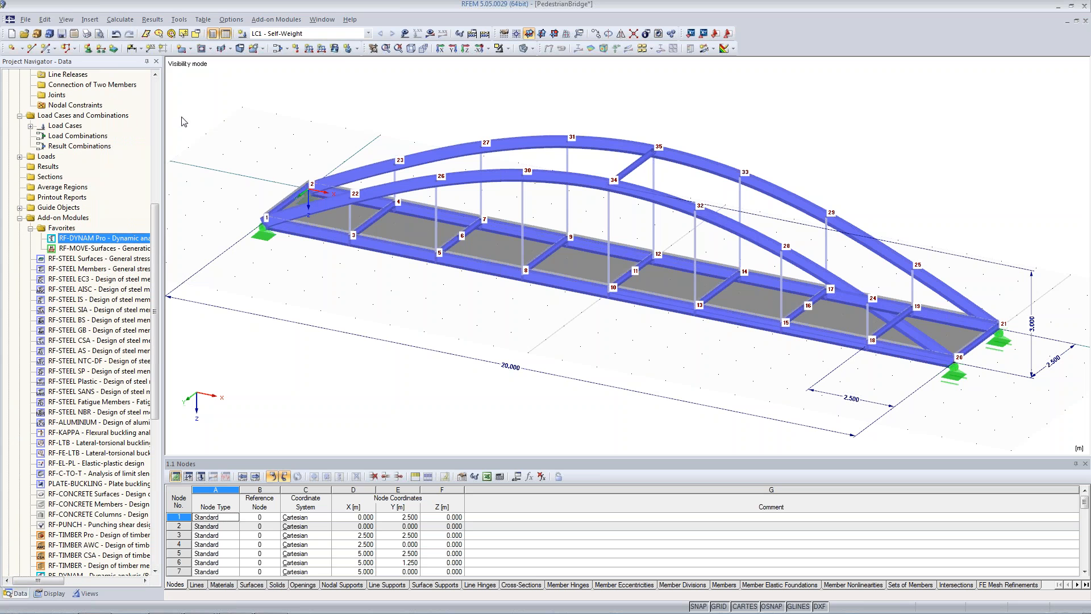
pyautogui.click(277, 19)
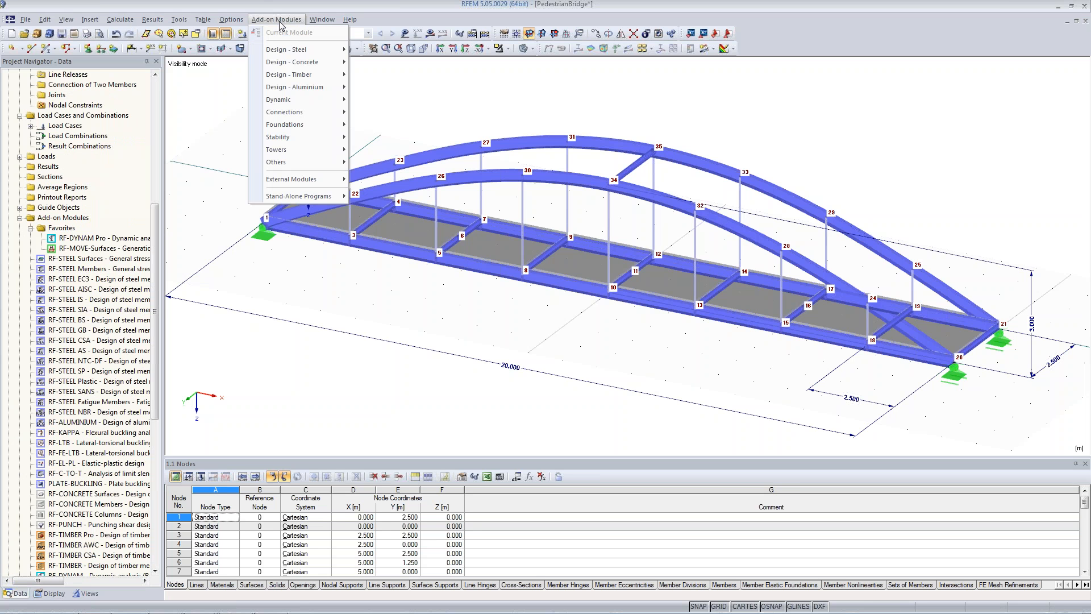
pyautogui.moveTo(306, 101)
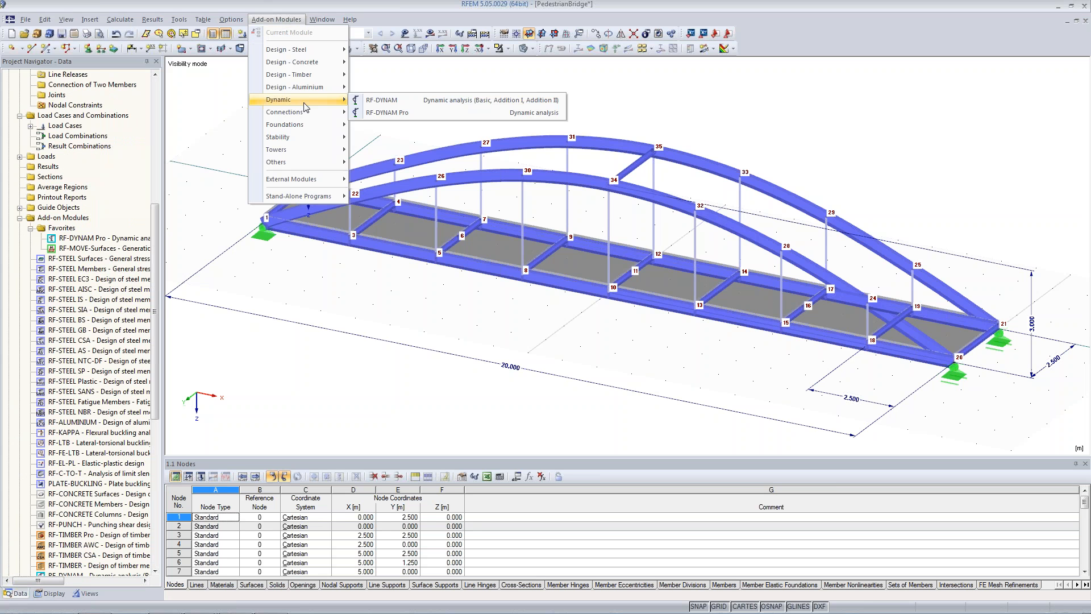
pyautogui.click(409, 113)
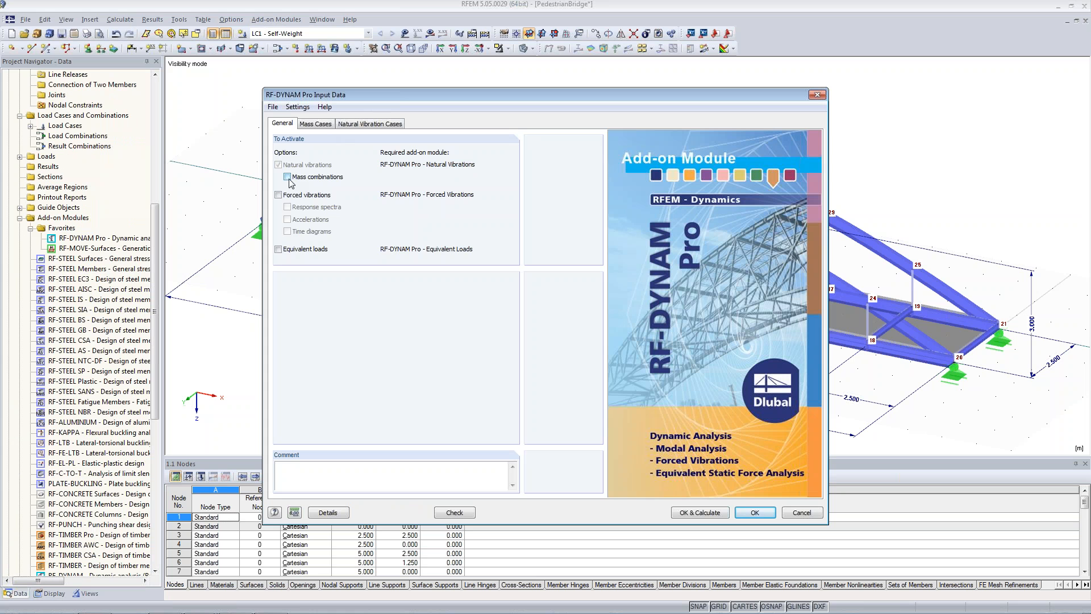
# Step: Define the masses of mass case MC1 from the force components of LC1 - Self-Weight instead of the structure's self-weight
pyautogui.click(318, 124)
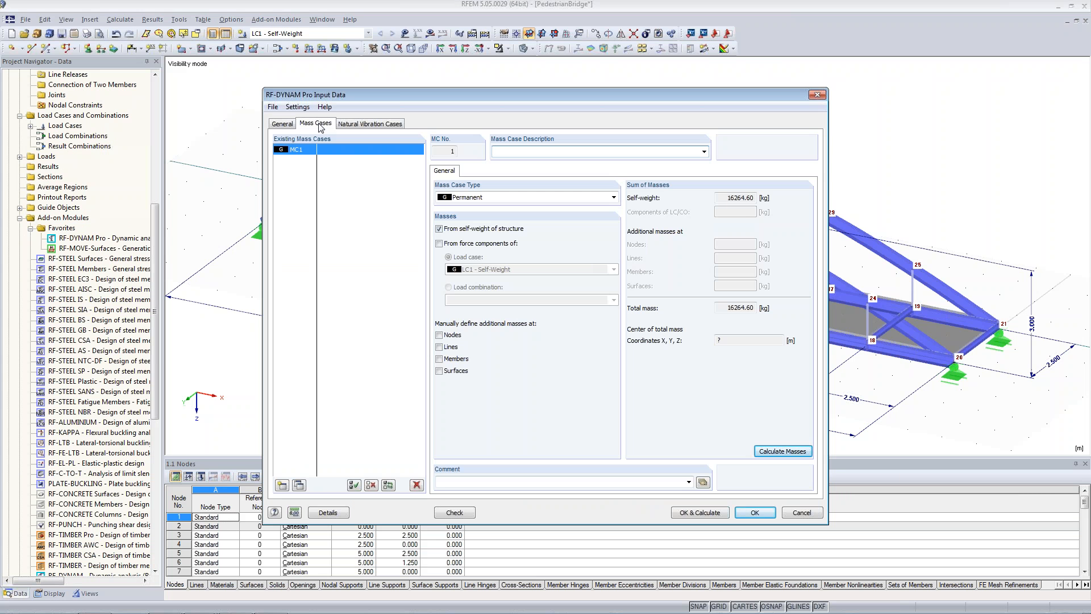
pyautogui.click(440, 243)
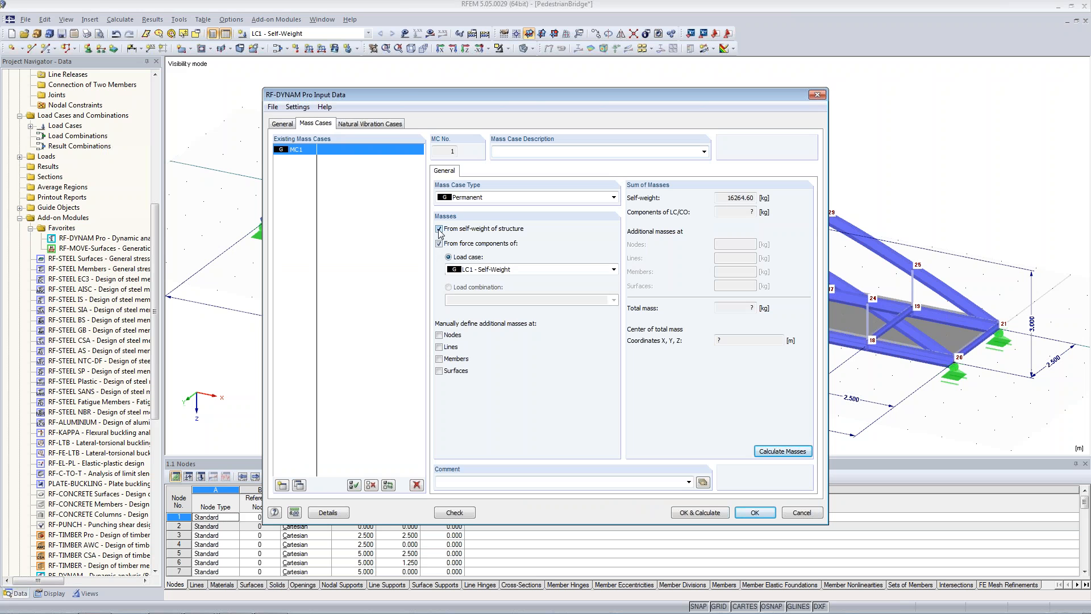
pyautogui.click(439, 229)
pyautogui.click(479, 270)
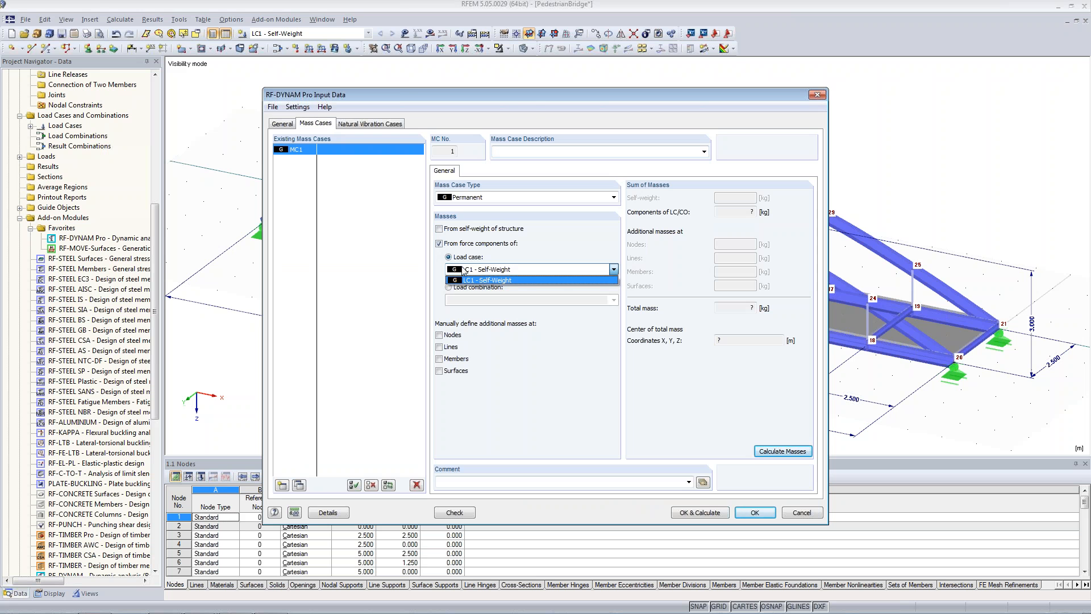
pyautogui.click(478, 280)
# Step: Calculate the sum of masses for MC1 and check the load case component
pyautogui.moveTo(522, 96); pyautogui.dragTo(292, 83)
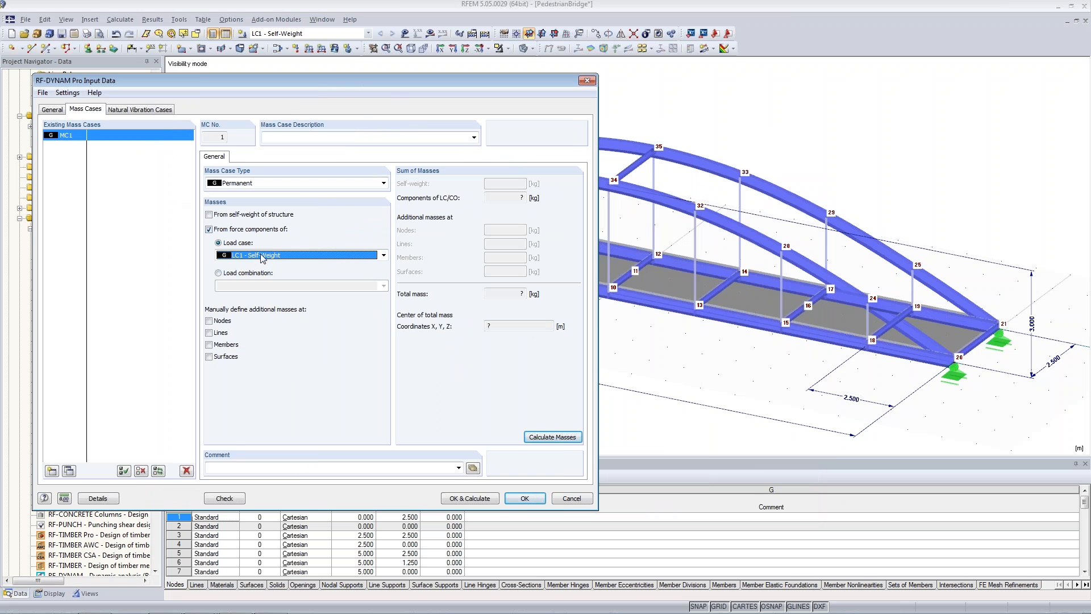
pyautogui.click(554, 442)
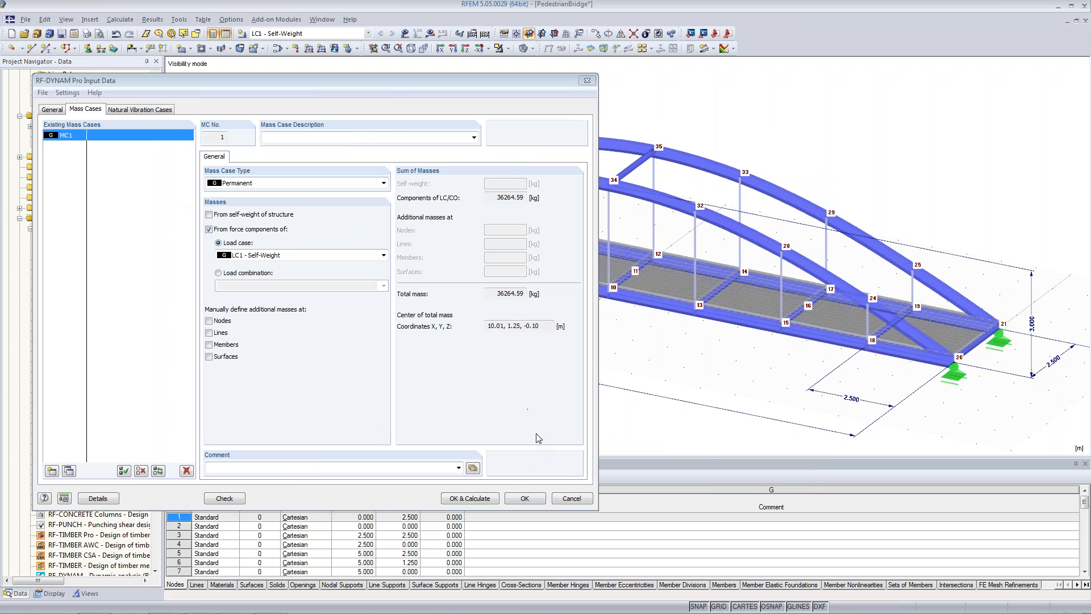
pyautogui.click(523, 197)
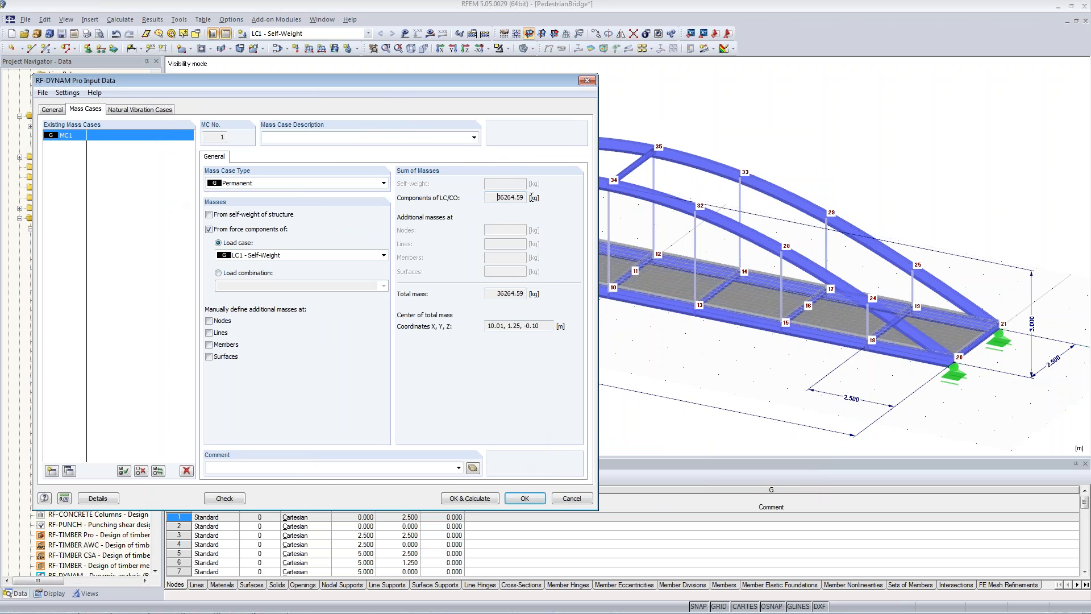
pyautogui.doubleClick(524, 197)
# Step: Activate manually defined surface masses for MC1, view the empty surface mass table, and deactivate the option again
pyautogui.click(209, 357)
pyautogui.click(253, 157)
pyautogui.click(260, 199)
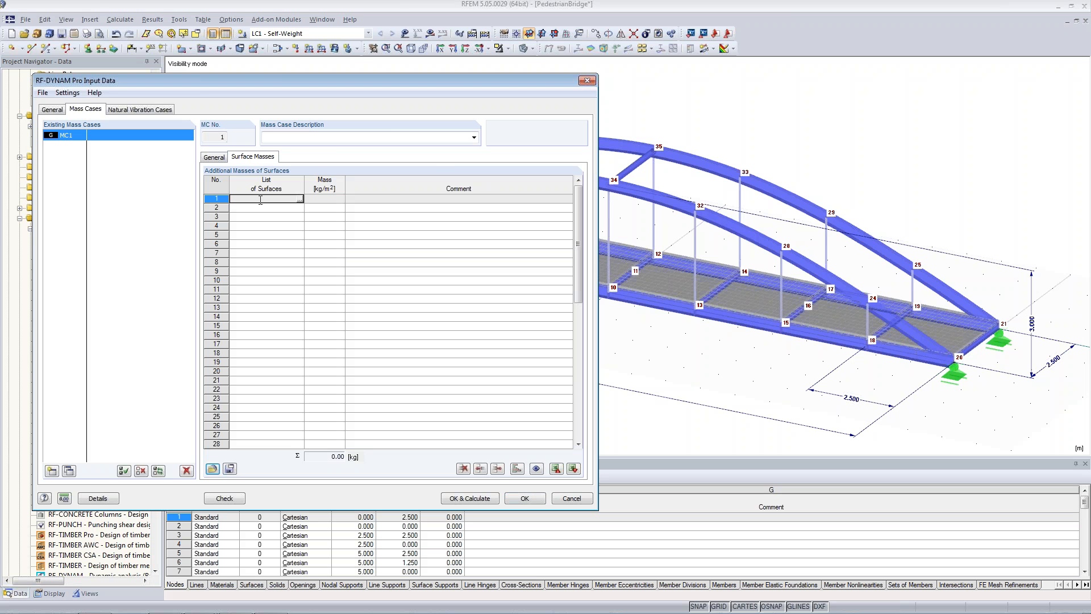
pyautogui.click(322, 199)
pyautogui.click(215, 157)
pyautogui.click(209, 357)
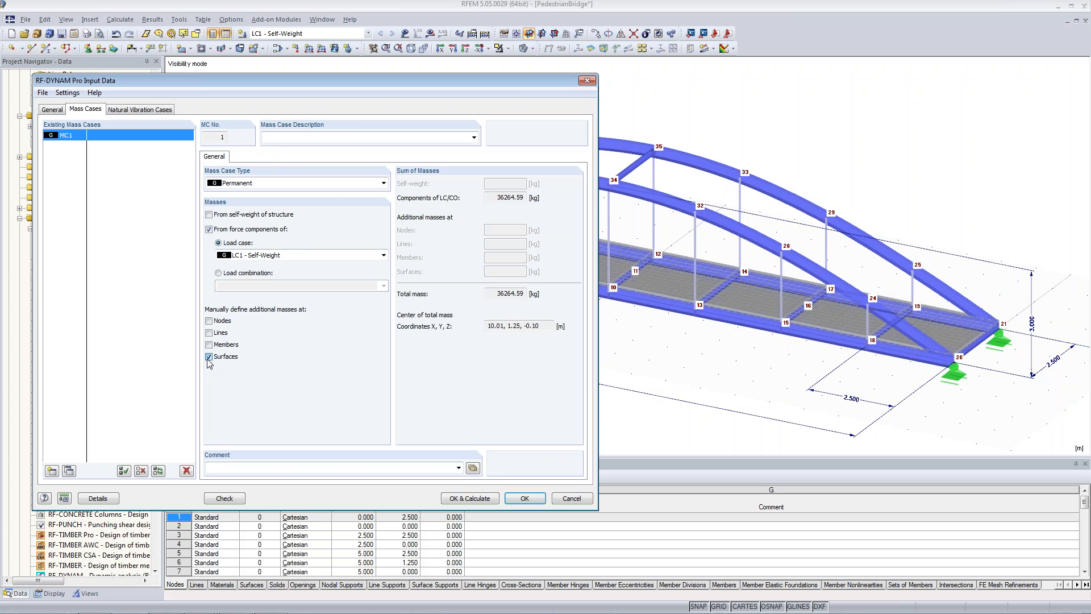
# Step: Set the number of lowest eigenvalues to calculate in natural vibration case NVC1 to 10
pyautogui.click(142, 109)
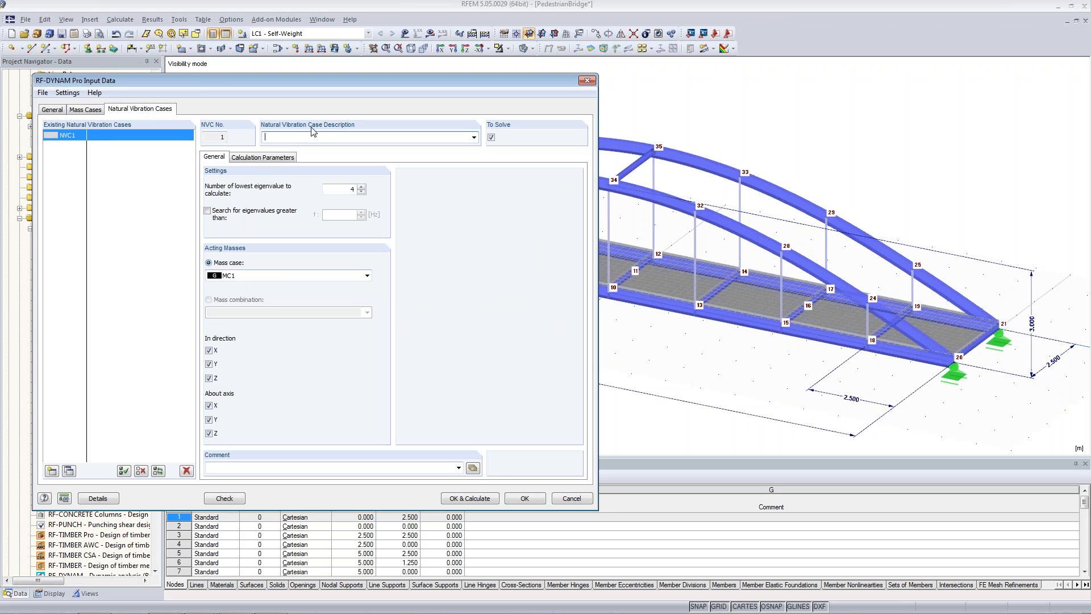
pyautogui.click(352, 189)
pyautogui.doubleClick(351, 189)
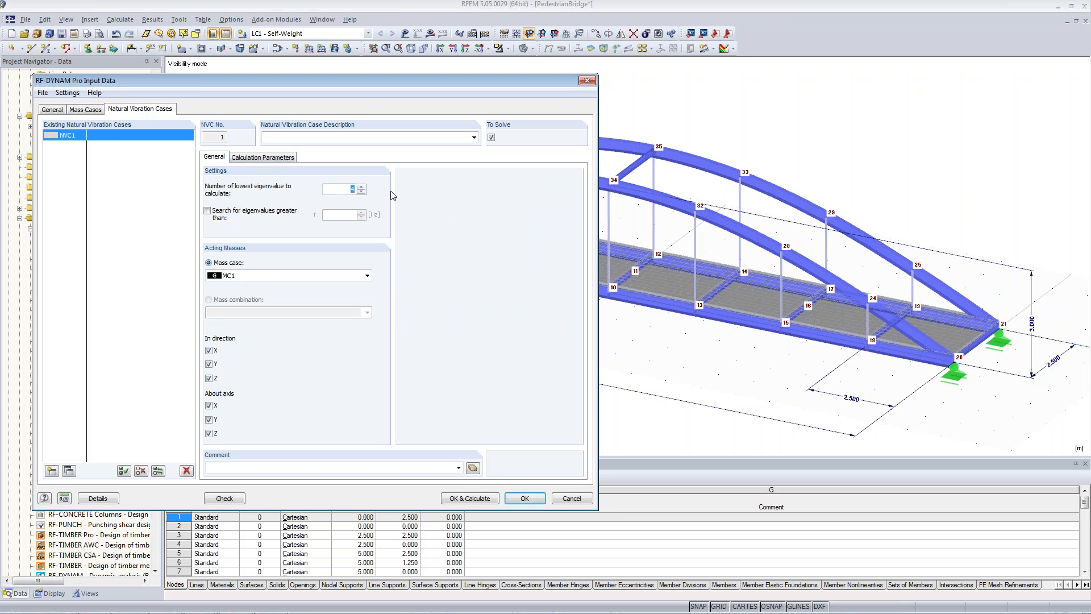
pyautogui.write('10')
# Step: Review the calculation parameters of NVC1, keep them as they are, and run the natural vibration calculation
pyautogui.click(236, 157)
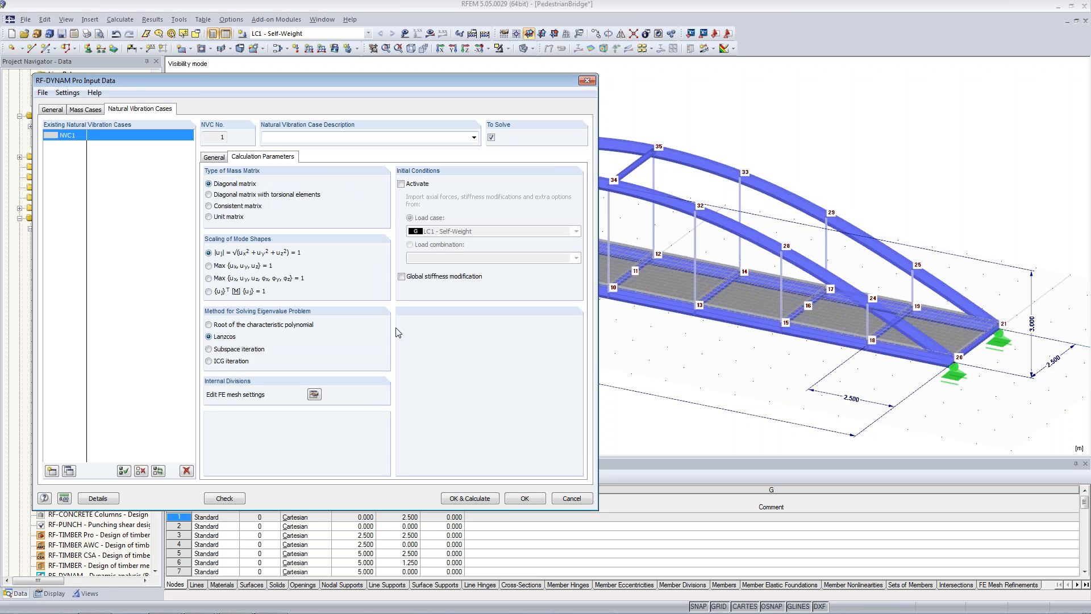
pyautogui.moveTo(438, 83); pyautogui.dragTo(557, 93)
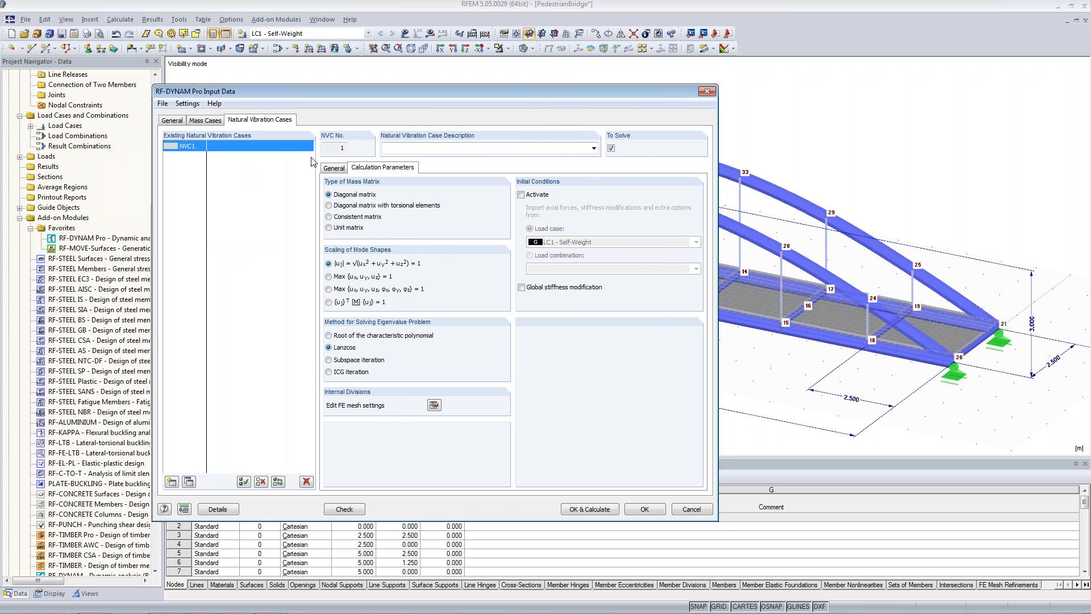
pyautogui.click(334, 168)
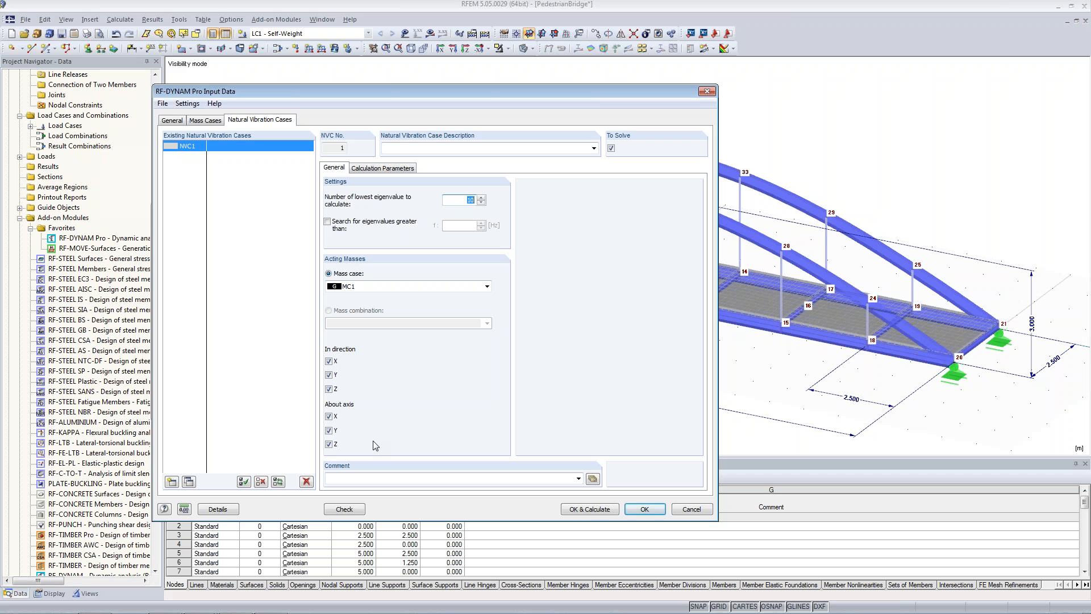
pyautogui.click(581, 509)
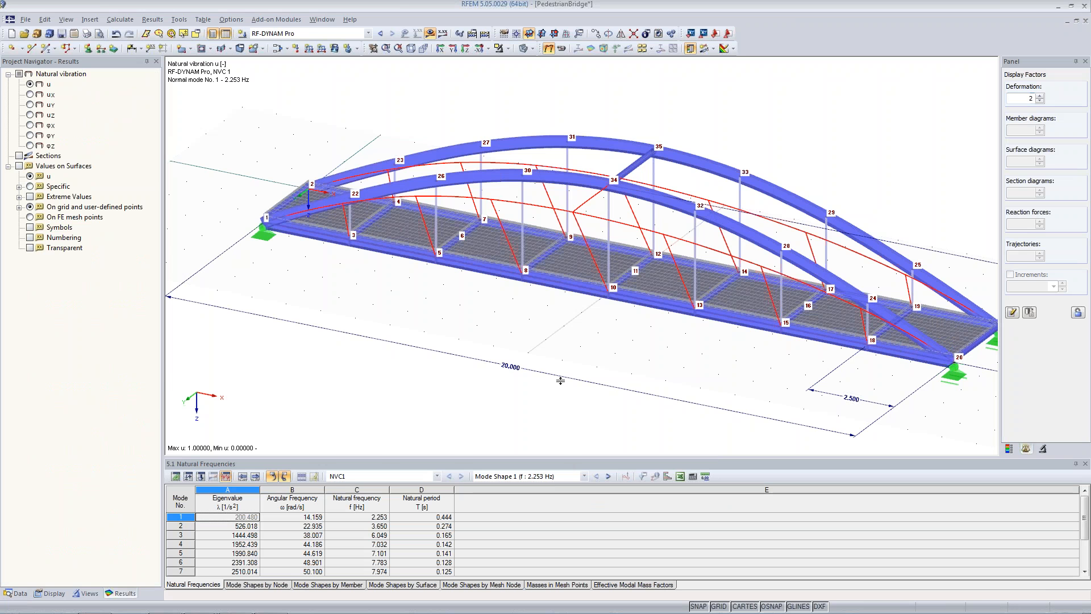
# Step: Enlarge the natural frequencies table and examine the available natural vibration cases and mode shapes
pyautogui.moveTo(560, 380); pyautogui.dragTo(560, 381)
pyautogui.moveTo(565, 309); pyautogui.dragTo(490, 271, button='middle')
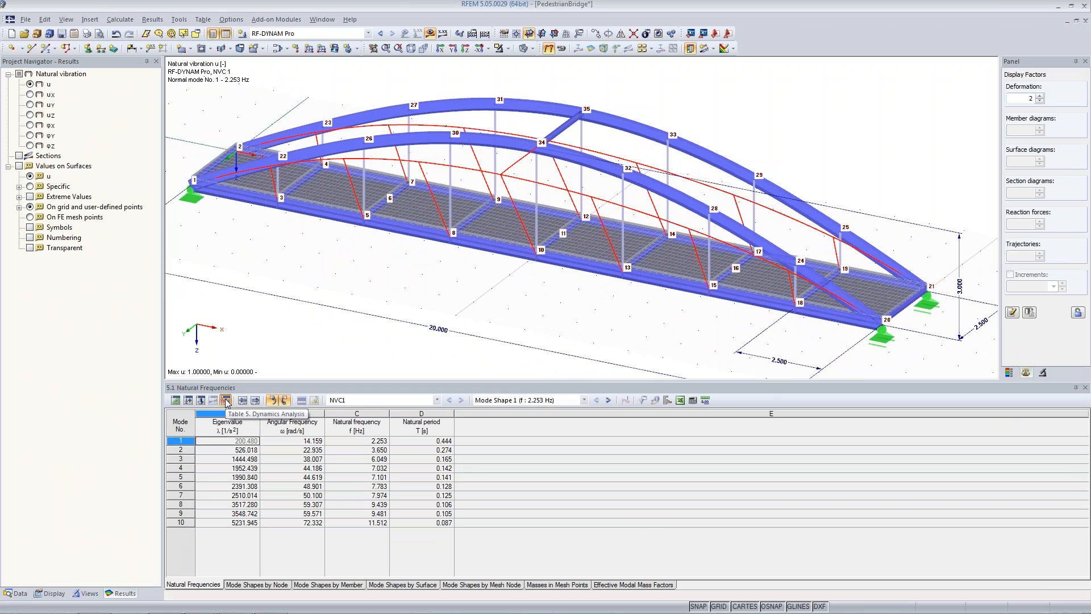
pyautogui.click(339, 401)
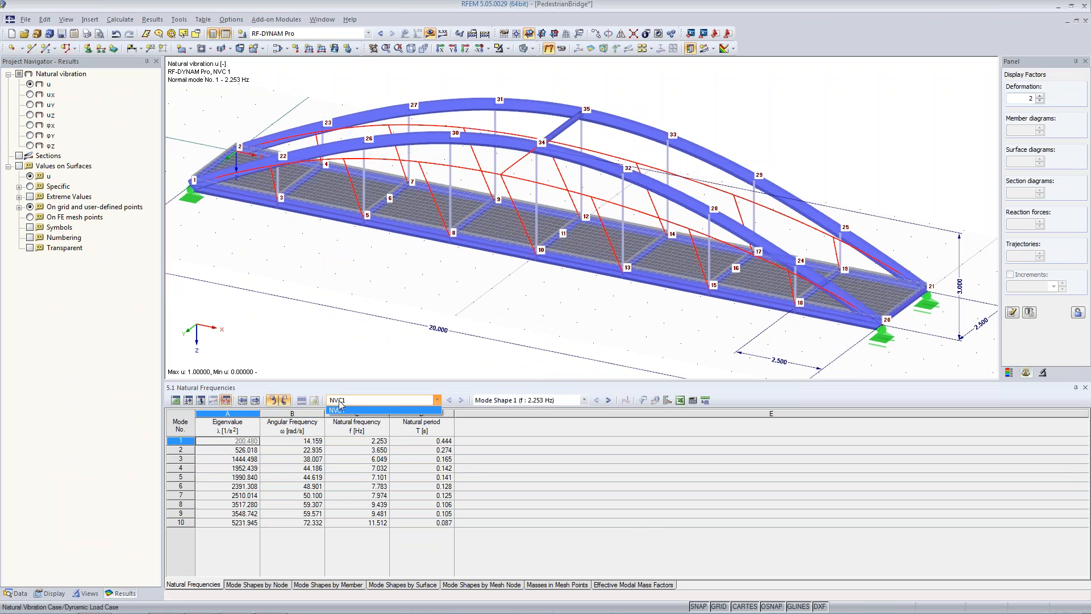
pyautogui.click(398, 402)
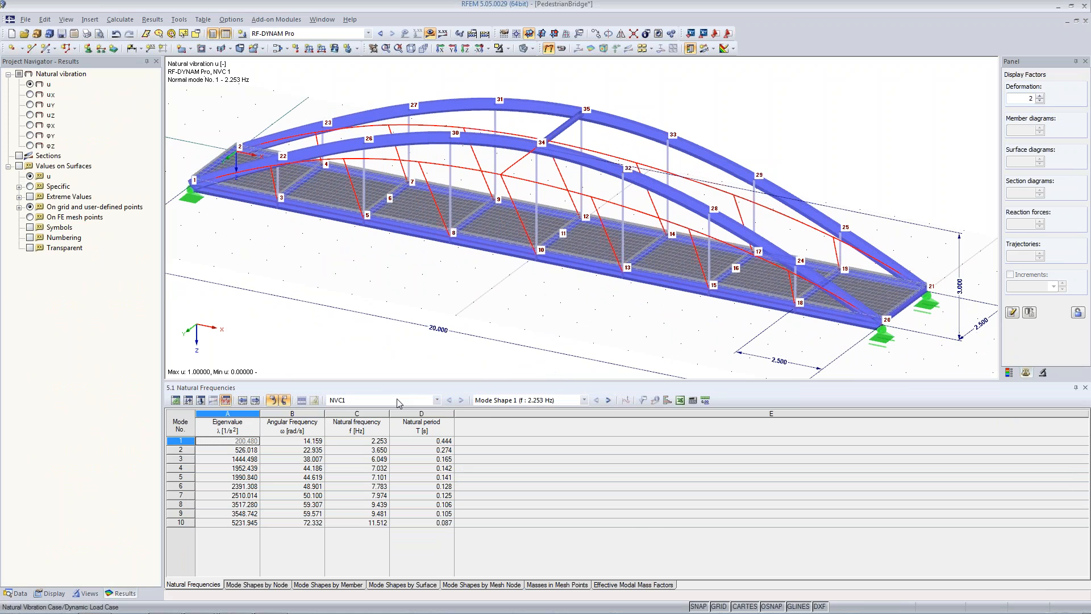
pyautogui.click(548, 400)
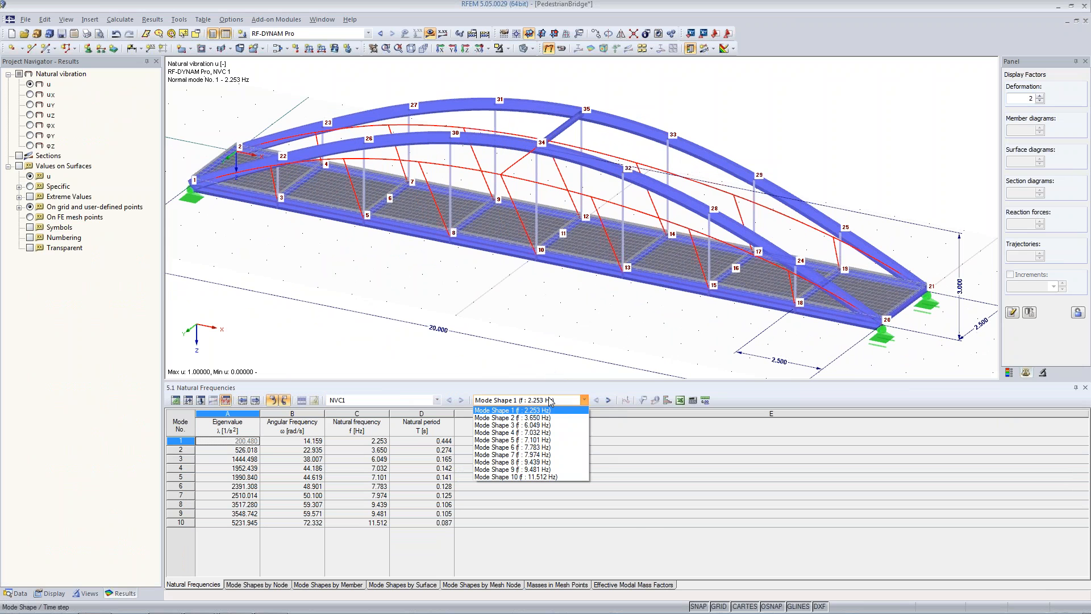
pyautogui.click(549, 400)
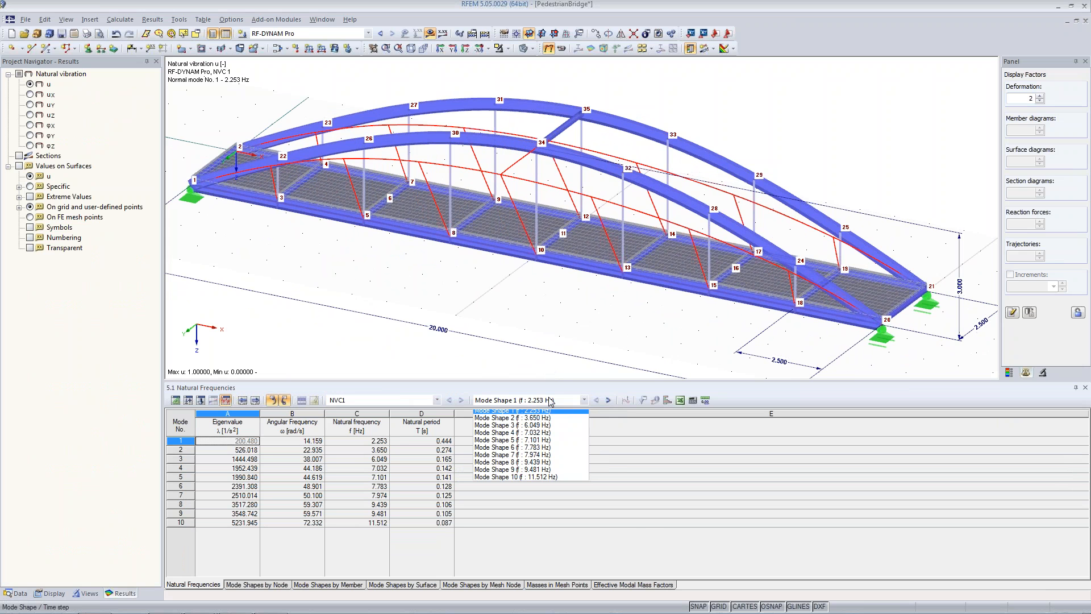
# Step: Display mode shapes 1 to 5 of NVC1 one after another on the bridge model
pyautogui.click(362, 441)
pyautogui.click(365, 450)
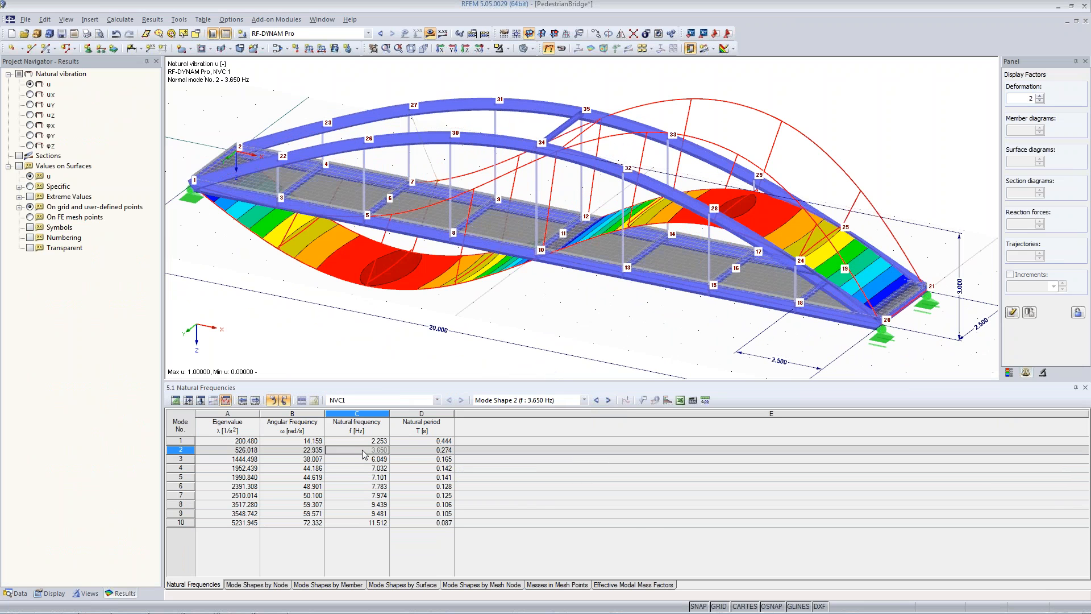
pyautogui.click(363, 459)
pyautogui.click(364, 468)
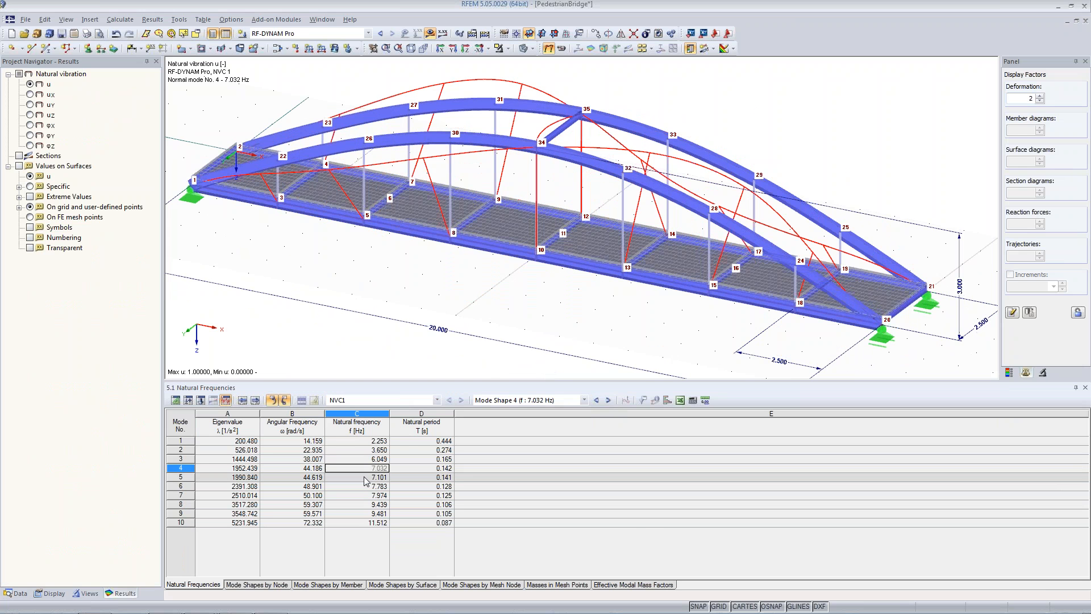
pyautogui.click(365, 477)
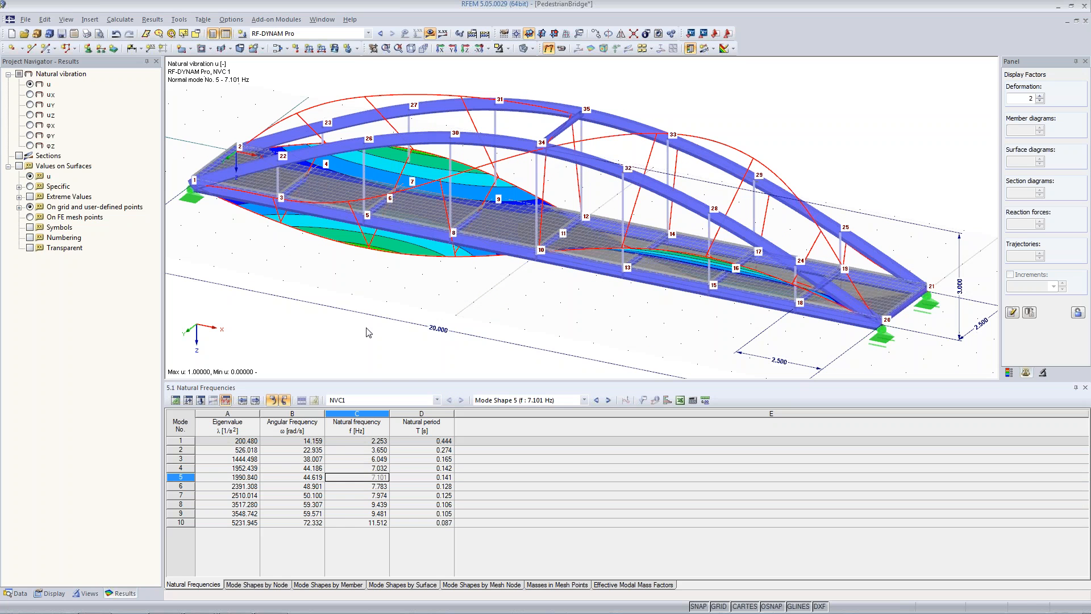
# Step: Compare mode shapes 1 and 2 of NVC1 and examine the second one from several viewing angles
pyautogui.click(339, 441)
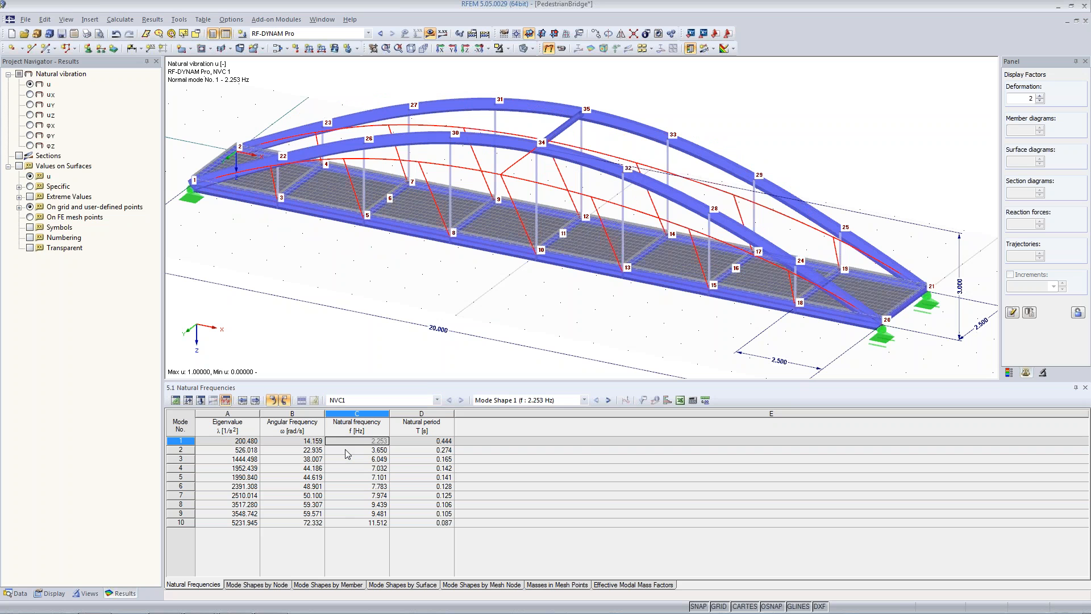
pyautogui.click(345, 450)
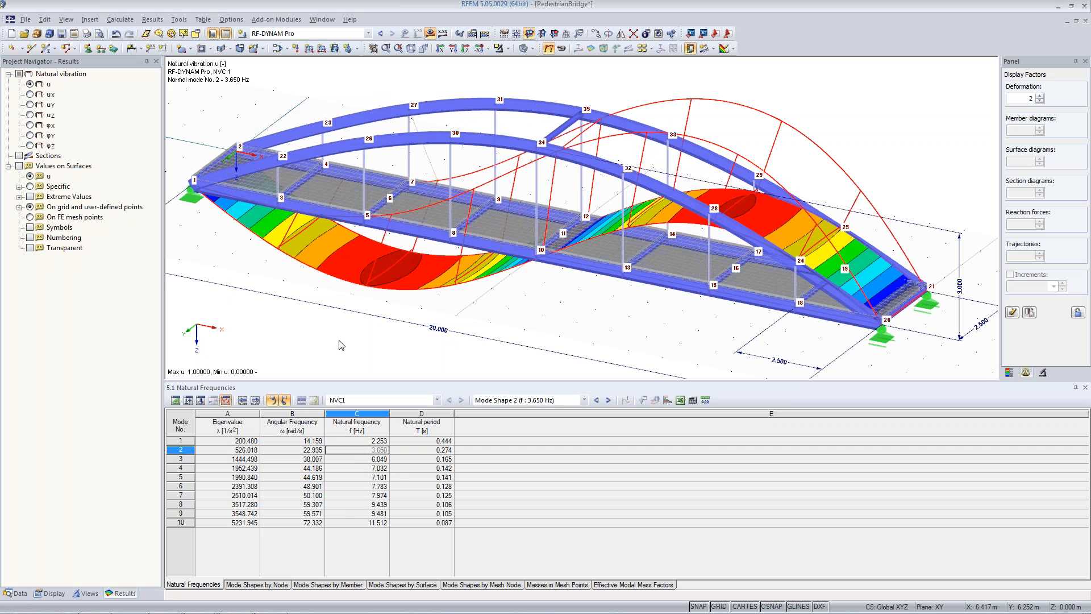
pyautogui.keyDown('ctrl'); pyautogui.moveTo(342, 346); pyautogui.dragTo(350, 295, button='middle'); pyautogui.keyUp('ctrl')
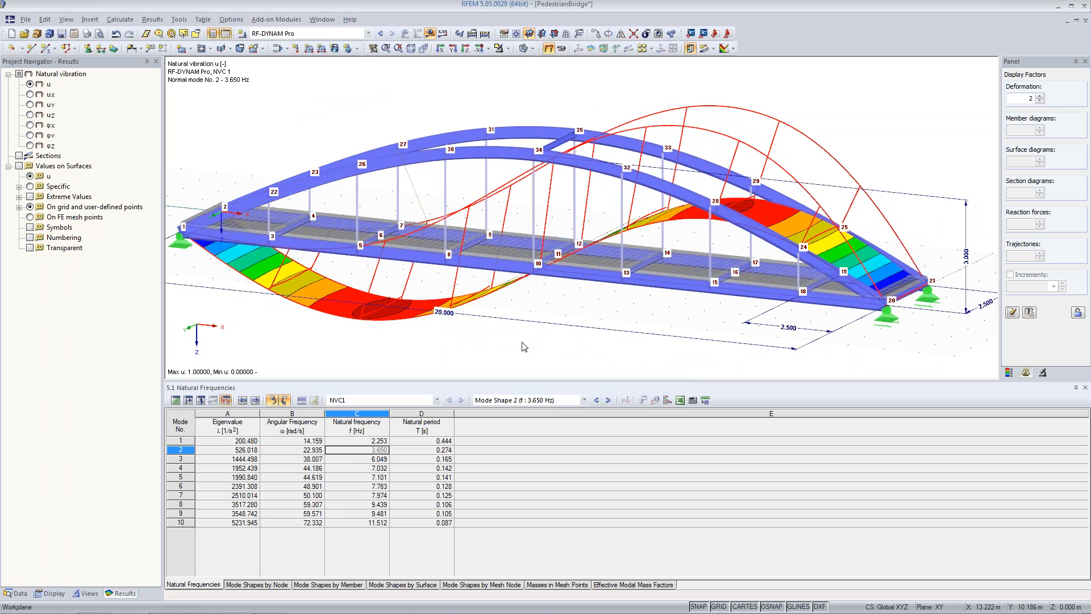
pyautogui.keyDown('ctrl'); pyautogui.moveTo(522, 341); pyautogui.dragTo(591, 311, button='middle'); pyautogui.keyUp('ctrl')
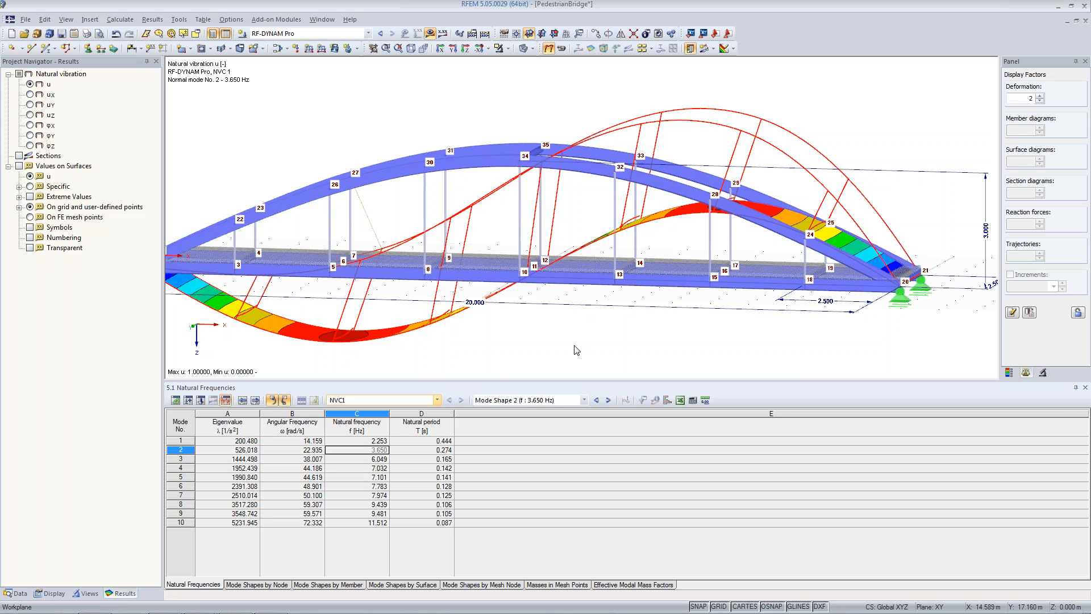
pyautogui.keyDown('ctrl'); pyautogui.moveTo(577, 330); pyautogui.dragTo(515, 364, button='middle'); pyautogui.keyUp('ctrl')
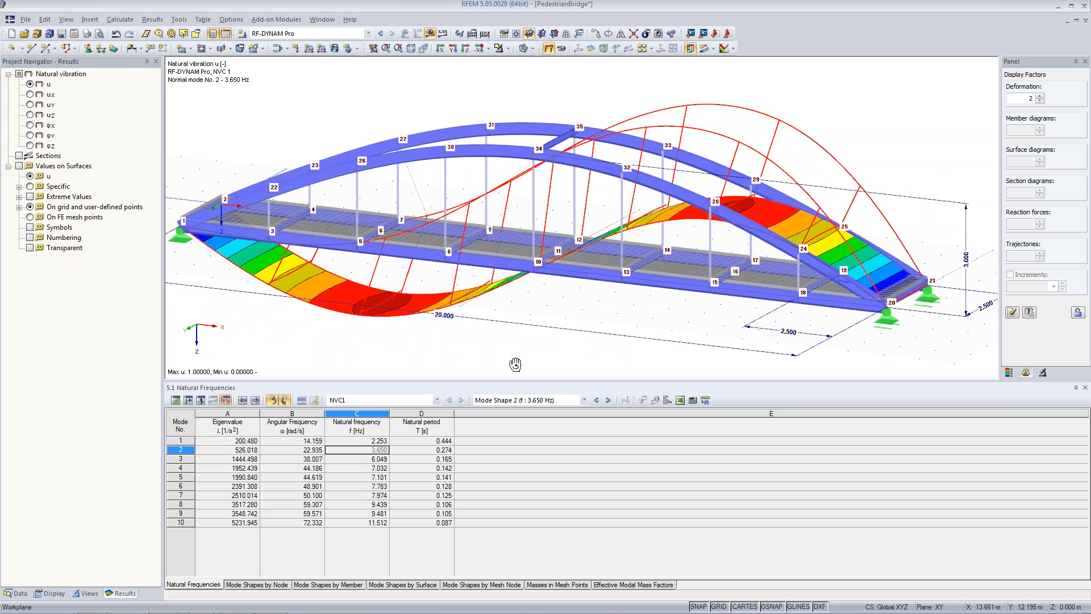
pyautogui.keyDown('ctrl'); pyautogui.moveTo(515, 364); pyautogui.dragTo(514, 366, button='middle'); pyautogui.keyUp('ctrl')
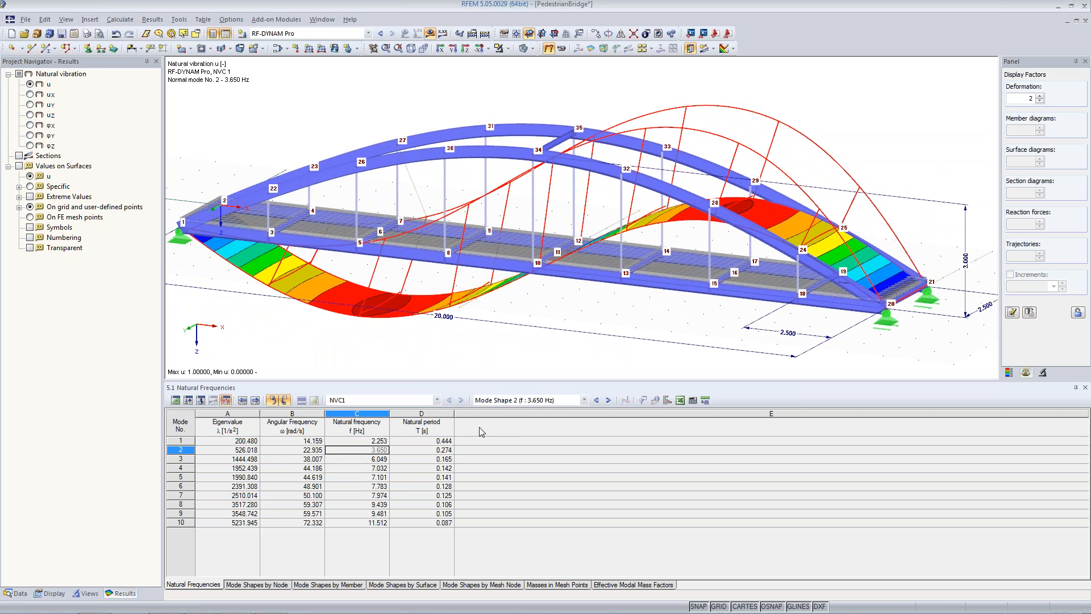
# Step: Examine mode shapes 3, 4 and 5 of NVC1 on the bridge from different viewing angles
pyautogui.click(371, 460)
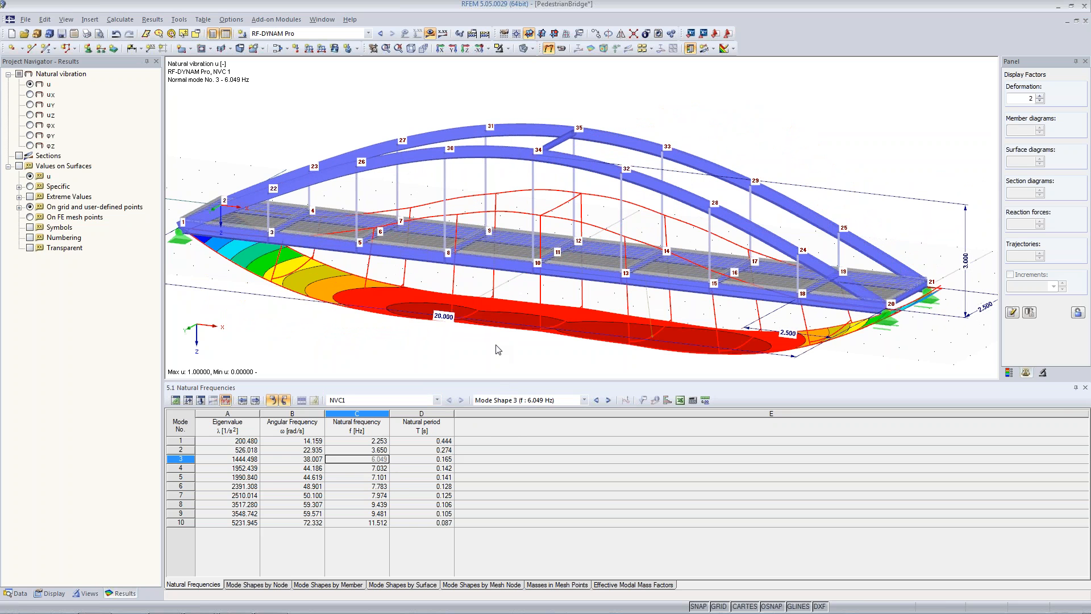
pyautogui.keyDown('ctrl'); pyautogui.moveTo(495, 344); pyautogui.dragTo(477, 370, button='middle'); pyautogui.keyUp('ctrl')
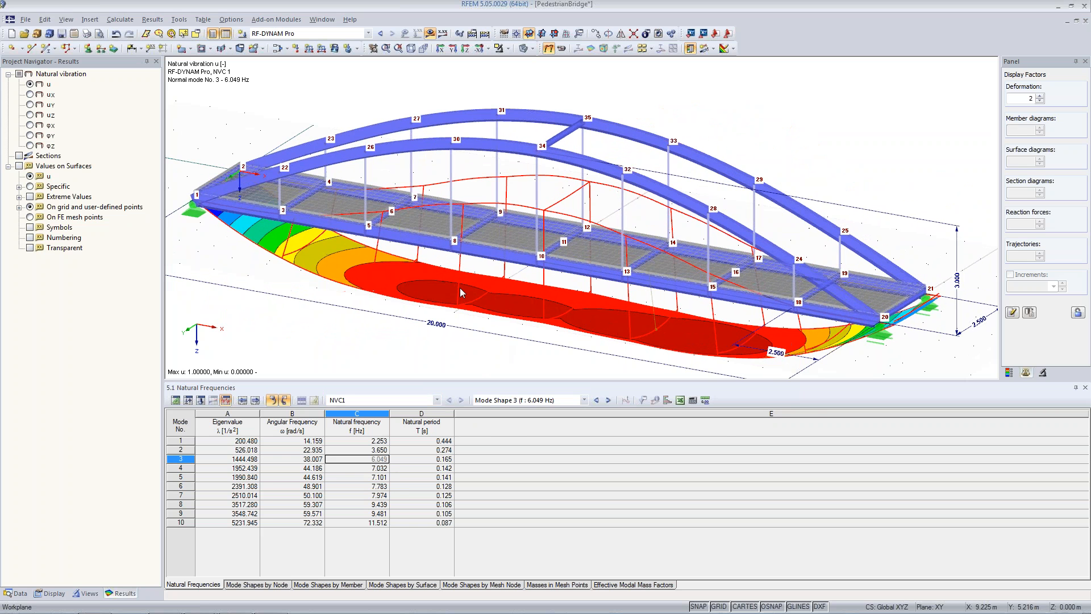
pyautogui.click(369, 469)
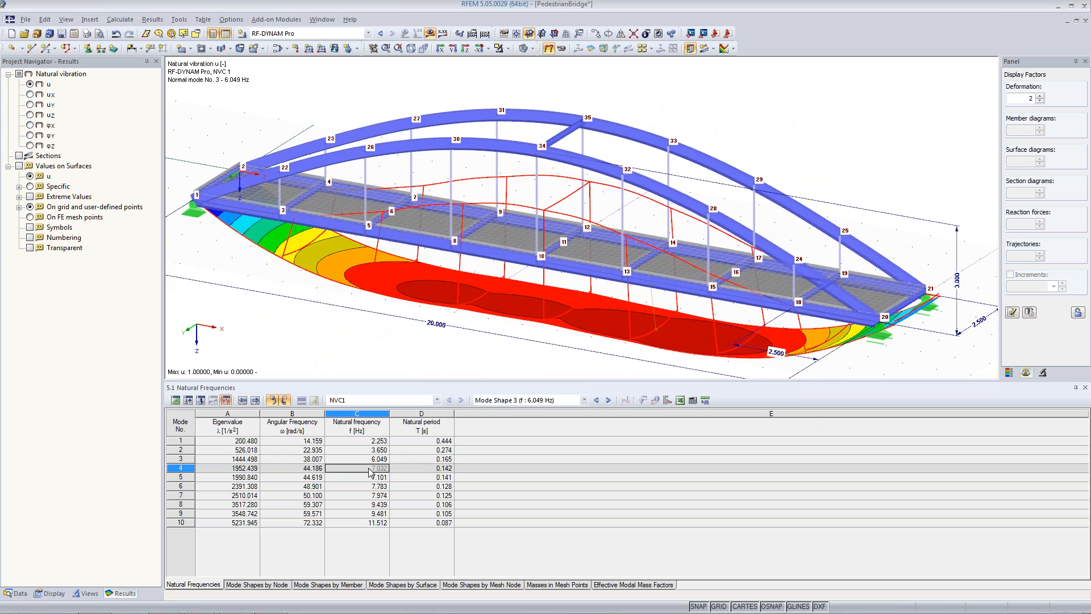
pyautogui.keyDown('ctrl'); pyautogui.moveTo(523, 292); pyautogui.dragTo(500, 375, button='middle'); pyautogui.keyUp('ctrl')
pyautogui.click(381, 478)
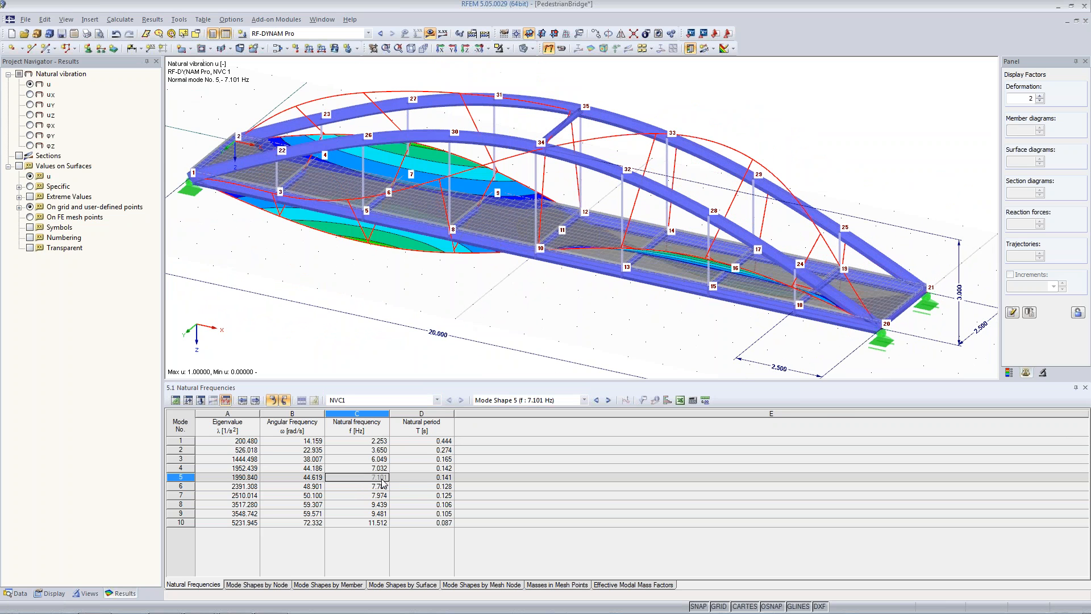
pyautogui.keyDown('ctrl'); pyautogui.moveTo(589, 335); pyautogui.dragTo(435, 280, button='middle'); pyautogui.keyUp('ctrl')
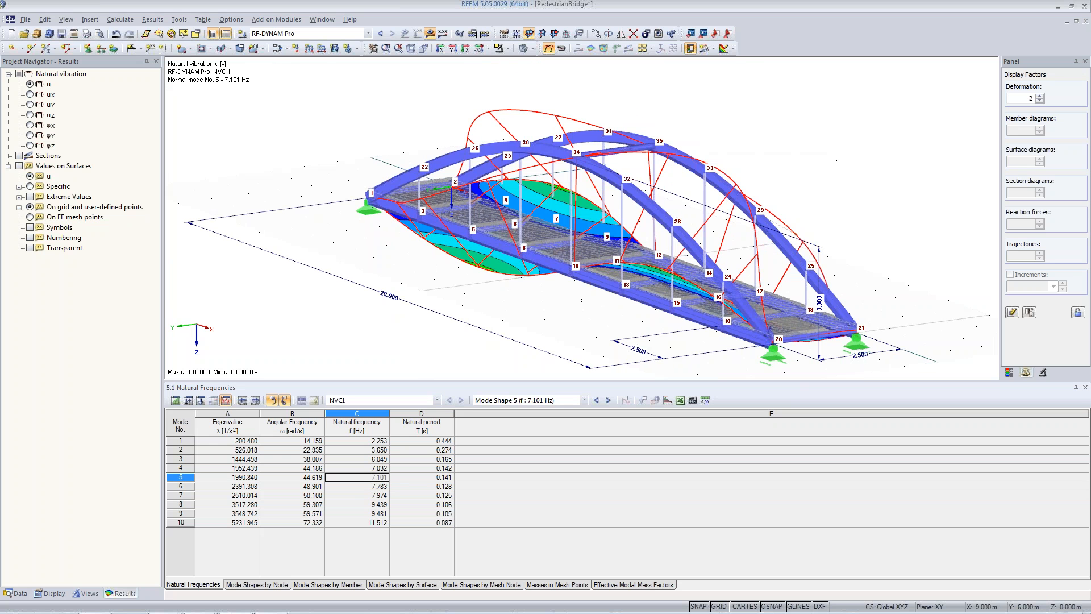
# Step: Examine mode shapes 6, 7 and 8 of NVC1 on the bridge, including a view along its length
pyautogui.click(350, 485)
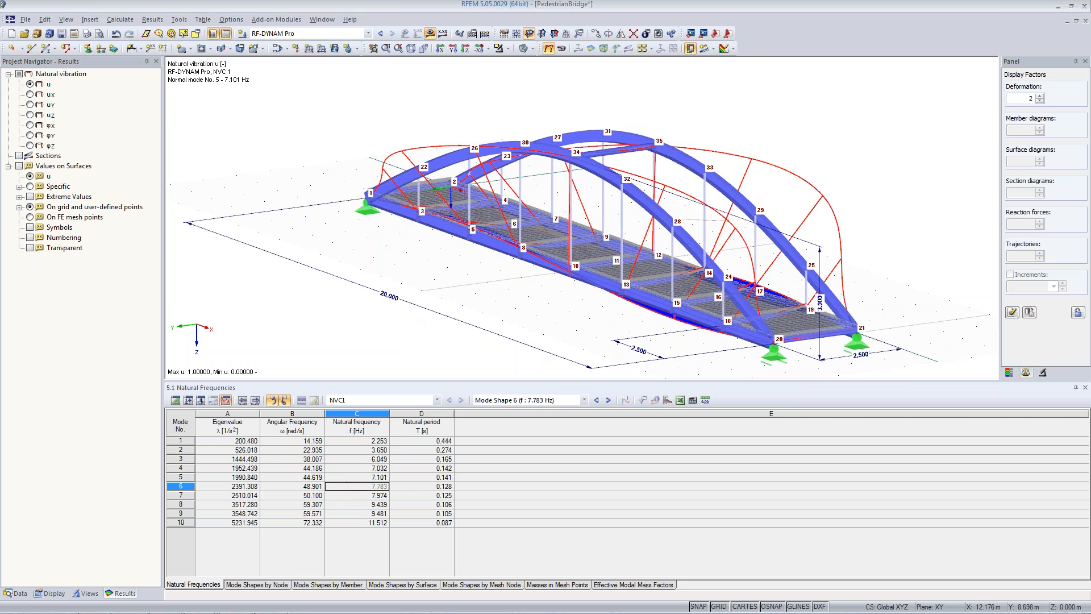
pyautogui.keyDown('ctrl'); pyautogui.moveTo(421, 338); pyautogui.dragTo(532, 420, button='middle'); pyautogui.keyUp('ctrl')
pyautogui.click(359, 496)
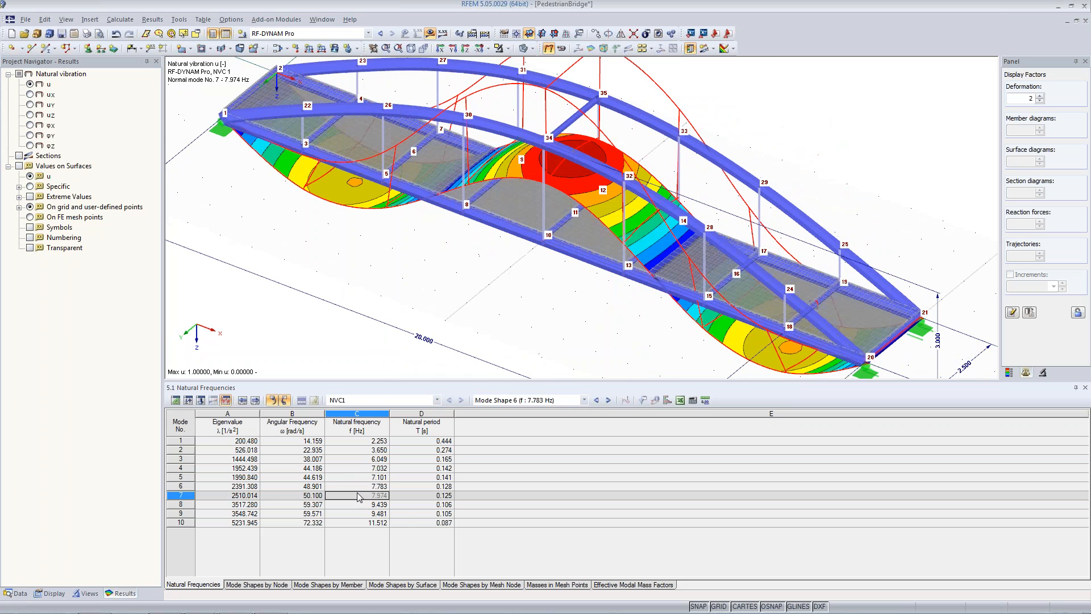
pyautogui.keyDown('ctrl'); pyautogui.moveTo(438, 318); pyautogui.dragTo(545, 216, button='middle'); pyautogui.keyUp('ctrl')
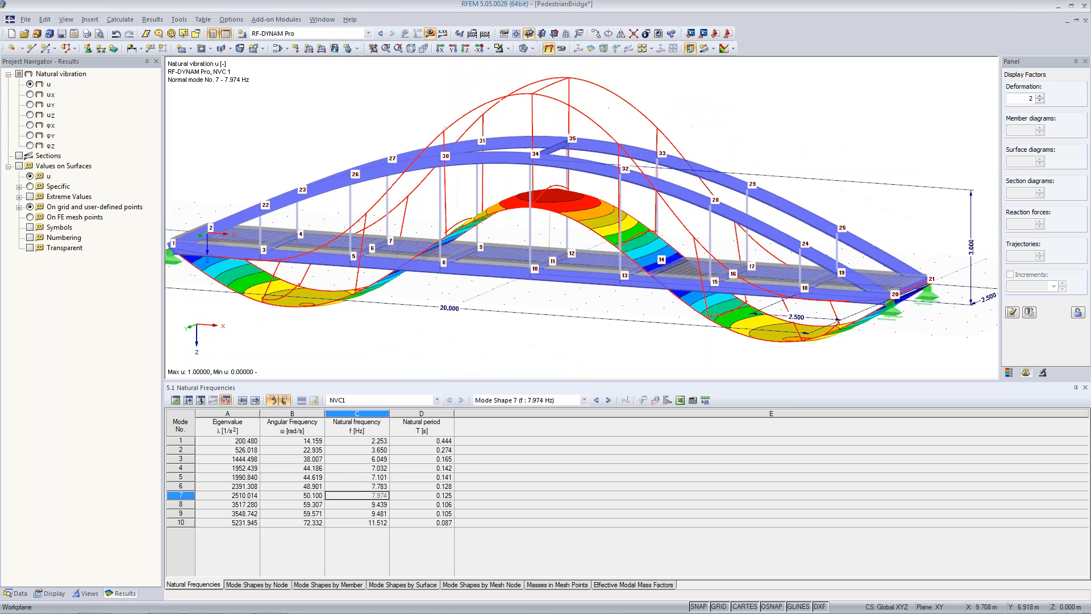
pyautogui.click(380, 504)
pyautogui.keyDown('ctrl'); pyautogui.moveTo(544, 348); pyautogui.dragTo(225, 306, button='middle'); pyautogui.keyUp('ctrl')
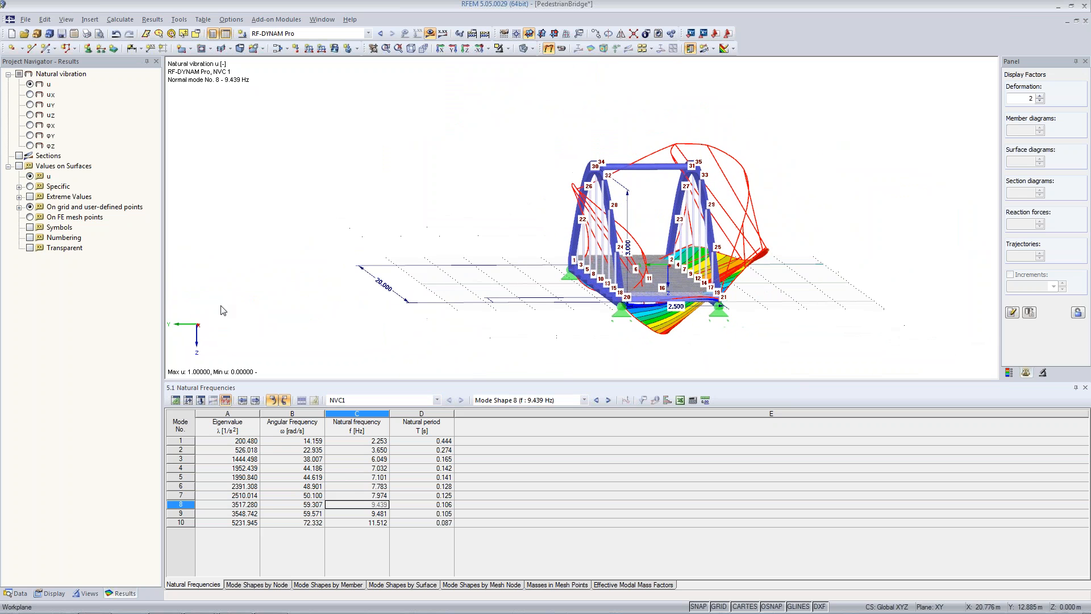
# Step: Examine mode shapes 9 and 10 of NVC1 and display mode shape 2 again
pyautogui.click(362, 514)
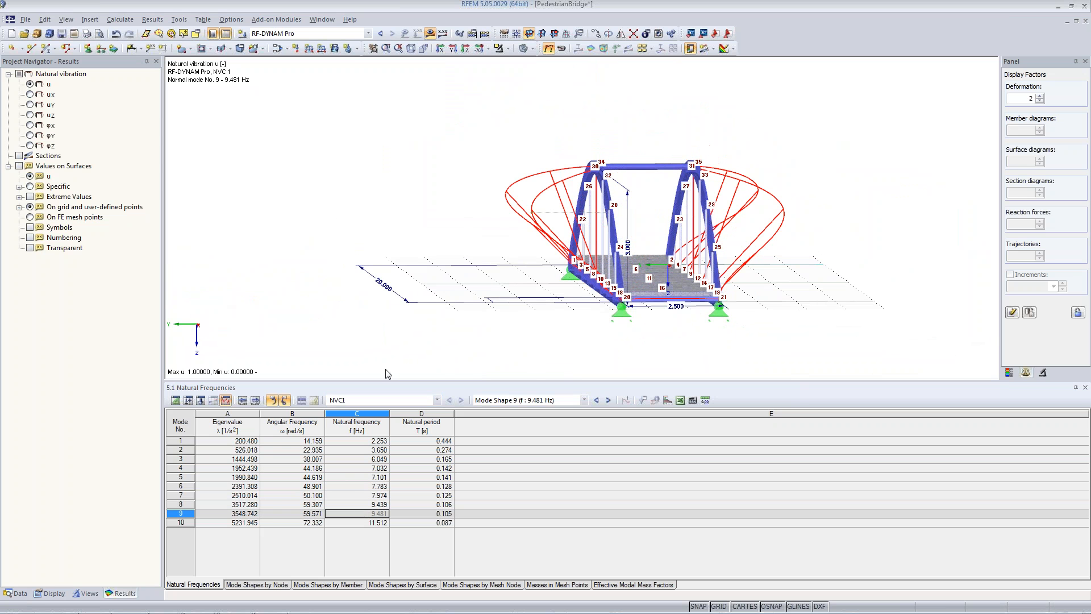
pyautogui.keyDown('ctrl'); pyautogui.moveTo(385, 373); pyautogui.dragTo(676, 457, button='middle'); pyautogui.keyUp('ctrl')
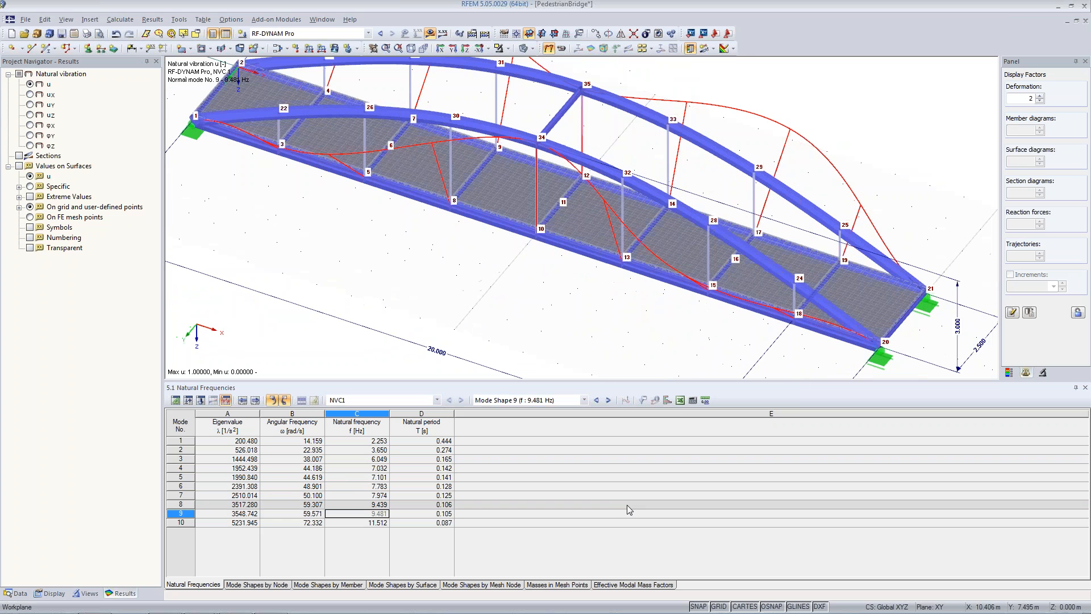
pyautogui.click(382, 523)
pyautogui.keyDown('ctrl'); pyautogui.moveTo(463, 349); pyautogui.dragTo(154, 185, button='middle'); pyautogui.keyUp('ctrl')
pyautogui.keyDown('ctrl'); pyautogui.moveTo(154, 188); pyautogui.dragTo(452, 281, button='middle'); pyautogui.keyUp('ctrl')
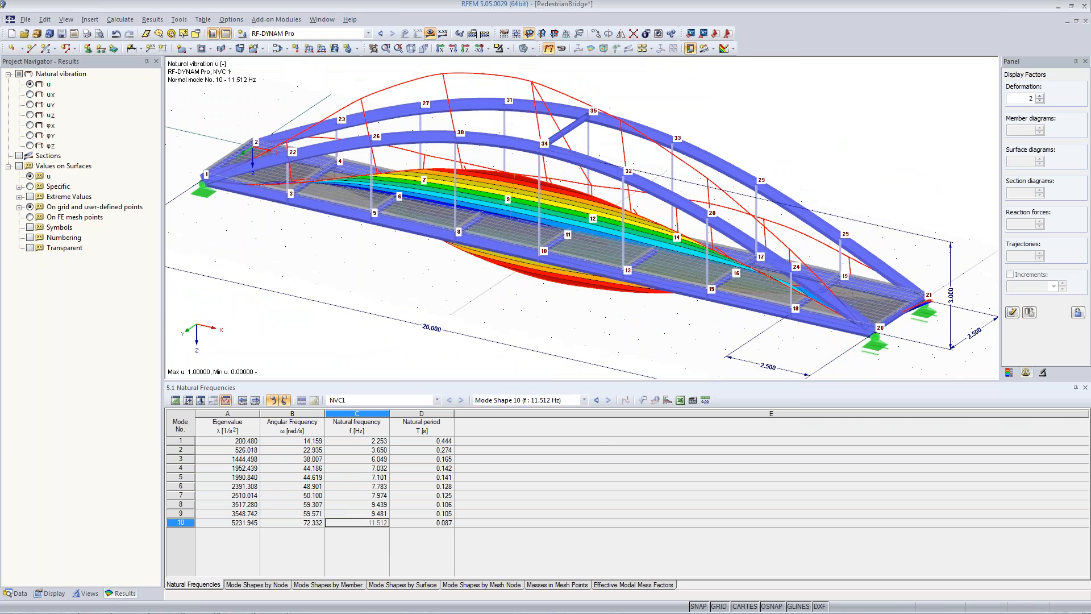
pyautogui.click(368, 450)
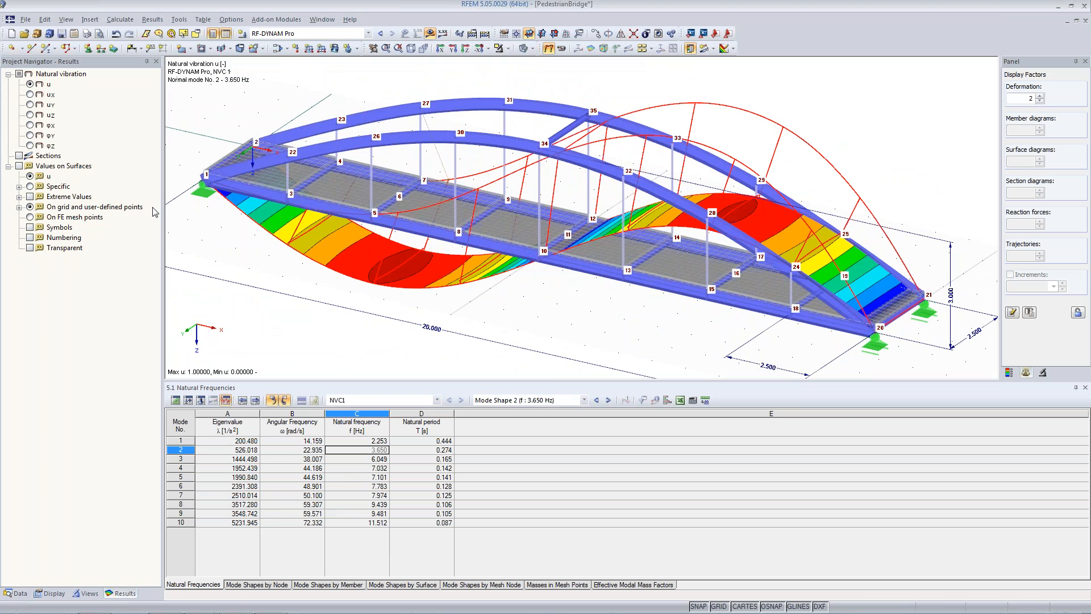
# Step: Switch to the TimeHistoryAnalysis slide show in PowerPoint and advance to the "Walking – Vertical Excitation" slide
pyautogui.moveTo(200, 611)
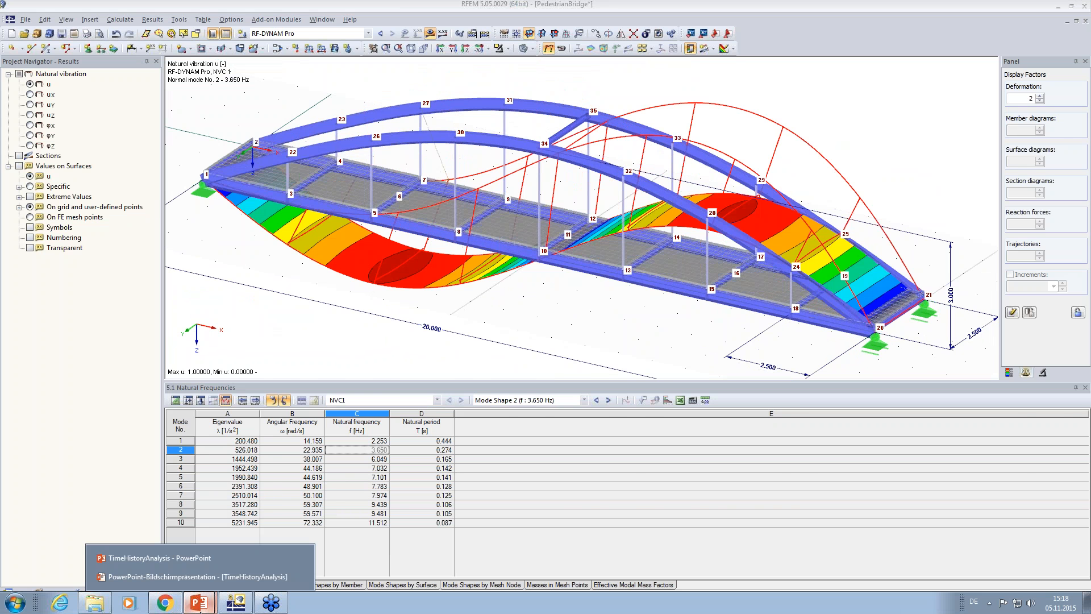
pyautogui.click(198, 576)
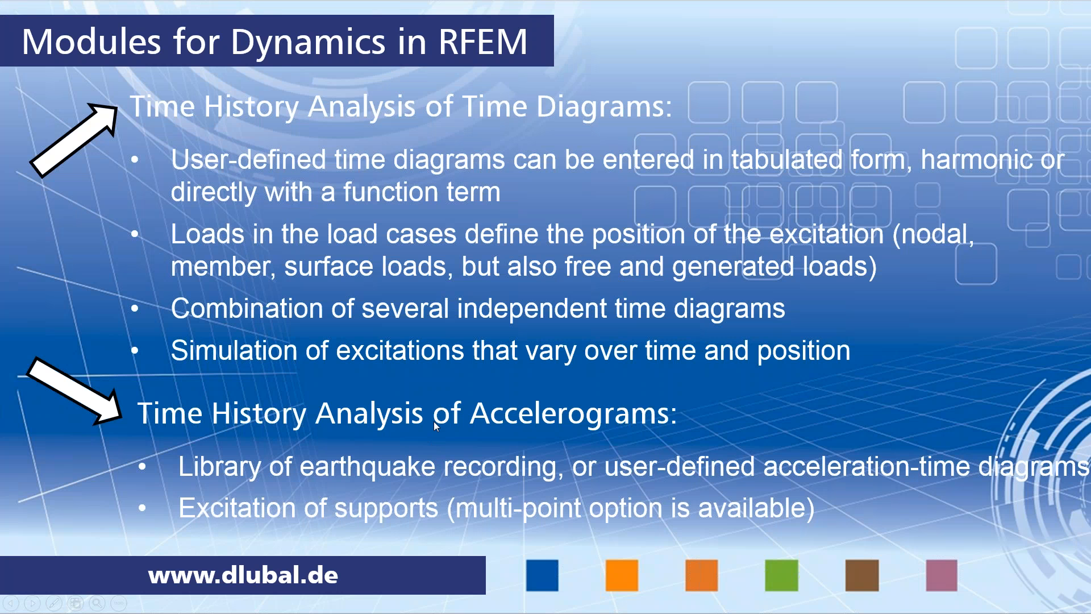
pyautogui.click(434, 421)
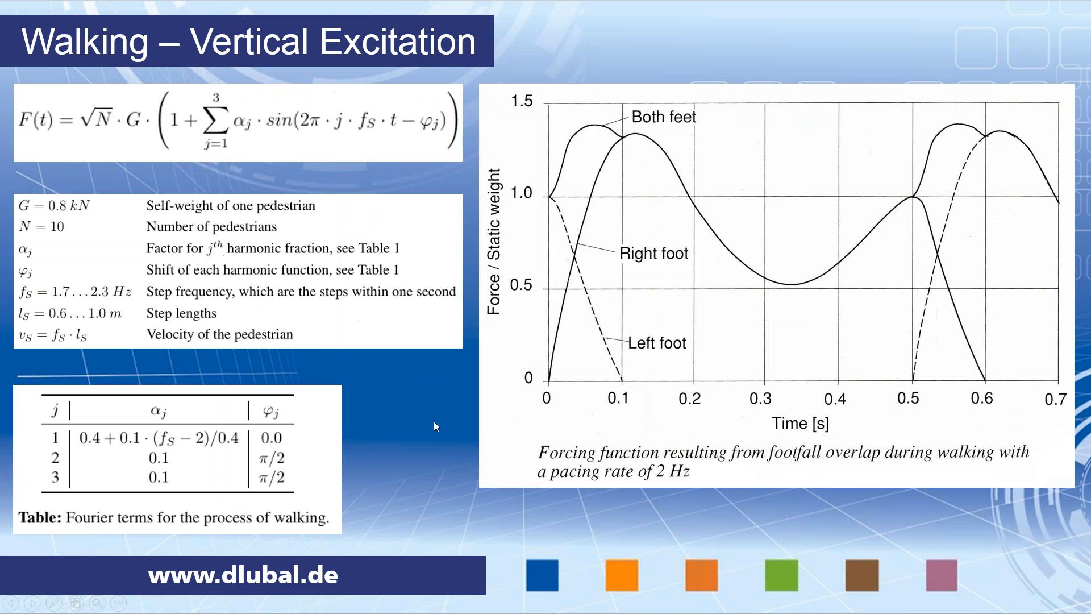
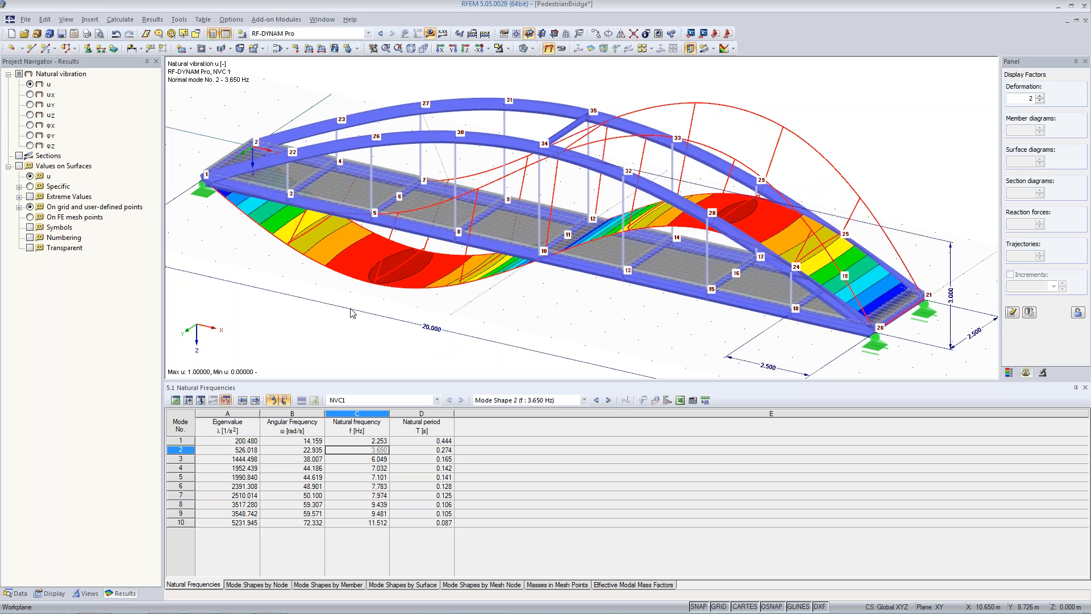
# Step: Find the favorite add-on modules in the model data and open RF-MOVE-Surfaces
pyautogui.moveTo(374, 209)
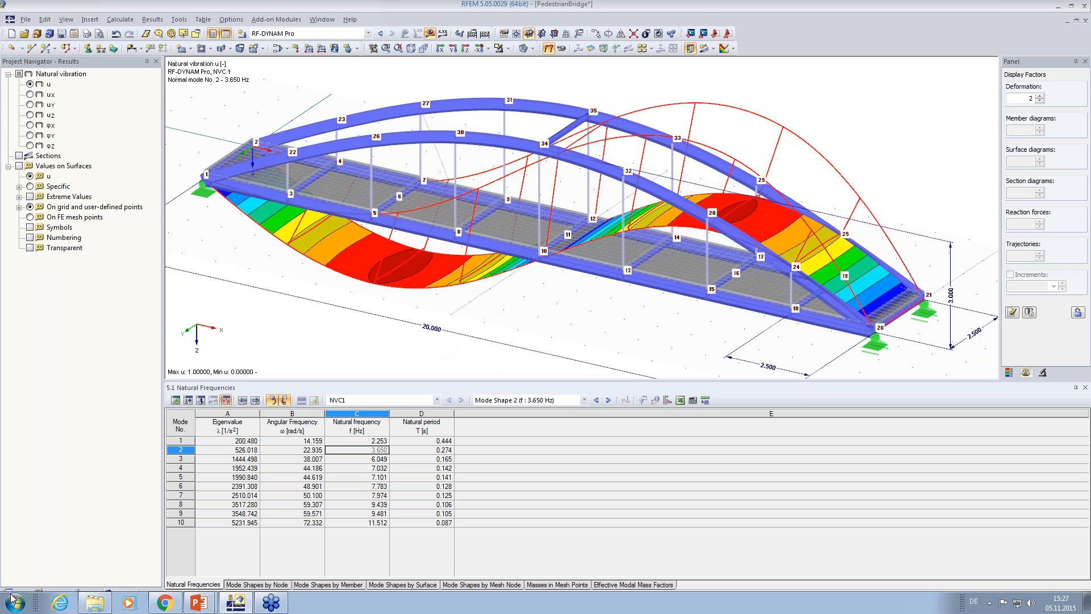
pyautogui.click(17, 592)
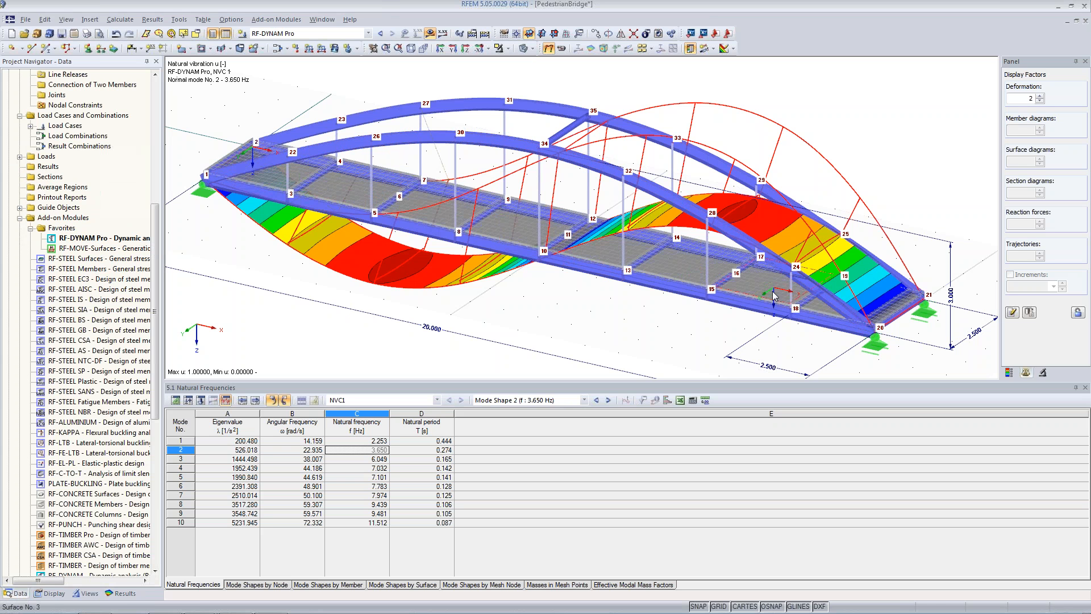
pyautogui.click(83, 249)
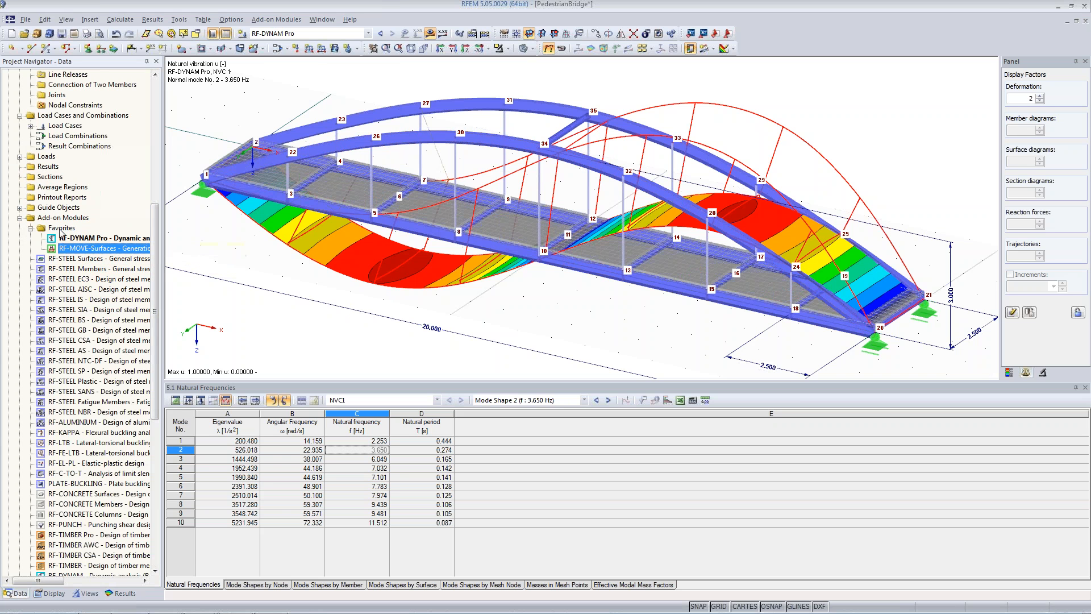
pyautogui.rightClick(84, 241)
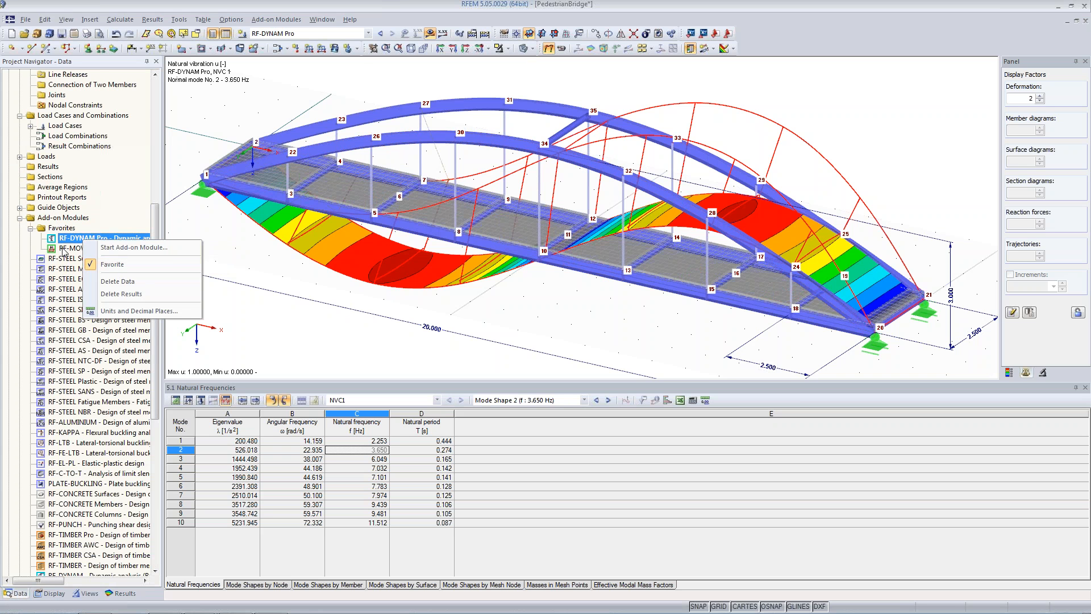
pyautogui.click(120, 264)
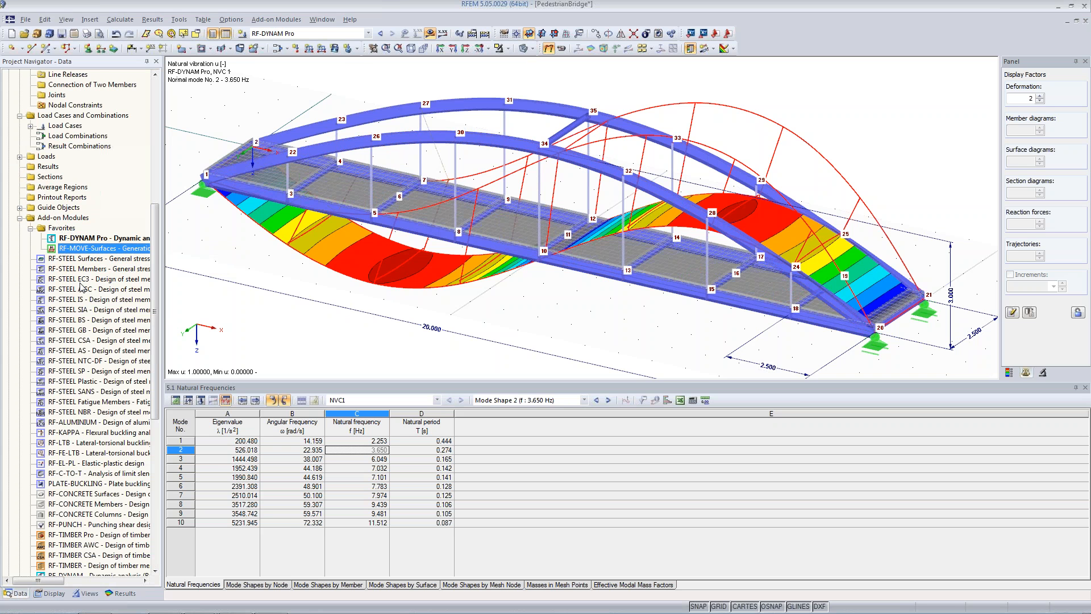
pyautogui.doubleClick(86, 249)
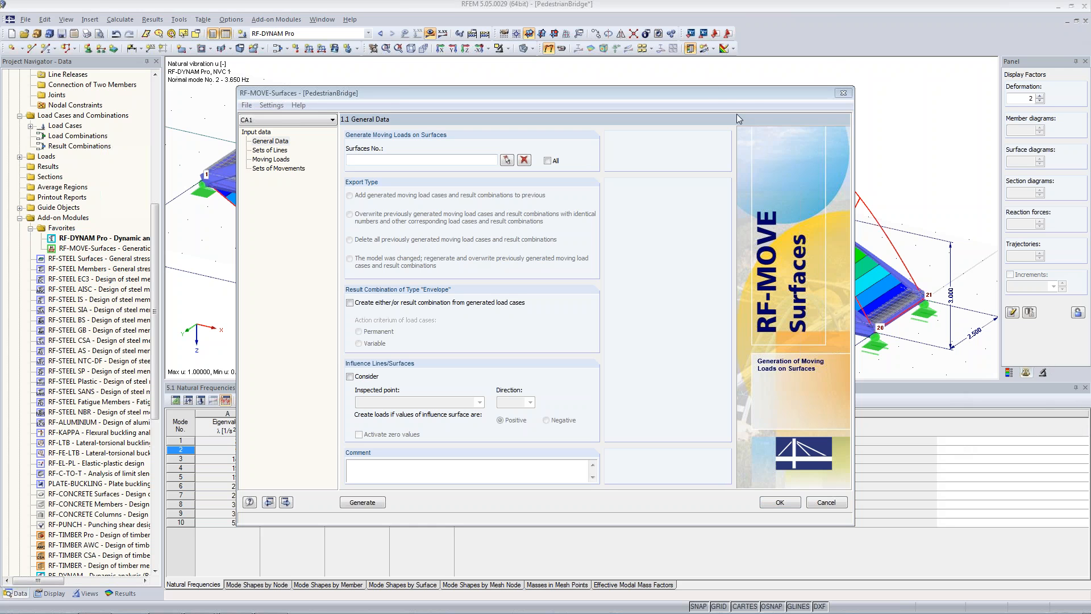
# Step: Select all surfaces of the bridge for the generation of moving loads in case CA1
pyautogui.click(713, 94)
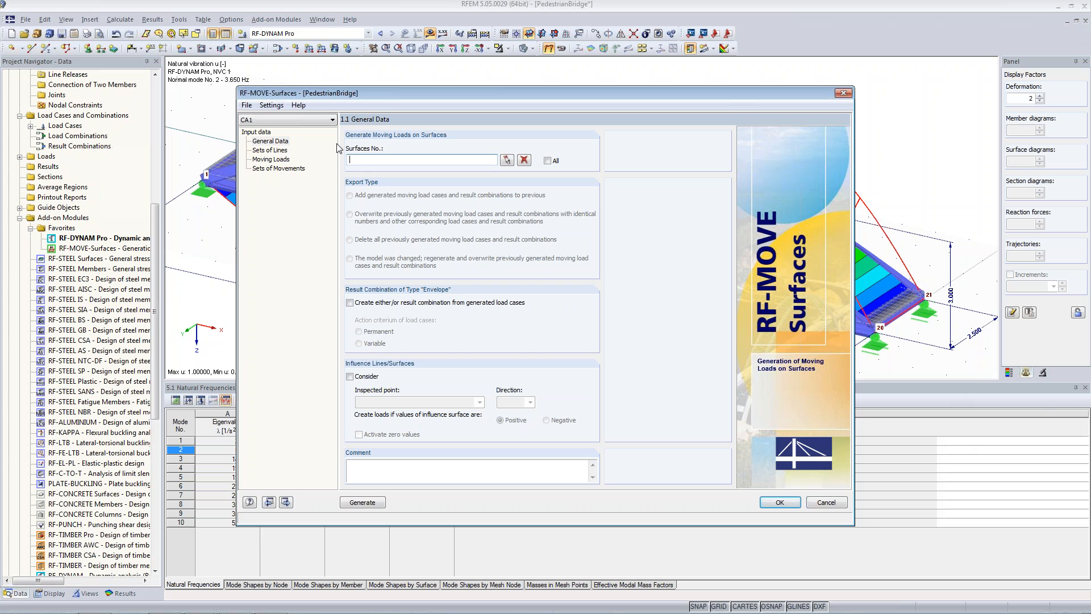
pyautogui.moveTo(384, 92); pyautogui.dragTo(380, 347)
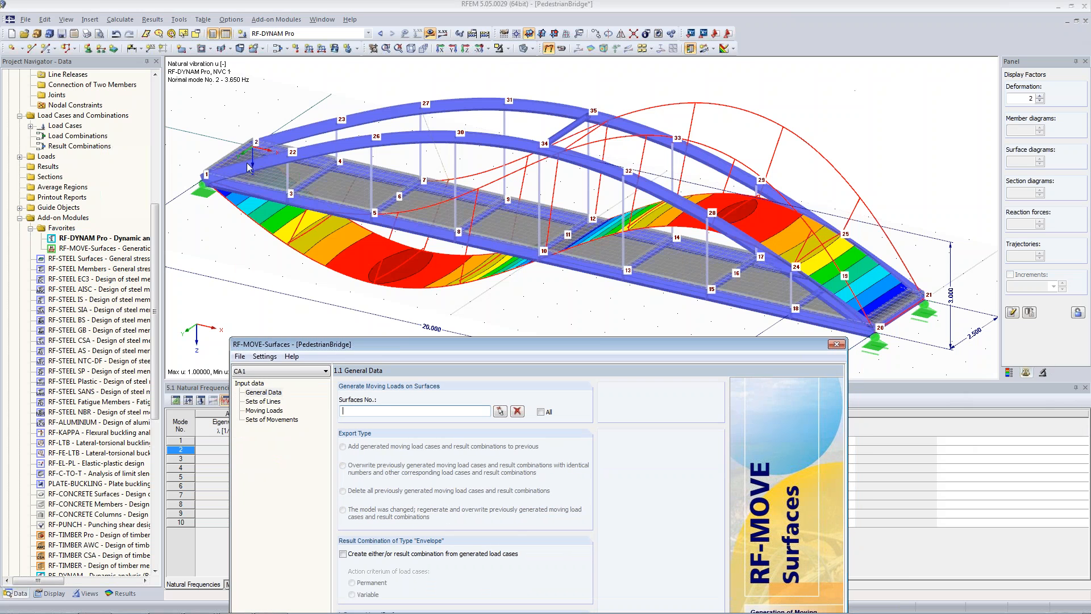
pyautogui.moveTo(547, 345); pyautogui.dragTo(546, 128)
pyautogui.click(543, 195)
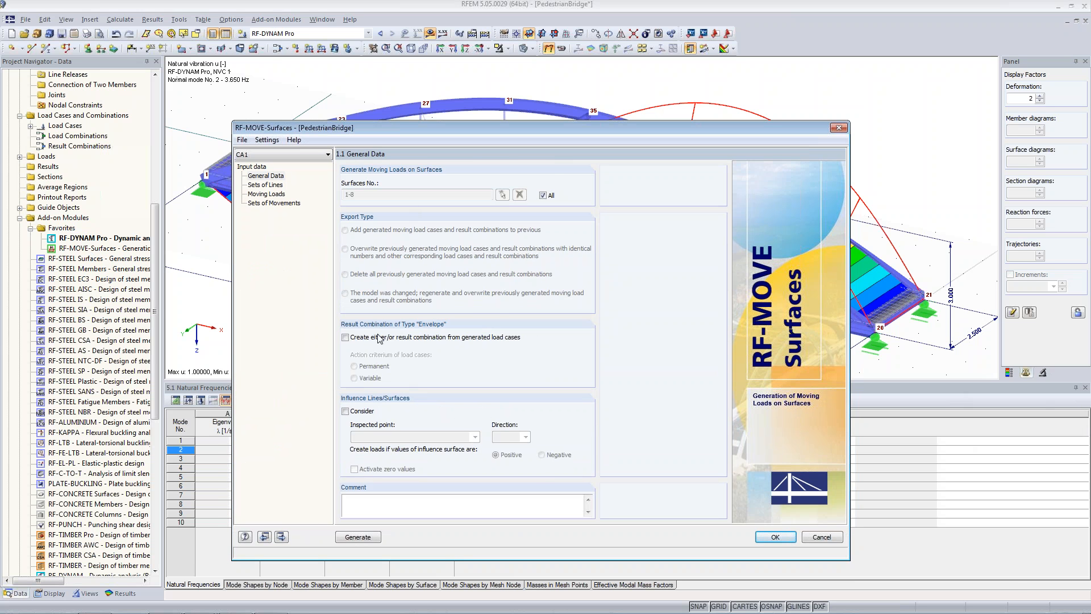
# Step: Name the first set of lines "Right Foot"
pyautogui.click(265, 185)
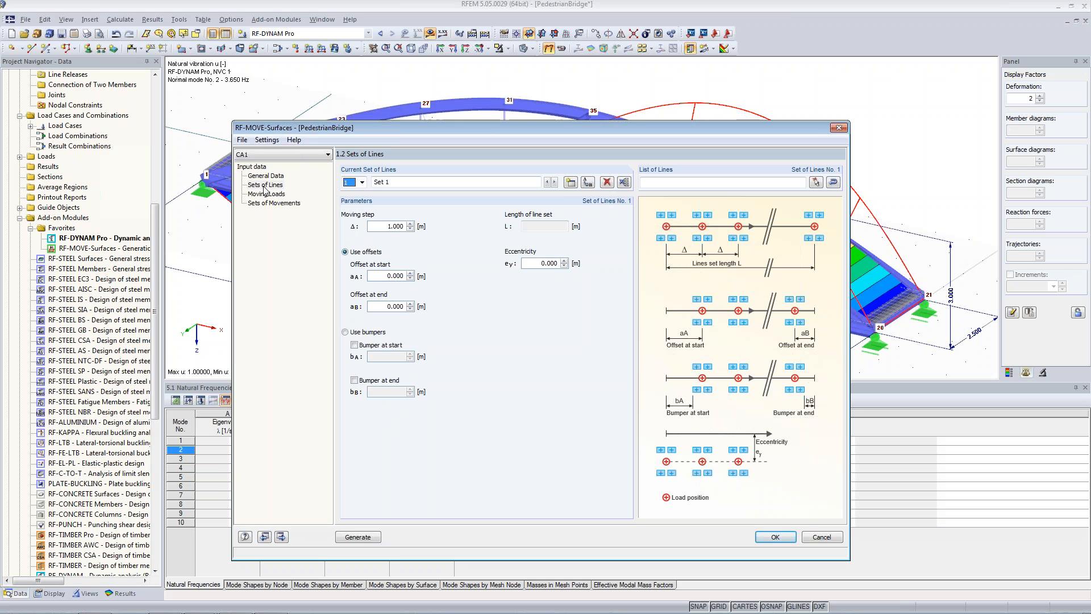
pyautogui.moveTo(363, 131); pyautogui.dragTo(239, 45)
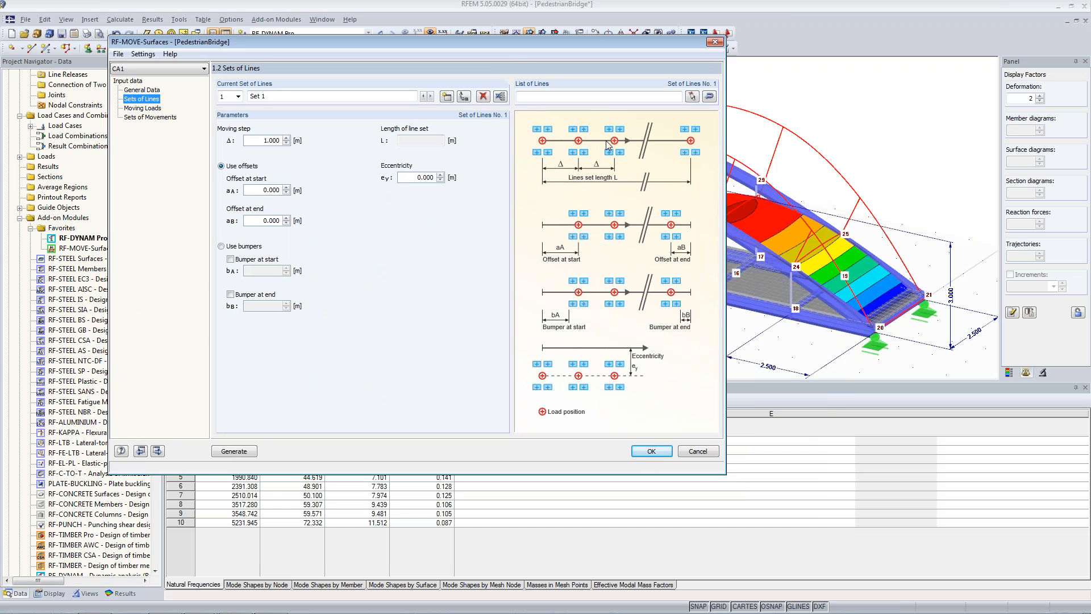
pyautogui.click(251, 92)
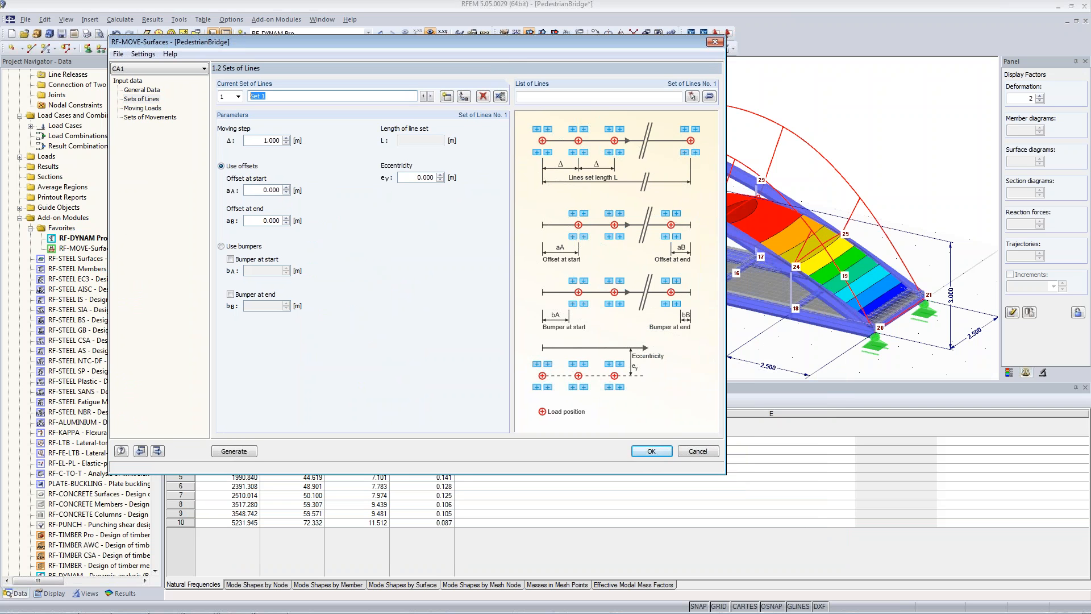
pyautogui.write('Right Foot')
# Step: Give the Right Foot line set a moving step of 1.25 m and offsets of 0.625 m at start and end
pyautogui.click(252, 191)
pyautogui.write('1.25')
pyautogui.click(264, 140)
pyautogui.write('1.25')
pyautogui.press('Tab')
pyautogui.press('Tab')
pyautogui.write('0.625')
pyautogui.press('Tab')
pyautogui.write('0.6')
pyautogui.press('Tab')
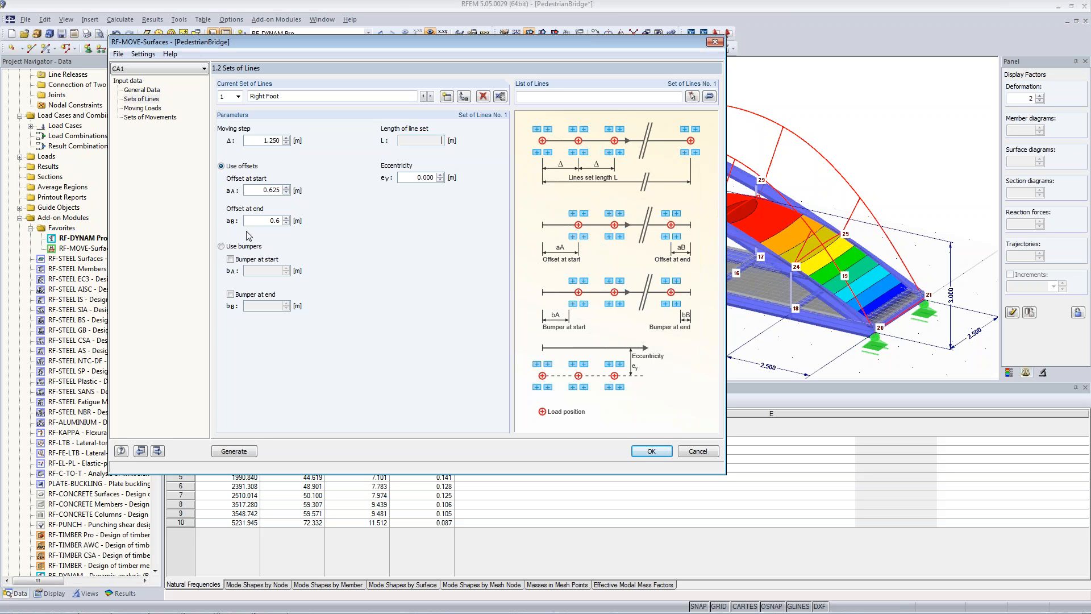
pyautogui.write('25')
# Step: Assign lines 2, 5, 9, 12, 16, 19, 23 and 26 along the front edge of the deck to the Right Foot set
pyautogui.click(693, 97)
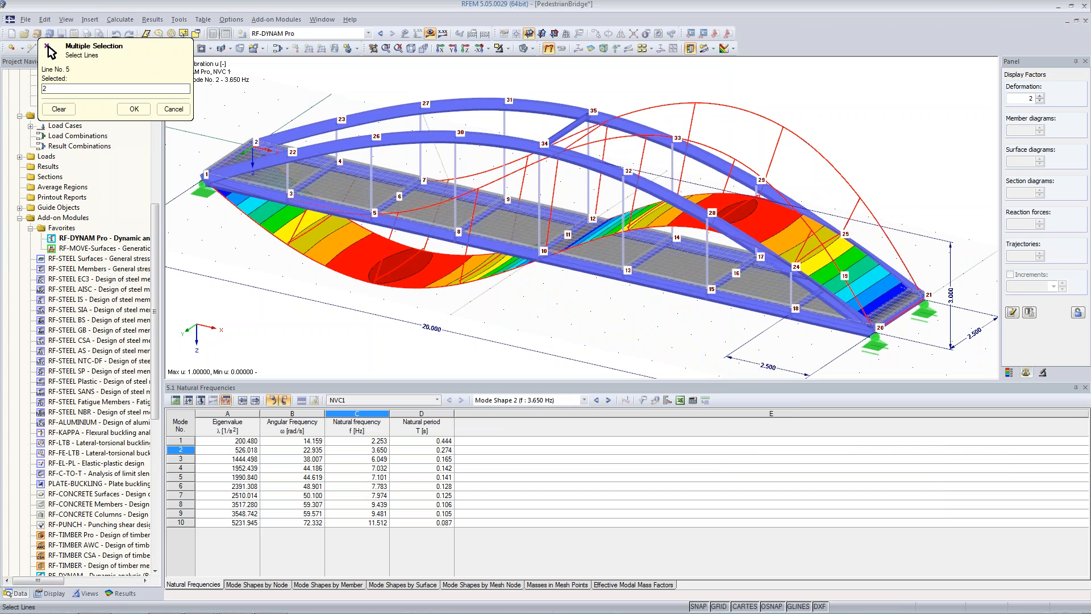
pyautogui.click(423, 226)
pyautogui.click(516, 252)
pyautogui.click(697, 292)
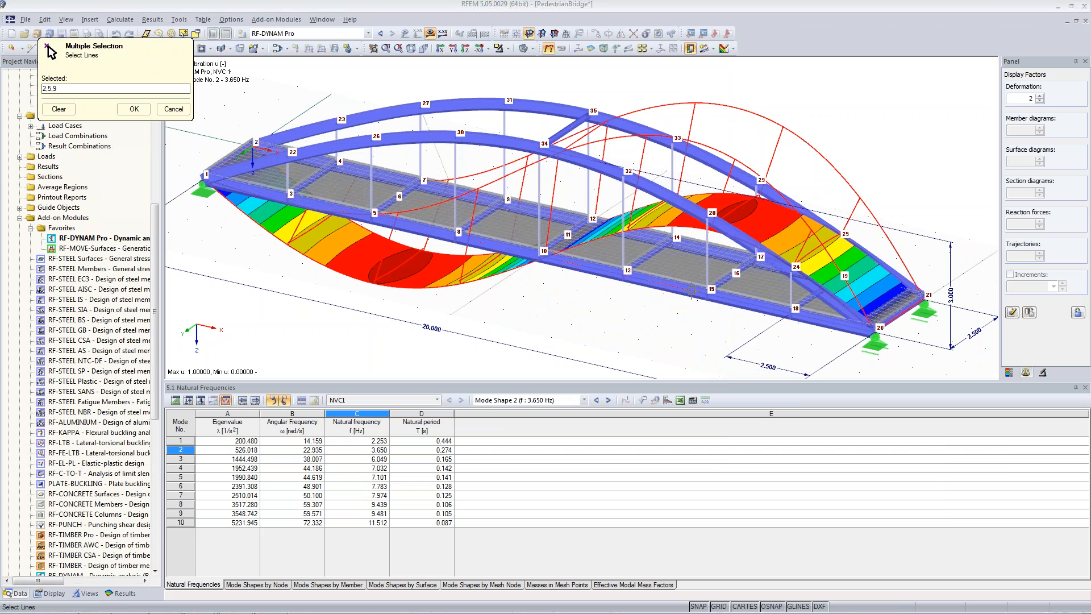
pyautogui.click(755, 305)
pyautogui.click(847, 325)
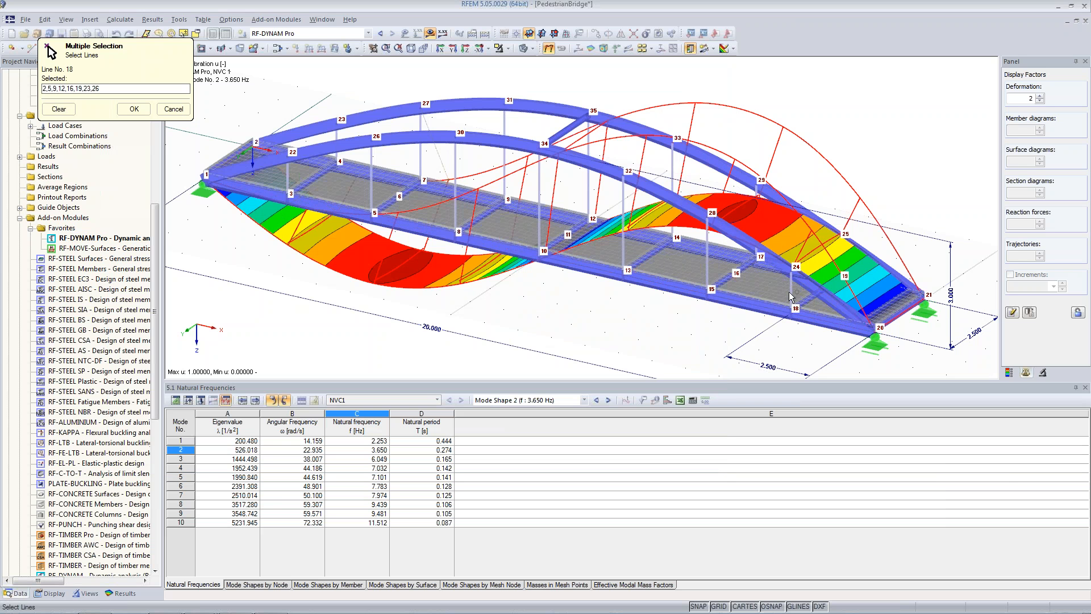
pyautogui.click(134, 109)
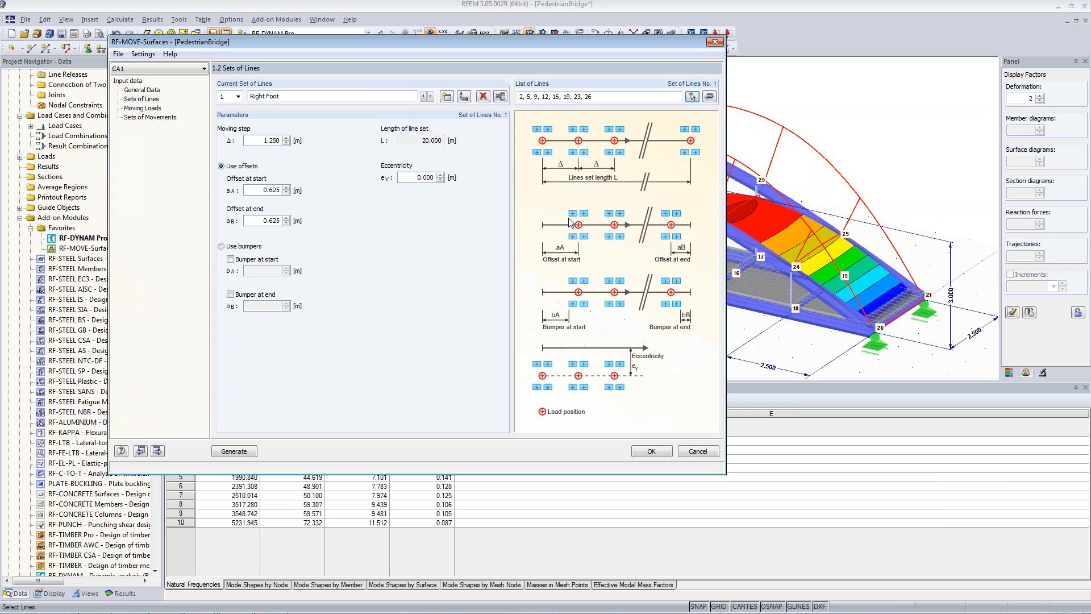
# Step: Set the eccentricity of the Right Foot line set to -1.1 m
pyautogui.doubleClick(426, 177)
pyautogui.press('BackSpace')
pyautogui.write('-1.1')
pyautogui.press('Tab')
# Step: Create a second set of lines named "Left Foot" with a moving step and start and end offsets of 1.25 m
pyautogui.click(447, 97)
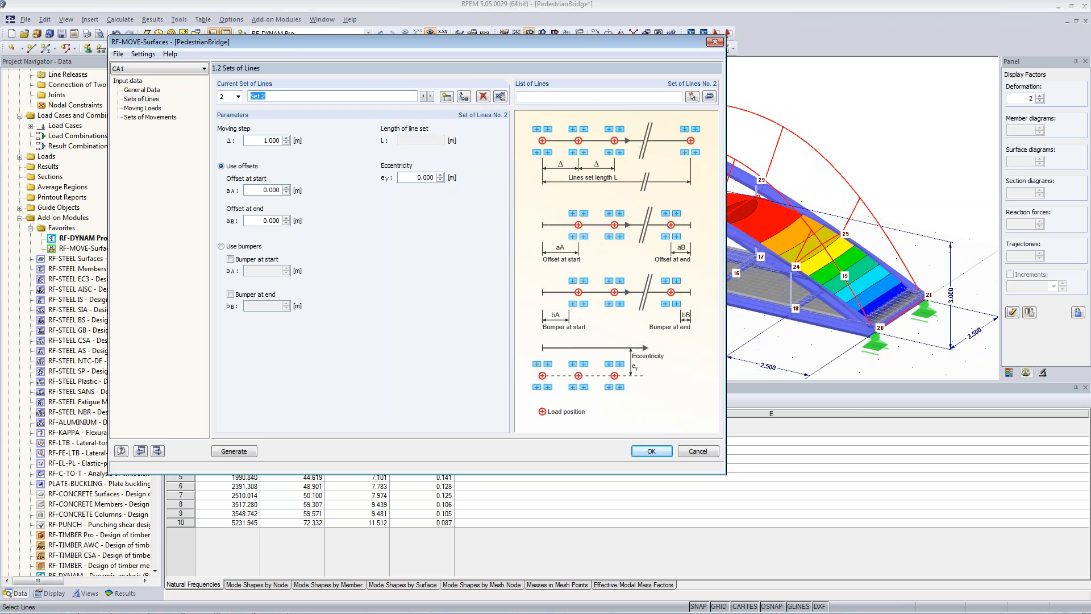
pyautogui.write('Left Foot')
pyautogui.click(265, 140)
pyautogui.write('1.25')
pyautogui.press('Tab')
pyautogui.press('Tab')
pyautogui.write('1.25')
pyautogui.press('Tab')
pyautogui.write('1.25')
# Step: Set the eccentricity of the Left Foot line set to -1.4 m
pyautogui.doubleClick(419, 178)
pyautogui.write('-')
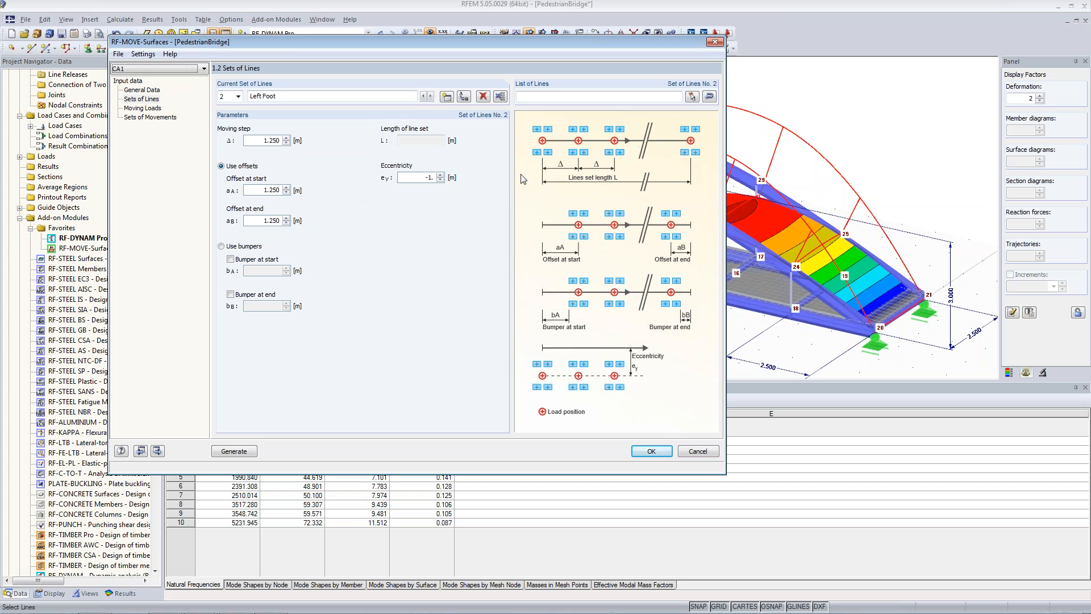
pyautogui.write('400')
pyautogui.click(141, 108)
pyautogui.click(425, 284)
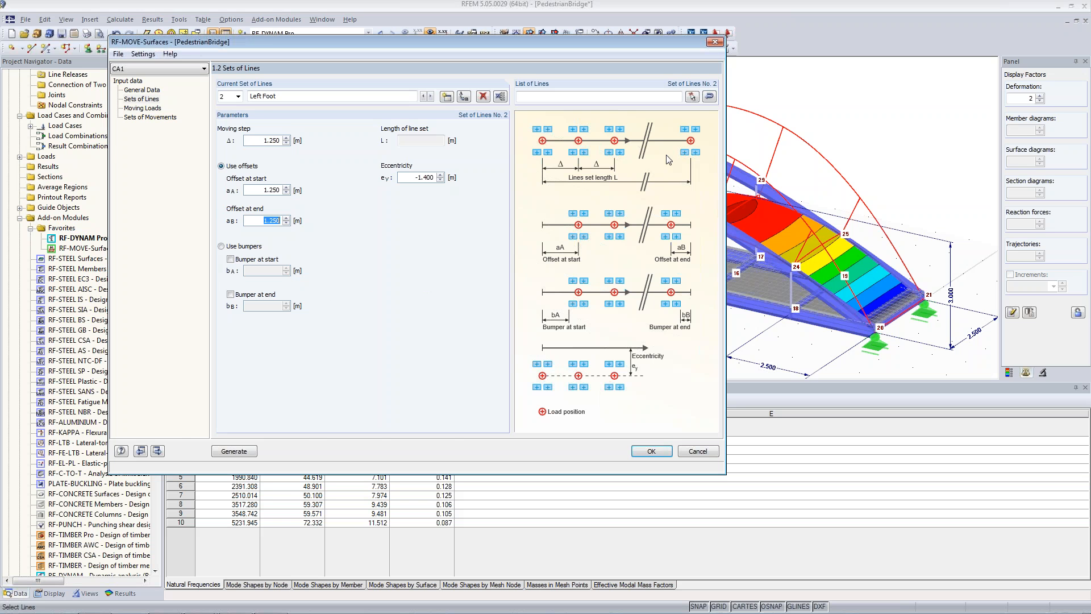
# Step: Assign deck edge lines 2, 5, 9, 12, 16, 19, 23 and 26 to the Left Foot set
pyautogui.click(692, 96)
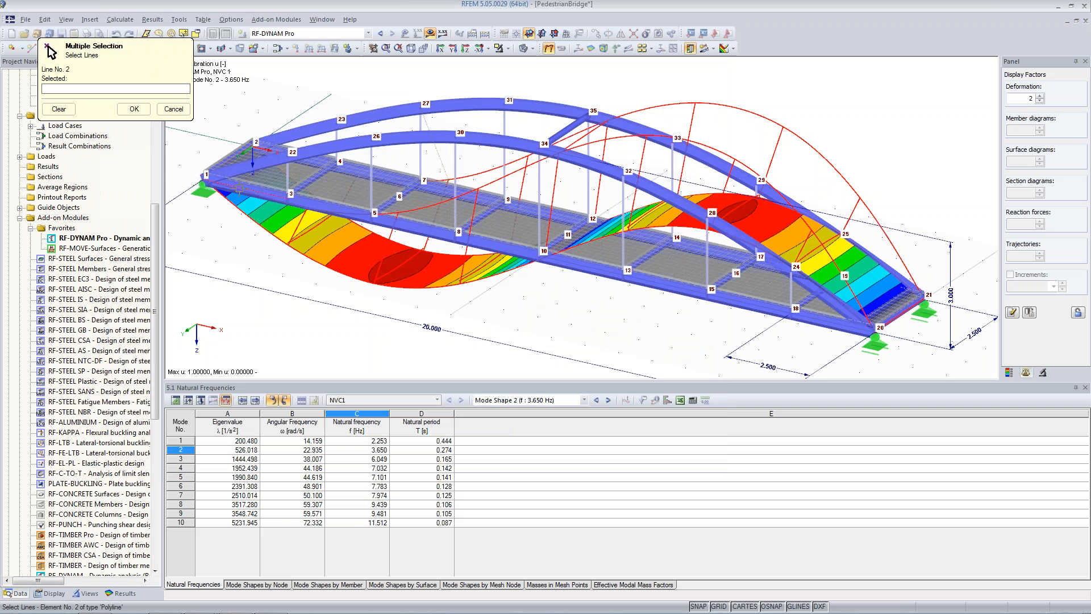
pyautogui.click(239, 188)
pyautogui.click(329, 209)
pyautogui.click(416, 228)
pyautogui.click(499, 247)
pyautogui.click(583, 266)
pyautogui.click(667, 285)
pyautogui.click(754, 304)
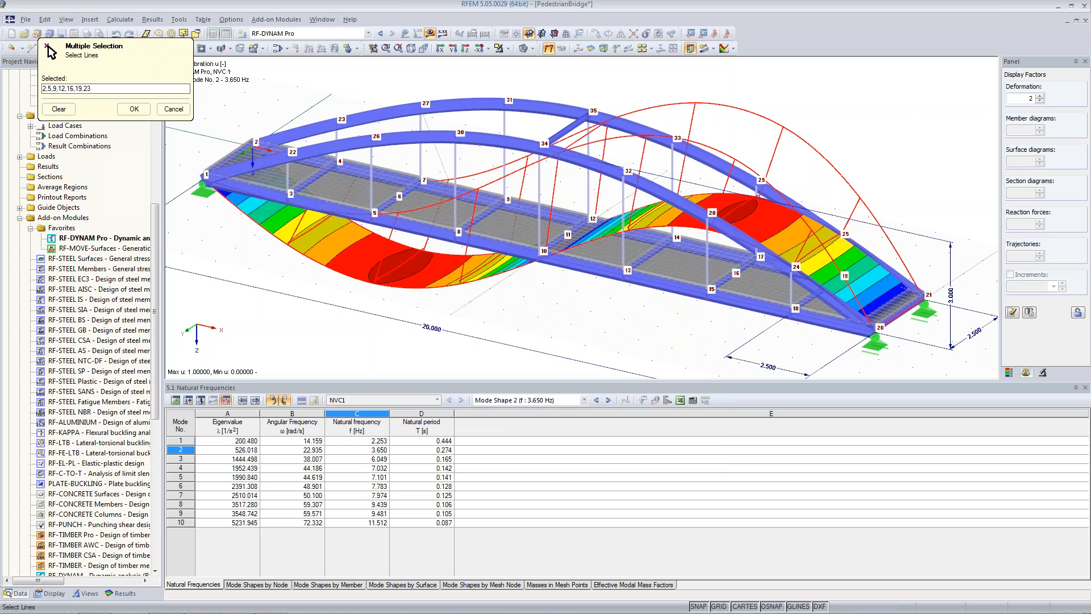
pyautogui.click(836, 322)
pyautogui.click(134, 109)
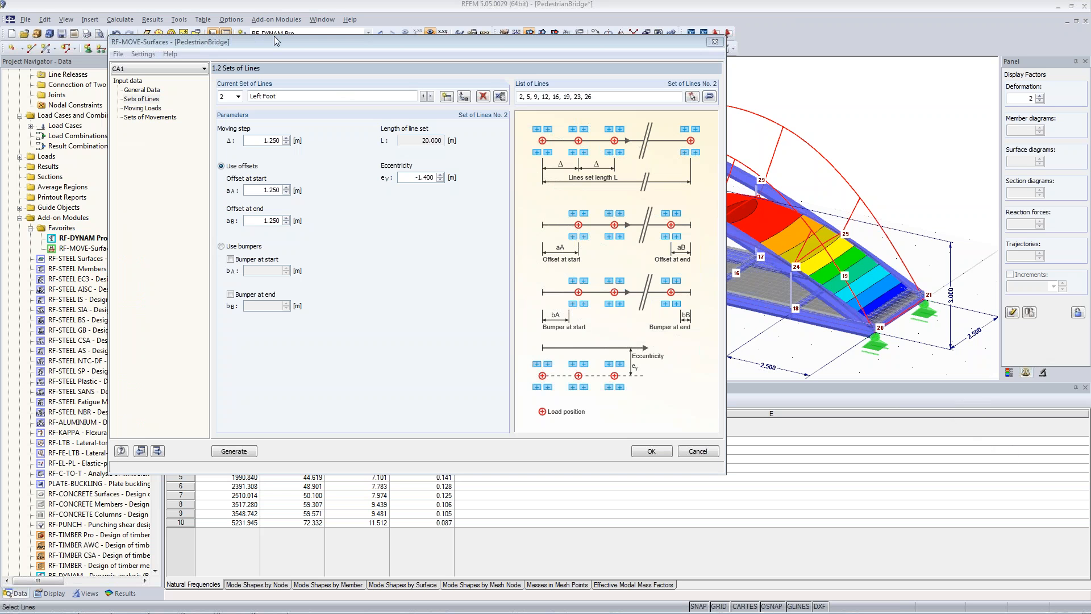
# Step: Name the first set of moving loads "Both Feet"
pyautogui.moveTo(282, 42); pyautogui.dragTo(289, 68)
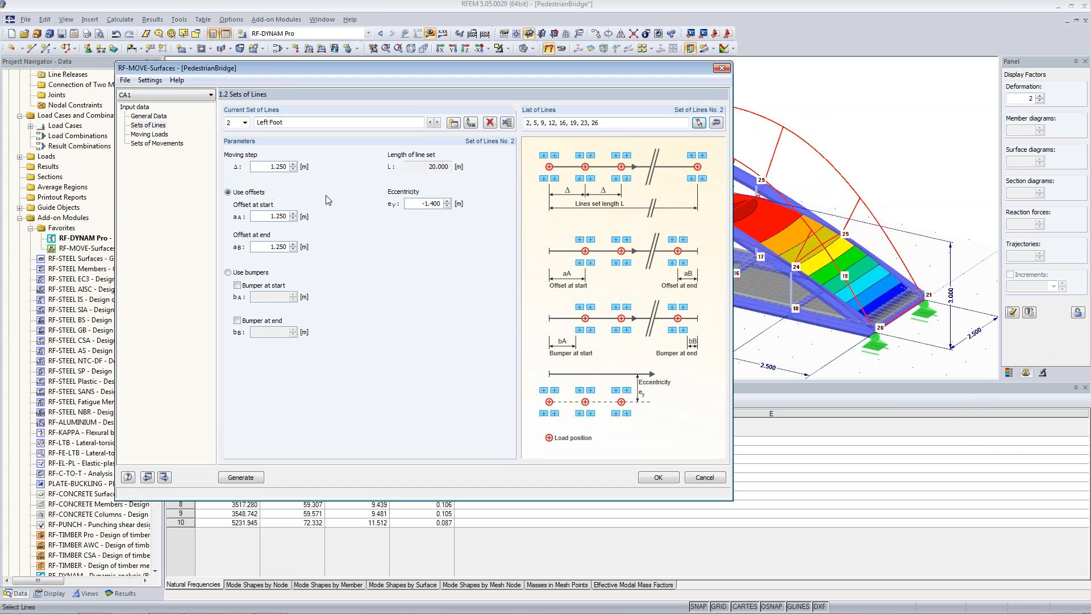
pyautogui.click(142, 134)
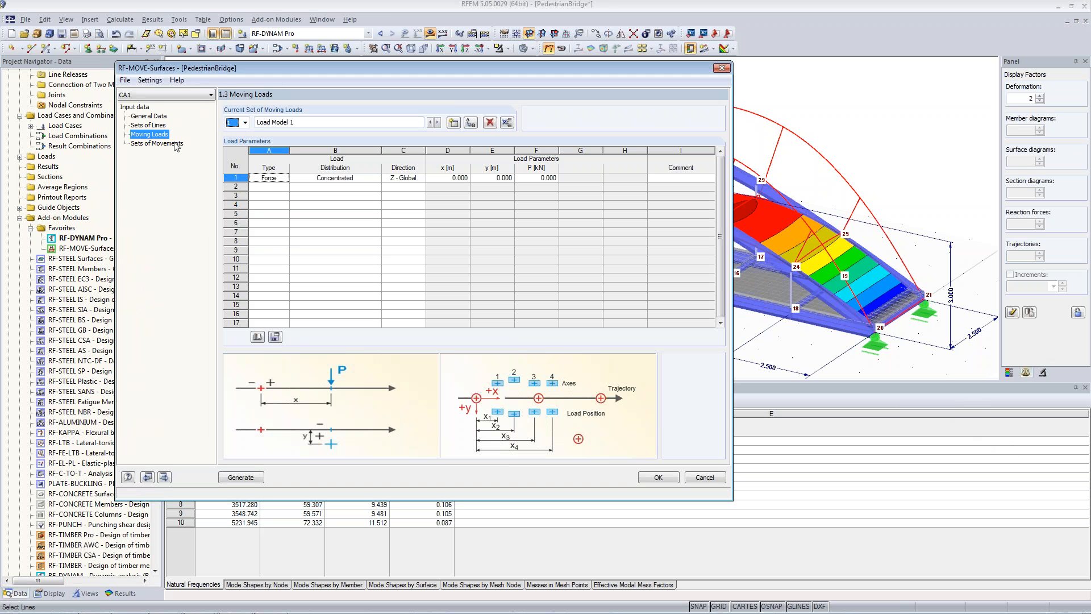
pyautogui.click(320, 122)
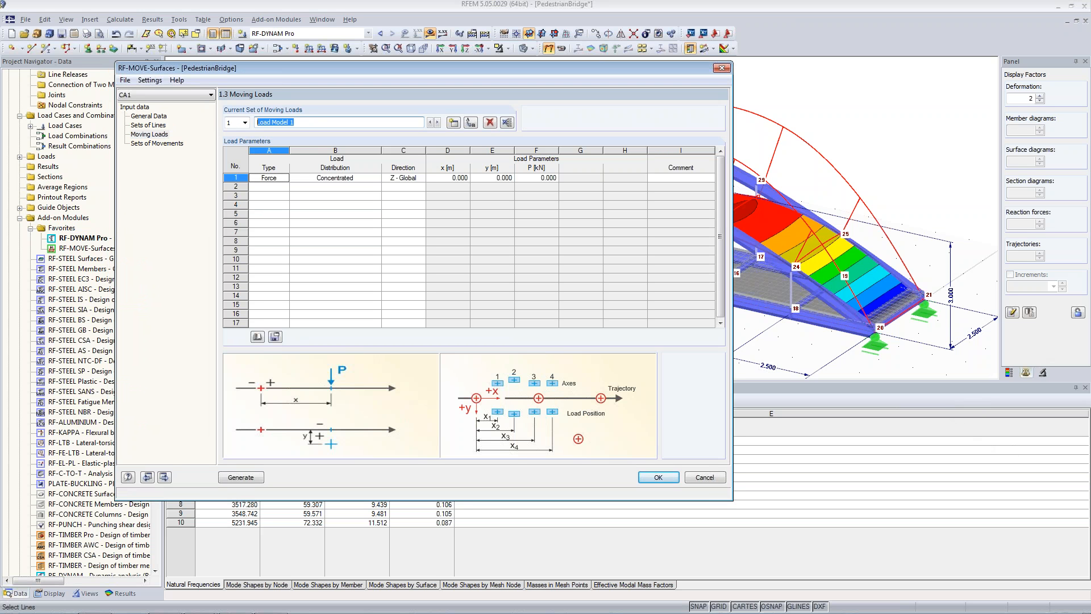
pyautogui.write('Both Feet')
pyautogui.press('Tab')
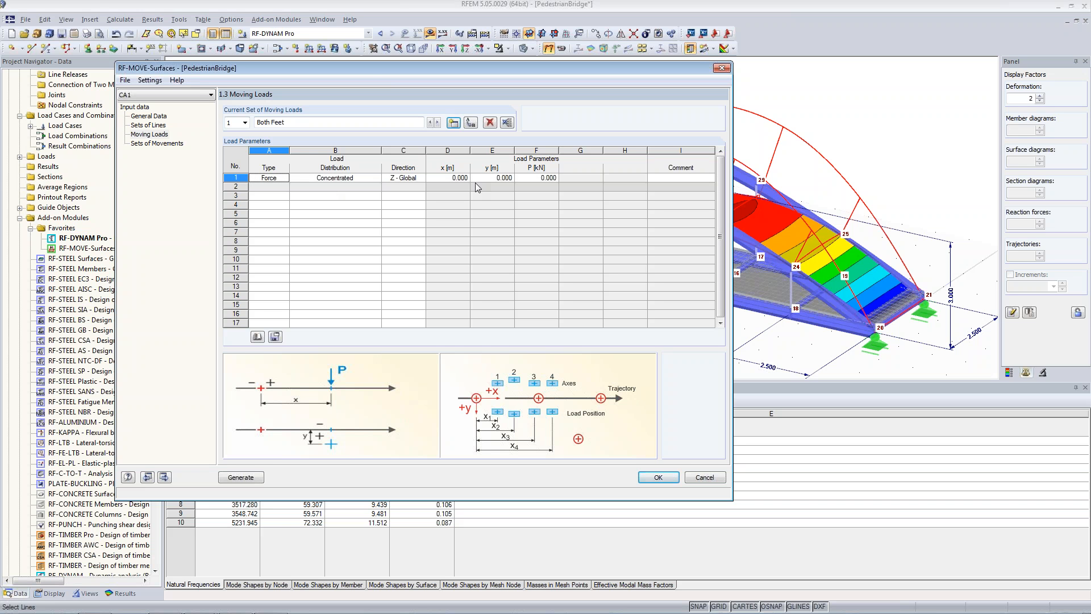
# Step: Set the concentrated force P of the Both Feet moving load to 1 kN
pyautogui.click(525, 177)
pyautogui.write('1')
pyautogui.press('Return')
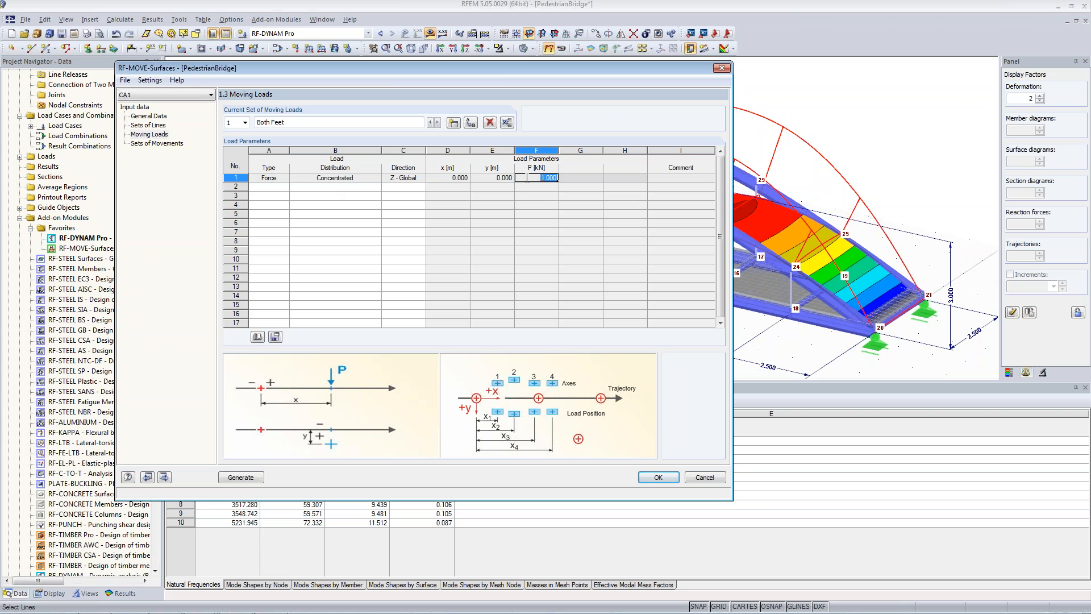
pyautogui.click(542, 178)
pyautogui.moveTo(504, 70); pyautogui.dragTo(503, 111)
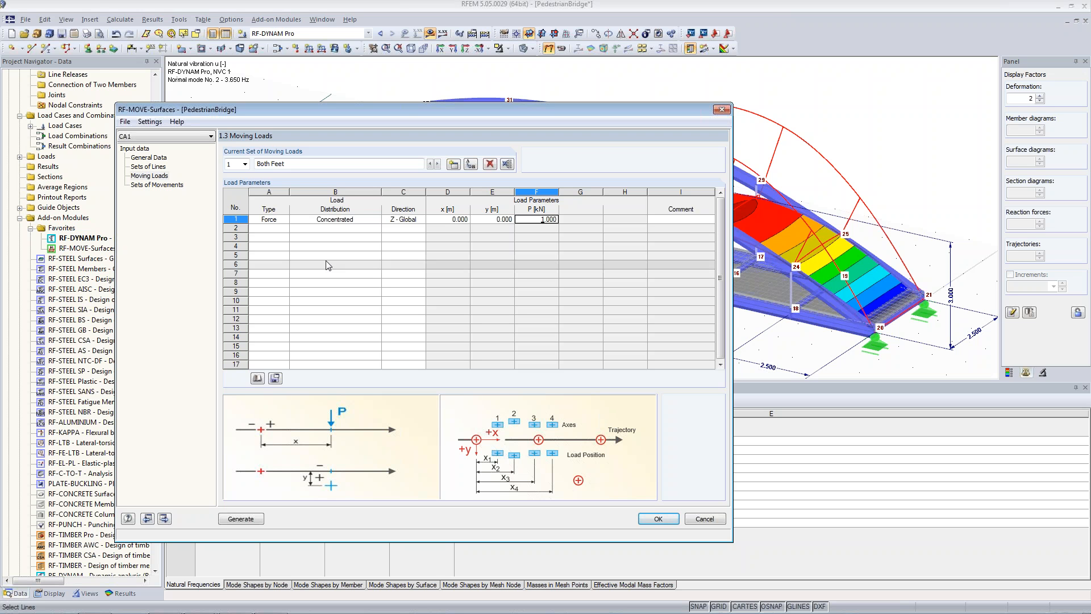
# Step: Name the first set of movements "Right Foot" and assign it the Right Foot line set with the Both Feet moving load
pyautogui.click(157, 185)
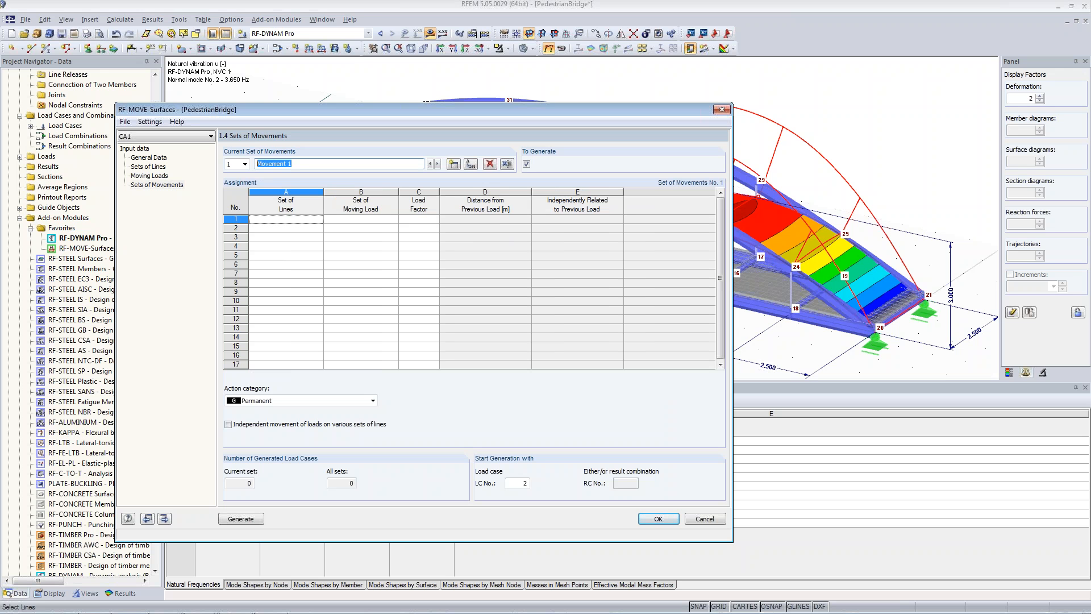
pyautogui.write('Right Foot')
pyautogui.click(315, 219)
pyautogui.click(320, 219)
pyautogui.click(310, 230)
pyautogui.click(343, 223)
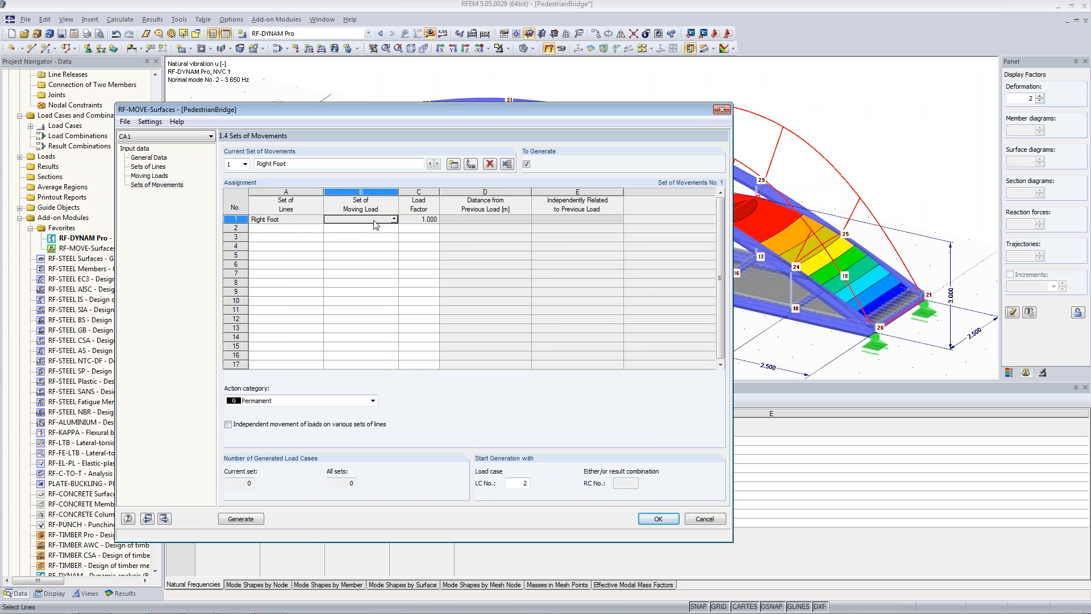
pyautogui.click(375, 219)
# Step: Set the action category of the Right Foot movement to Earthquake
pyautogui.click(301, 401)
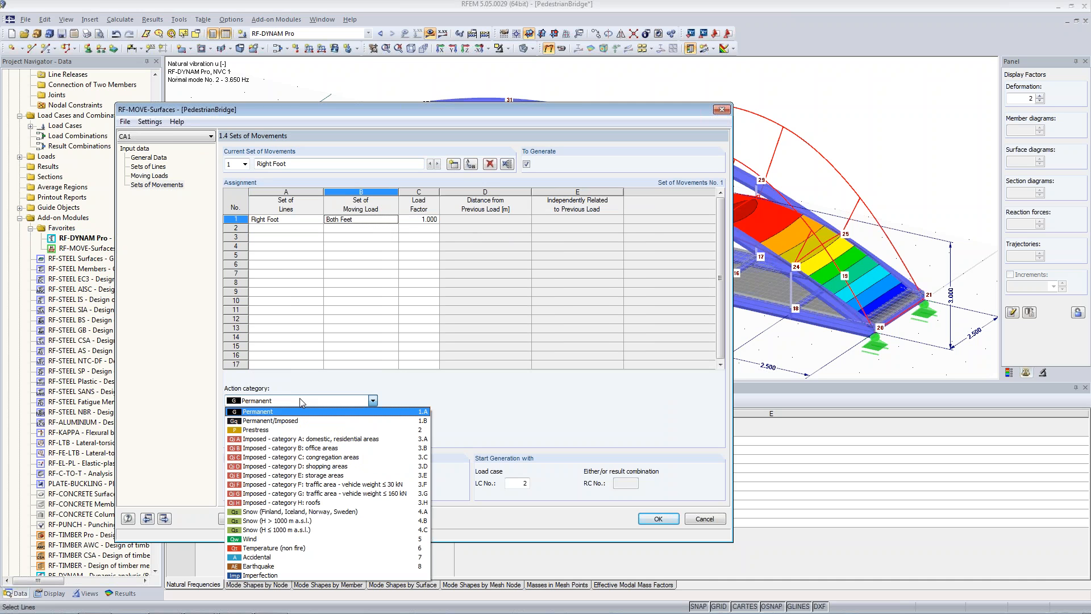
pyautogui.click(264, 566)
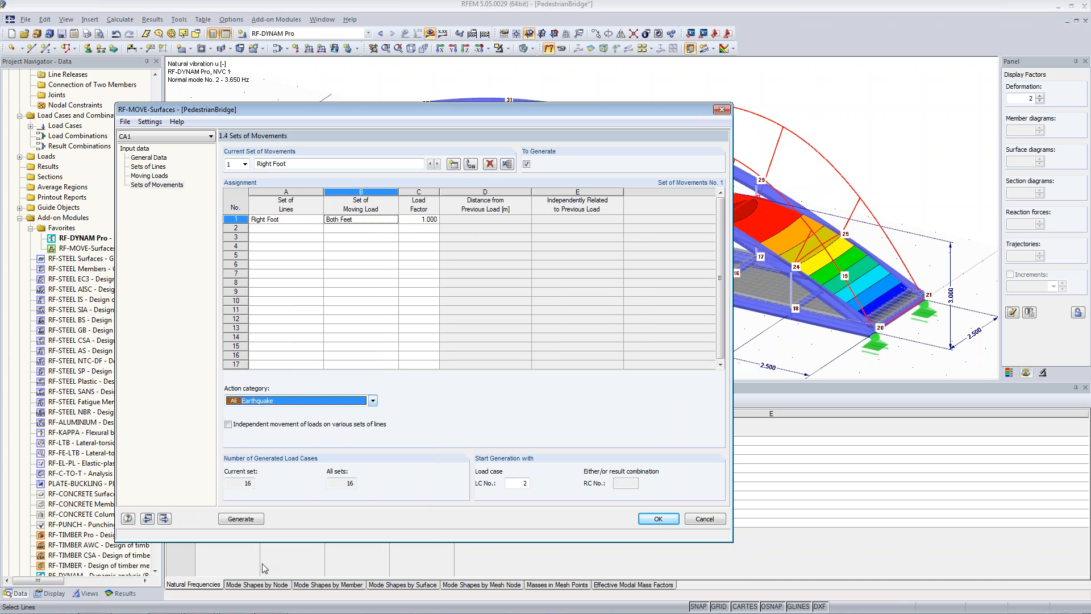
pyautogui.click(346, 400)
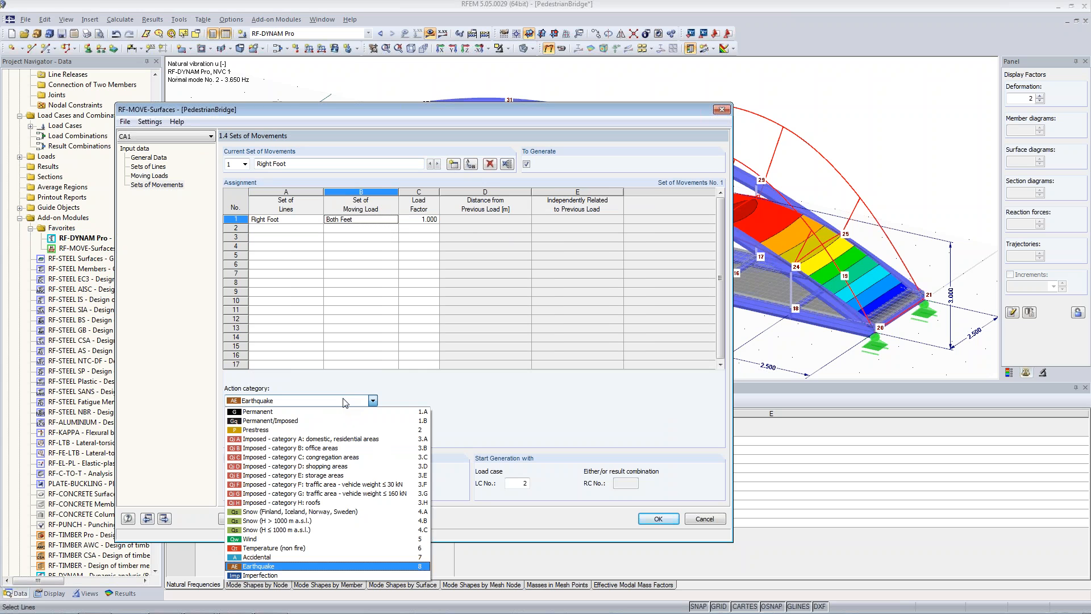
pyautogui.click(322, 565)
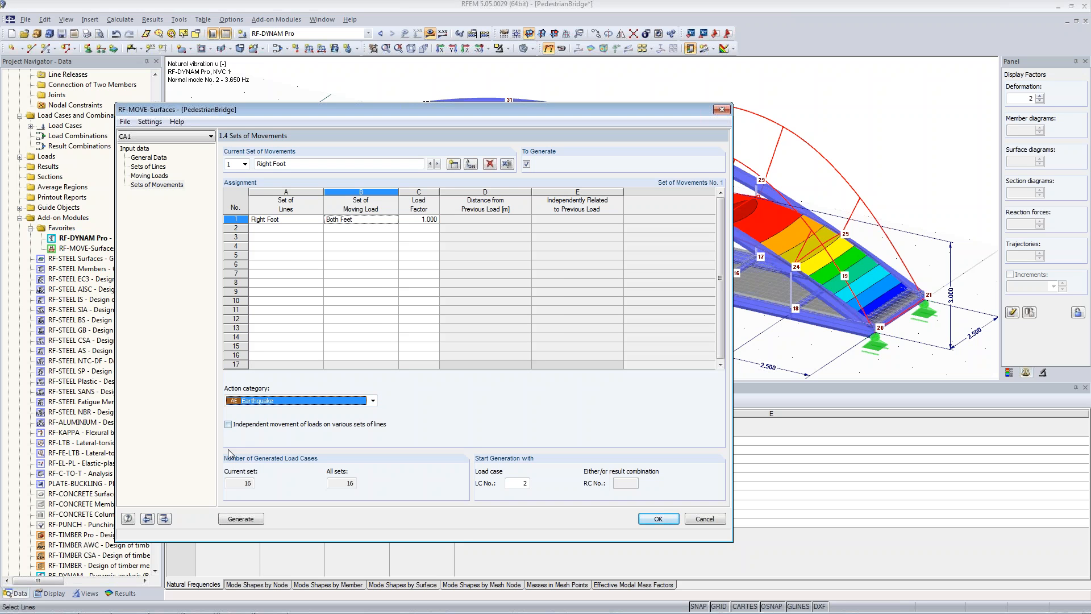
# Step: Add a second set of movements named "Left Foot" using the Left Foot line set and the Both Feet moving load
pyautogui.click(452, 164)
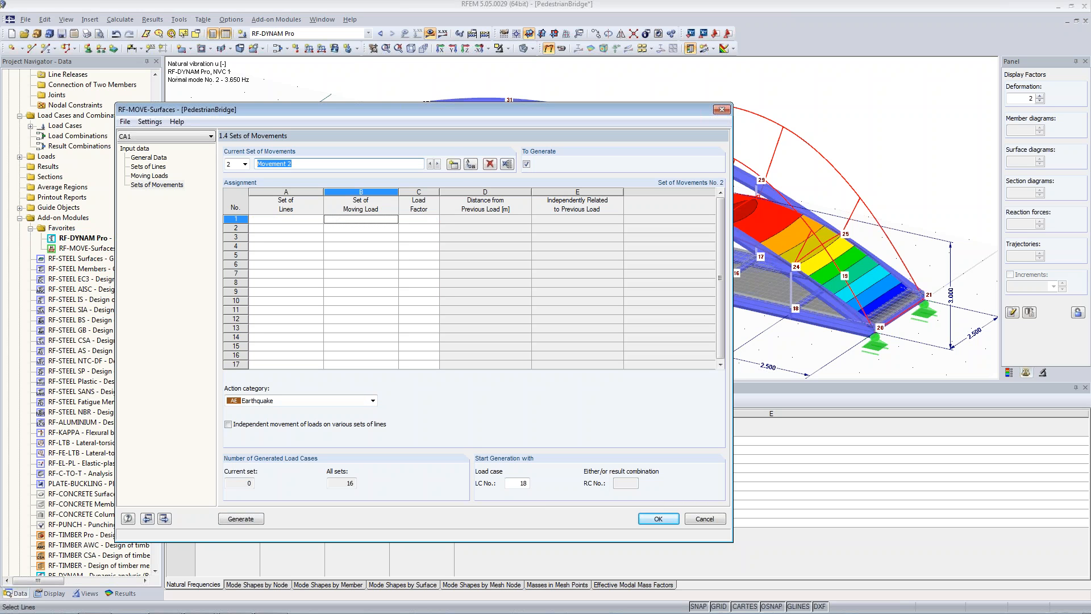
pyautogui.write('Left Foot')
pyautogui.click(314, 221)
pyautogui.click(319, 218)
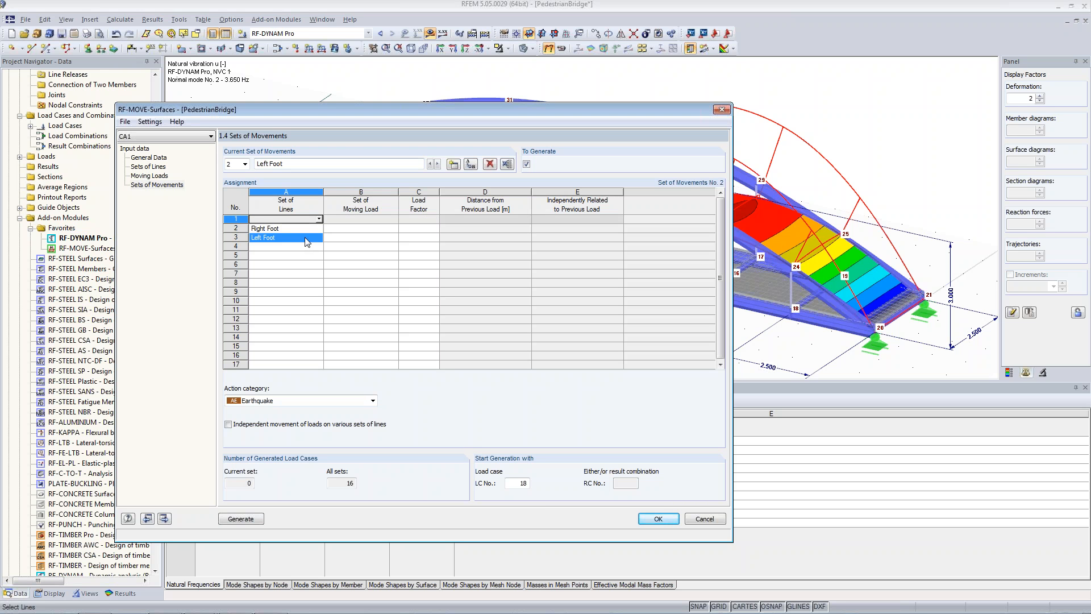
pyautogui.click(396, 221)
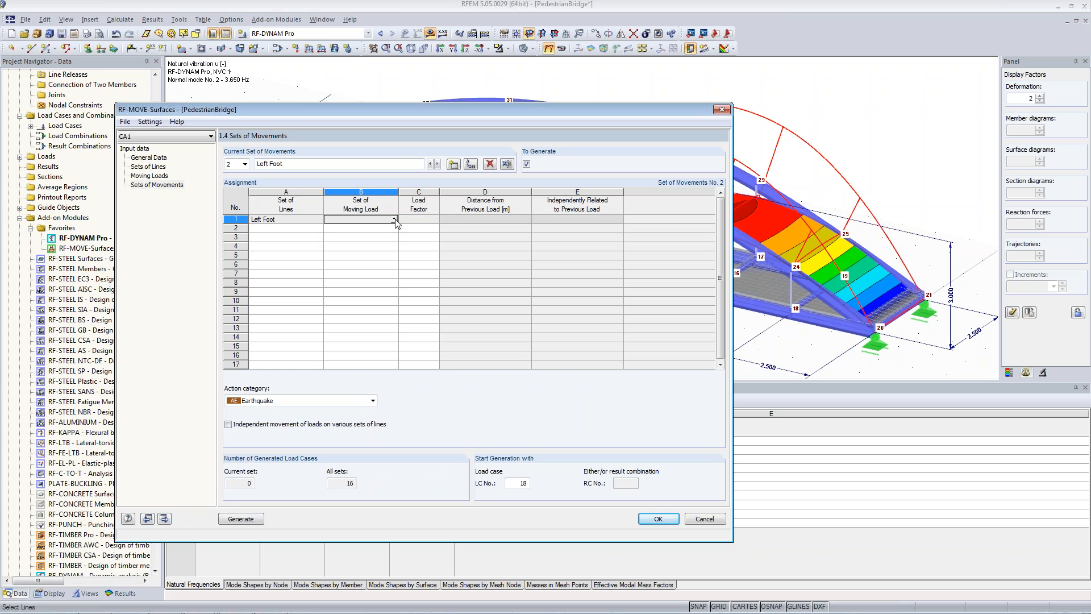
pyautogui.click(390, 227)
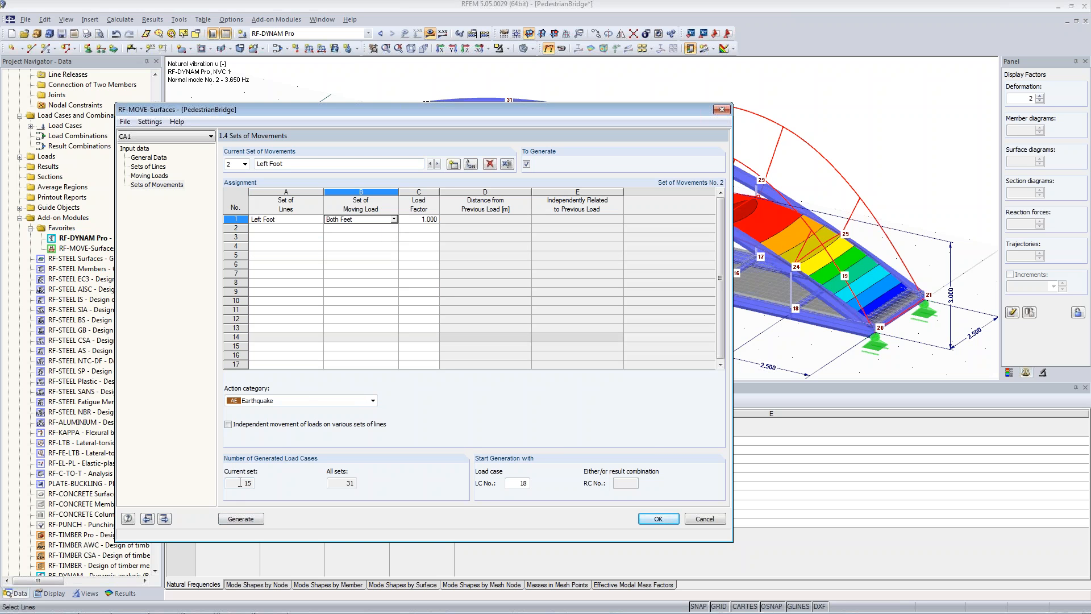
# Step: Generate the load cases for both sets of movements and exit RF-MOVE-Surfaces
pyautogui.click(239, 482)
pyautogui.click(343, 482)
pyautogui.click(245, 518)
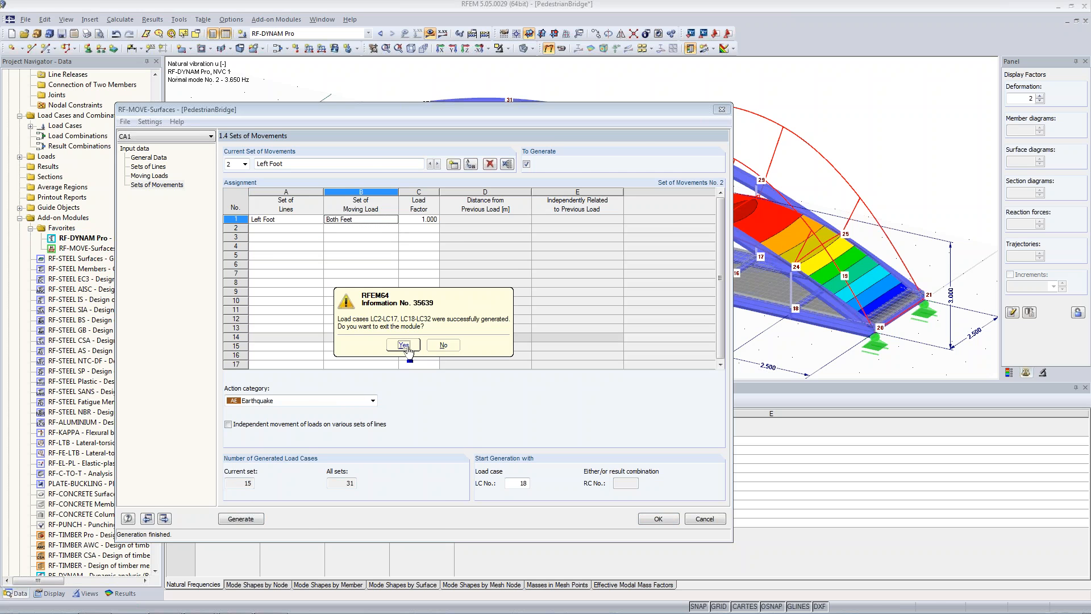
pyautogui.click(404, 345)
# Step: Display load case LC2, step 1/16 of movement set 1, in a plan view of the bridge deck
pyautogui.click(311, 34)
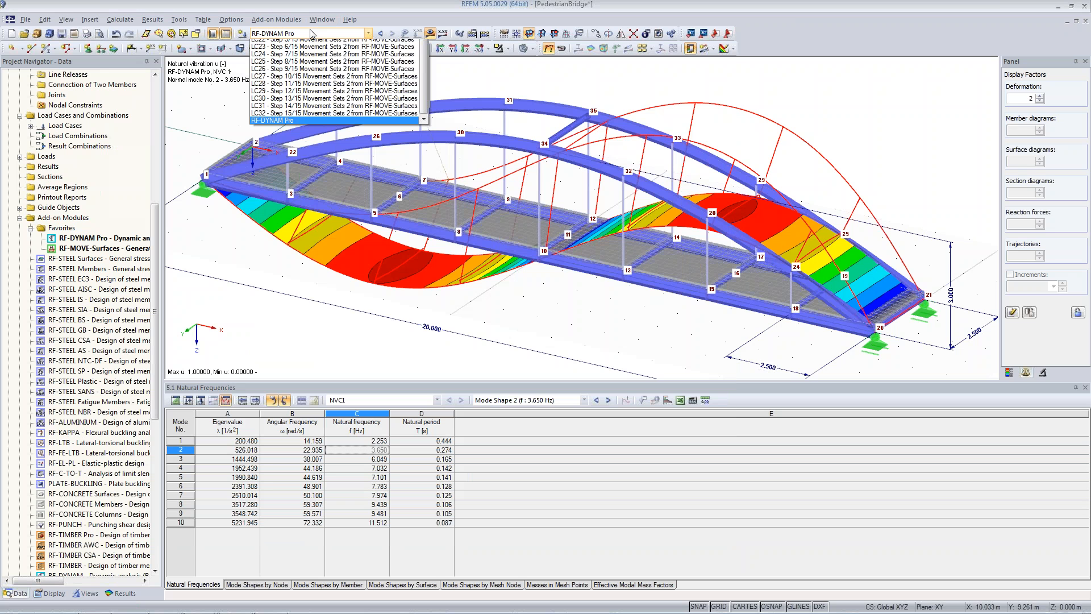
pyautogui.scroll(2, 363, 113)
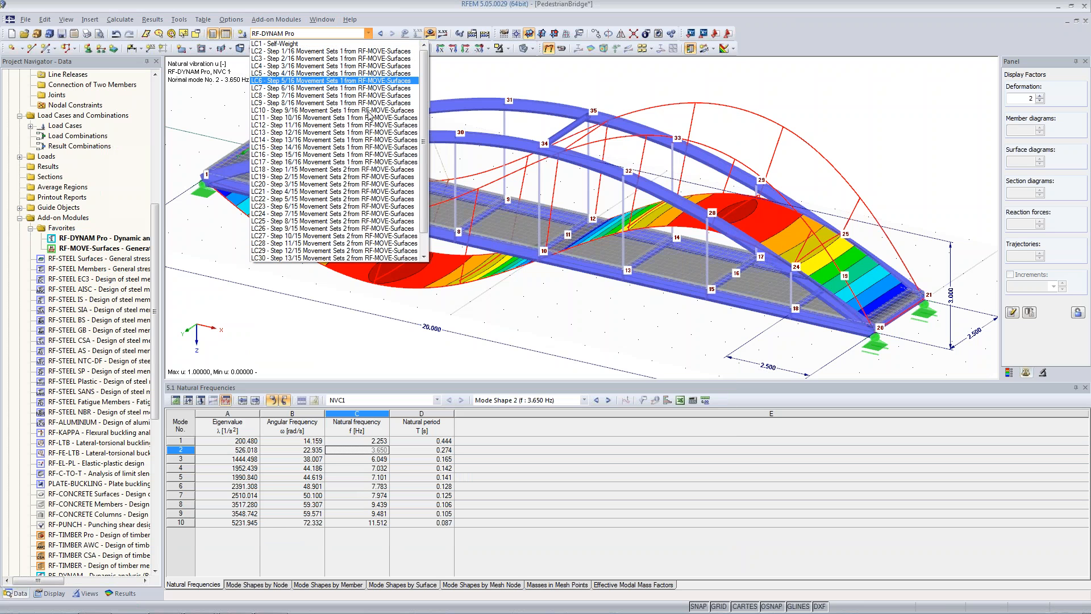
pyautogui.click(381, 53)
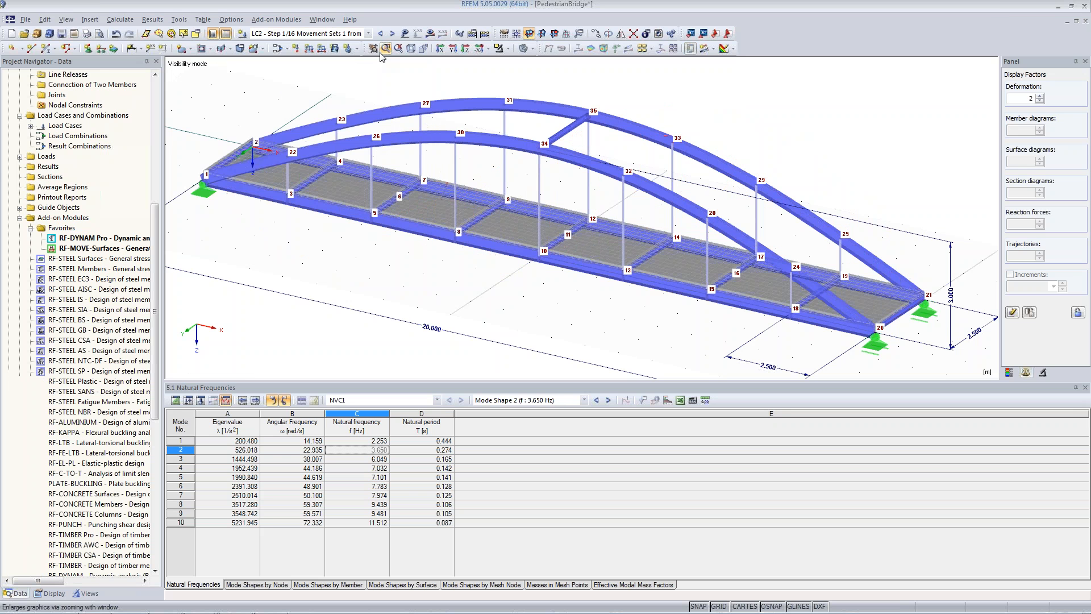
pyautogui.click(465, 49)
pyautogui.moveTo(553, 260); pyautogui.dragTo(467, 329, button='middle')
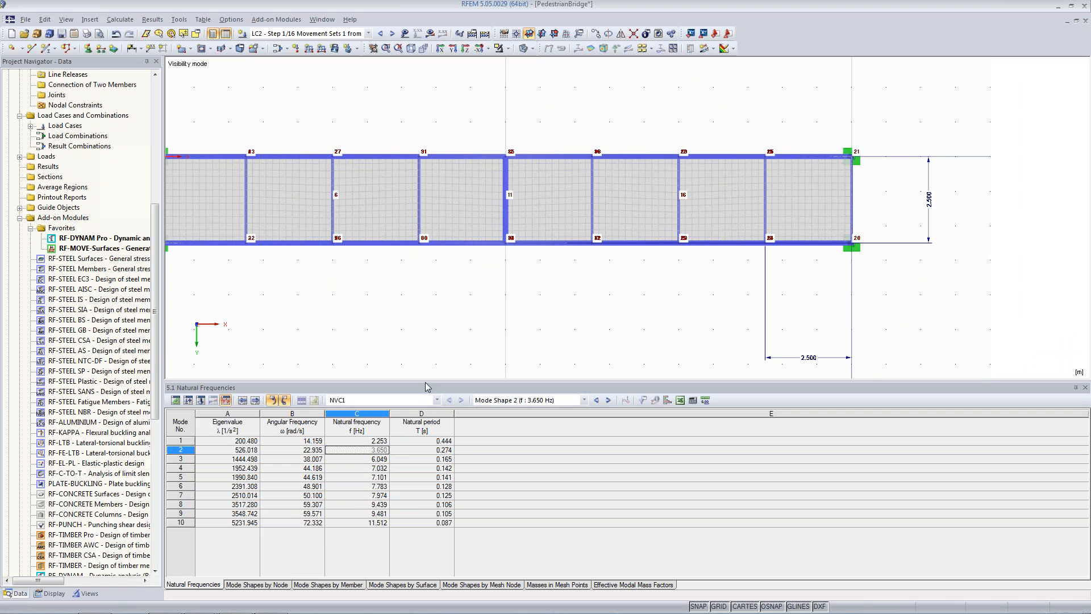
# Step: Enlarge the model area and display the load of LC2 on the whole bridge deck in plan view
pyautogui.moveTo(427, 387); pyautogui.dragTo(431, 475)
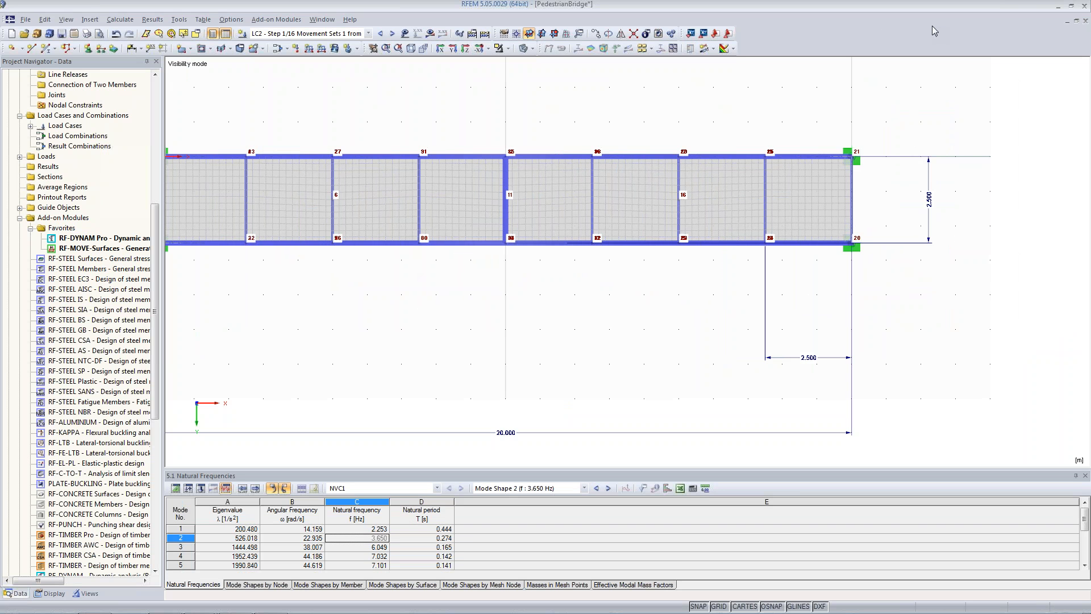
pyautogui.moveTo(273, 307); pyautogui.dragTo(343, 348, button='middle')
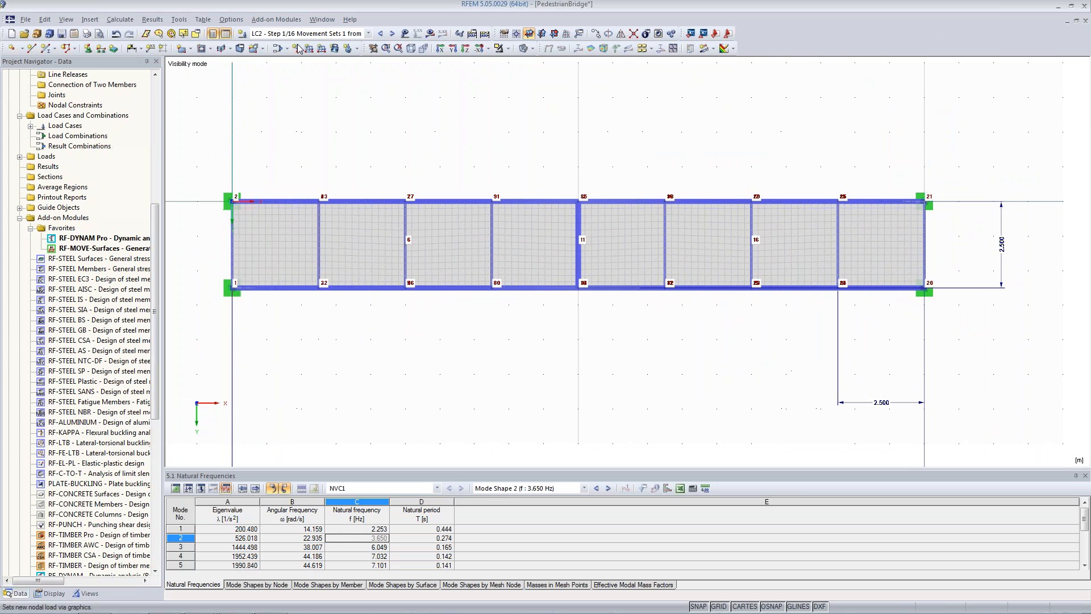
pyautogui.click(405, 34)
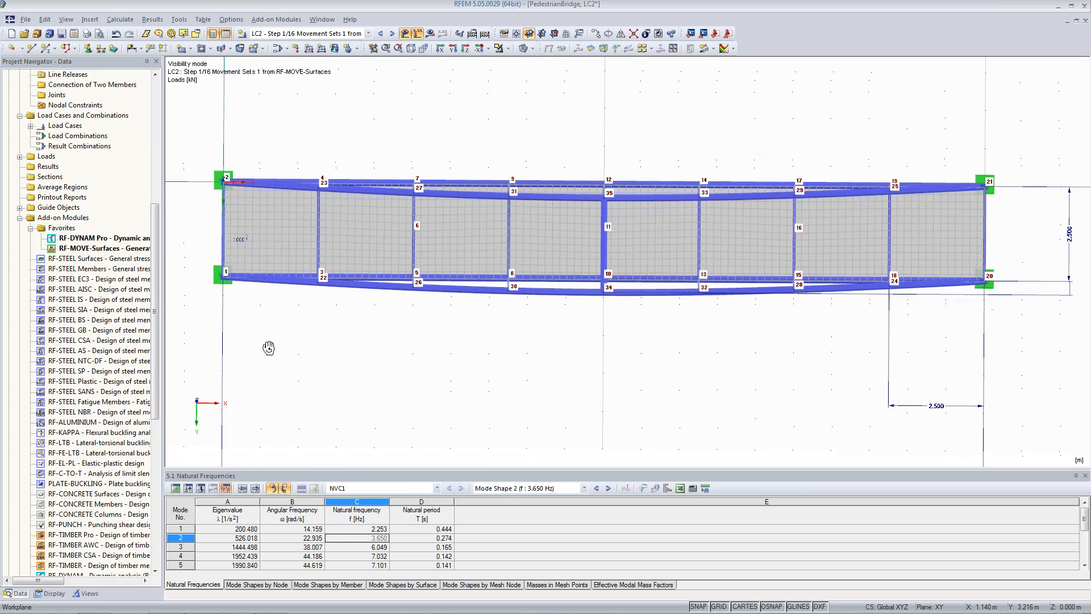
pyautogui.keyDown('ctrl'); pyautogui.moveTo(269, 348); pyautogui.dragTo(312, 320, button='middle'); pyautogui.keyUp('ctrl')
pyautogui.click(466, 48)
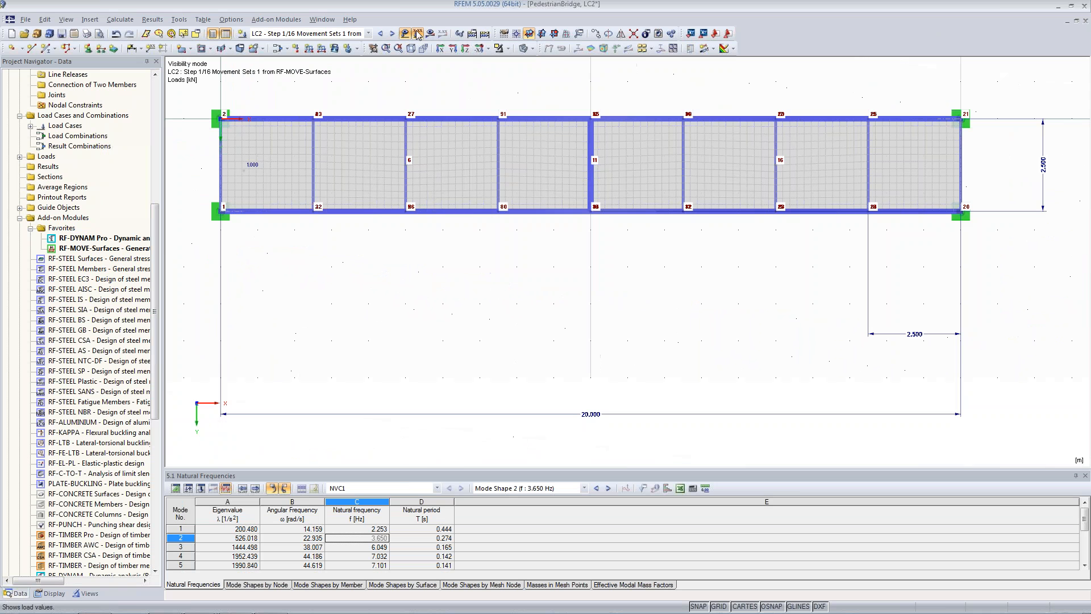
# Step: Step through the load cases from LC2 to LC32 to examine how the load moves along the deck in both movement sets
pyautogui.click(392, 33)
pyautogui.click(392, 34)
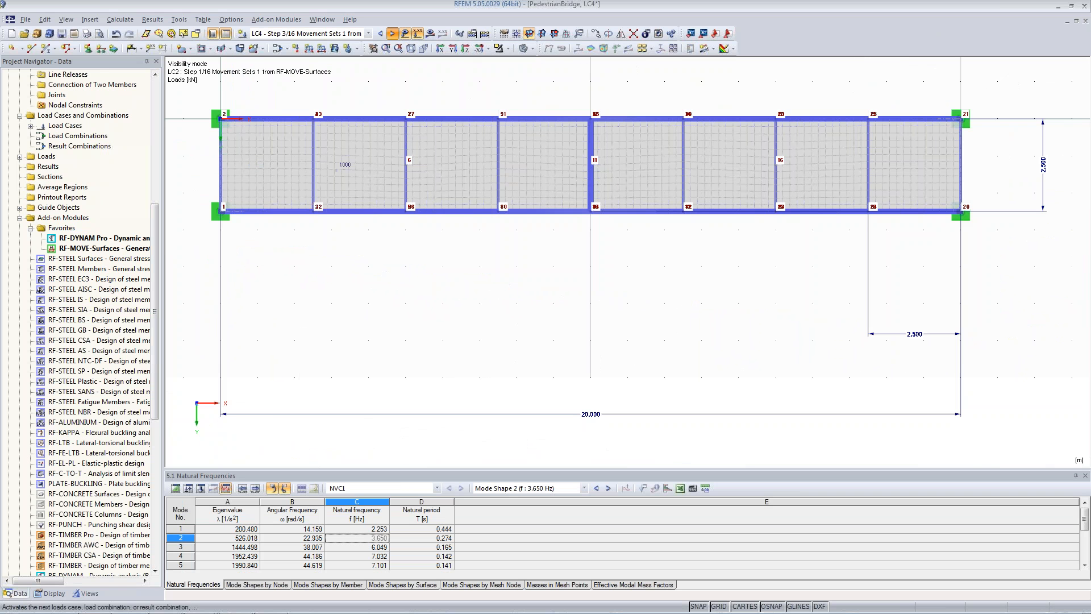
pyautogui.click(392, 34)
pyautogui.click(392, 33)
pyautogui.click(392, 33)
pyautogui.click(392, 33)
pyautogui.click(392, 34)
pyautogui.click(392, 33)
pyautogui.click(392, 34)
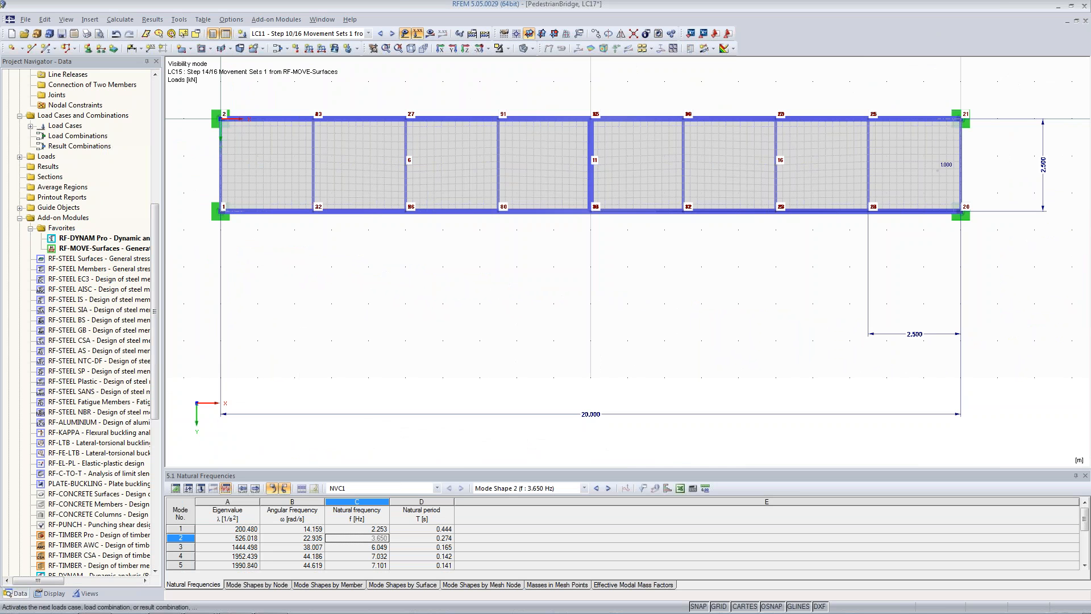
pyautogui.click(392, 34)
pyautogui.click(392, 34)
pyautogui.click(392, 33)
pyautogui.click(392, 34)
pyautogui.click(392, 34)
pyautogui.click(392, 33)
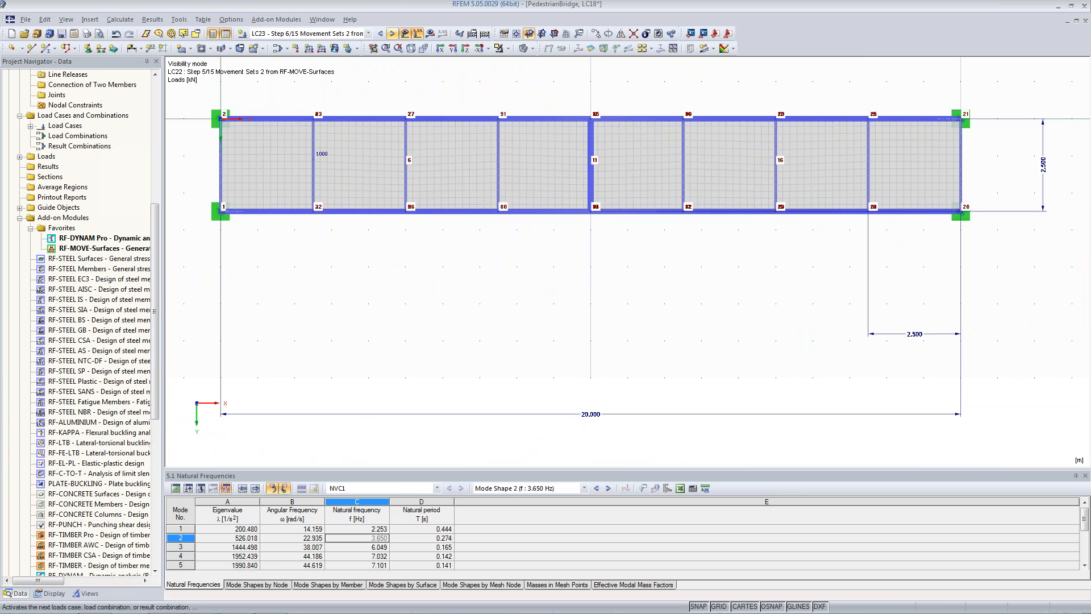
pyautogui.click(391, 34)
pyautogui.click(392, 33)
pyautogui.click(392, 34)
pyautogui.click(392, 34)
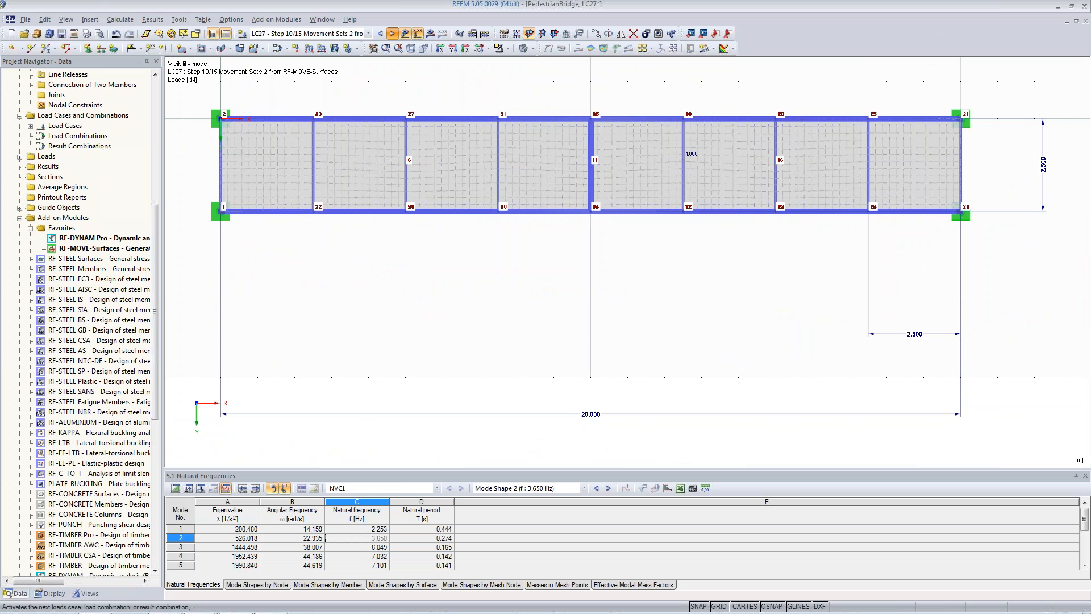
pyautogui.click(392, 33)
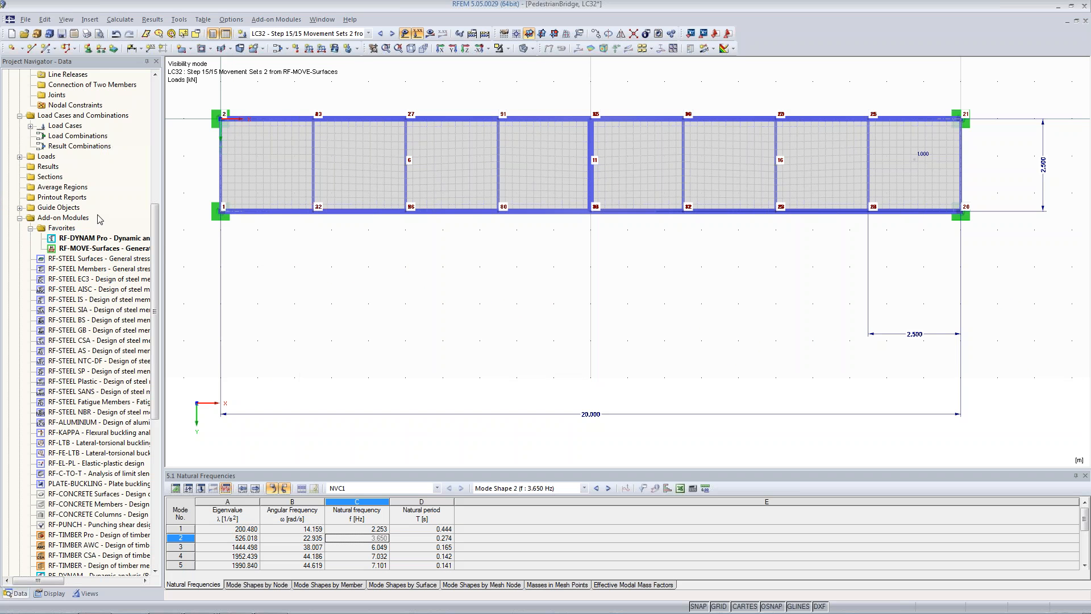
# Step: Show the bridge in isometric view and open the list of parameters for editing
pyautogui.click(119, 20)
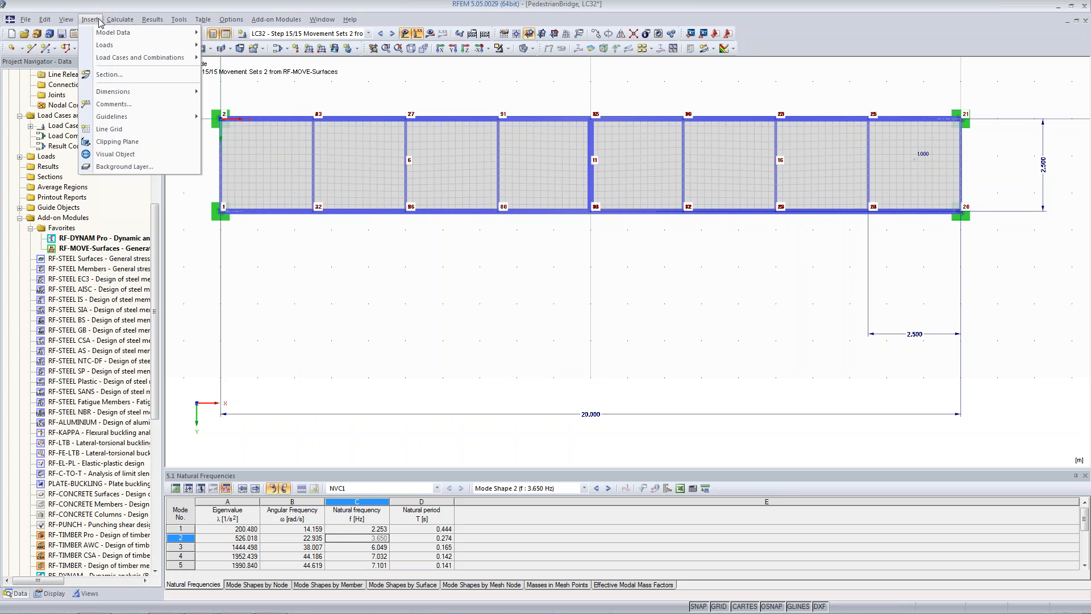
pyautogui.click(99, 21)
pyautogui.click(410, 48)
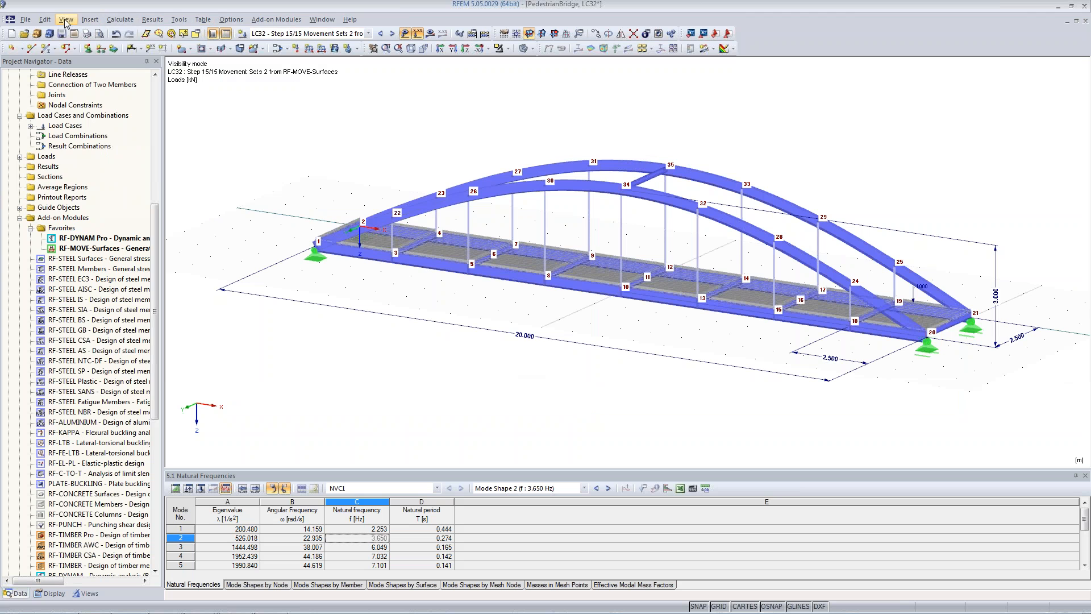
pyautogui.click(45, 19)
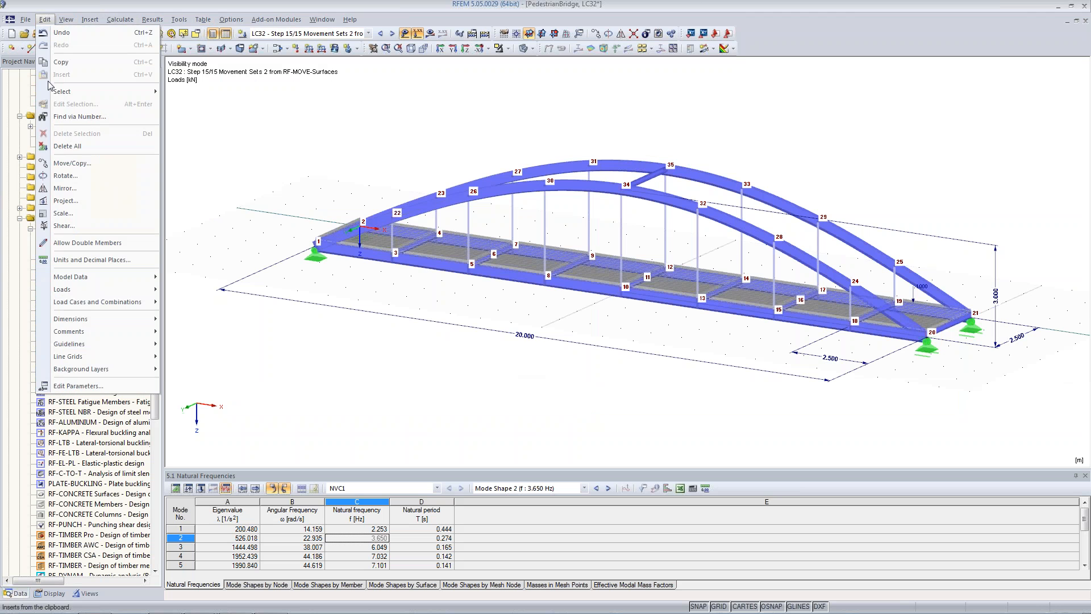
pyautogui.click(65, 386)
pyautogui.moveTo(194, 13); pyautogui.dragTo(435, 204)
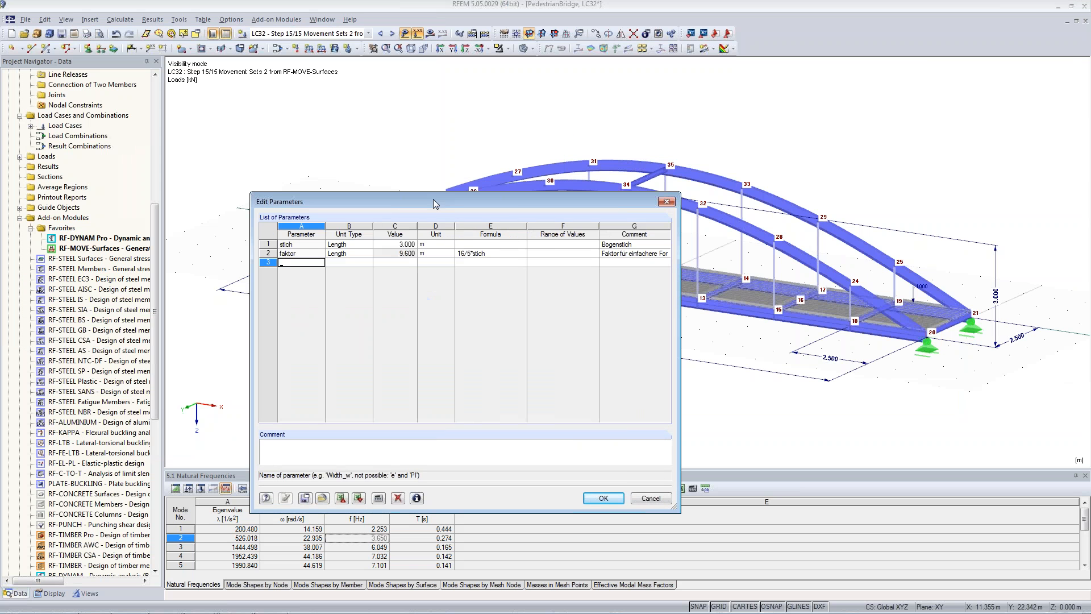
# Step: Add a parameter named G with the unit type Force
pyautogui.click(287, 263)
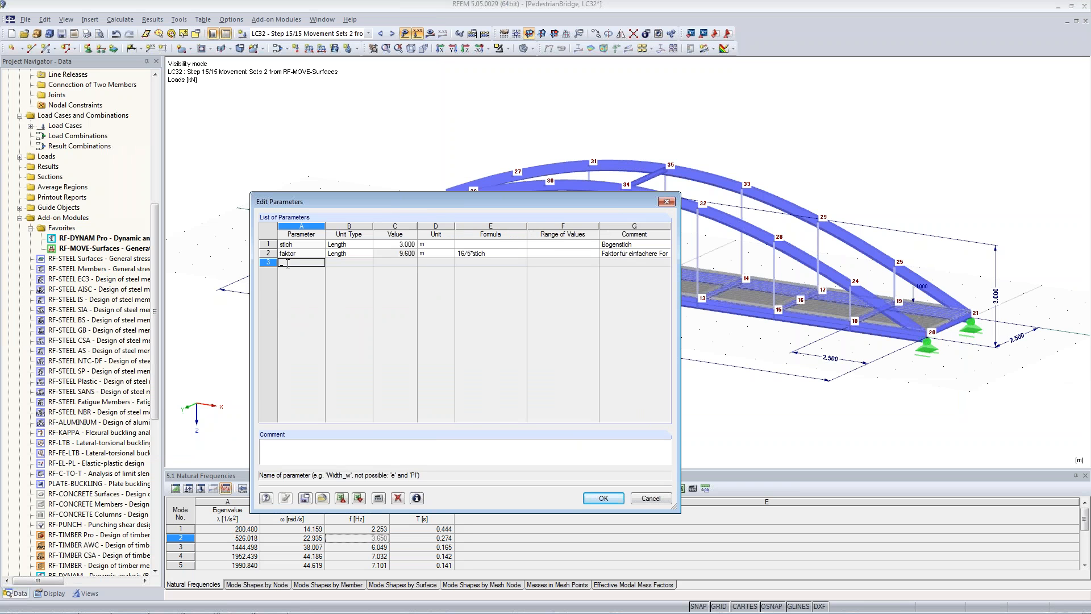
pyautogui.write('G')
pyautogui.press('Tab')
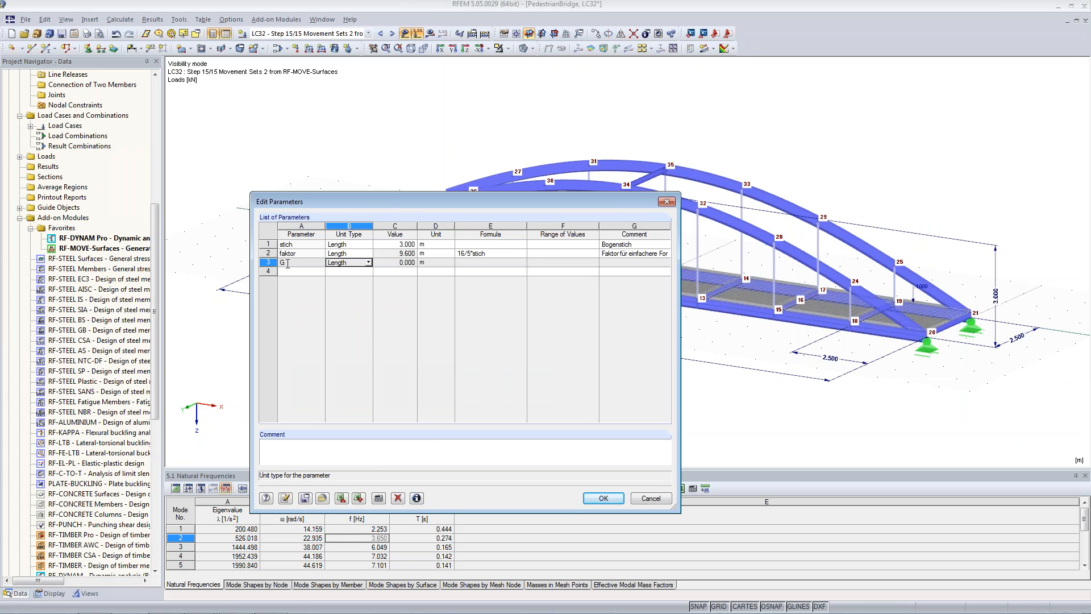
pyautogui.click(368, 262)
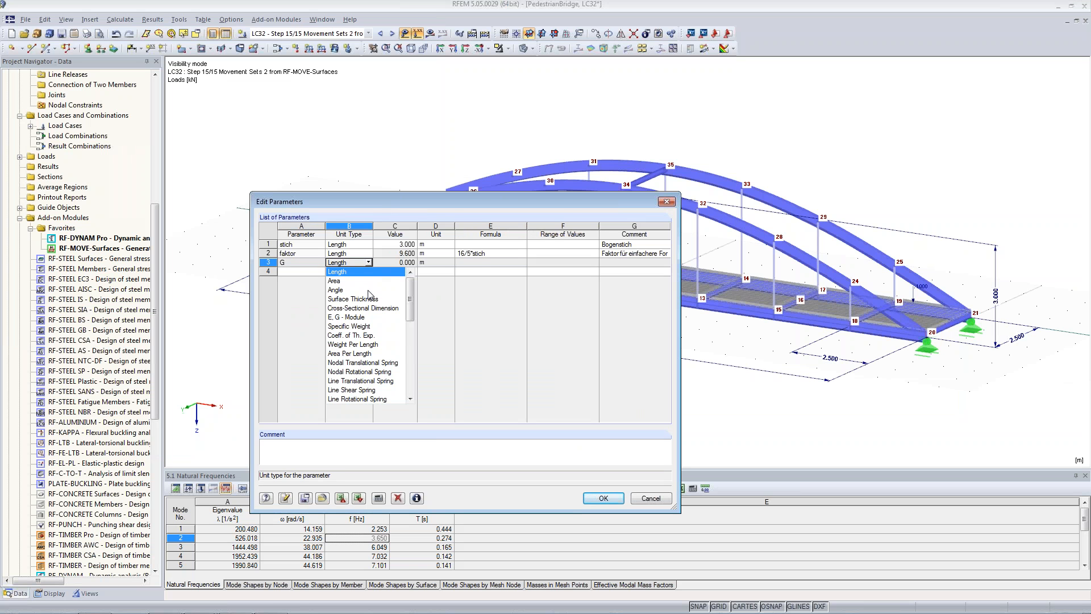
pyautogui.scroll(-1, 368, 331)
pyautogui.click(362, 362)
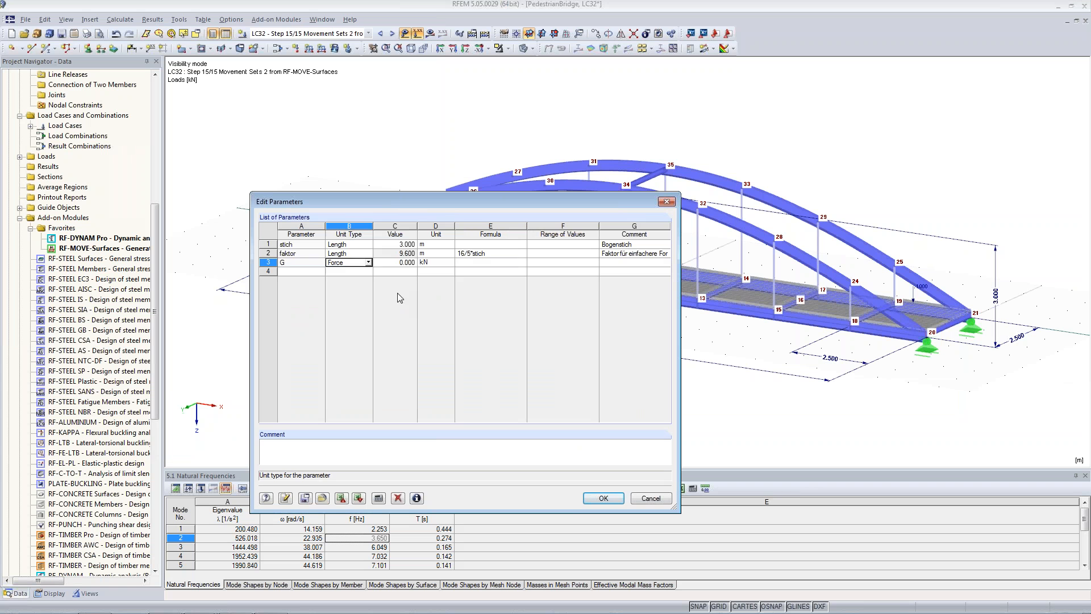
# Step: Set parameter G to 0.8 kN and comment it as "Self-Weight of Person"
pyautogui.click(393, 263)
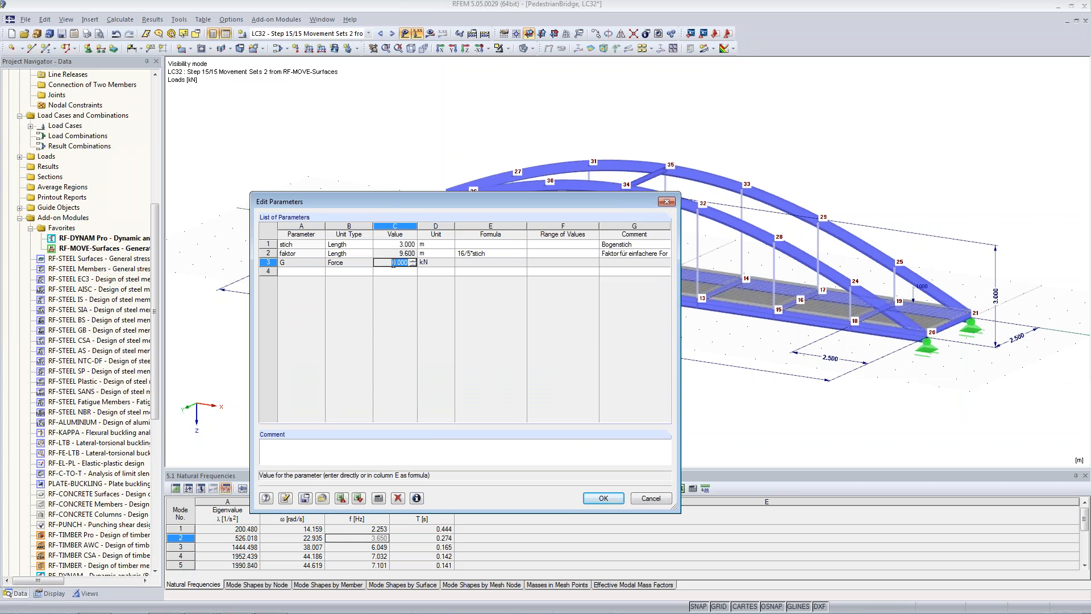
pyautogui.write('0.8')
pyautogui.press('Tab')
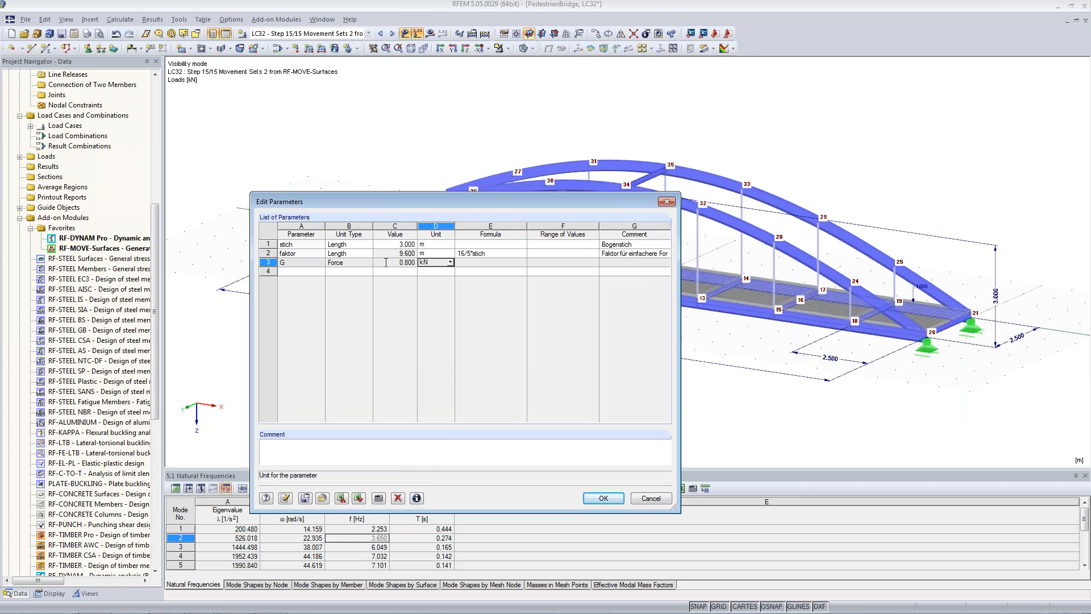
pyautogui.click(617, 262)
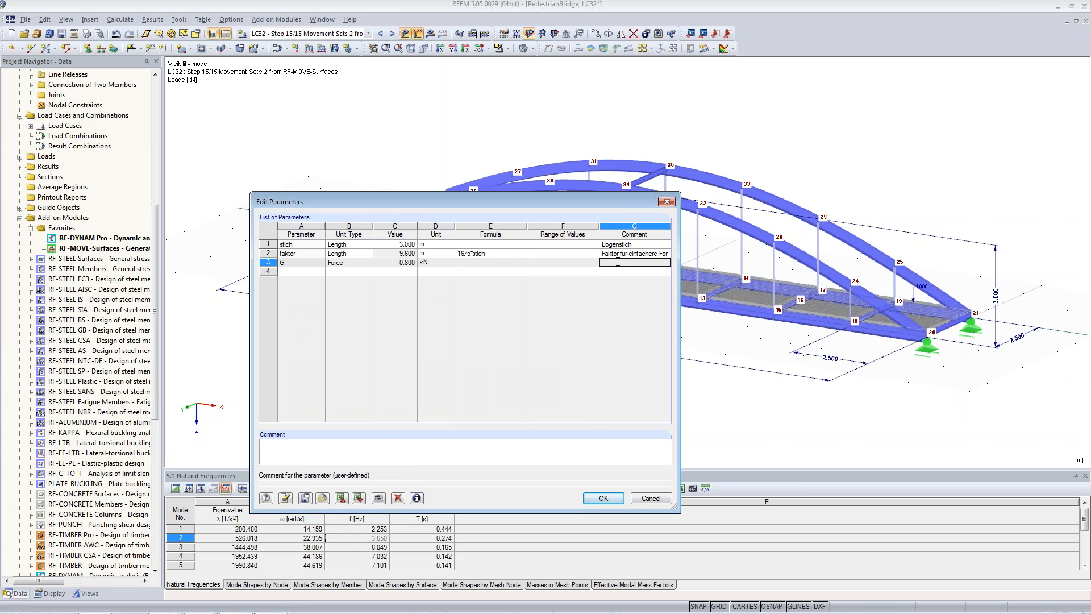
pyautogui.write('Self-Weight of Person')
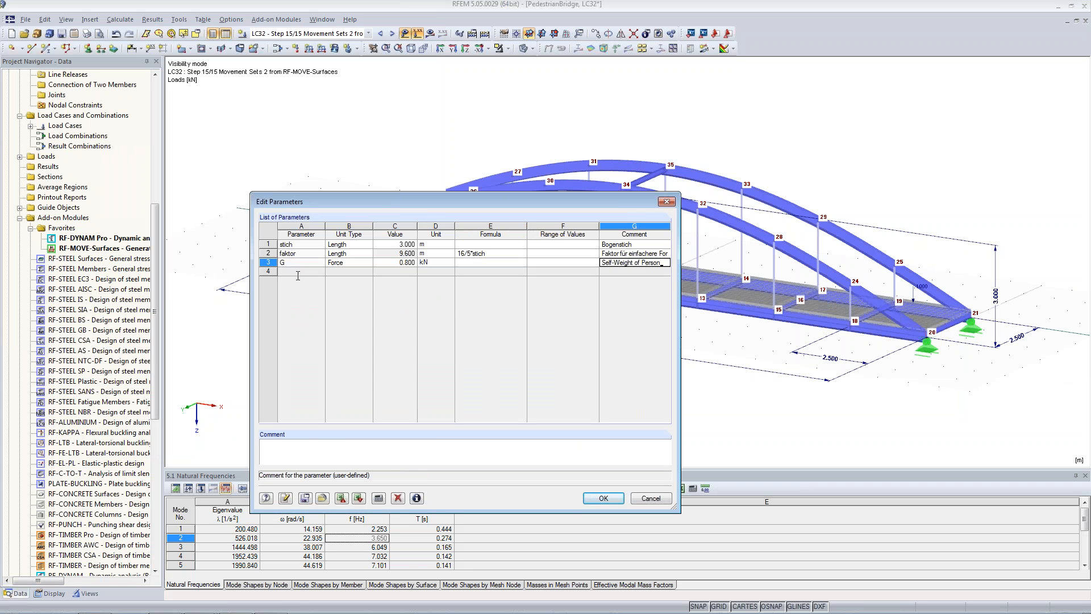
# Step: Add a parameter named N with the unit type Dimensionless
pyautogui.click(303, 272)
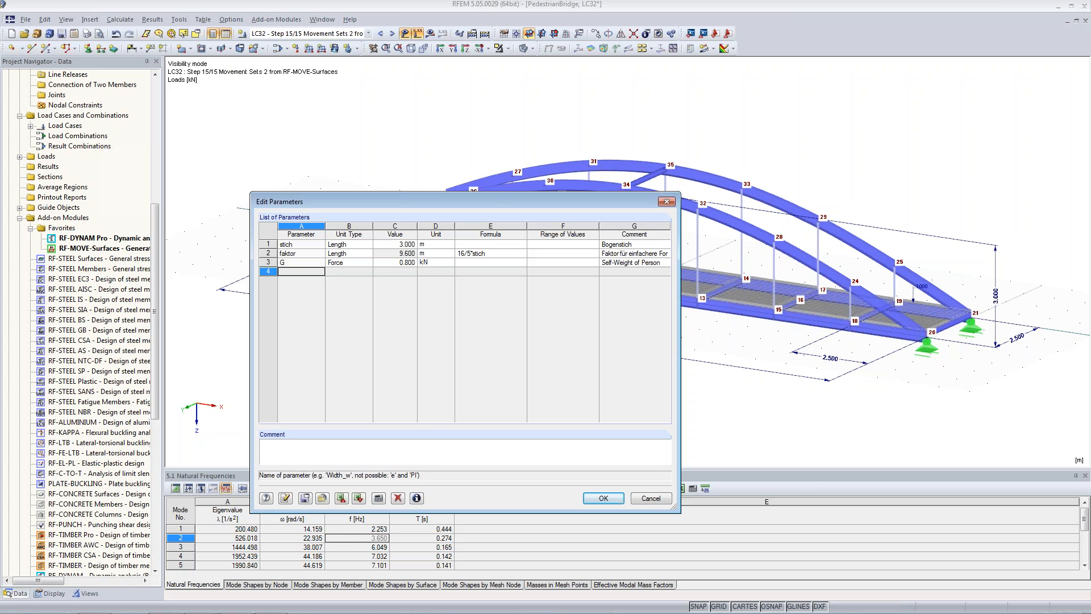
pyautogui.write('N')
pyautogui.press('Tab')
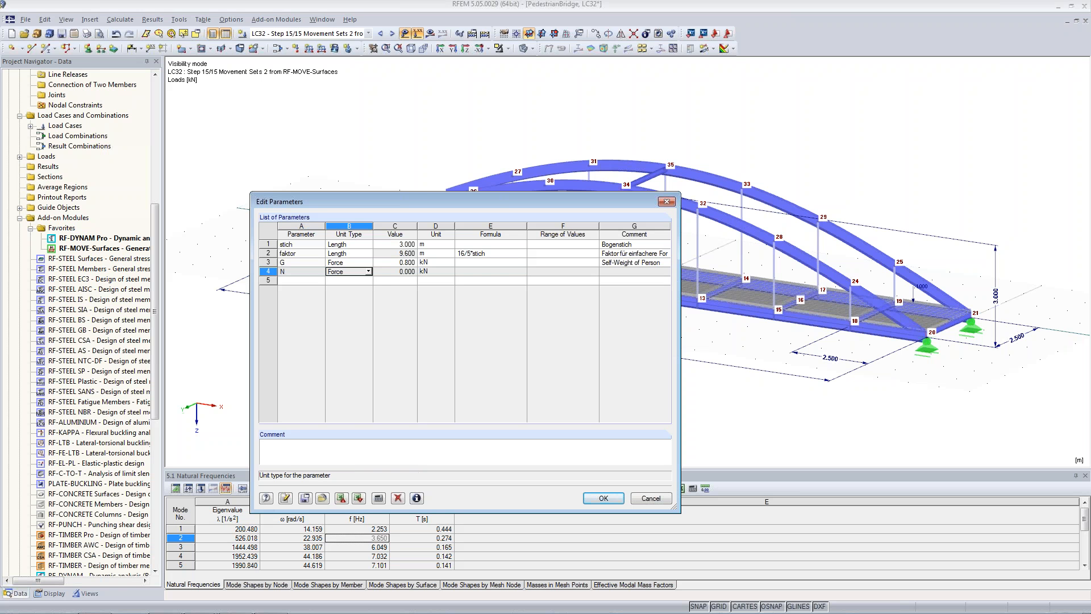
pyautogui.click(368, 272)
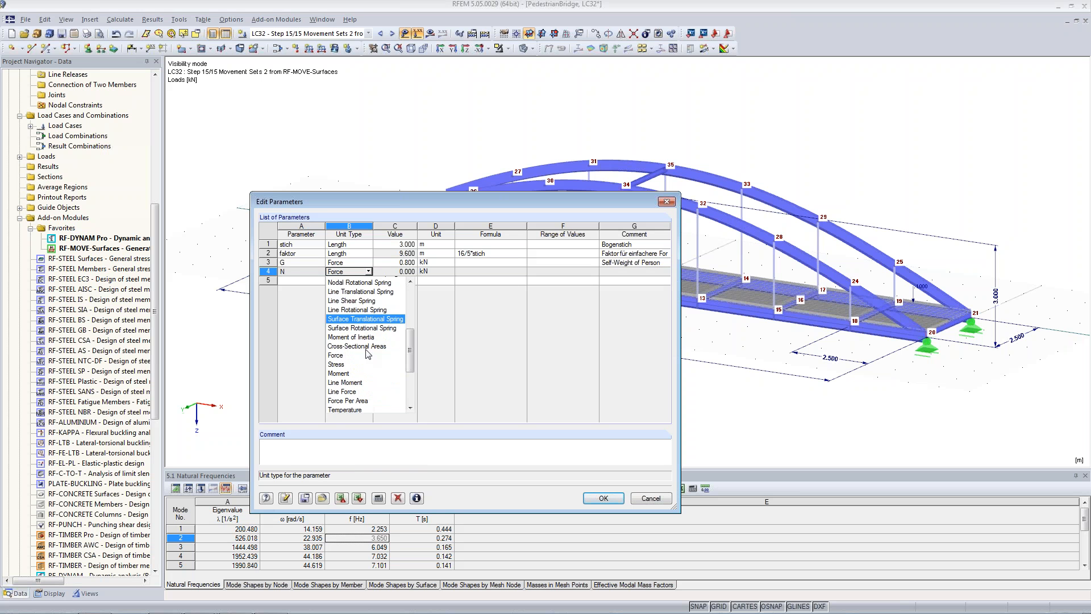
pyautogui.scroll(-2, 367, 354)
pyautogui.click(364, 368)
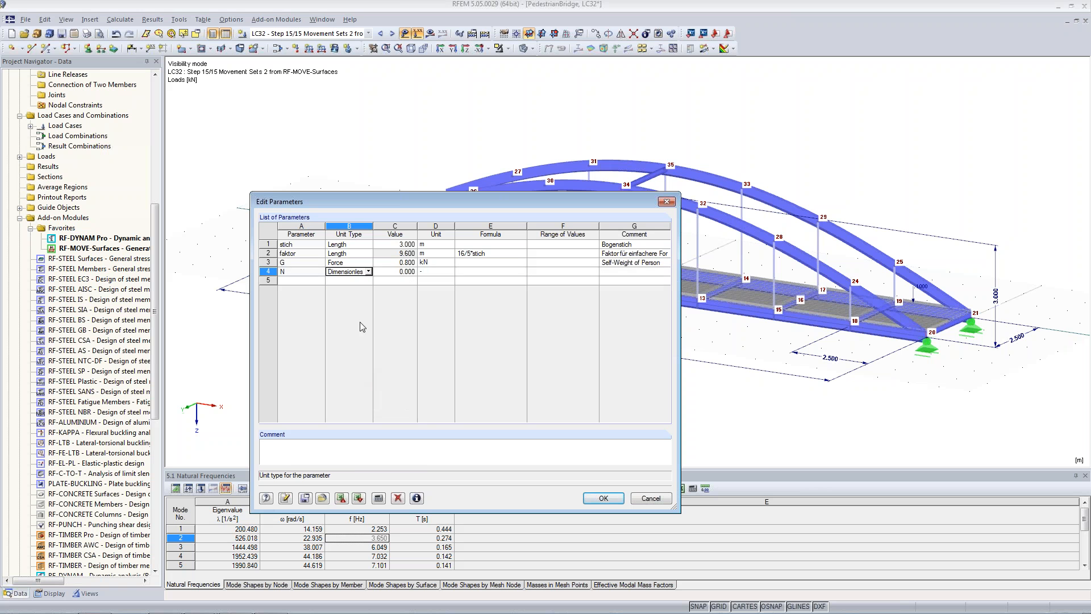
pyautogui.click(368, 271)
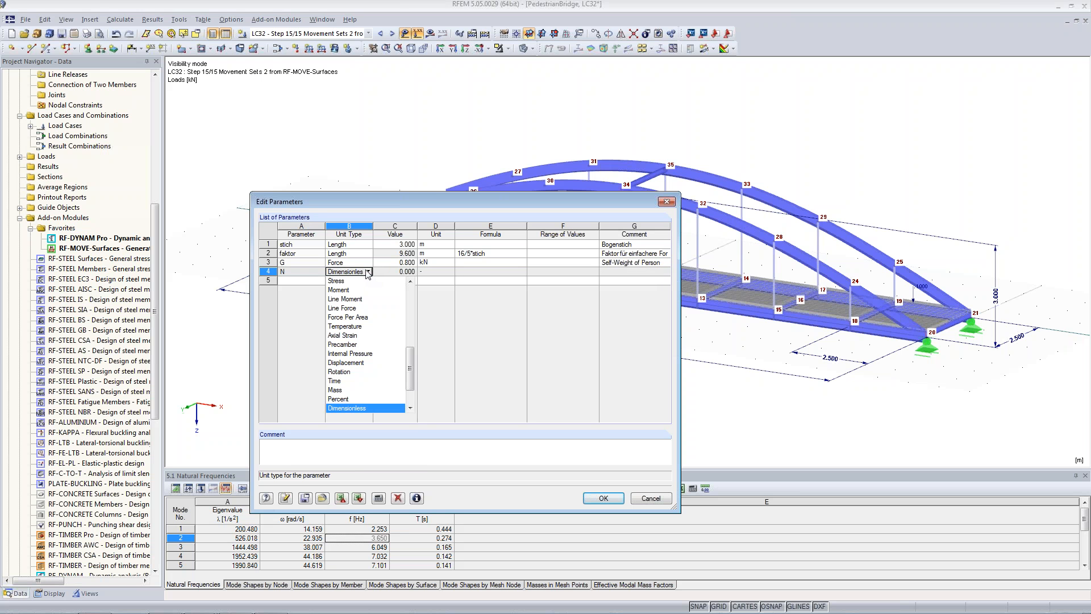
pyautogui.click(367, 271)
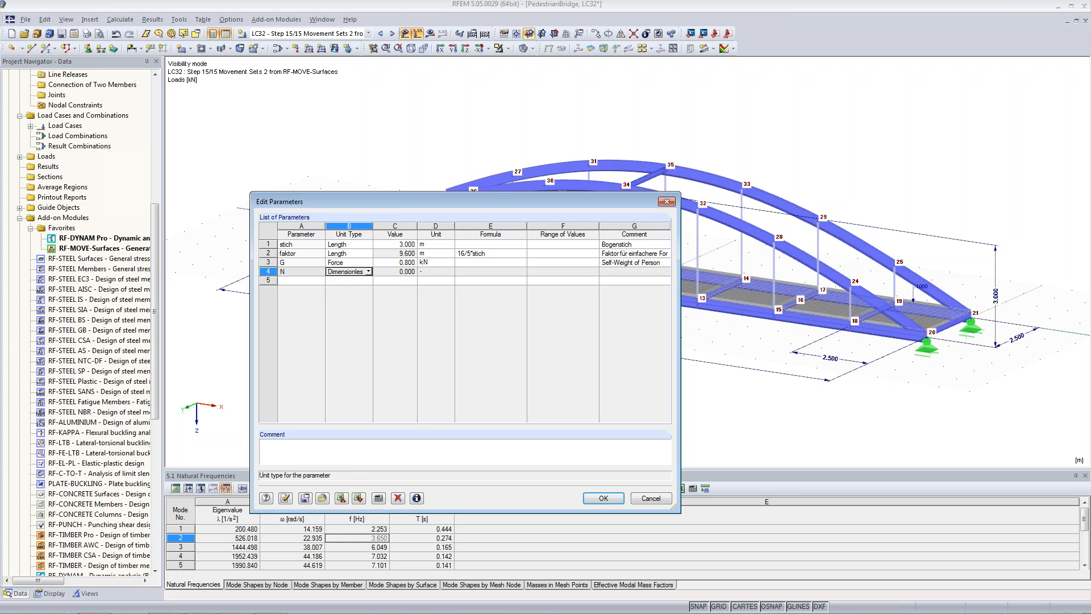
# Step: Set parameter N to 4 and comment it as "Number of Persons"
pyautogui.click(390, 271)
pyautogui.doubleClick(390, 275)
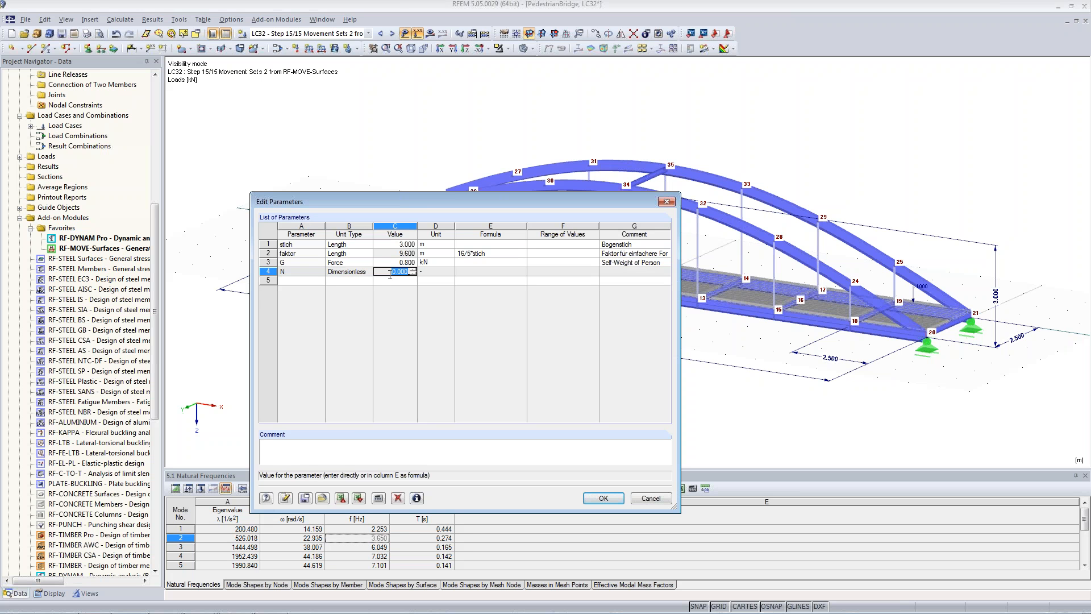
pyautogui.write('4')
pyautogui.press('Tab')
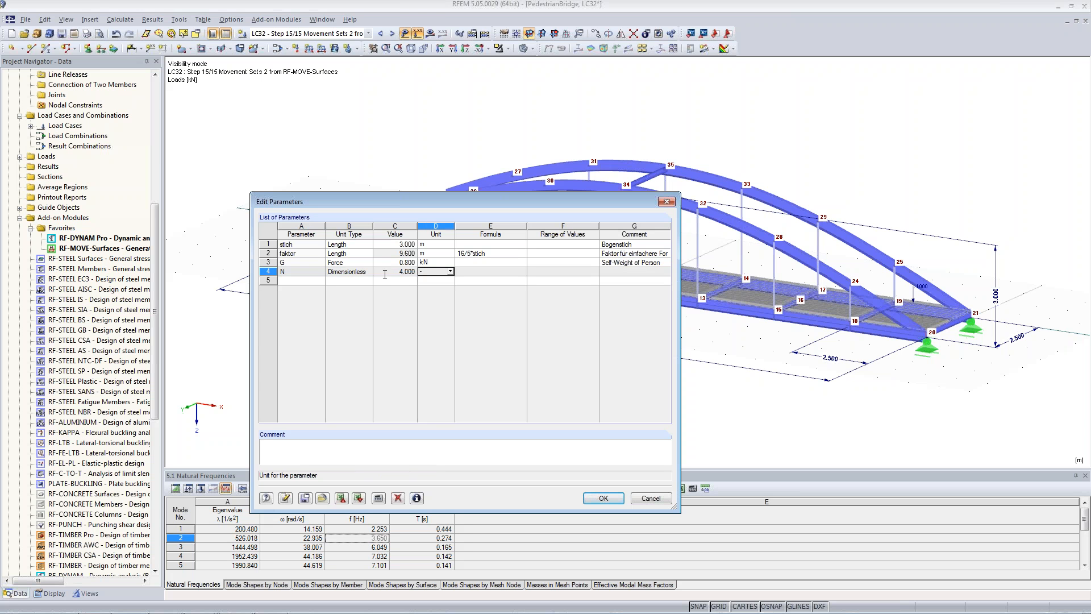
pyautogui.click(618, 270)
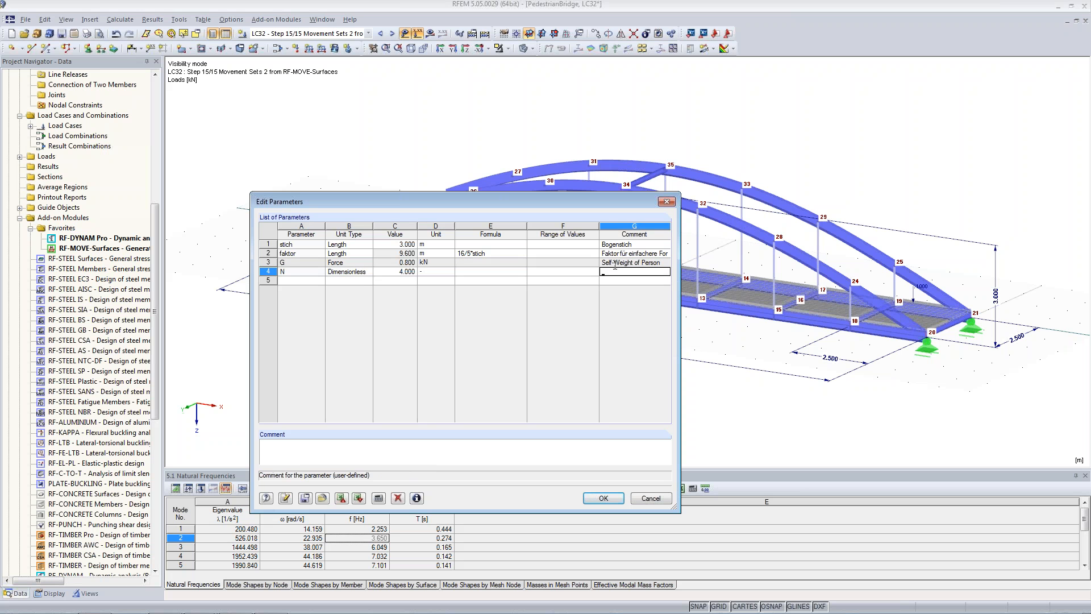
pyautogui.write('Number of Persons')
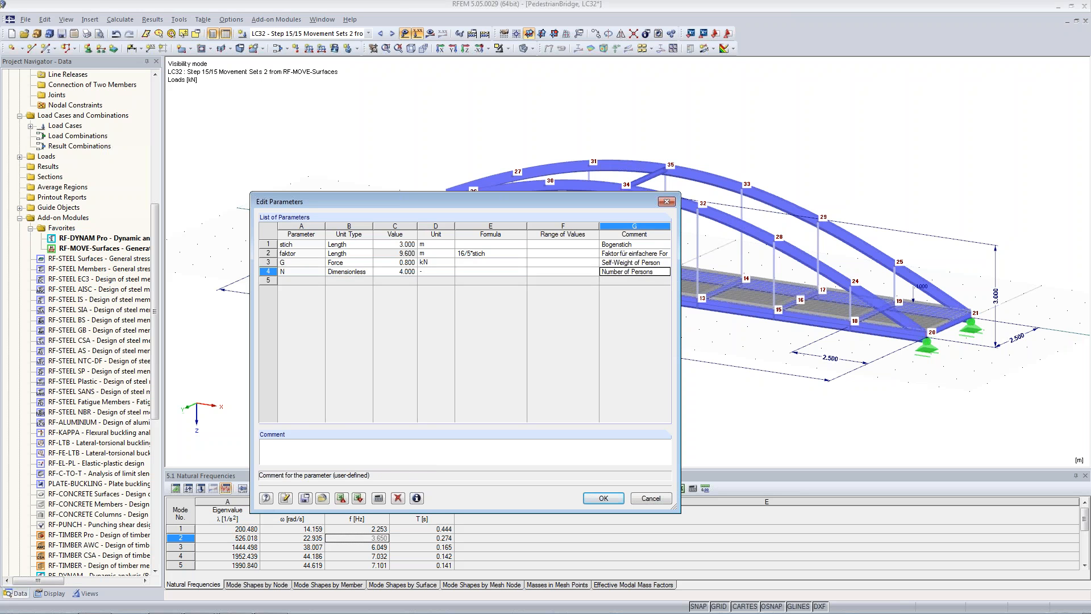
# Step: Add a parameter named fs with the unit type Dimensionless
pyautogui.click(297, 279)
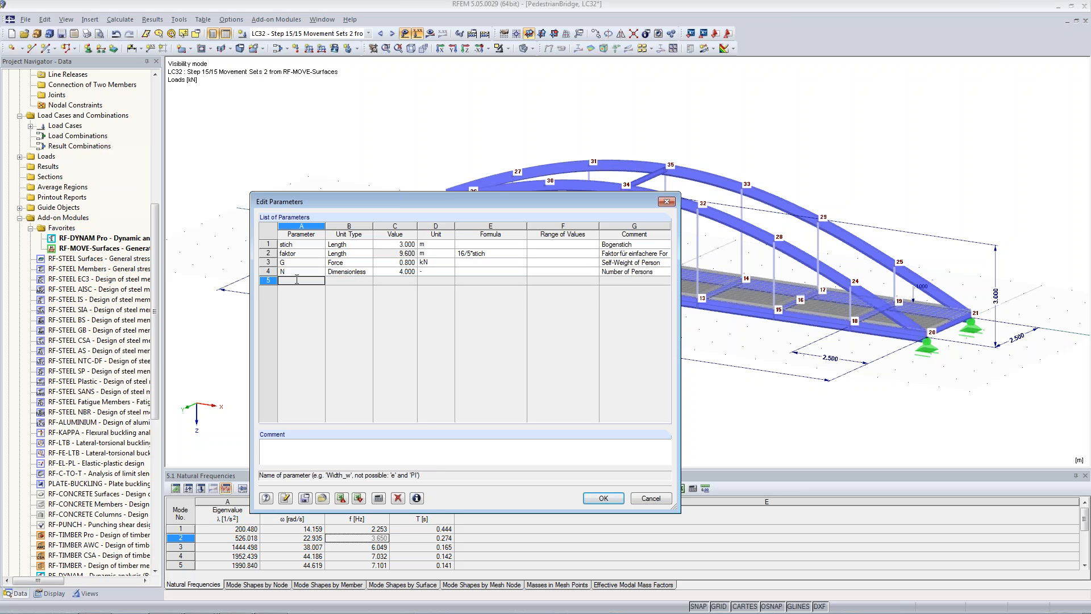
pyautogui.write('fs')
pyautogui.press('Tab')
pyautogui.click(368, 281)
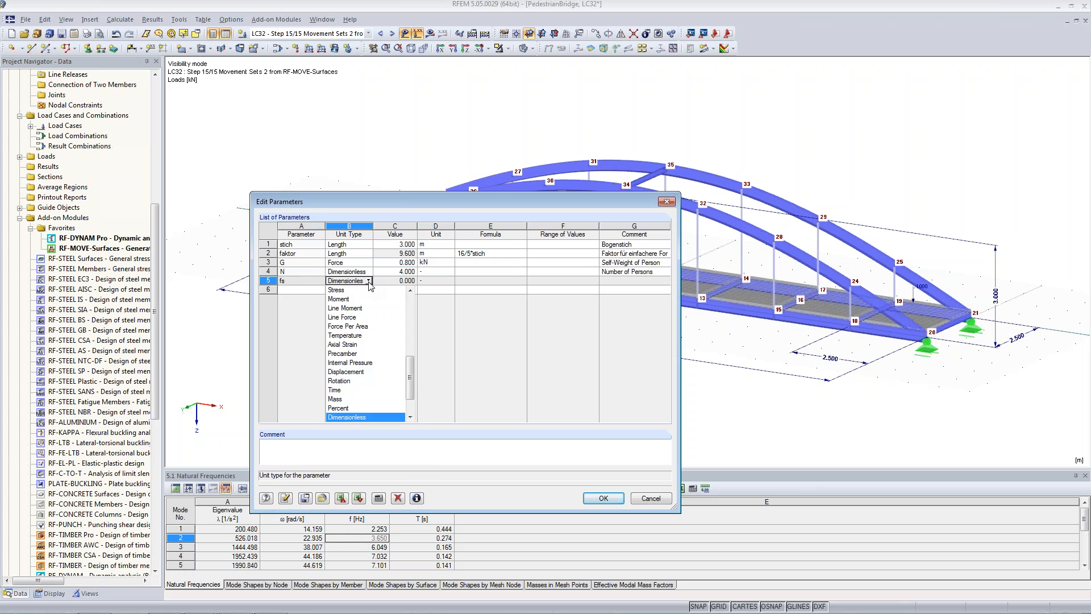
pyautogui.moveTo(410, 372); pyautogui.dragTo(421, 414)
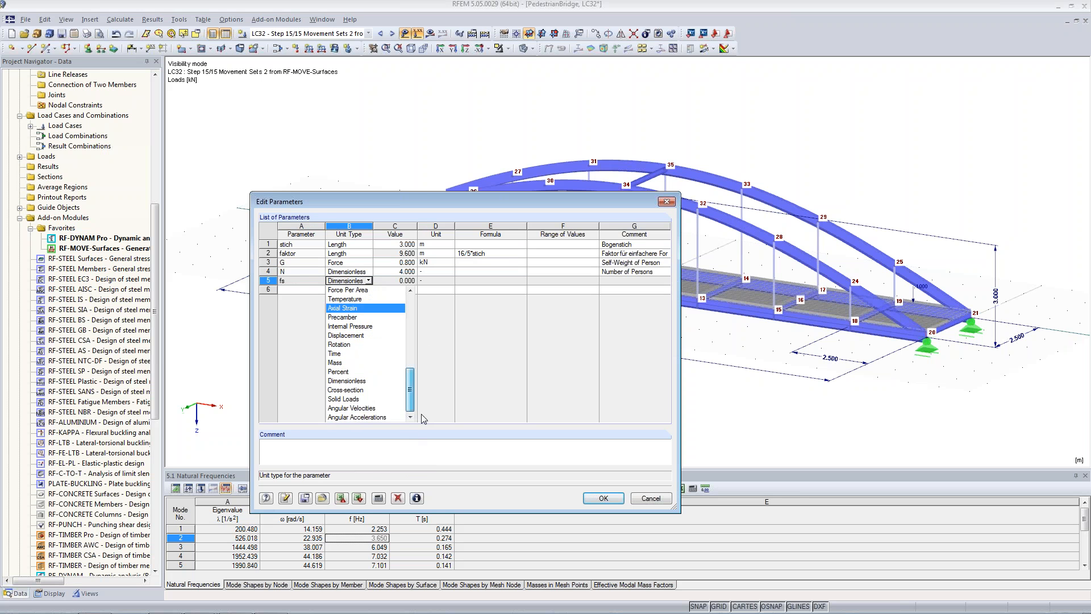
pyautogui.click(364, 381)
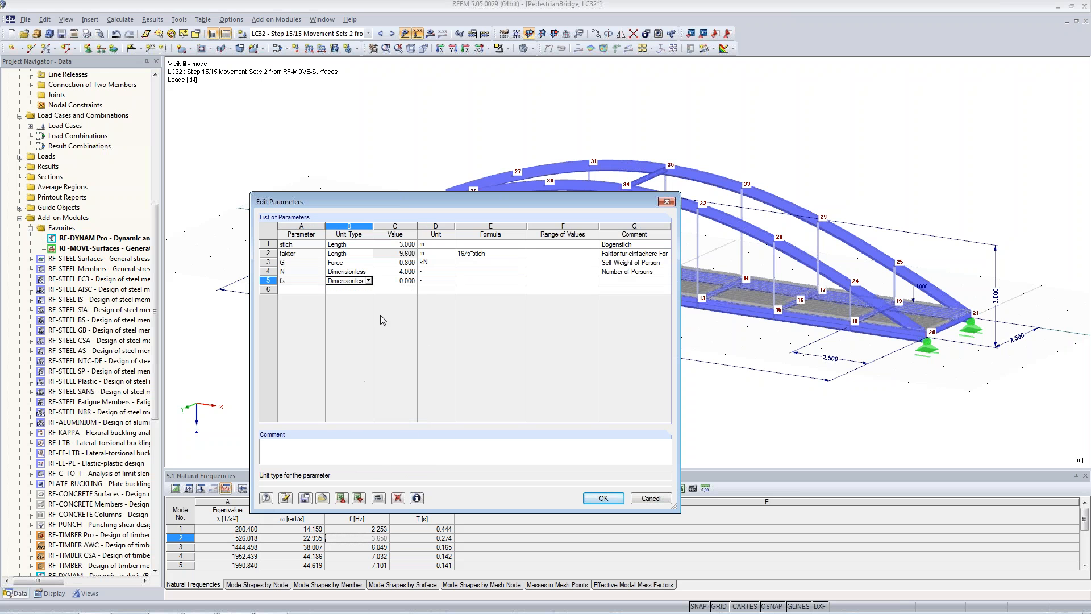
# Step: Set parameter fs to 2, comment it as "Step Frequency [Hz]", and accept the parameter list
pyautogui.click(389, 281)
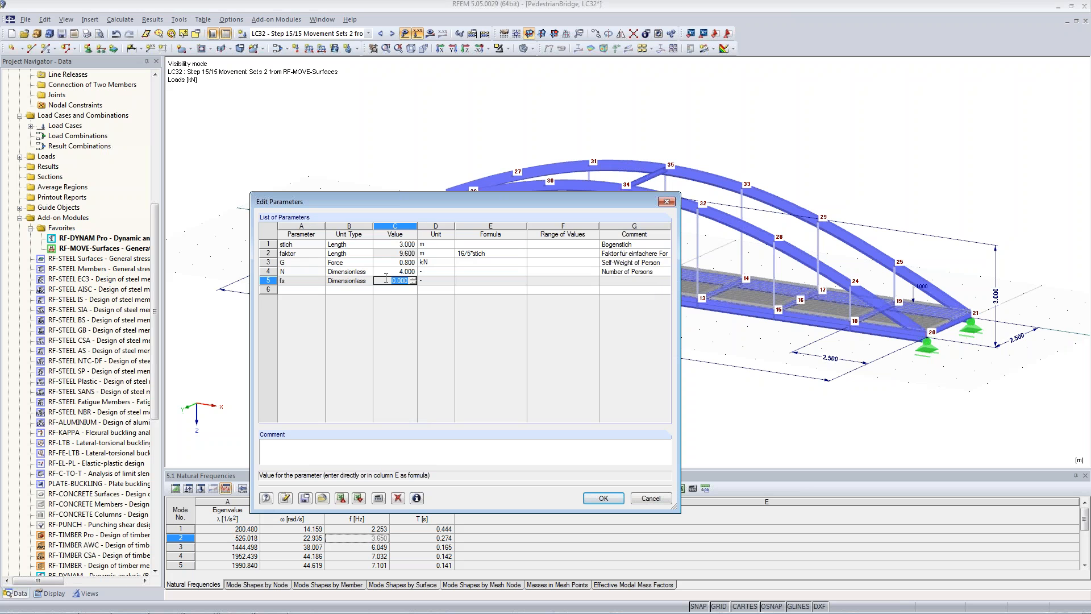
pyautogui.write('2')
pyautogui.press('Tab')
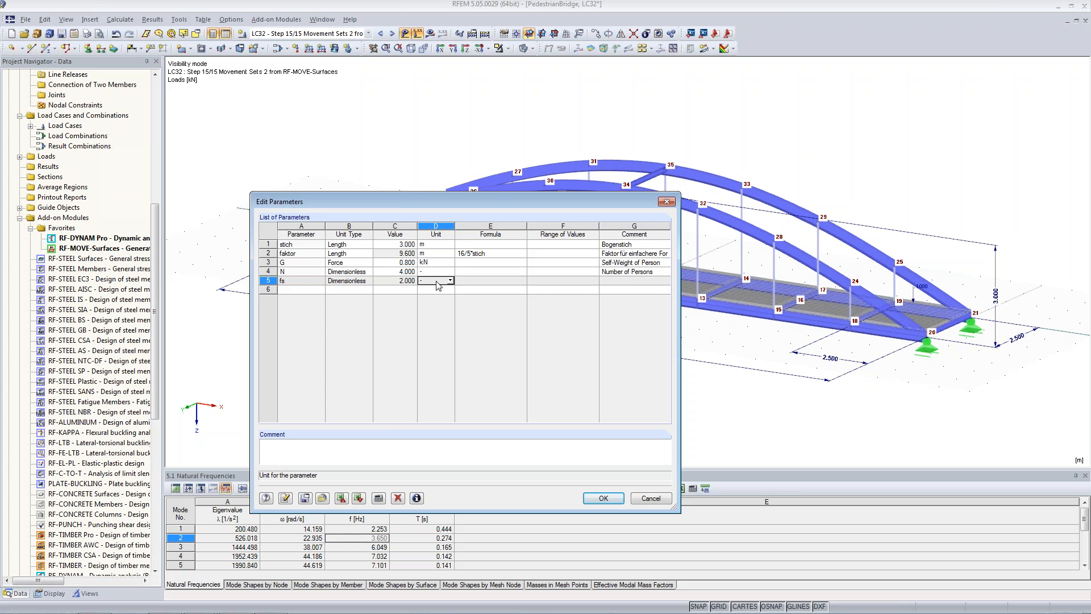
pyautogui.click(393, 281)
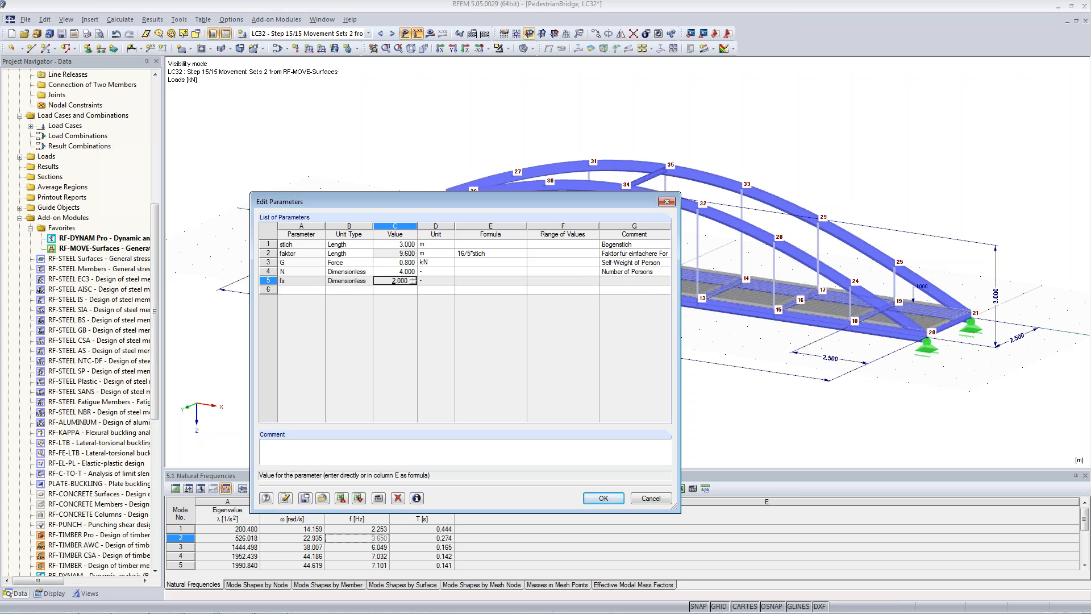
pyautogui.click(603, 280)
pyautogui.write('Step F')
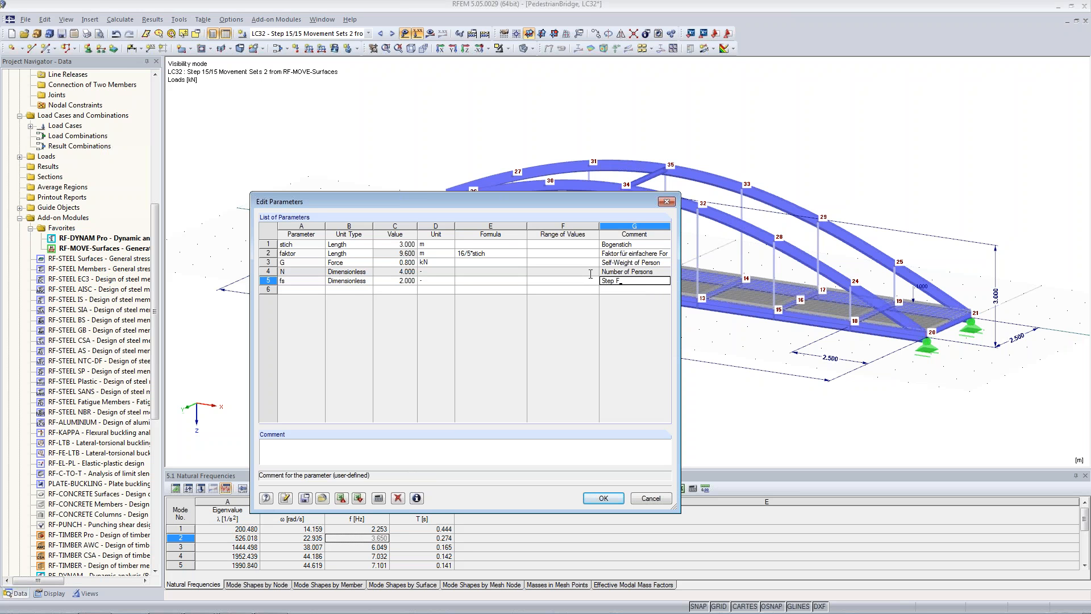
pyautogui.write('requency [Hz]')
pyautogui.click(603, 498)
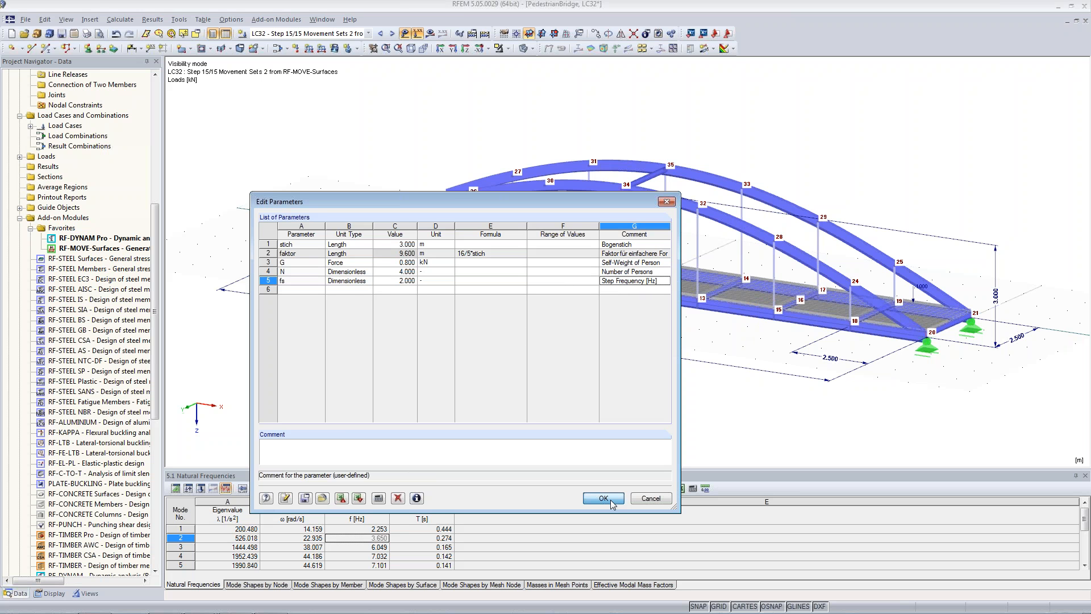
# Step: Open RF-DYNAM Pro, activate forced vibrations with time diagrams, and bring up the time diagram definitions
pyautogui.doubleClick(76, 239)
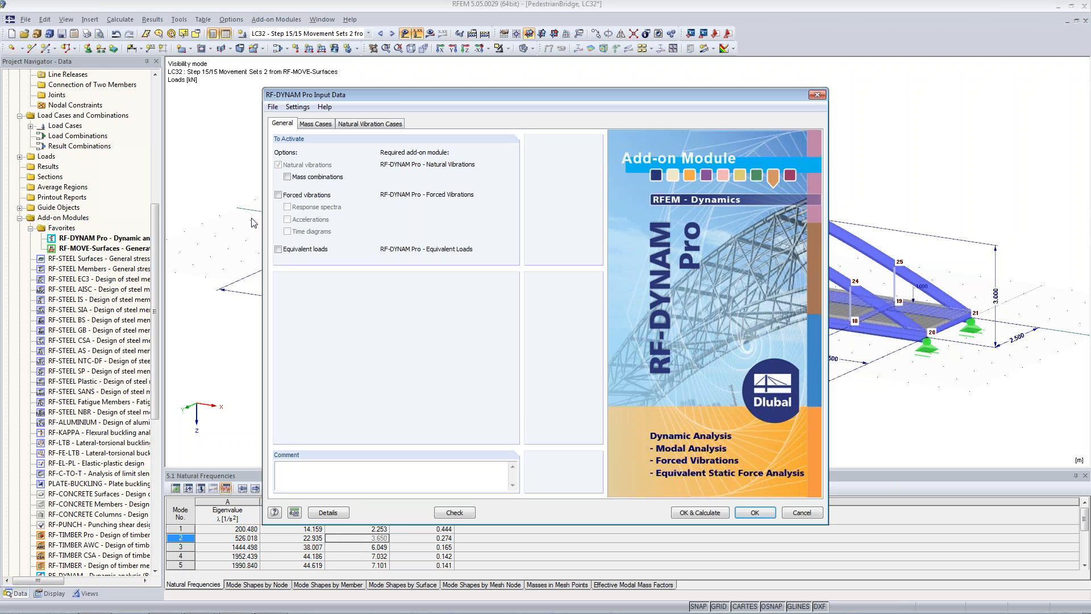
pyautogui.click(278, 195)
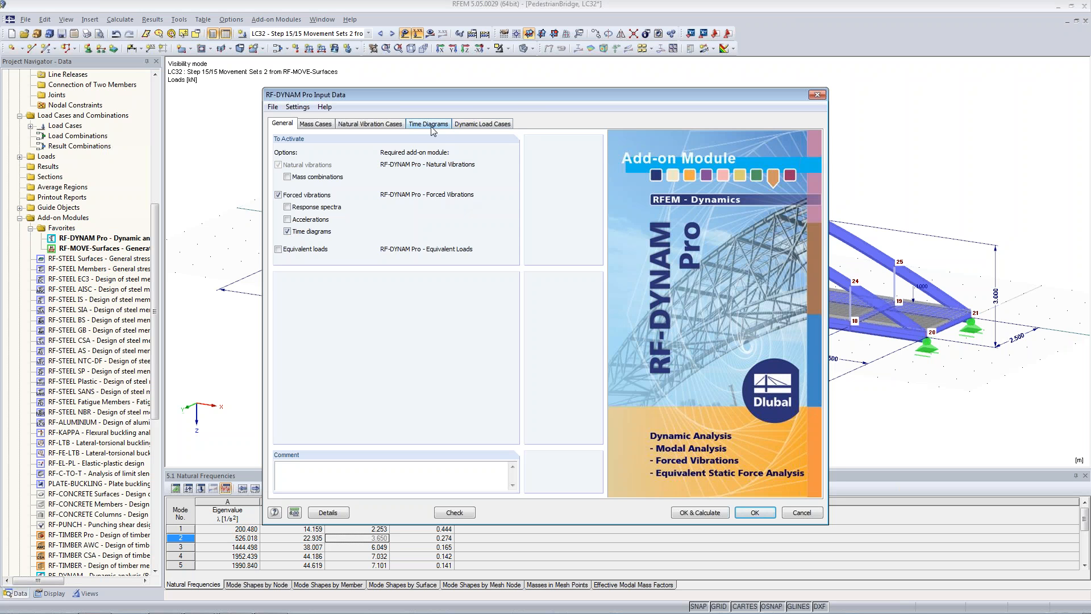
pyautogui.click(431, 125)
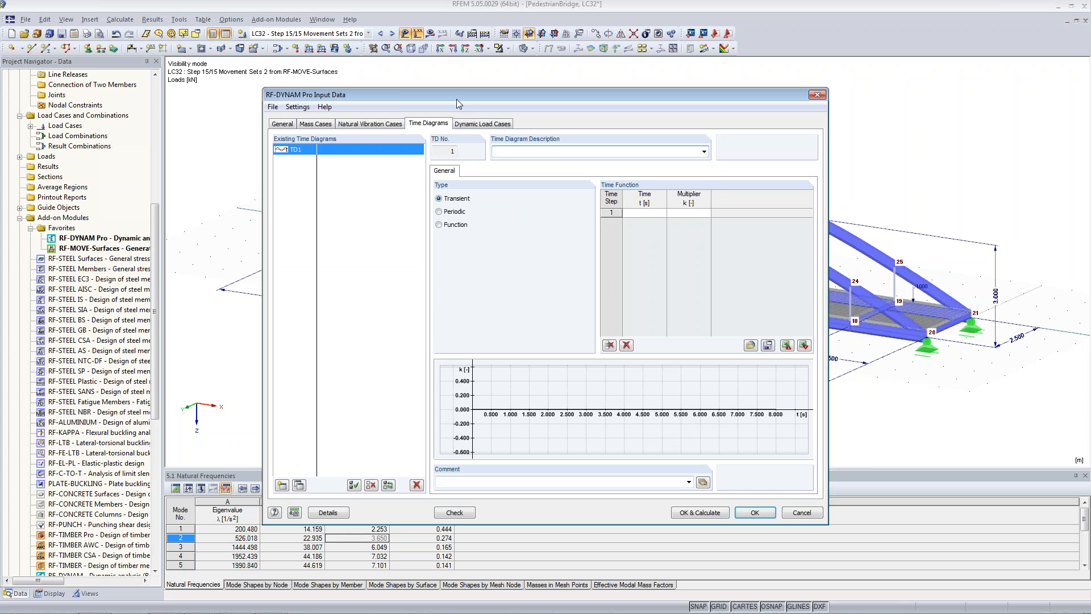
pyautogui.click(461, 125)
pyautogui.click(432, 124)
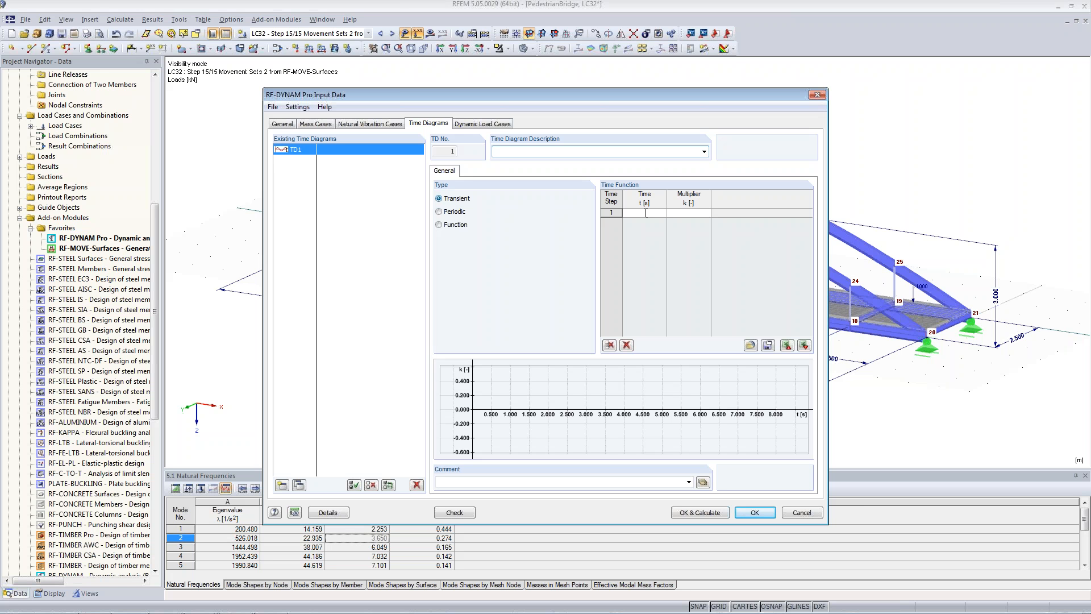
# Step: Examine the time function inputs offered for the transient and periodic time diagram types
pyautogui.click(690, 213)
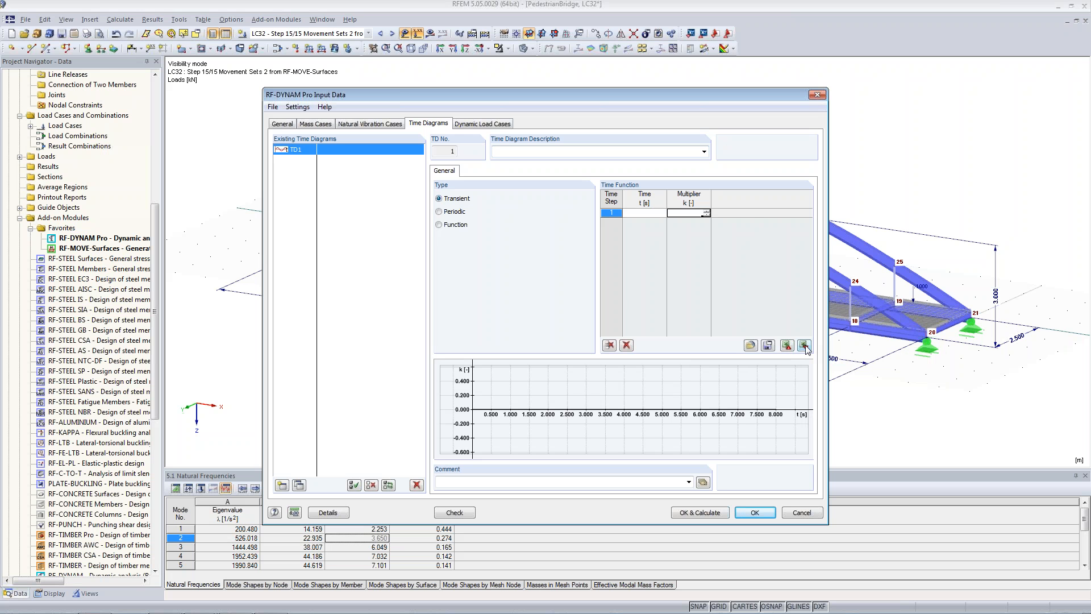
pyautogui.click(441, 212)
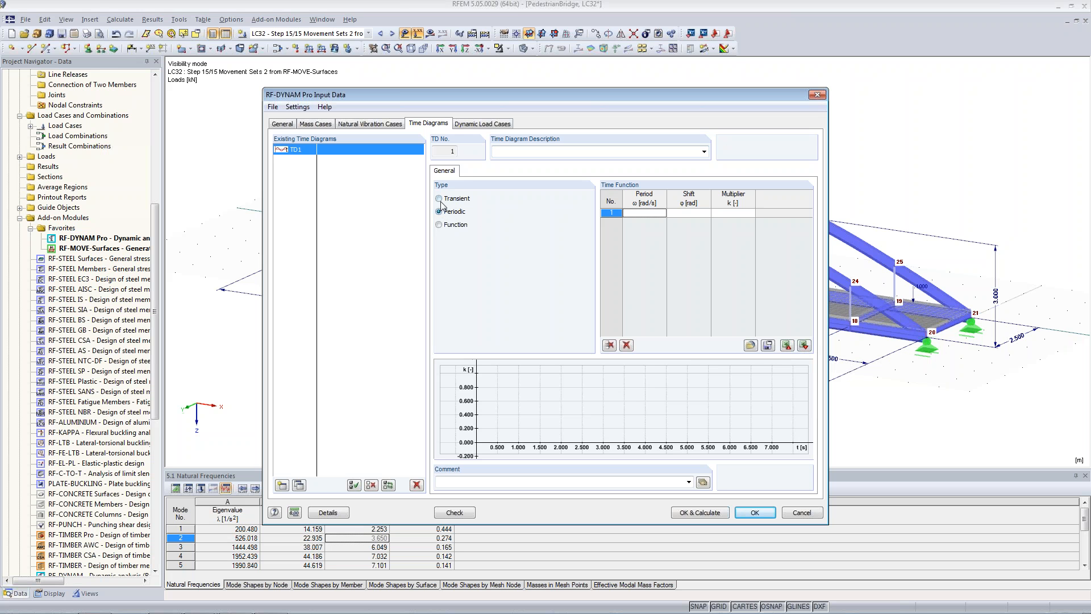
pyautogui.click(647, 212)
pyautogui.click(648, 212)
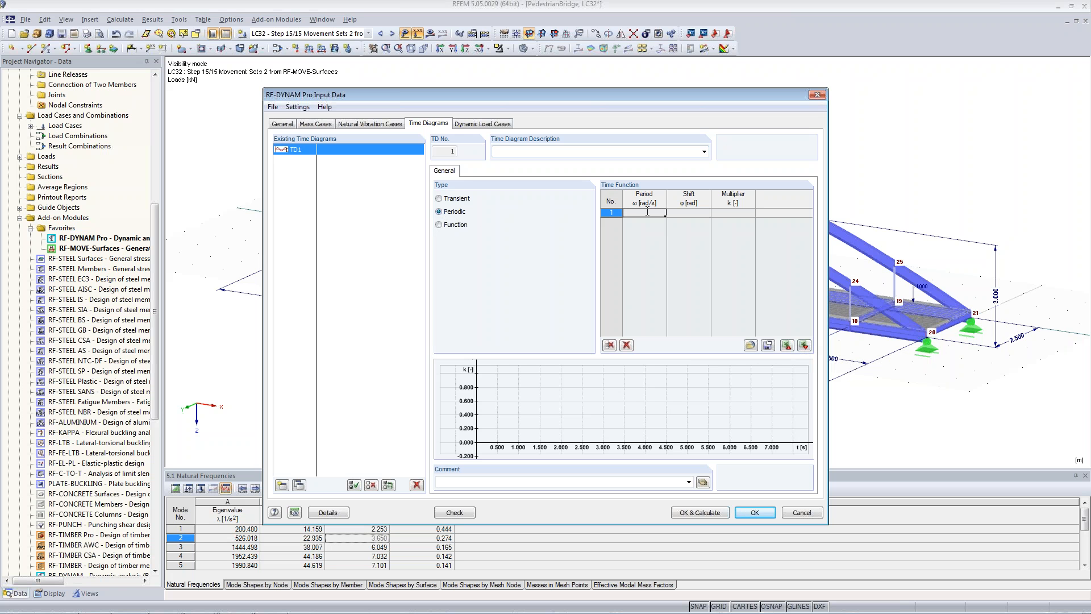
pyautogui.click(689, 213)
# Step: Set time diagram TD1 to the Function type and describe it as "Right Foot - Position 1"
pyautogui.click(453, 228)
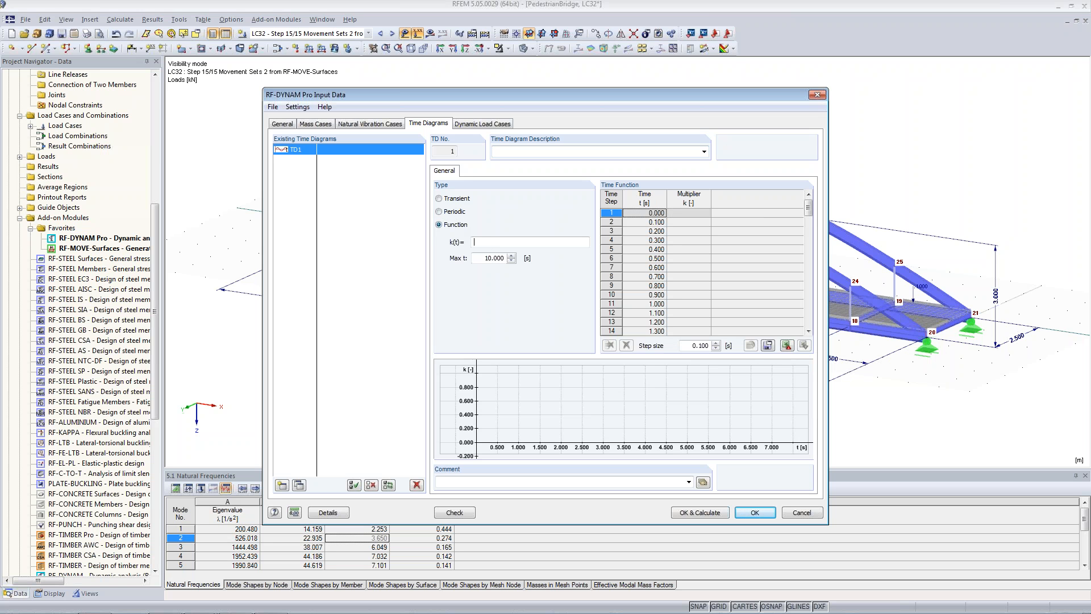
pyautogui.click(498, 151)
pyautogui.write('Right Foot - Position 1')
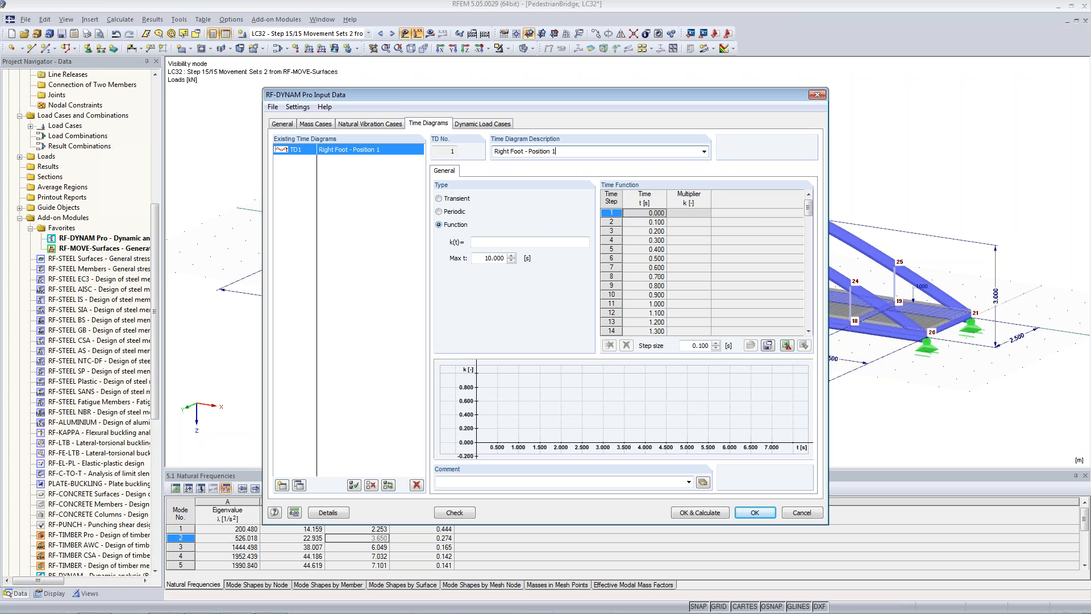
# Step: Begin the k(t) function of TD1 with the static part and first harmonic, (1+0.4*SIN(PI*2*fs*t)+
pyautogui.click(507, 243)
pyautogui.write('(1+')
pyautogui.write('0.4*')
pyautogui.write('SIN')
pyautogui.write('*')
pyautogui.write('(PI')
pyautogui.write('*2')
pyautogui.write('*fs*t)+')
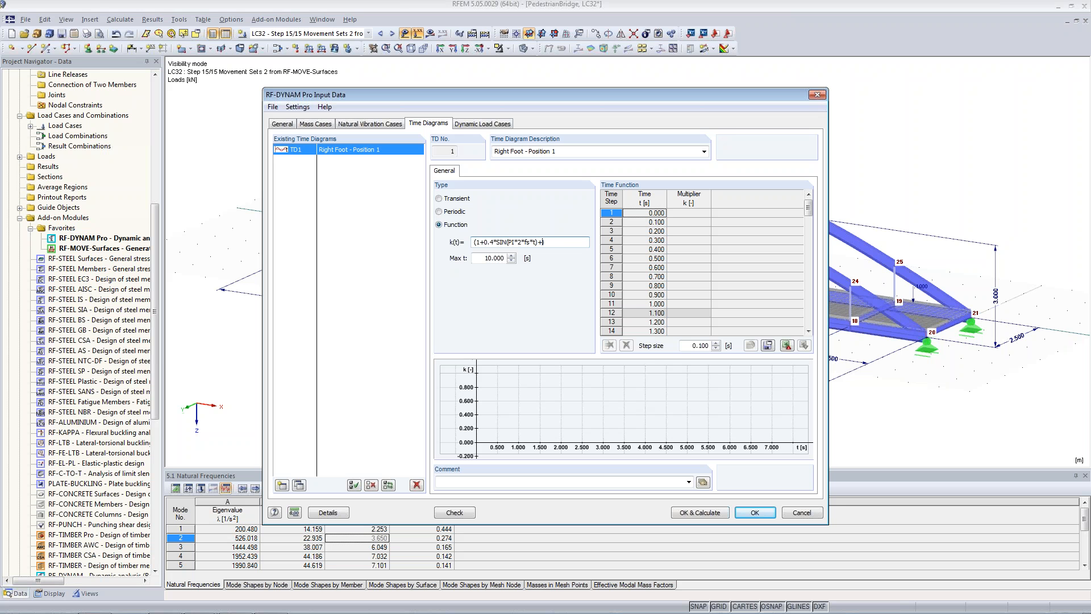
# Step: Complete the k(t) function with the second and third harmonics, 0.1*SIN(PI*4*fs*t-PI/2)+0.1*SIN(PI*6*fs*t-PI/2))
pyautogui.write('0.1')
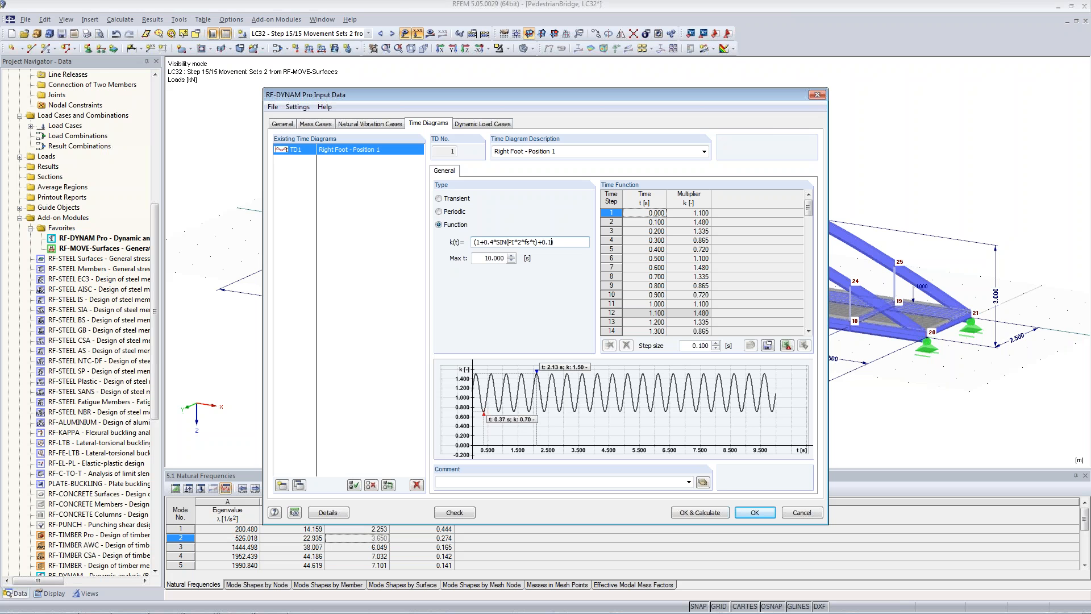
pyautogui.write('*')
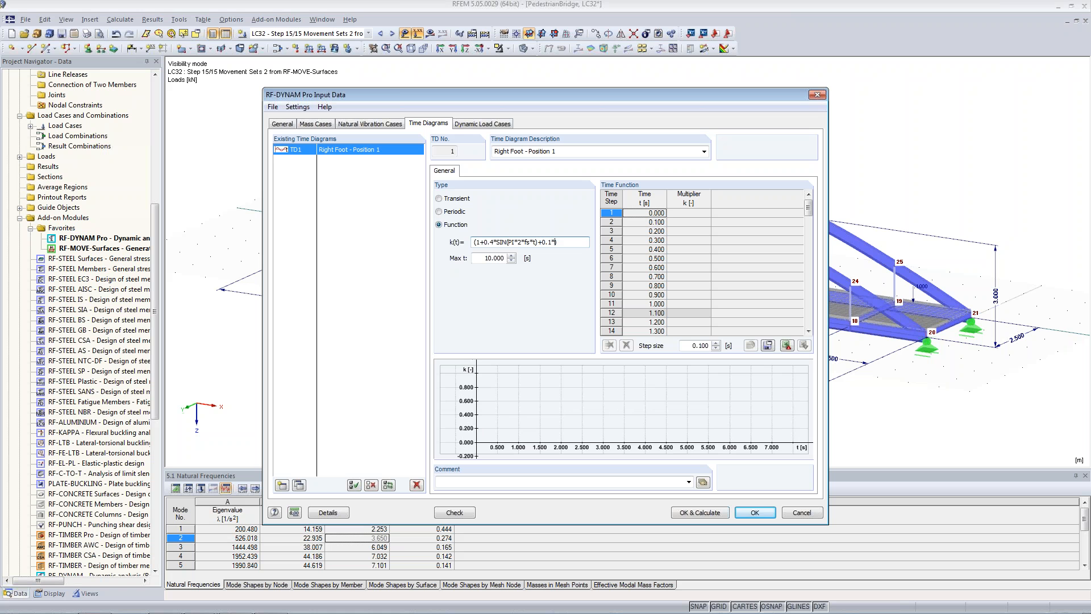
pyautogui.write('SIN(PI*4*fs*t-PI/2')
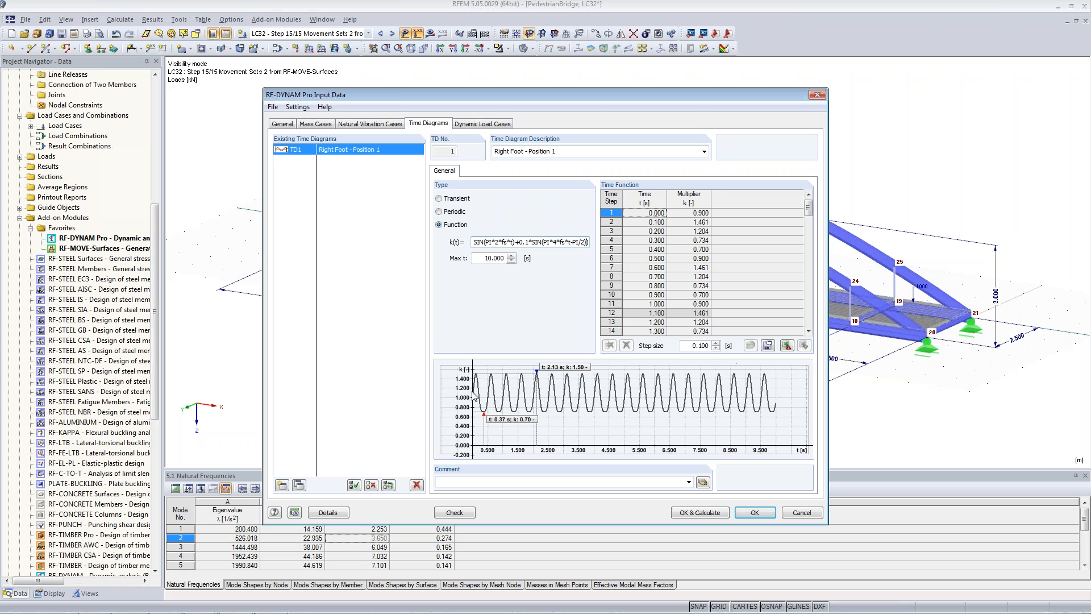
pyautogui.write('+')
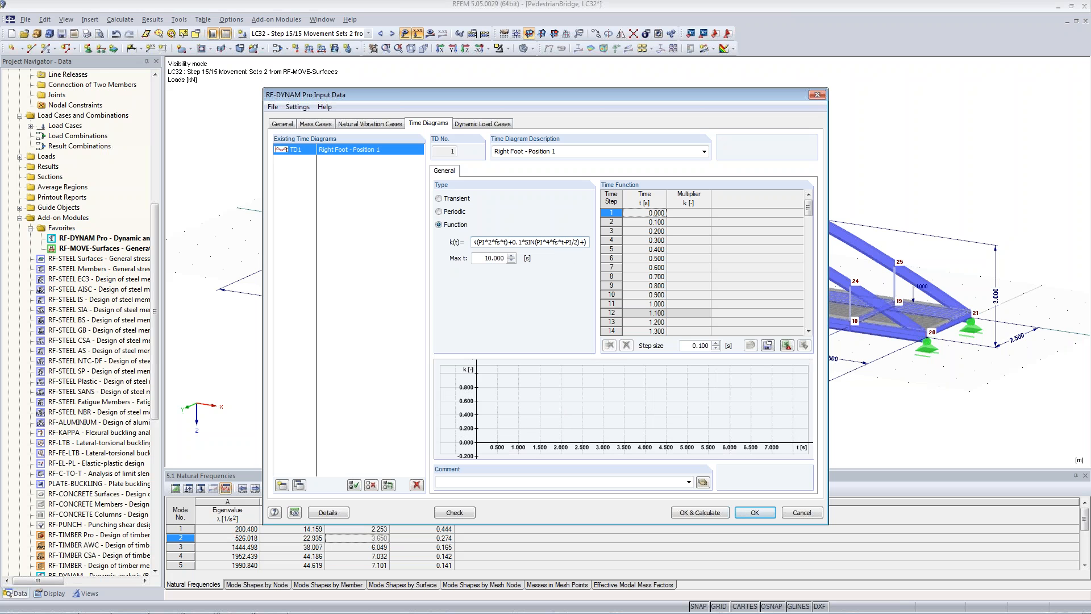
pyautogui.write('0.1*SIN(PI*6*fs*t-PI/2)')
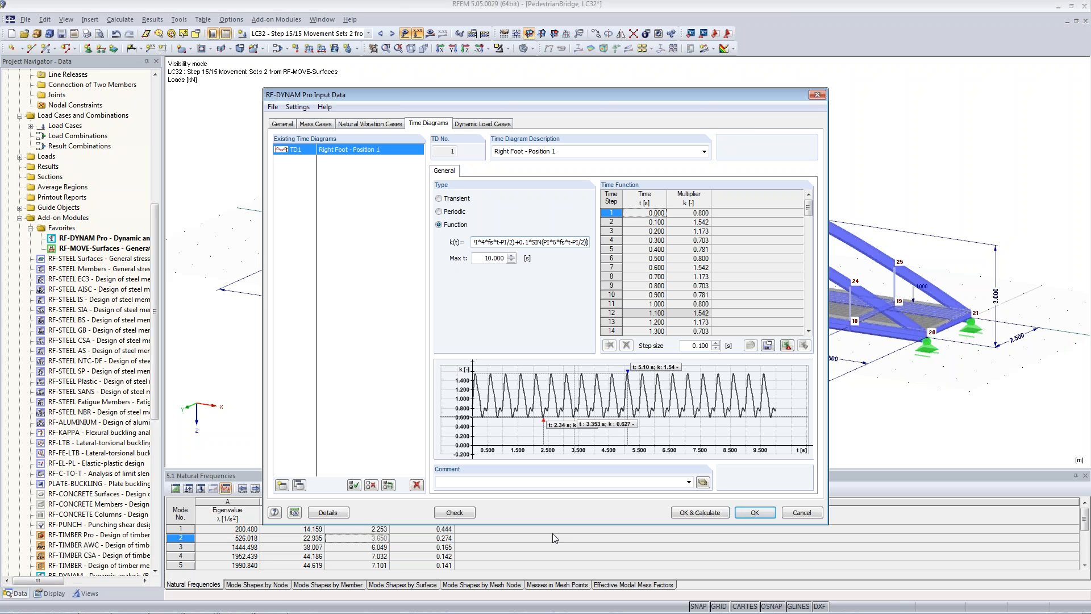
# Step: Switch to the TimeHistoryAnalysis slide show in PowerPoint and go back through the walking excitation slides to review the load formula
pyautogui.moveTo(190, 612)
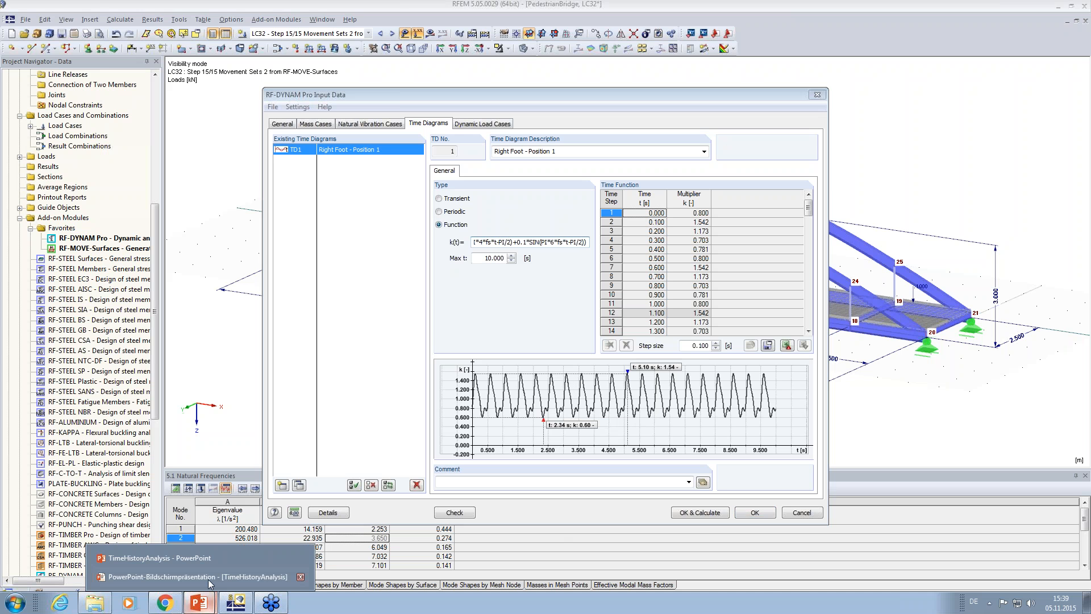
pyautogui.click(207, 574)
pyautogui.press('Left')
pyautogui.press('Left')
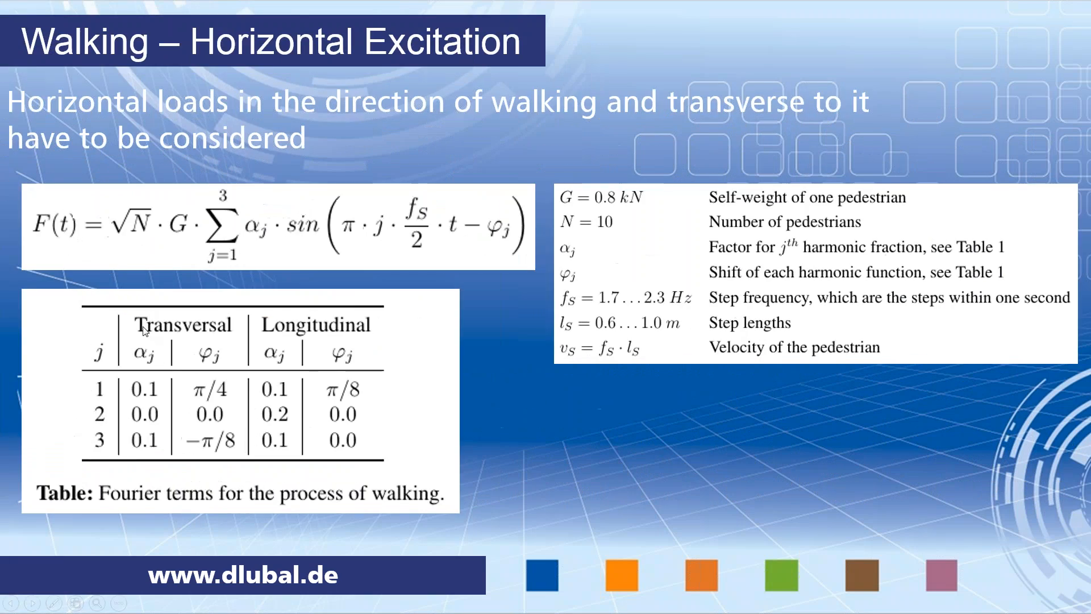
pyautogui.press('Left')
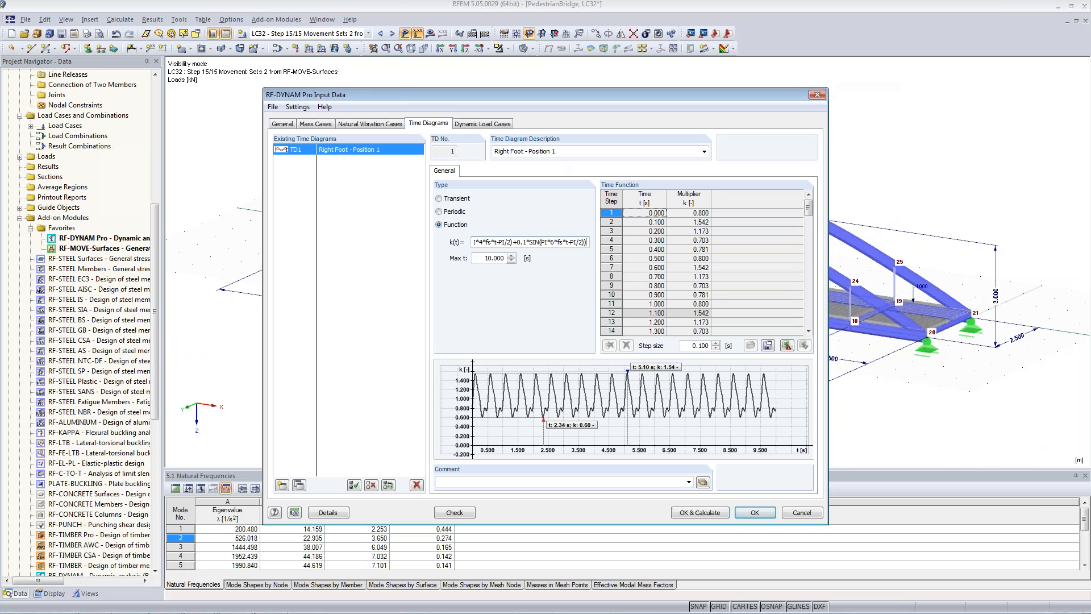
# Step: Prefix the k(t) function of TD1 with the factor G/1000*sqrt(N)*
pyautogui.press('Home')
pyautogui.write('G/')
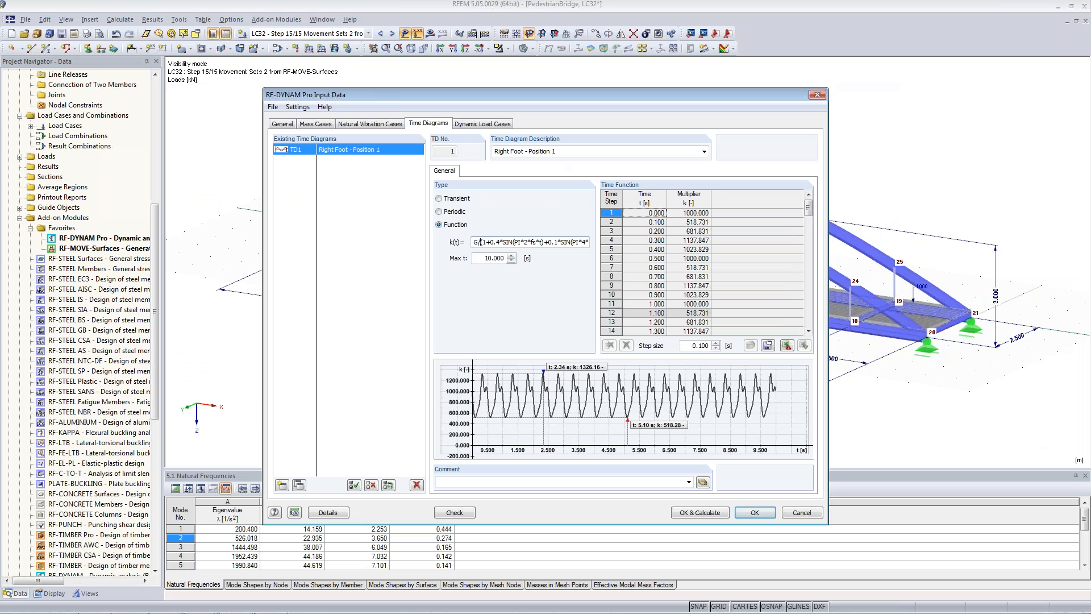
pyautogui.write('1000')
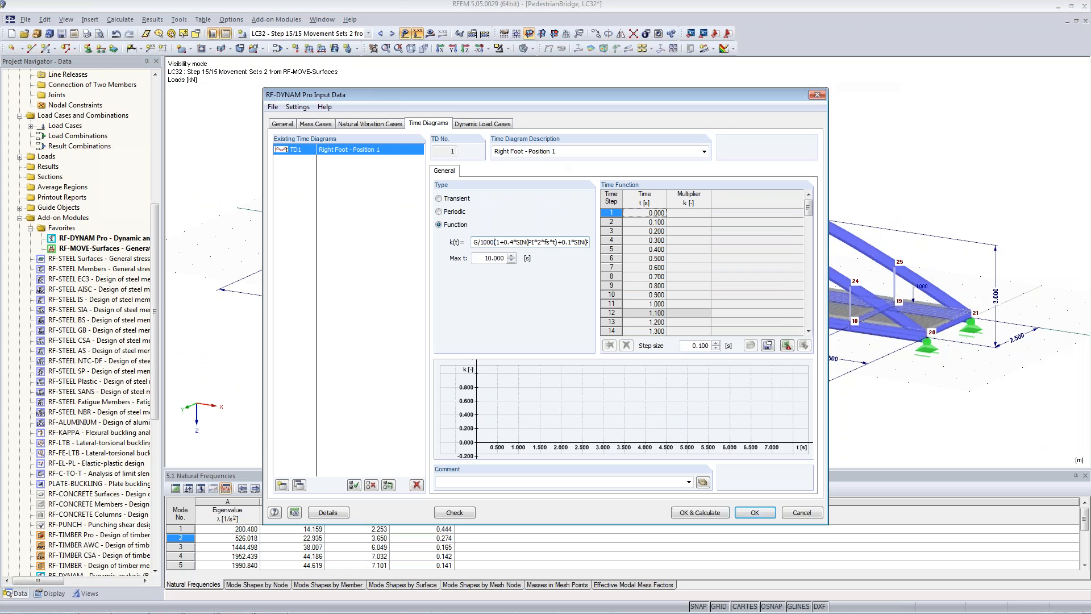
pyautogui.write('*')
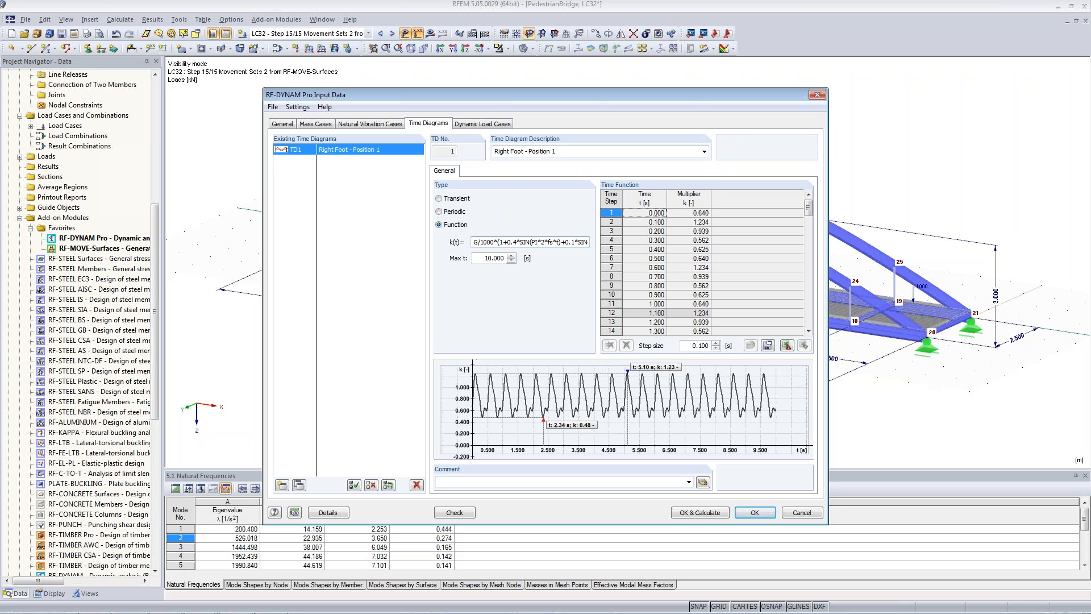
pyautogui.write('sqrt(N)')
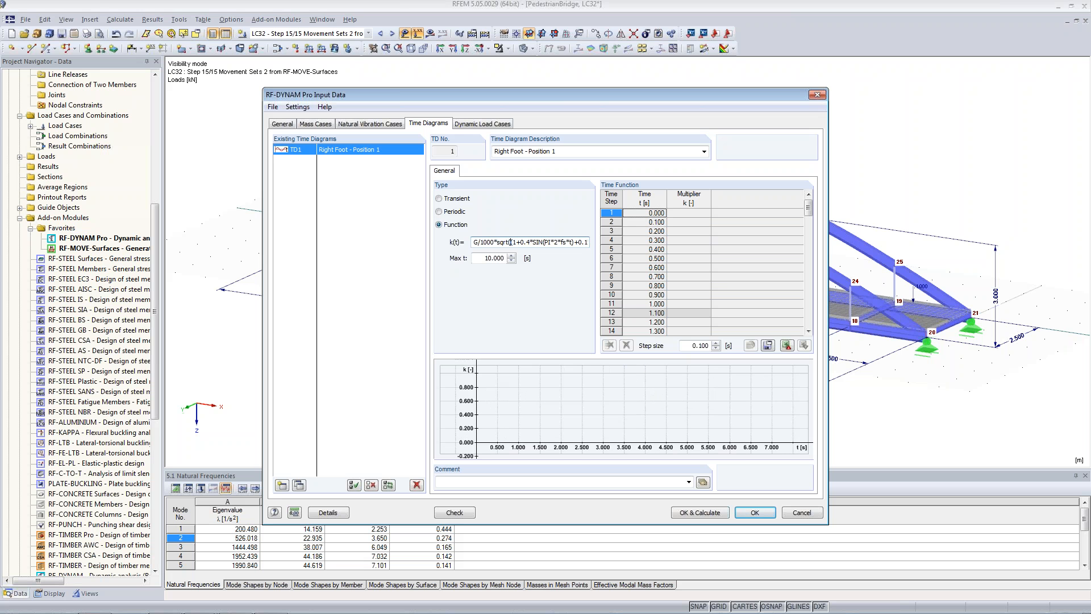
pyautogui.write('*')
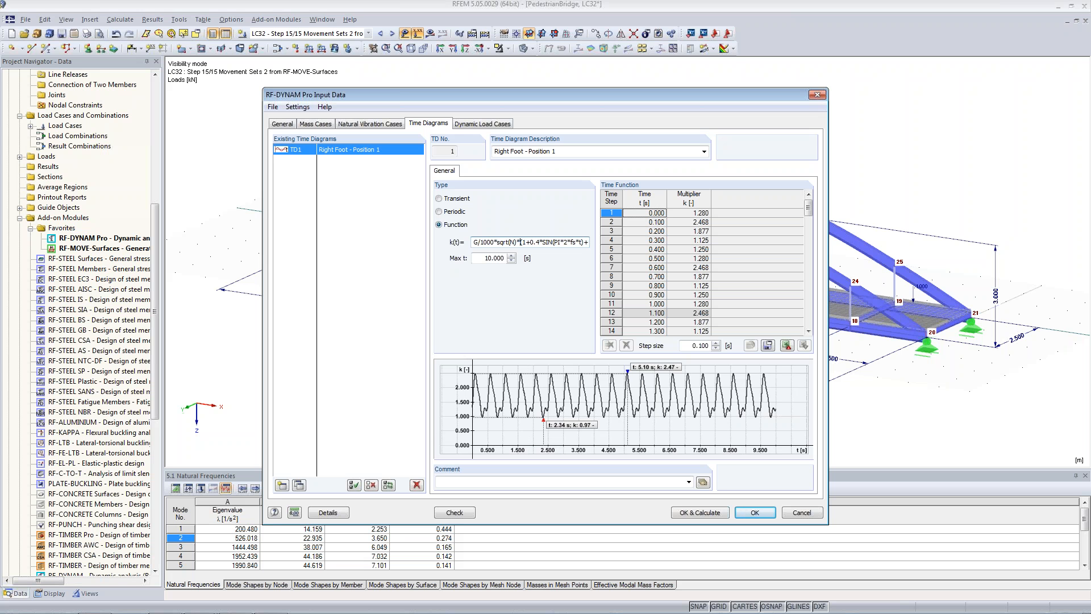
# Step: Set the maximum time of the Right Foot - Position 1 diagram to 0.47 s
pyautogui.moveTo(476, 258); pyautogui.dragTo(518, 257)
pyautogui.write('0.')
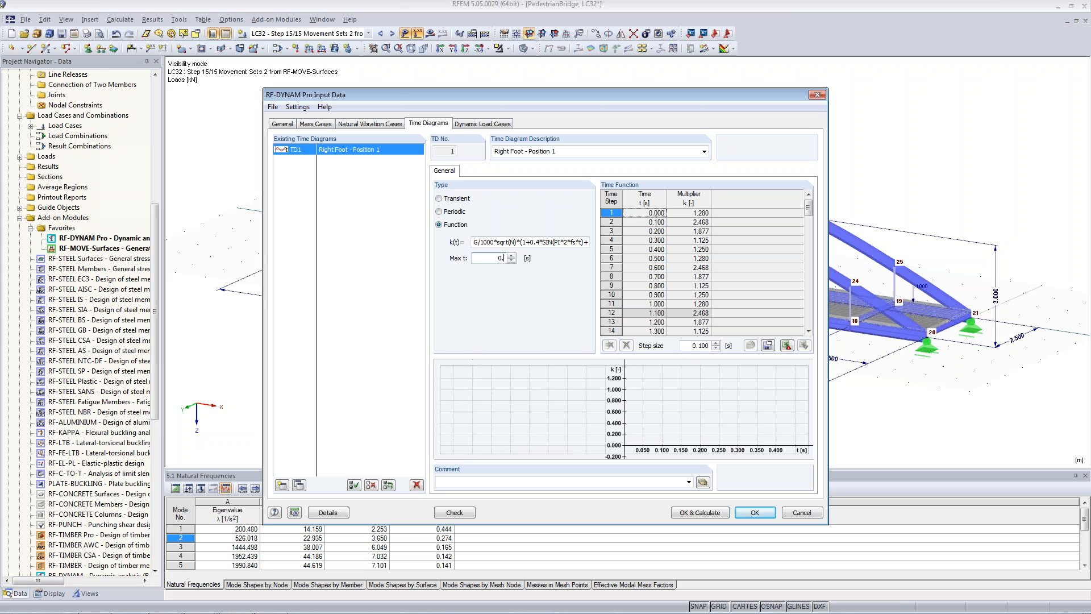
pyautogui.write('47')
pyautogui.press('Tab')
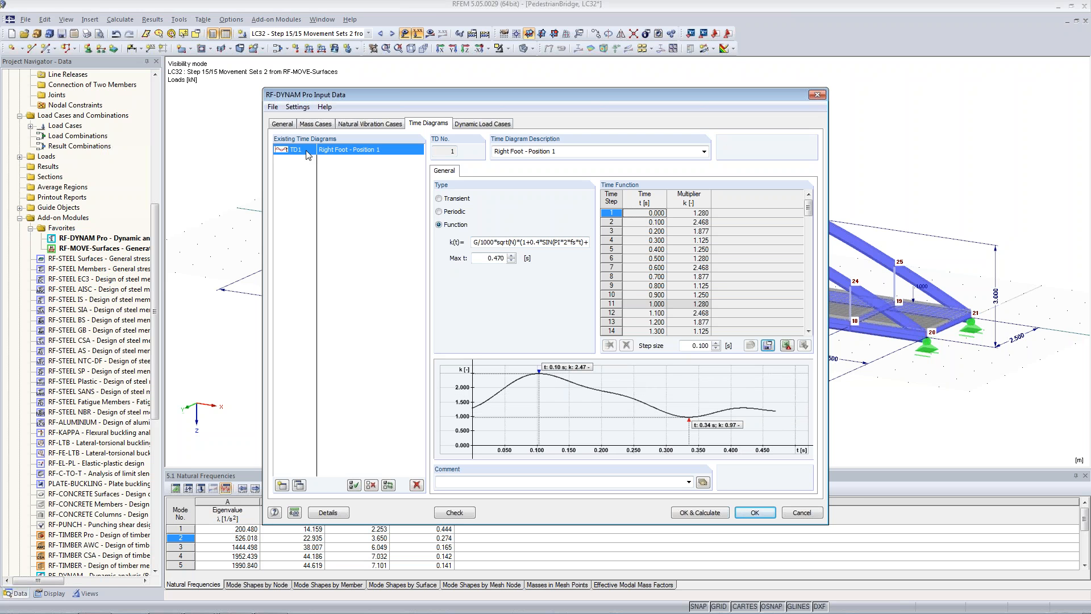
# Step: Copy the Right Foot - Position 1 time diagram and describe the copy as "Left Foot - Position 1"
pyautogui.click(299, 486)
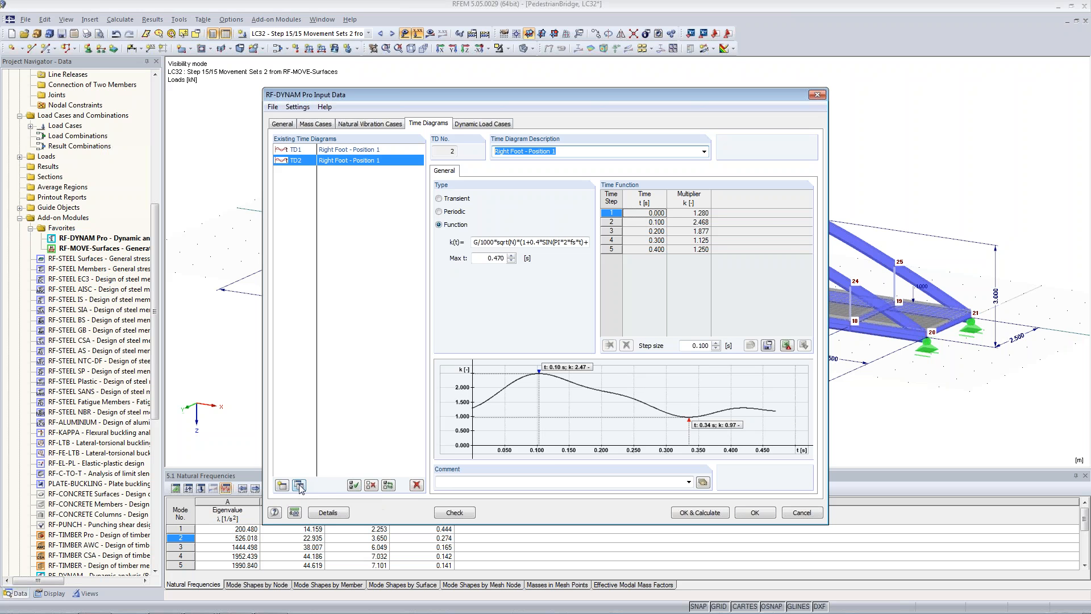
pyautogui.click(516, 151)
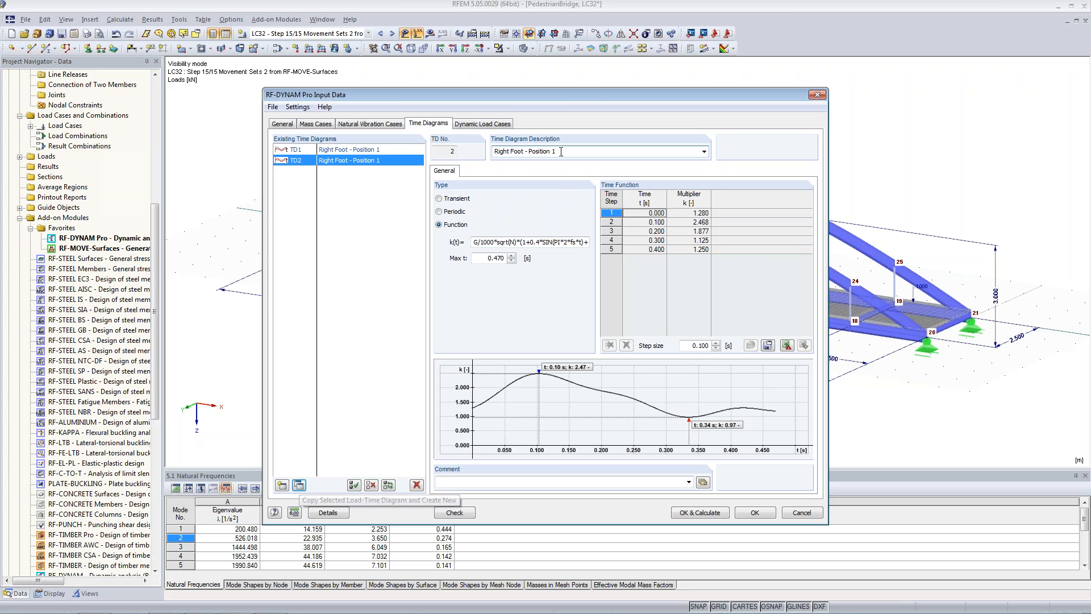
pyautogui.doubleClick(500, 151)
pyautogui.write('Left')
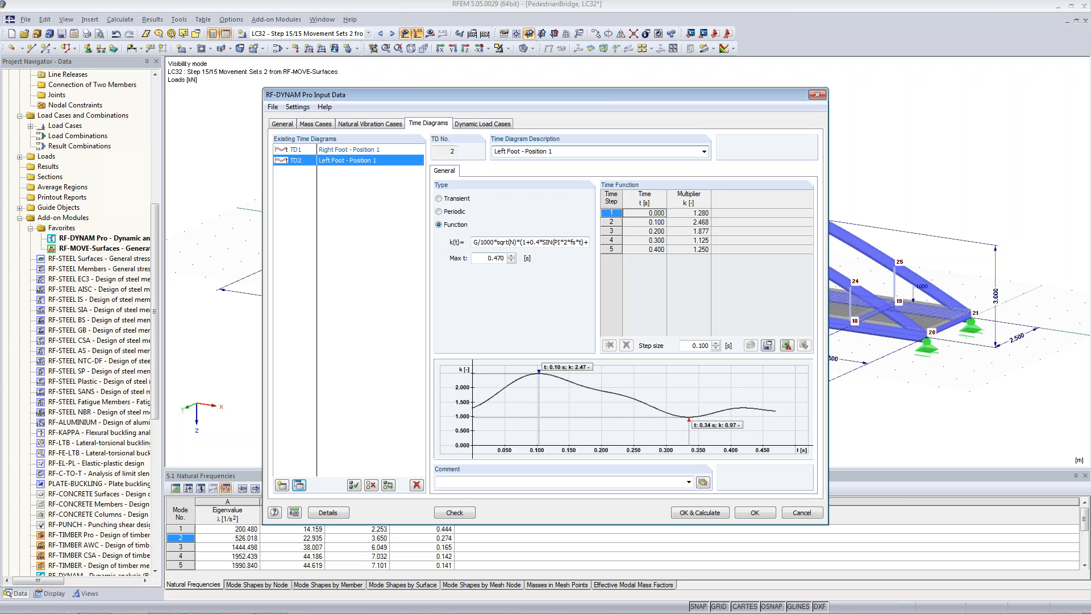
# Step: Wrap the Left Foot - Position 1 function in the condition if(t<0.47;0;...)
pyautogui.click(472, 243)
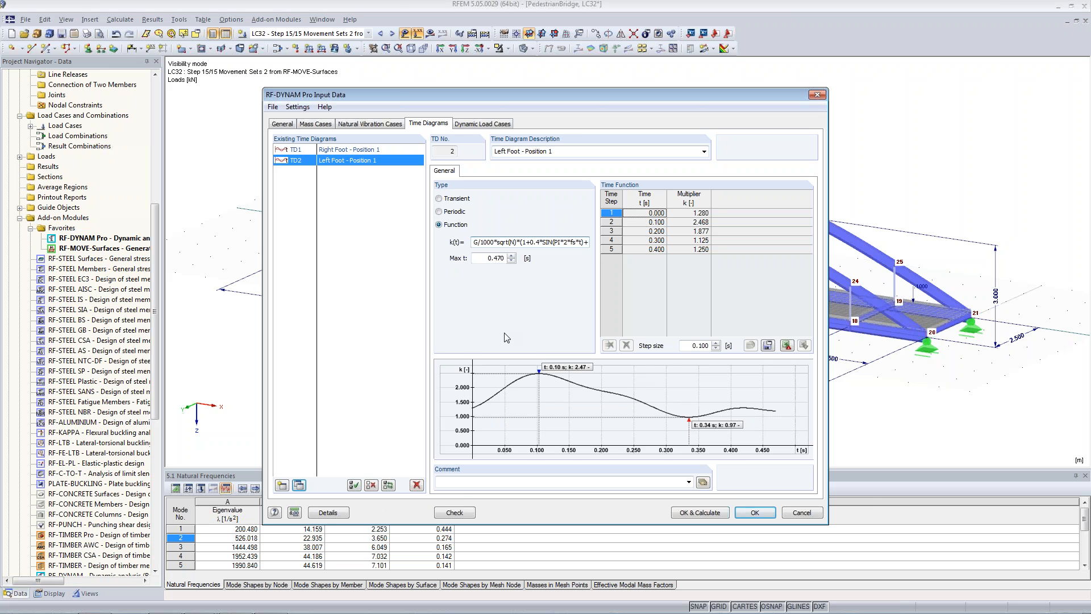
pyautogui.write('i')
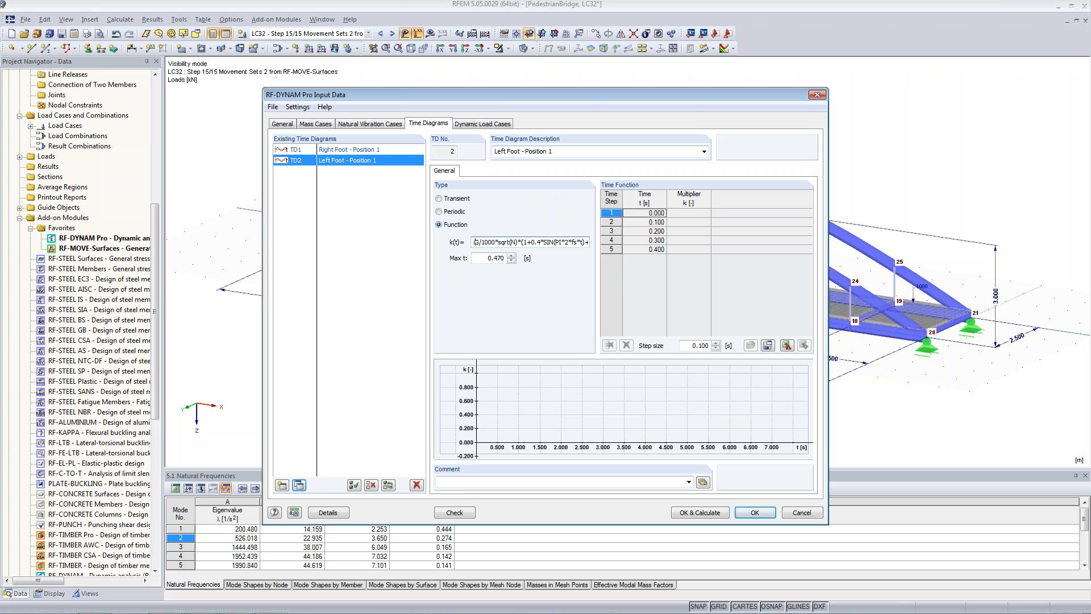
pyautogui.write('f')
pyautogui.write('(tG')
pyautogui.write('<')
pyautogui.write('0.47')
pyautogui.write(';')
pyautogui.write('0;')
pyautogui.press('End')
pyautogui.write(')')
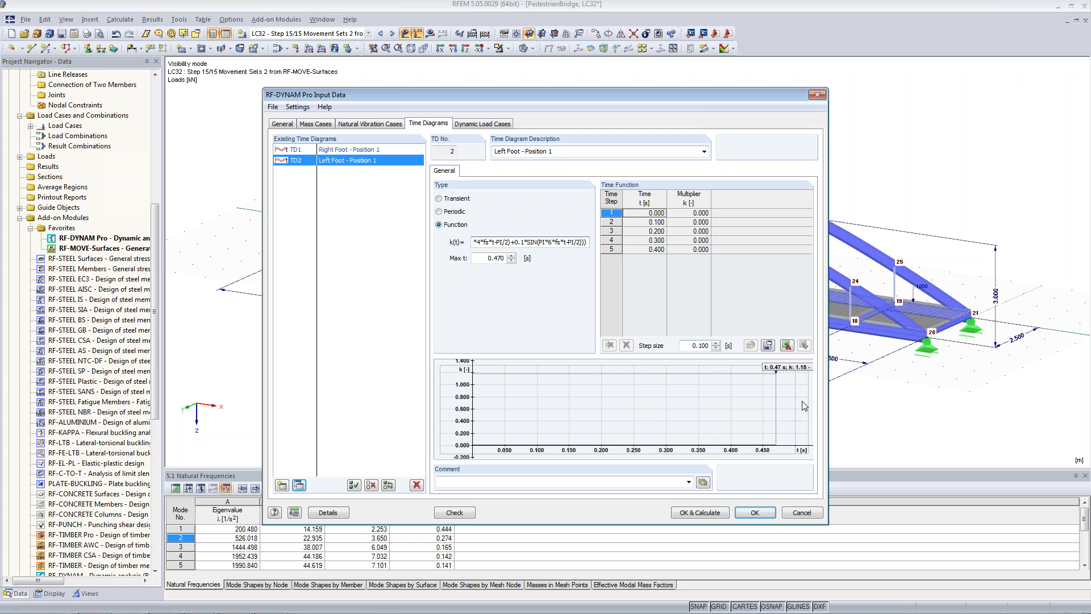
pyautogui.press('Tab')
pyautogui.click(484, 241)
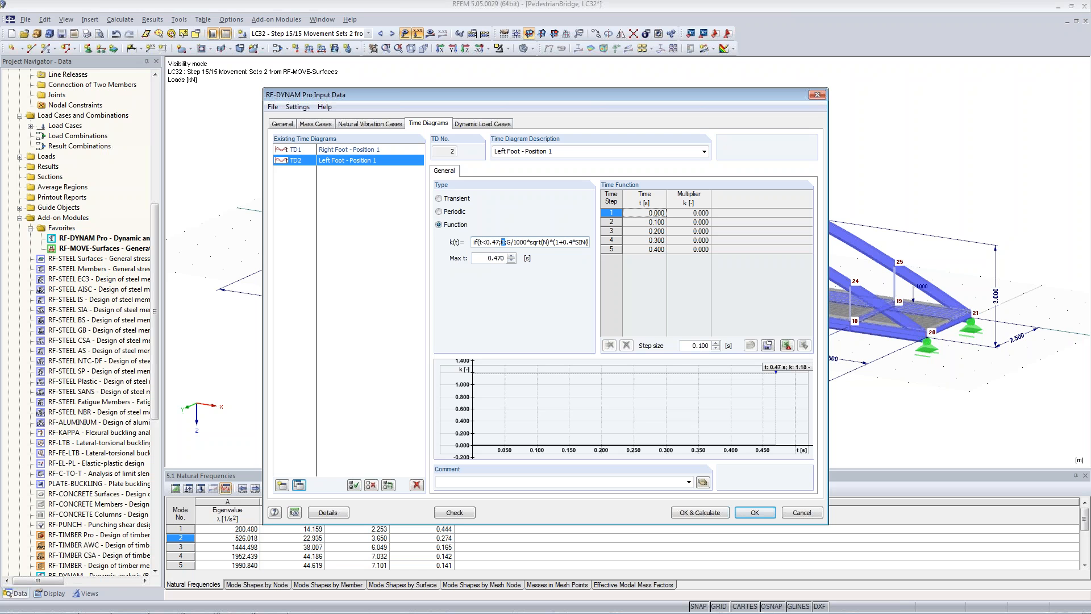
# Step: Set the maximum time of the Left Foot - Position 1 diagram to 0.97 s
pyautogui.press('Tab')
pyautogui.write('0.97')
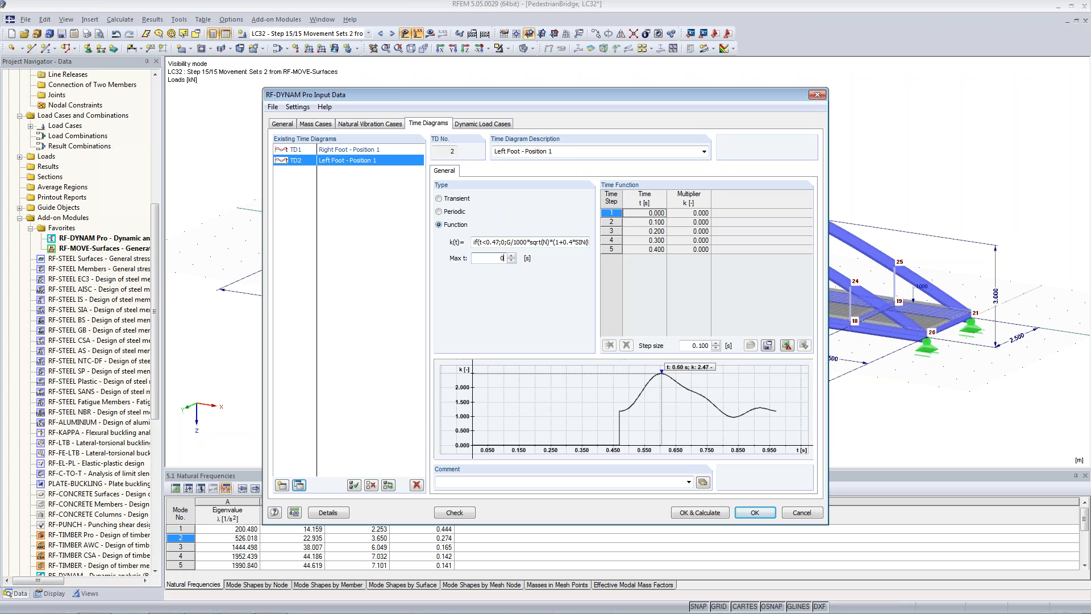
pyautogui.click(489, 258)
# Step: Copy the Left Foot - Position 1 time diagram and describe the copy as "Right Foot - Position 2"
pyautogui.click(298, 484)
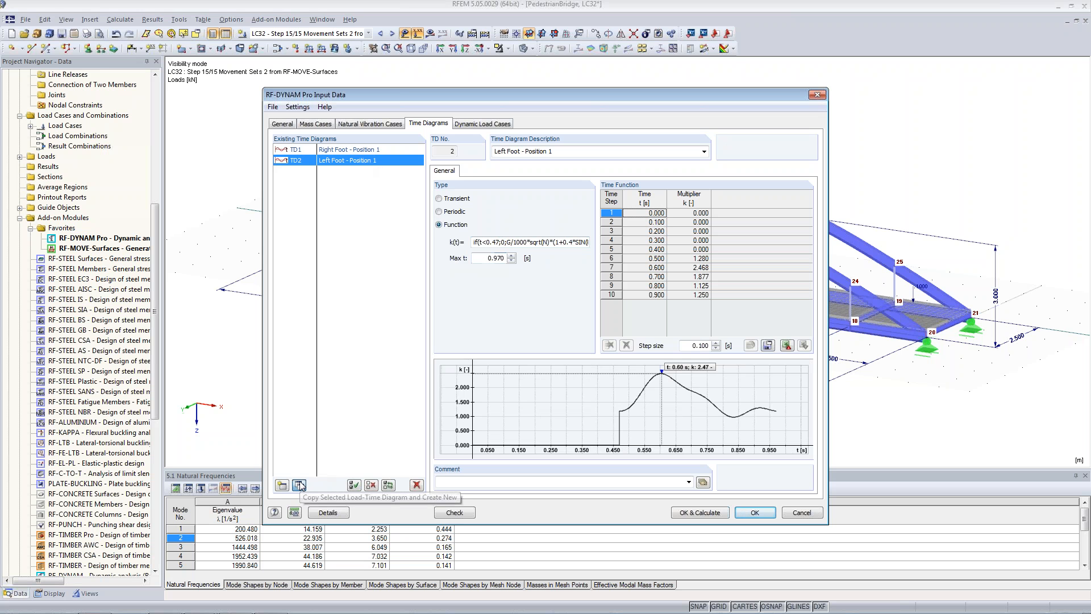
pyautogui.click(506, 151)
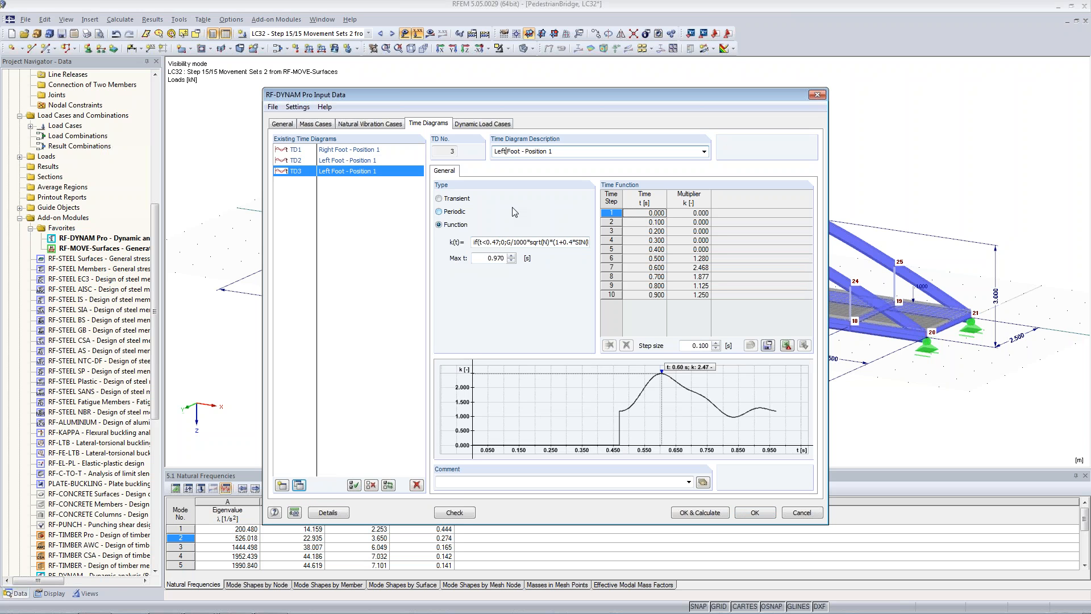
pyautogui.press('BackSpace')
pyautogui.press('BackSpace')
pyautogui.press('BackSpace')
pyautogui.press('BackSpace')
pyautogui.press('BackSpace')
pyautogui.write('Right')
# Step: Change the Right Foot - Position 2 function's condition to t<0.97 and set its maximum time to 1.47 s
pyautogui.click(487, 242)
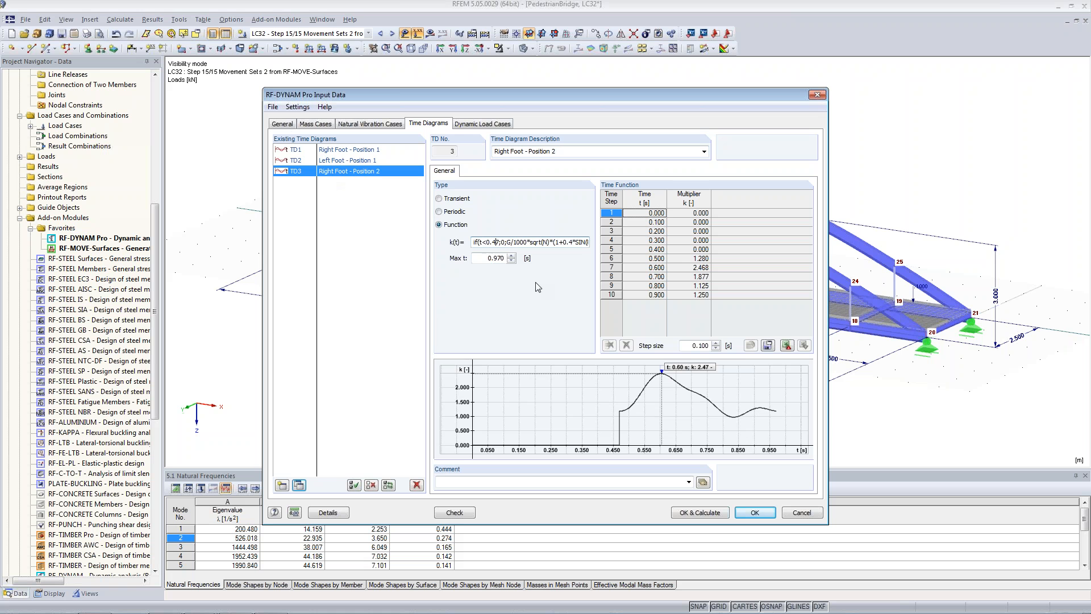
pyautogui.press('BackSpace')
pyautogui.write('9')
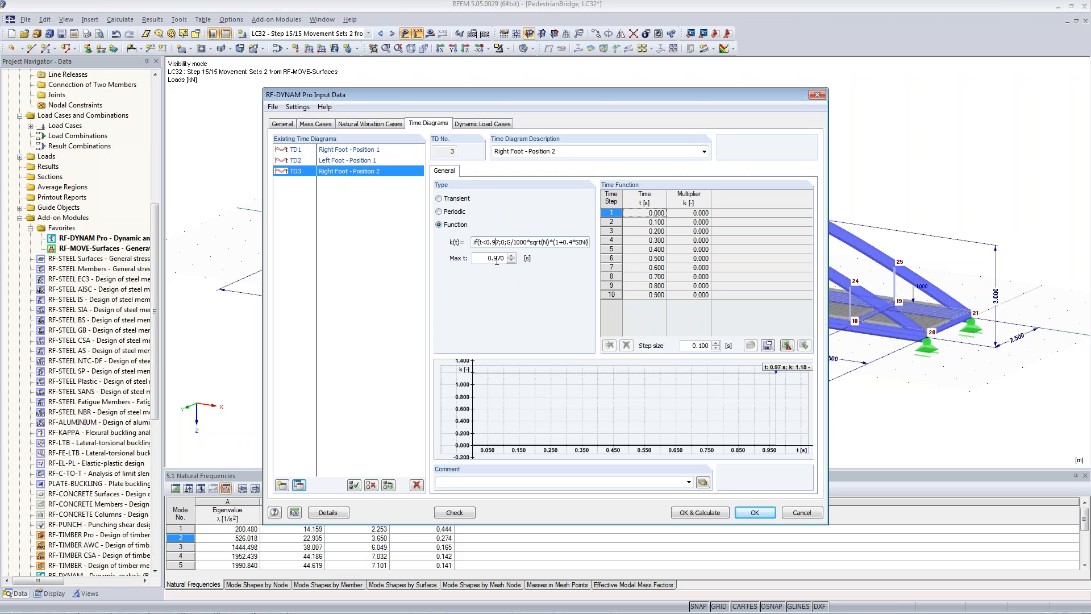
pyautogui.click(496, 258)
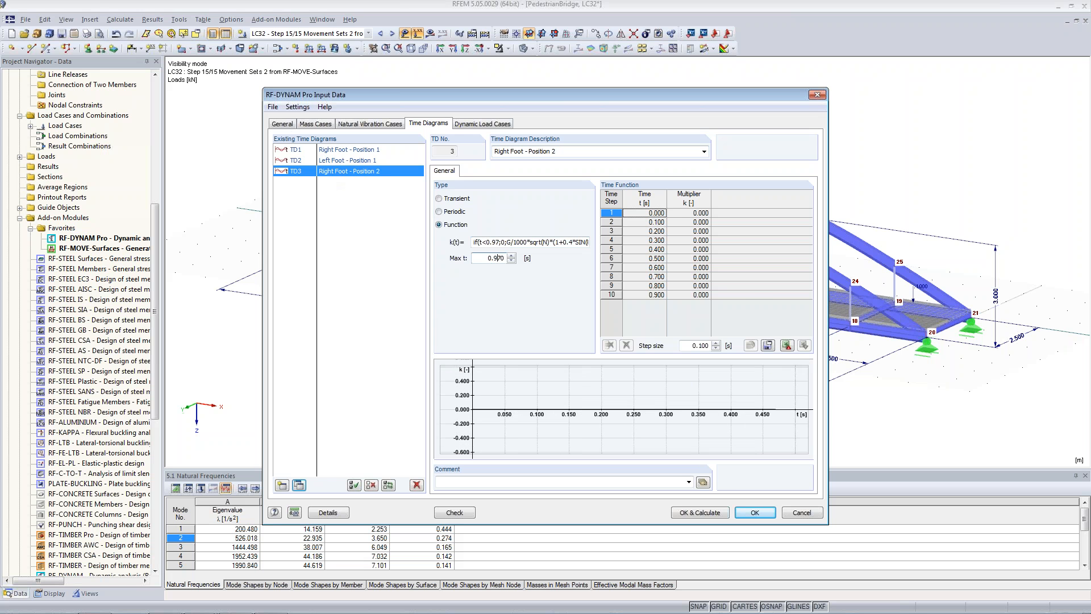
pyautogui.press('BackSpace')
pyautogui.write('4')
pyautogui.press('BackSpace')
pyautogui.write('1')
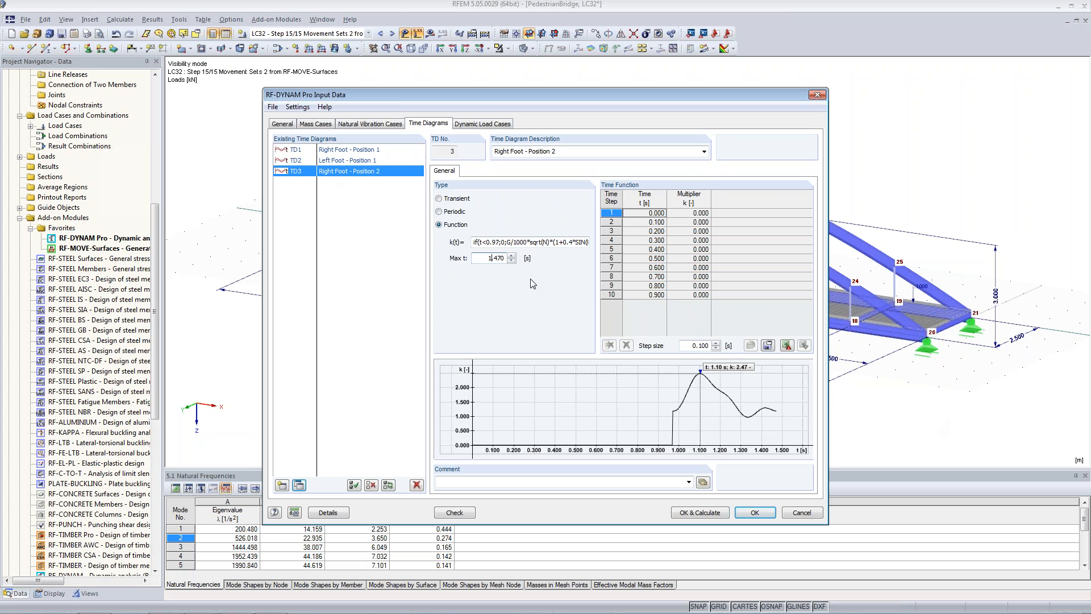
# Step: Copy the Left Foot - Position 1 time diagram and describe the copy as "Left Foot - Position 2"
pyautogui.click(334, 165)
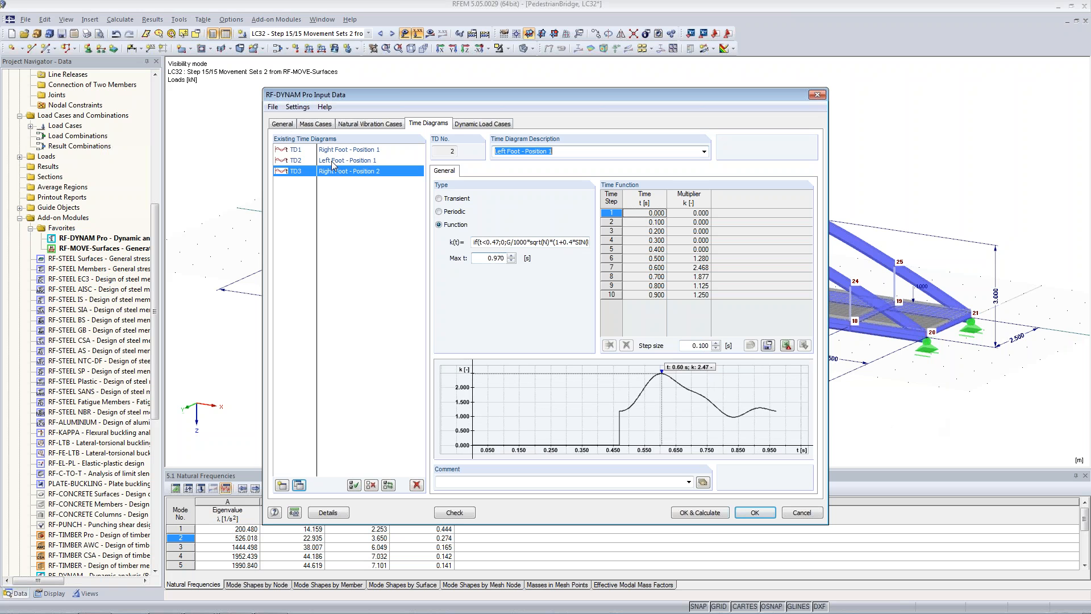
pyautogui.click(298, 485)
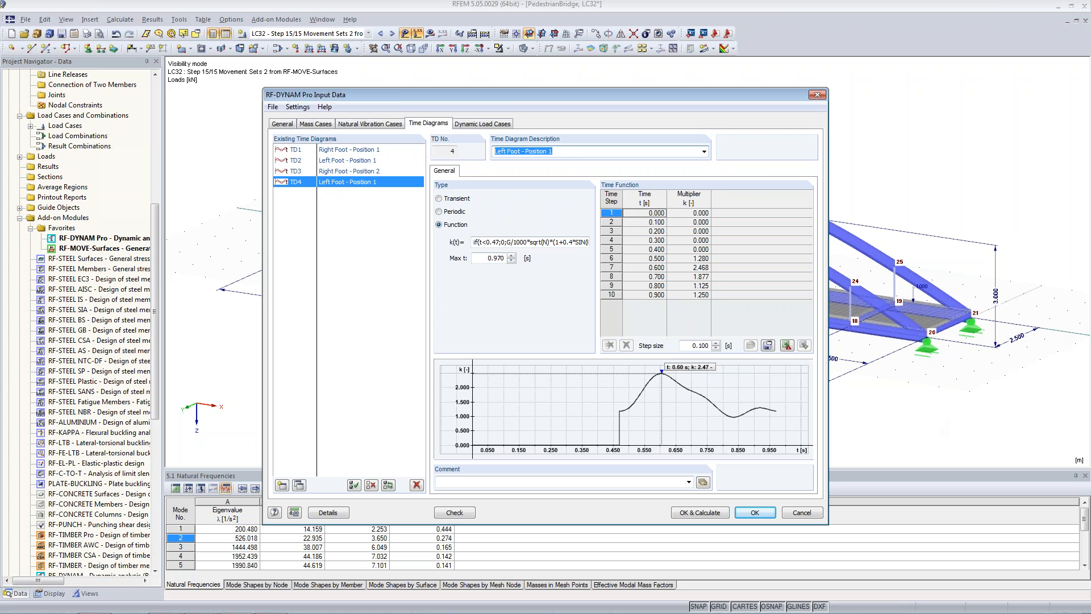
pyautogui.press('End')
pyautogui.press('BackSpace')
pyautogui.write('2')
# Step: Change the Left Foot - Position 2 function's condition to t<1.47 and set its maximum time to 1.97 s
pyautogui.click(487, 242)
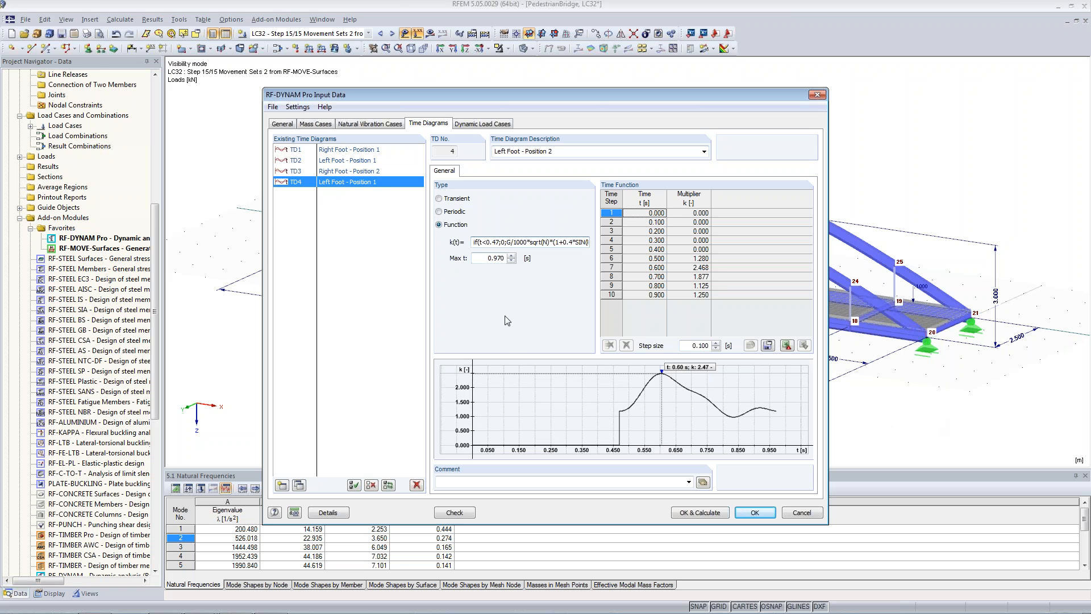
pyautogui.press('BackSpace')
pyautogui.write('1')
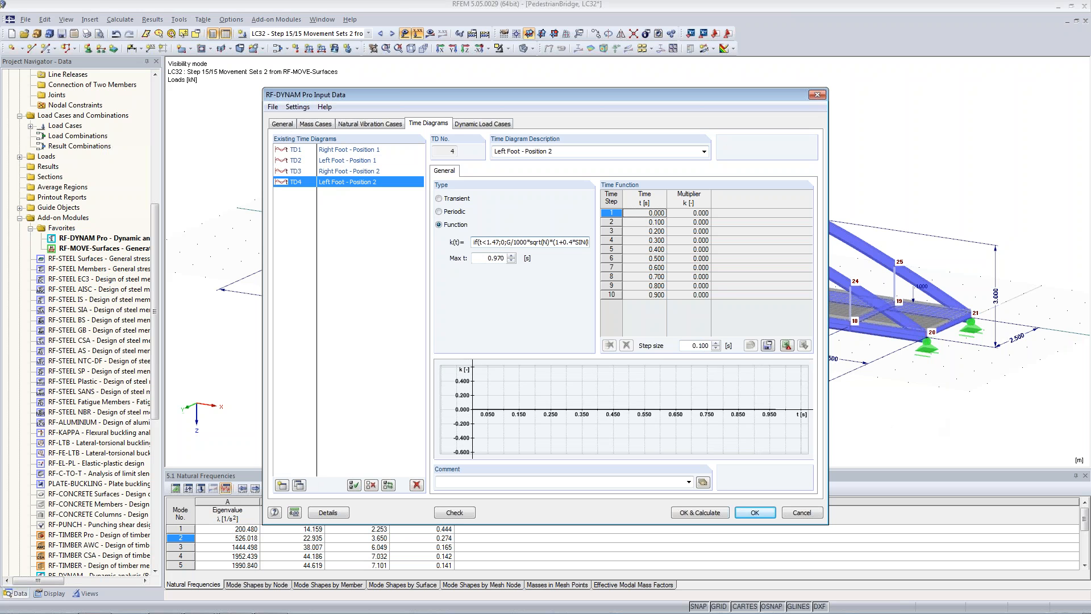
pyautogui.click(491, 258)
pyautogui.press('BackSpace')
pyautogui.write('1')
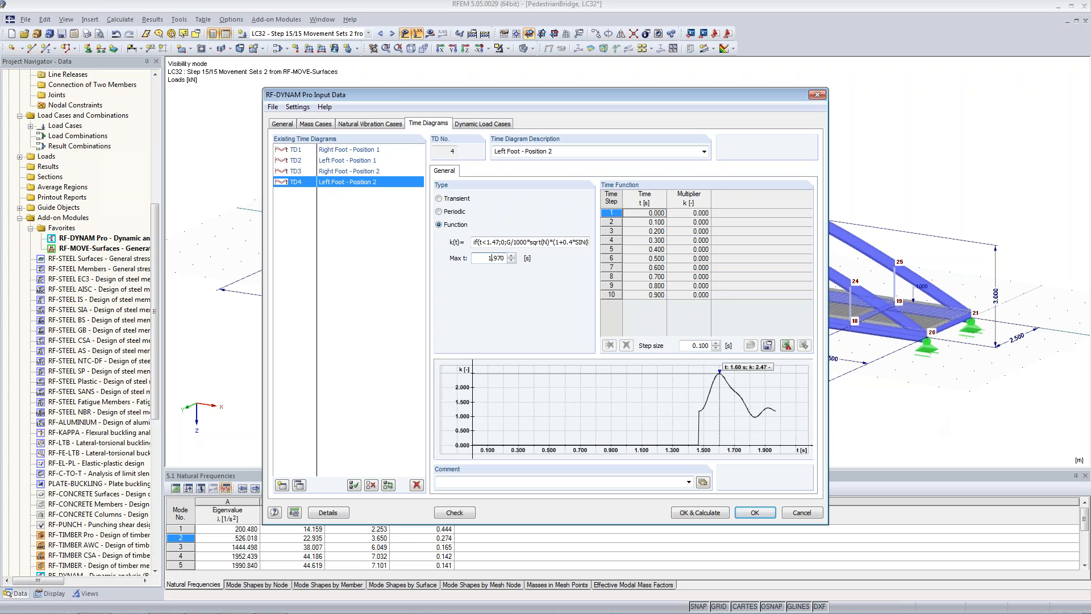
# Step: Copy the Right Foot - Position 2 time diagram and describe the copy as "Right Foot - Position 3"
pyautogui.click(344, 170)
pyautogui.click(299, 484)
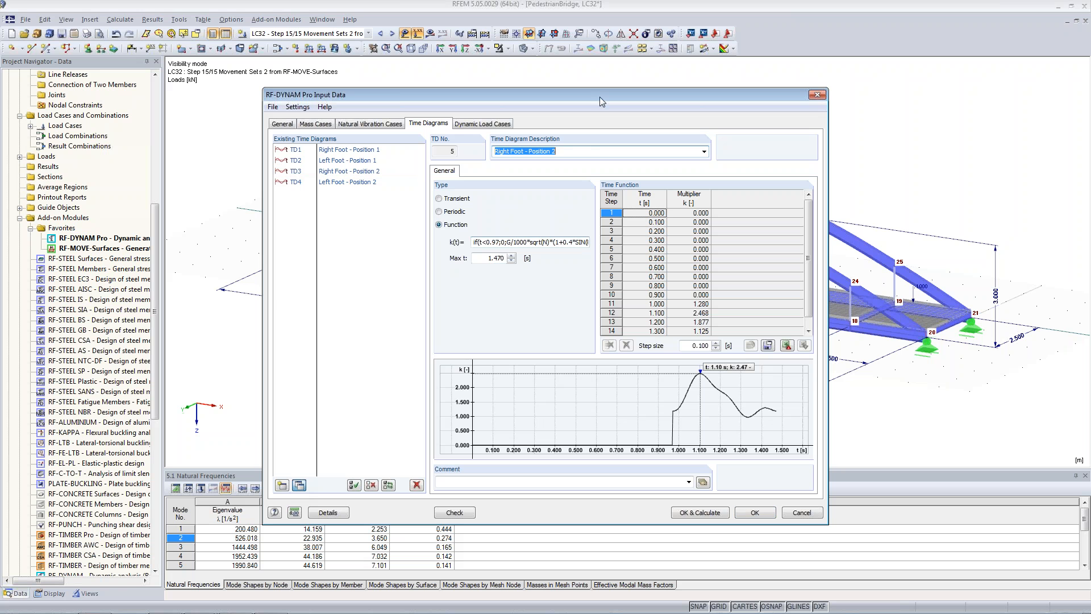
pyautogui.click(577, 150)
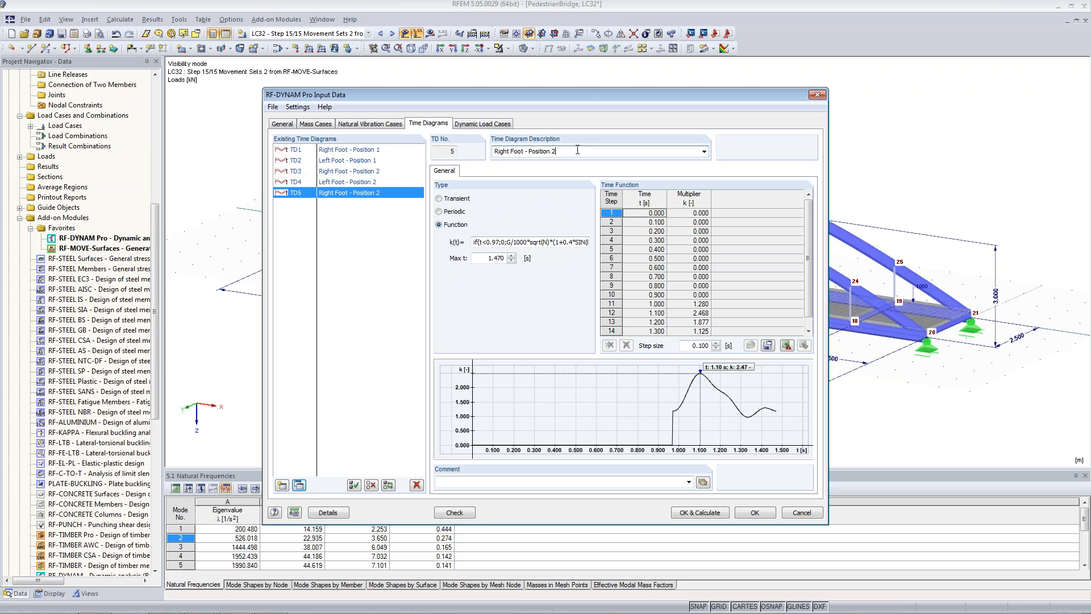
pyautogui.press('BackSpace')
pyautogui.write('3')
# Step: Change the Right Foot - Position 3 function's condition to t<1.97 and set its maximum time to 2.47 s
pyautogui.click(487, 242)
pyautogui.press('BackSpace')
pyautogui.write('1')
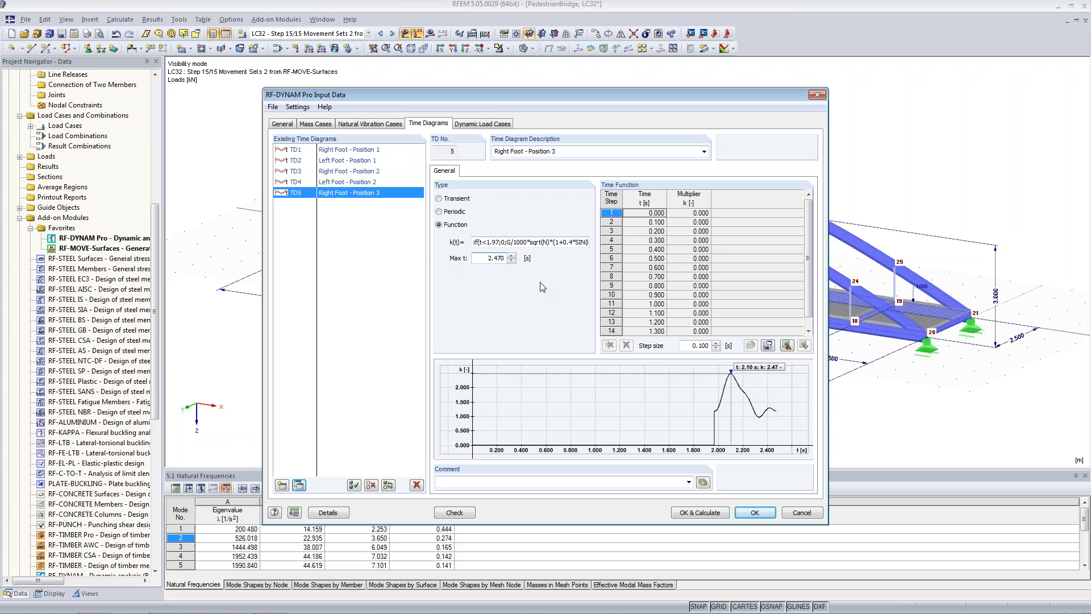
# Step: Copy the Left Foot - Position 2 time diagram and describe the copy as "Left Foot - Position 3"
pyautogui.click(322, 182)
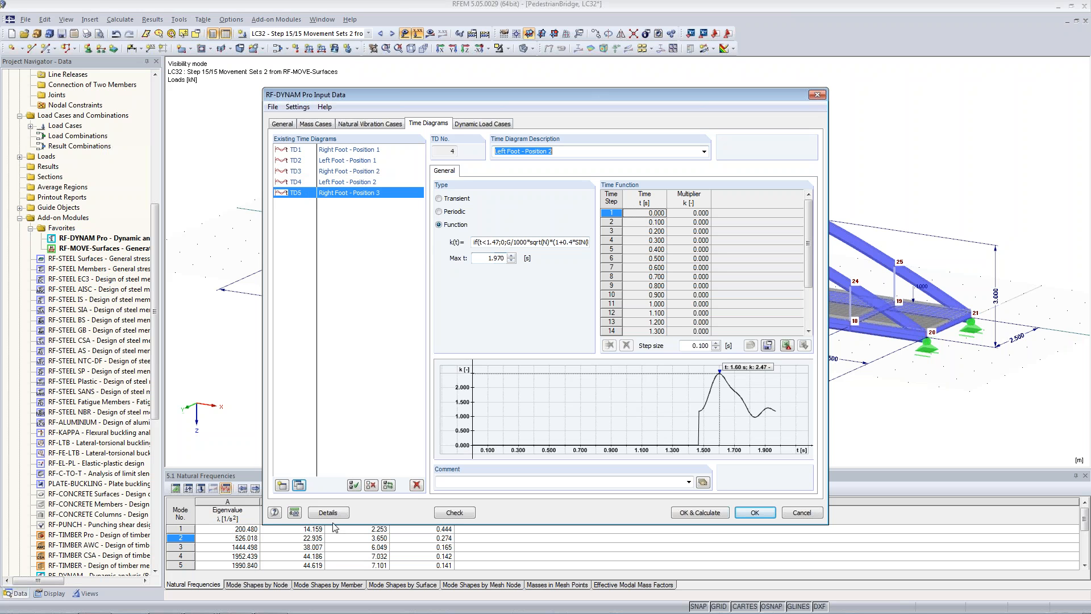
pyautogui.click(299, 485)
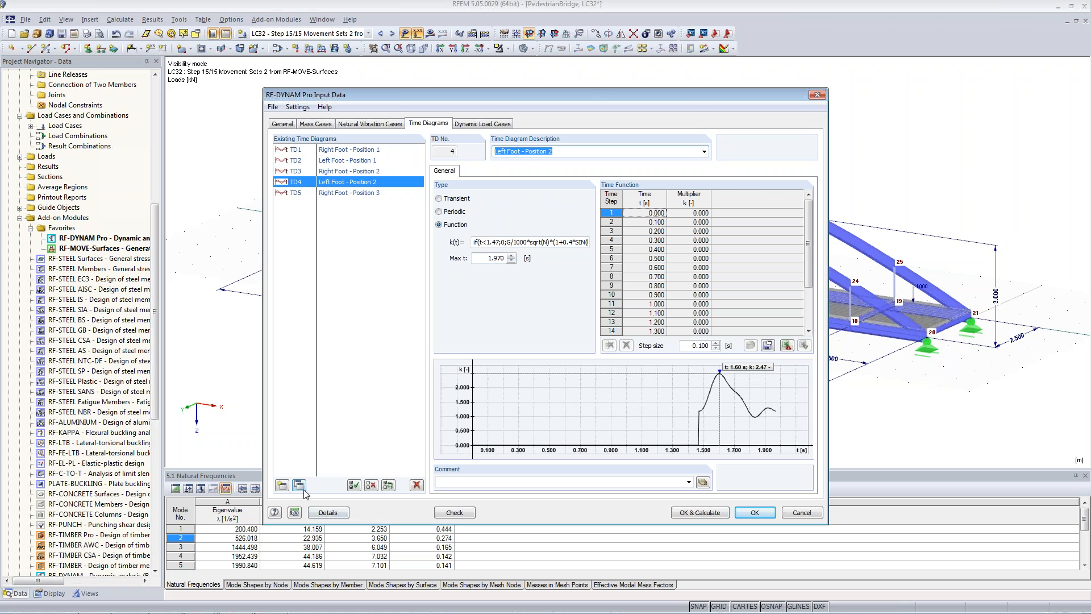
pyautogui.click(567, 151)
pyautogui.press('BackSpace')
pyautogui.write('3')
# Step: Change the Left Foot - Position 3 function's condition to t<2.47 and set its maximum time to 2.97 s
pyautogui.click(494, 243)
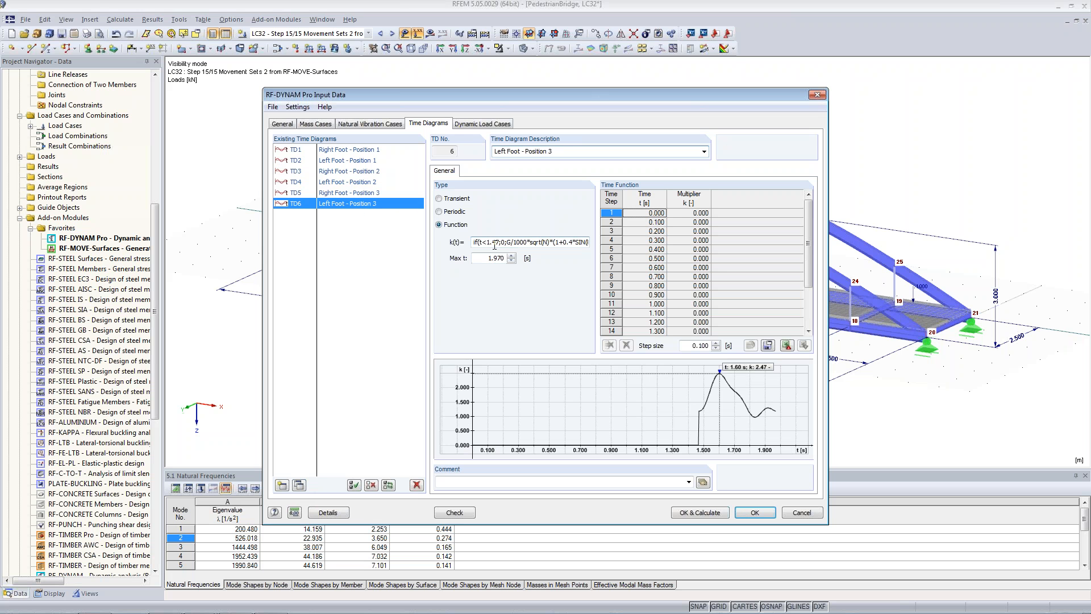
pyautogui.moveTo(487, 243); pyautogui.dragTo(491, 243)
pyautogui.write('2')
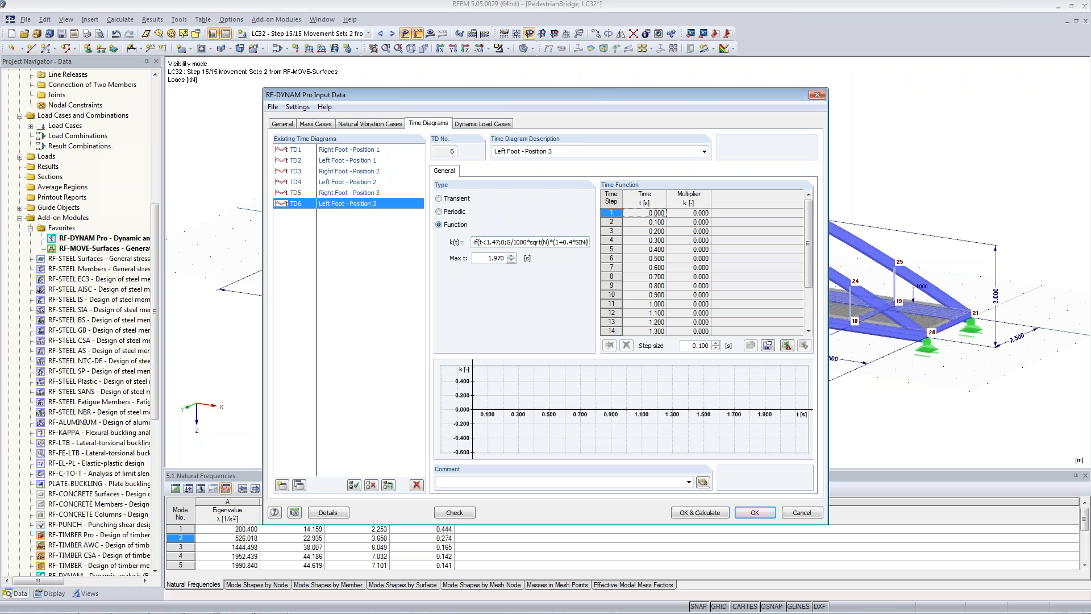
pyautogui.click(490, 258)
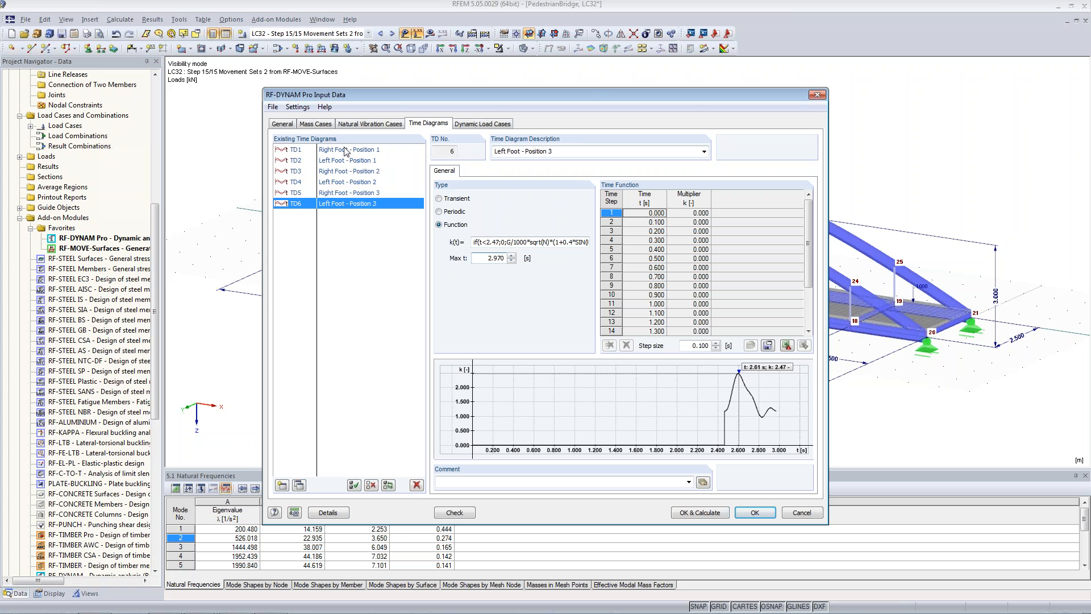
# Step: Compare the functions and curves of the Position 3 and Position 1 time diagrams for both feet
pyautogui.click(348, 193)
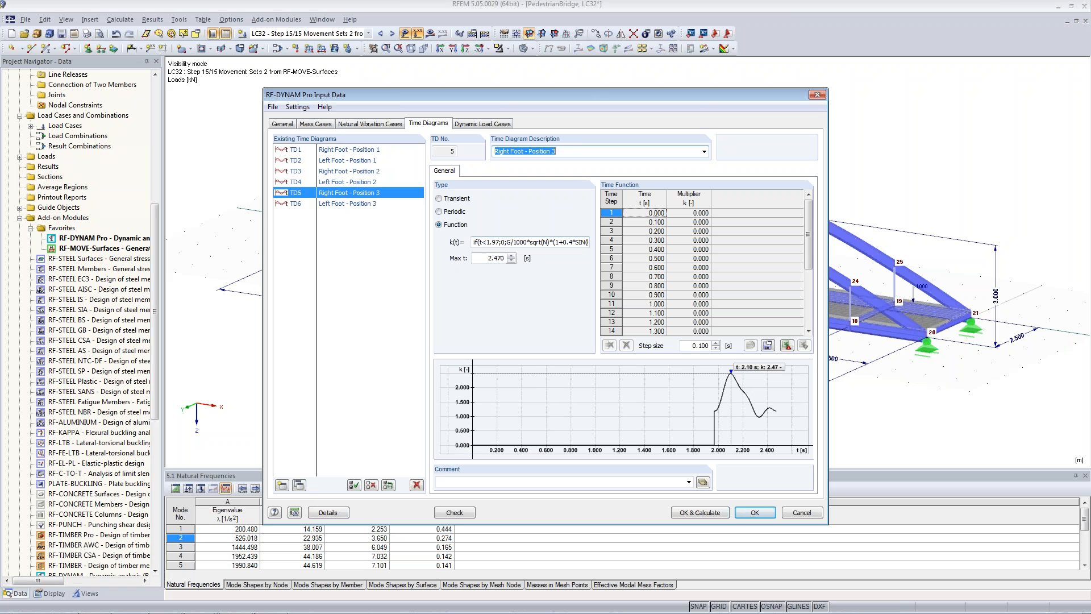
pyautogui.click(331, 203)
pyautogui.click(332, 193)
pyautogui.click(363, 205)
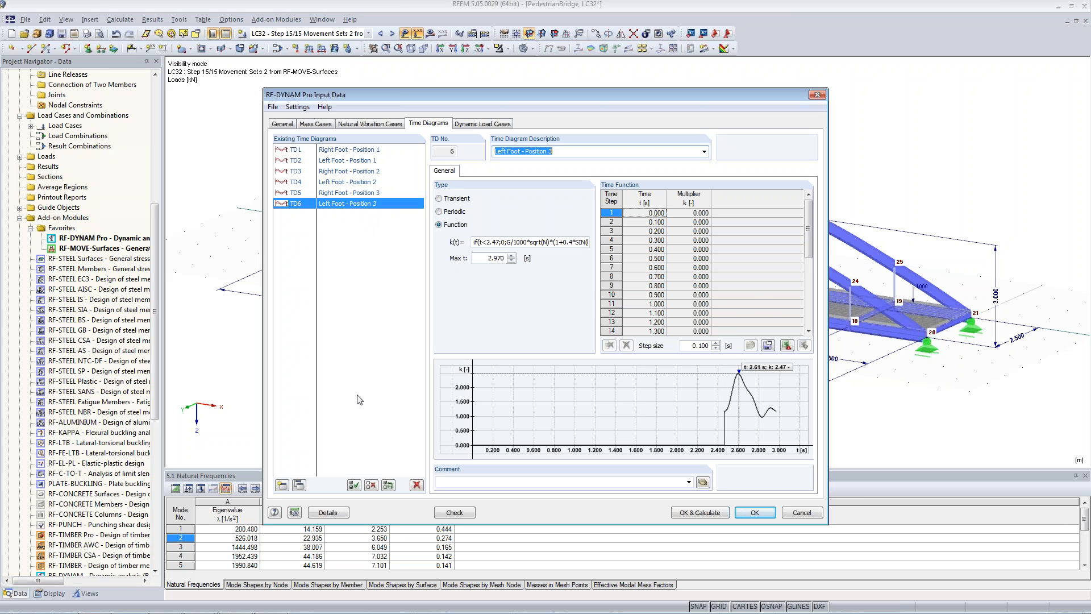
pyautogui.click(327, 151)
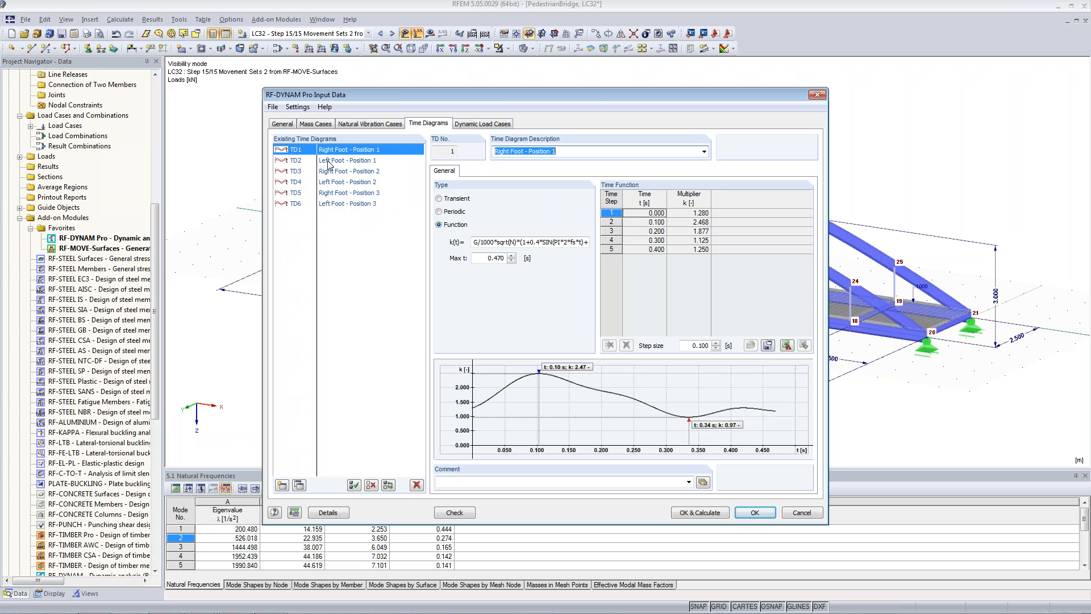
pyautogui.click(330, 162)
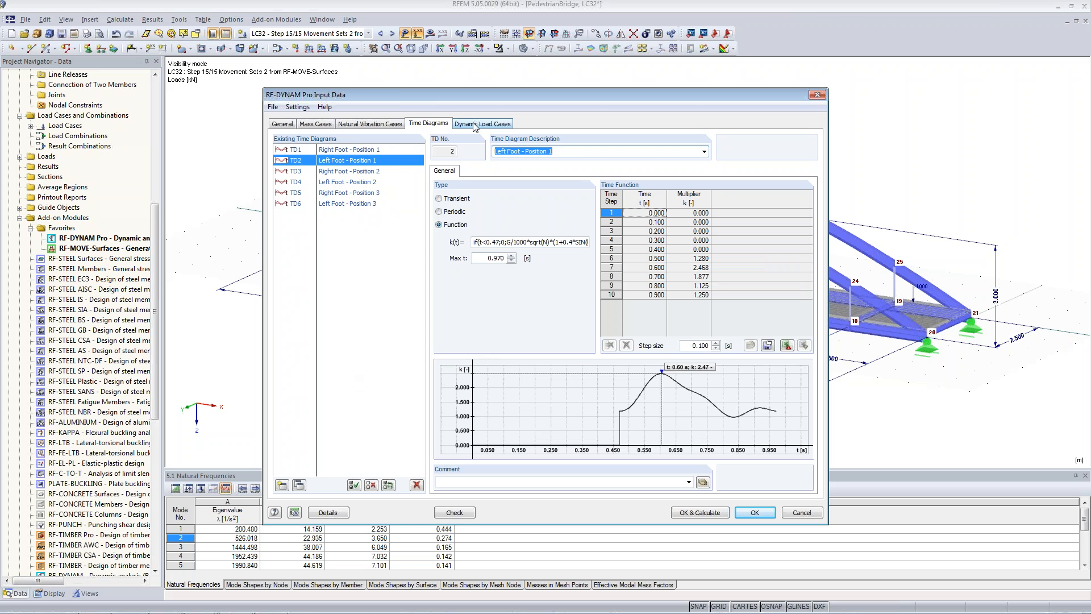
pyautogui.click(488, 242)
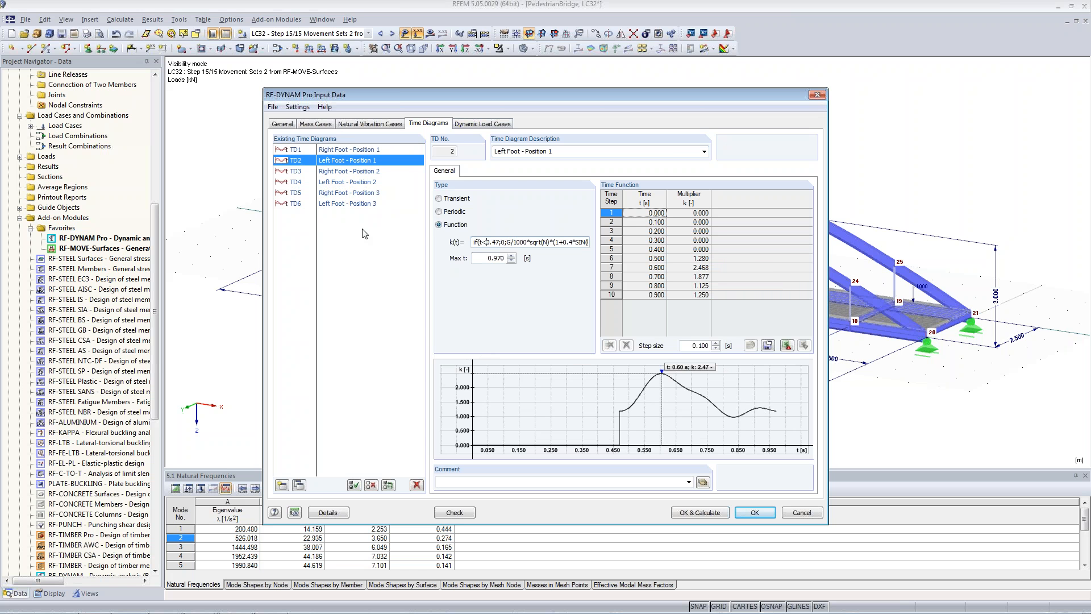
# Step: Set the step size of the Left Foot - Position 1 time function table to 0.01 s
pyautogui.doubleClick(702, 345)
pyautogui.write('0.01')
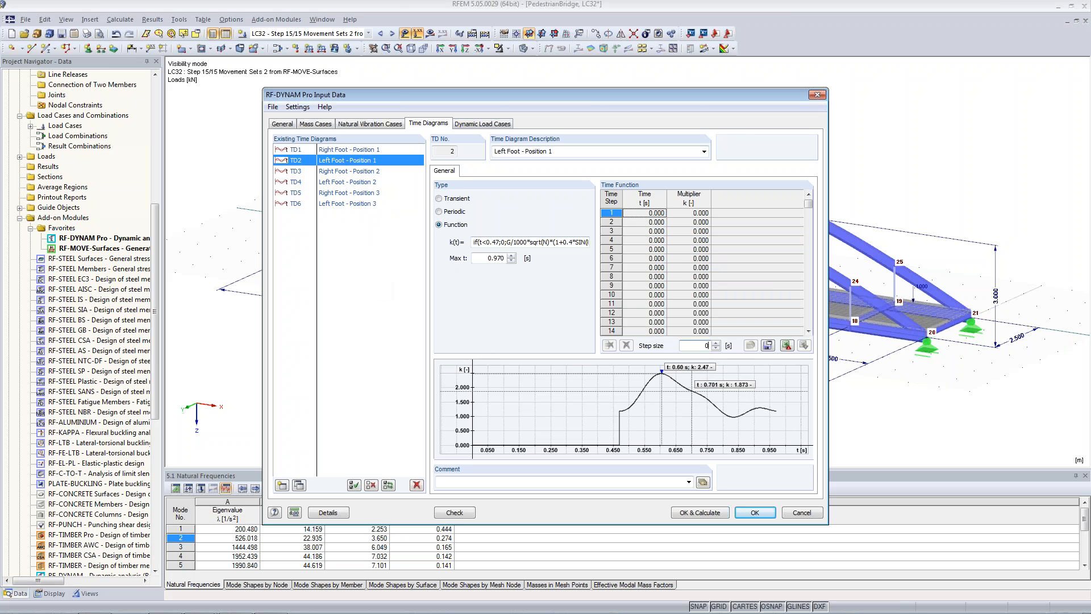
pyautogui.click(691, 321)
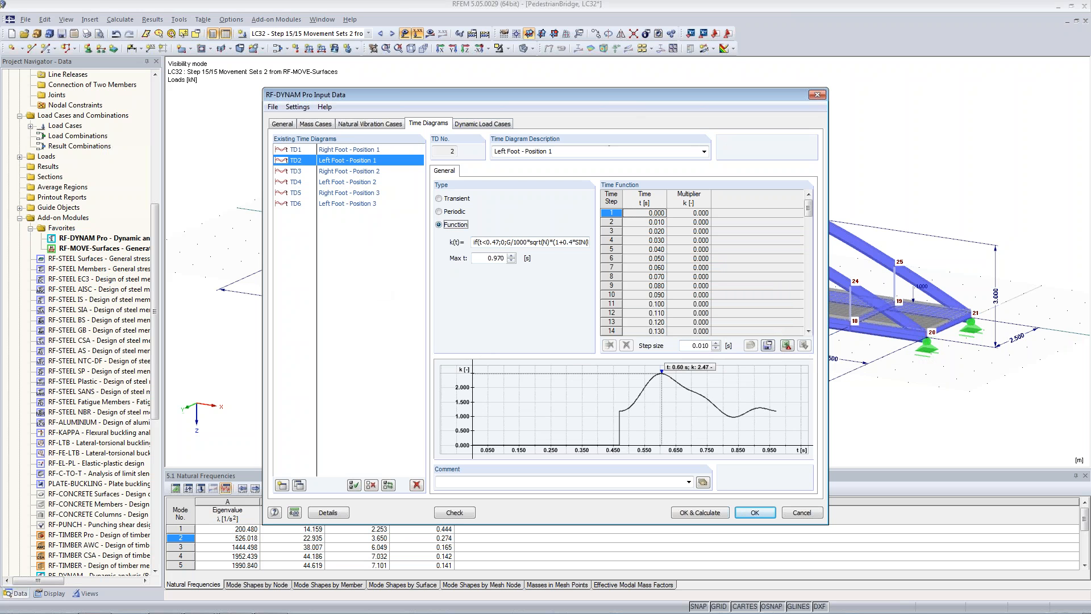
# Step: Describe dynamic load case DLC1 as "Walking - Vertical Direction"
pyautogui.click(497, 124)
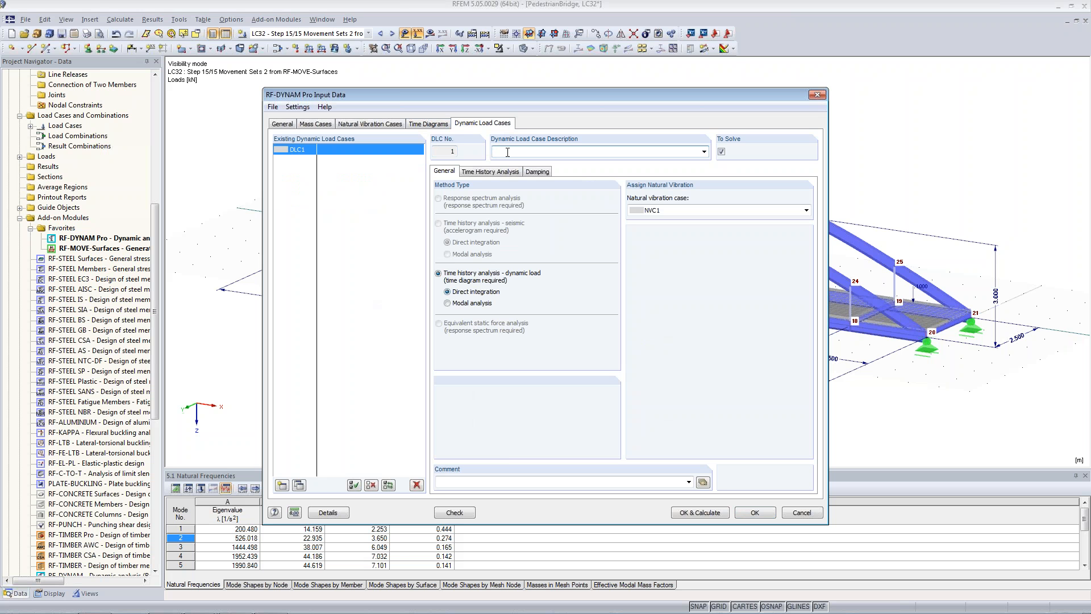
pyautogui.write('Walking - Vertical Direction')
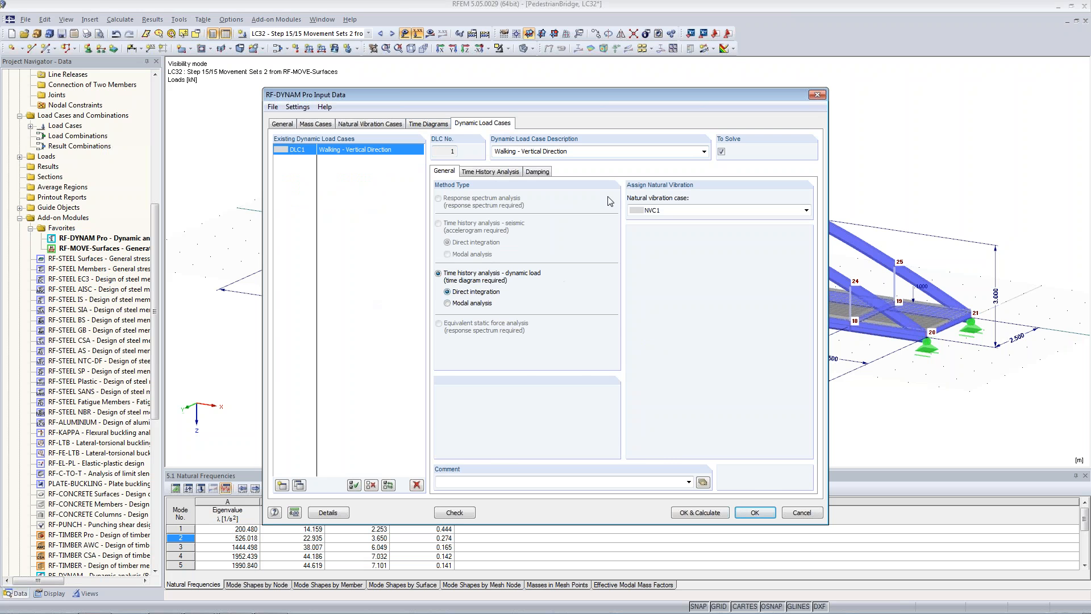
# Step: Set DLC1's time history integration to a time step of 0.01 s and a maximum time of 15 s
pyautogui.click(482, 172)
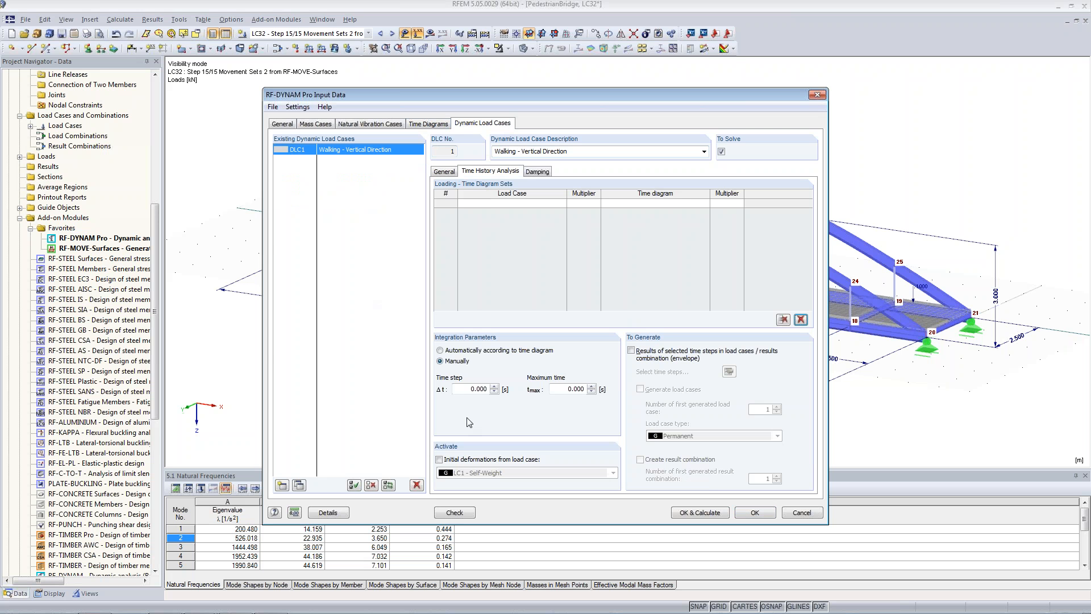
pyautogui.doubleClick(479, 389)
pyautogui.write('0')
pyautogui.press('Tab')
pyautogui.hotkey('shift', 'Tab')
pyautogui.click(482, 391)
pyautogui.press('Tab')
pyautogui.write('15')
pyautogui.press('Tab')
pyautogui.press('Tab')
# Step: Enable generating results of selected time steps for DLC1 and have a result combination created from them
pyautogui.click(631, 351)
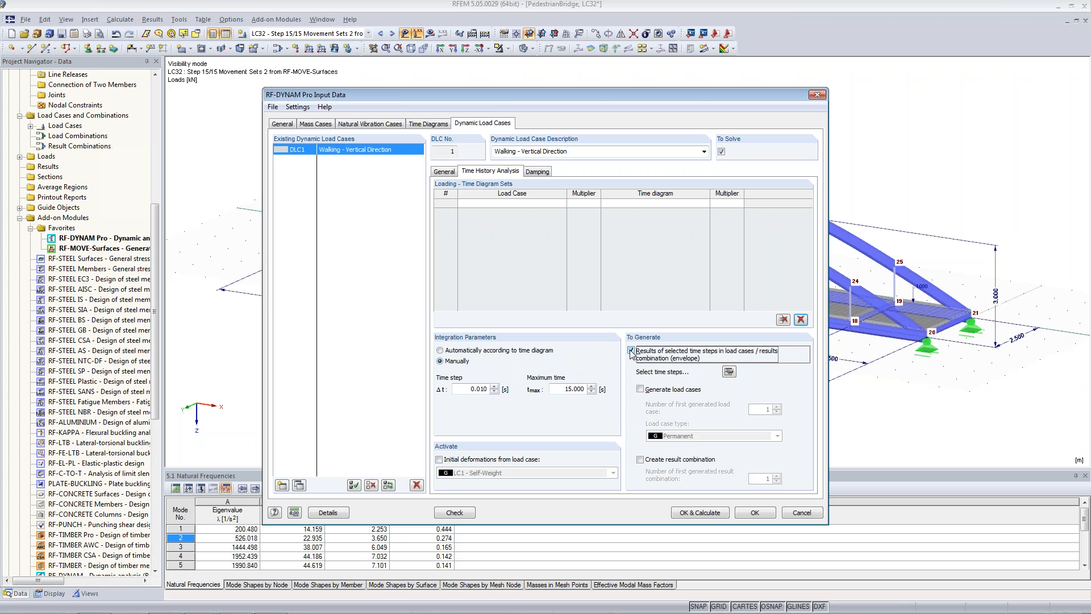
pyautogui.click(640, 459)
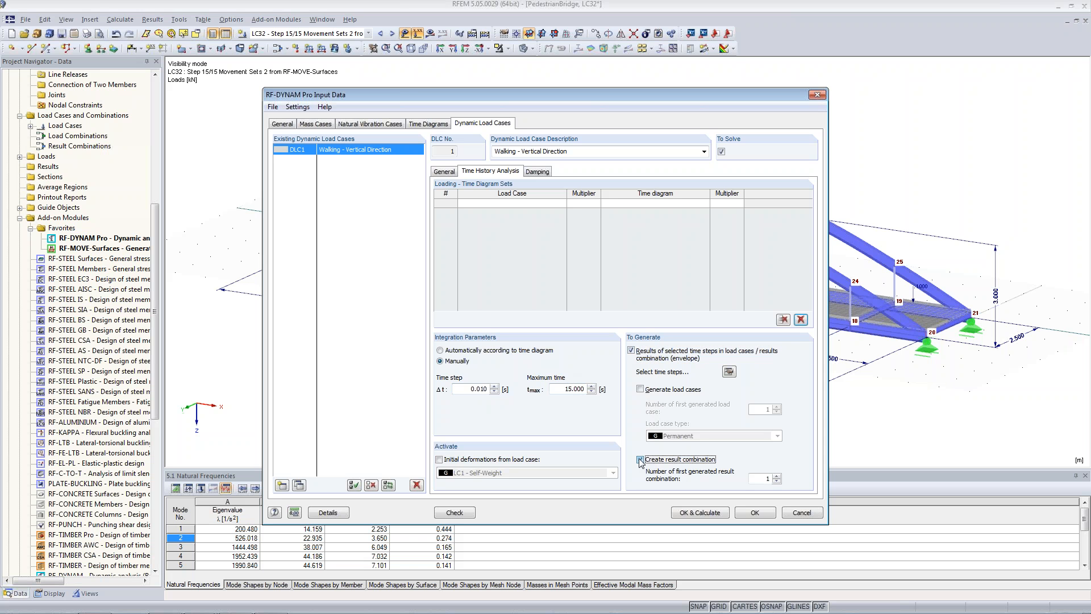
pyautogui.click(641, 390)
pyautogui.click(729, 371)
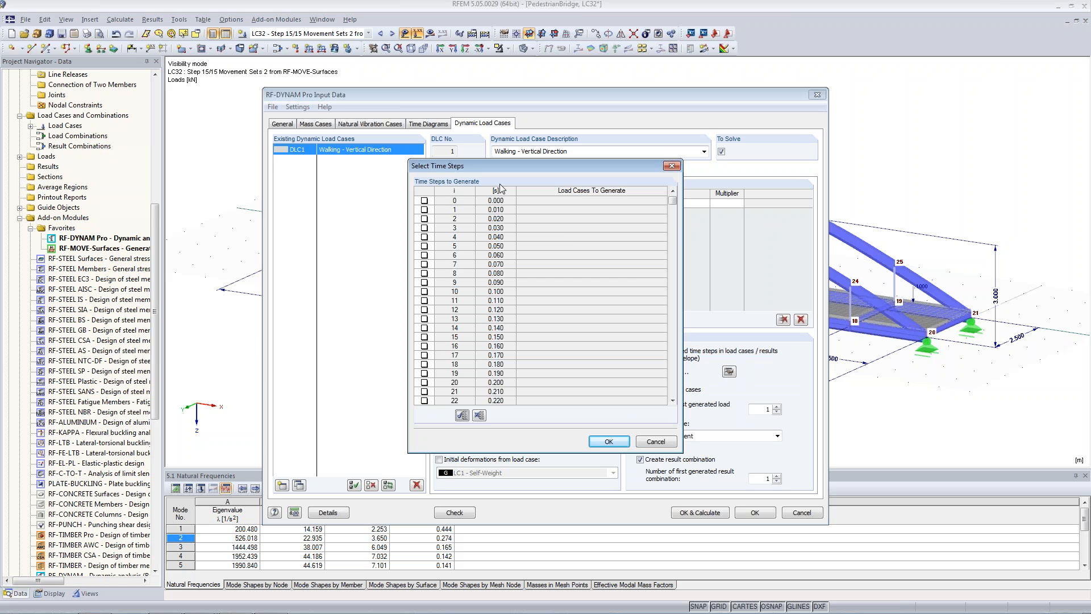
pyautogui.click(654, 444)
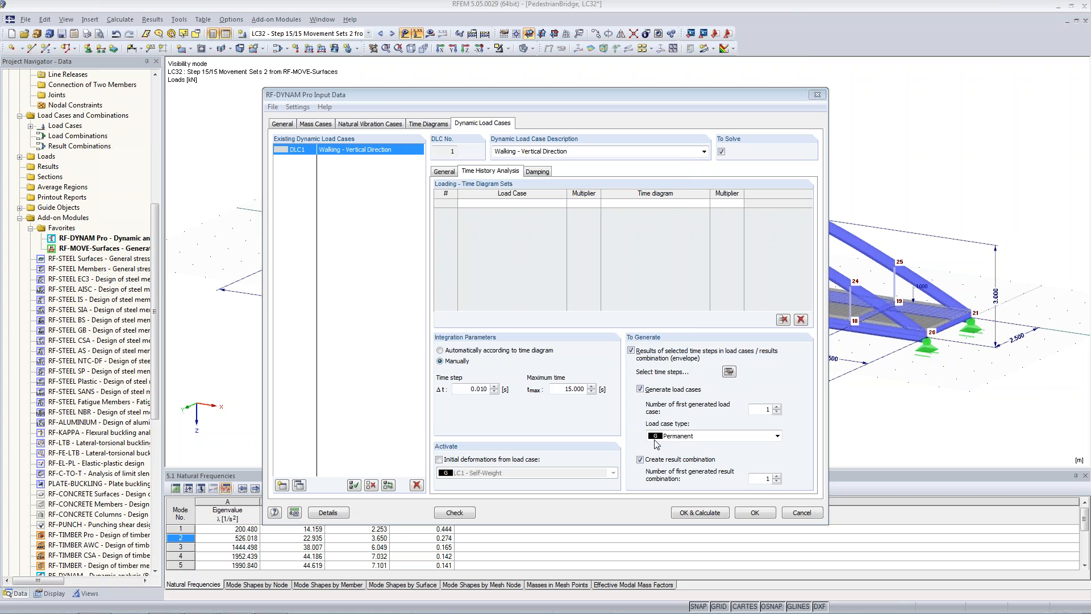
pyautogui.click(640, 388)
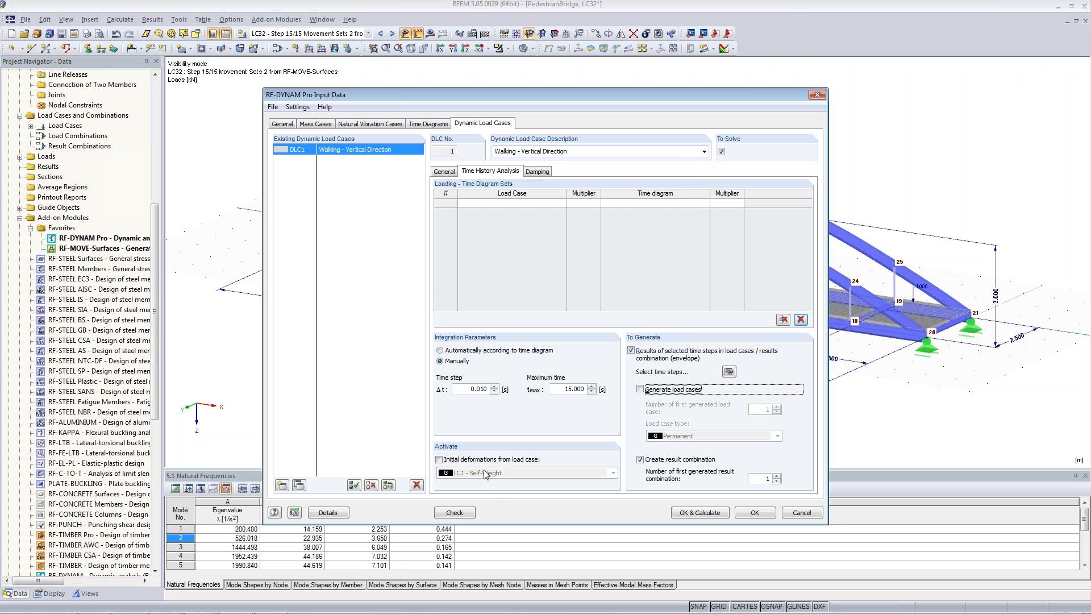
# Step: Choose Lehr's damping as the damping type for DLC1
pyautogui.click(539, 172)
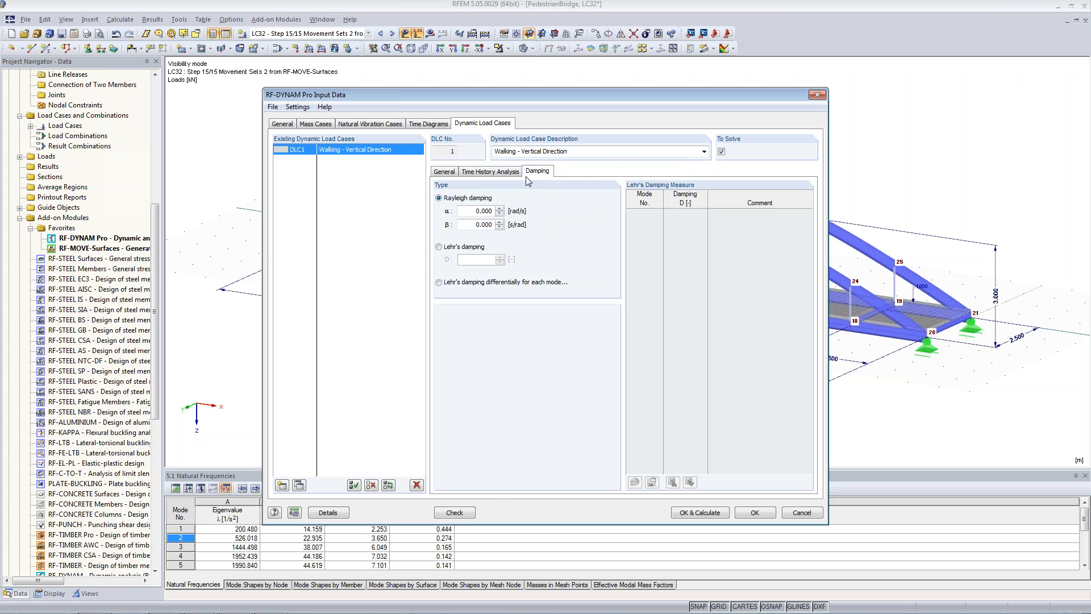
pyautogui.click(439, 246)
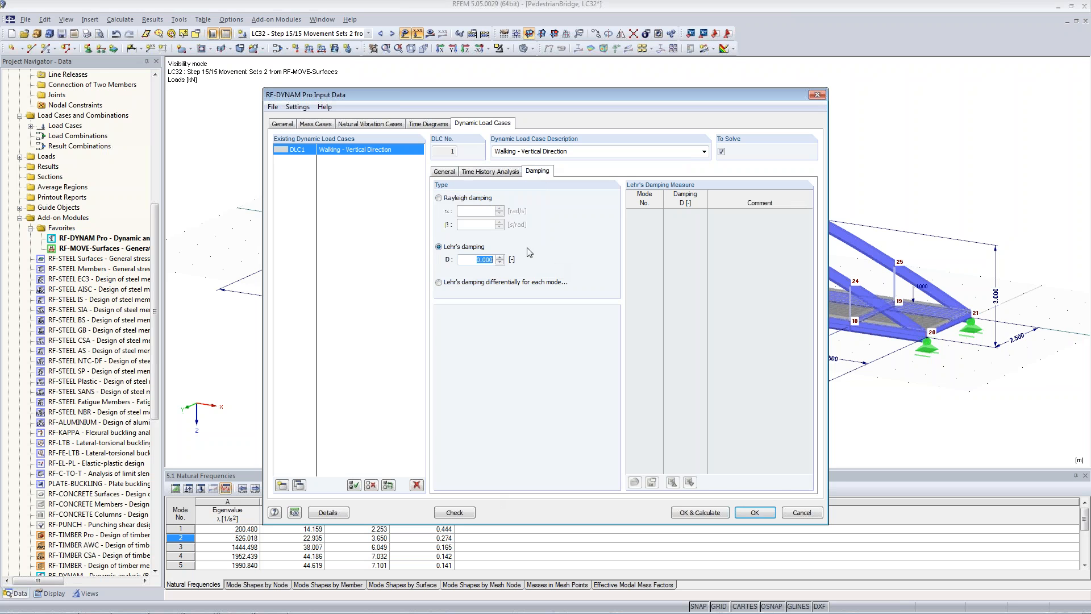
# Step: Add a time diagram set pairing load case LC2 (Step 1/16 Movement Sets 1) with TD1 Right Foot - Position 1
pyautogui.click(484, 172)
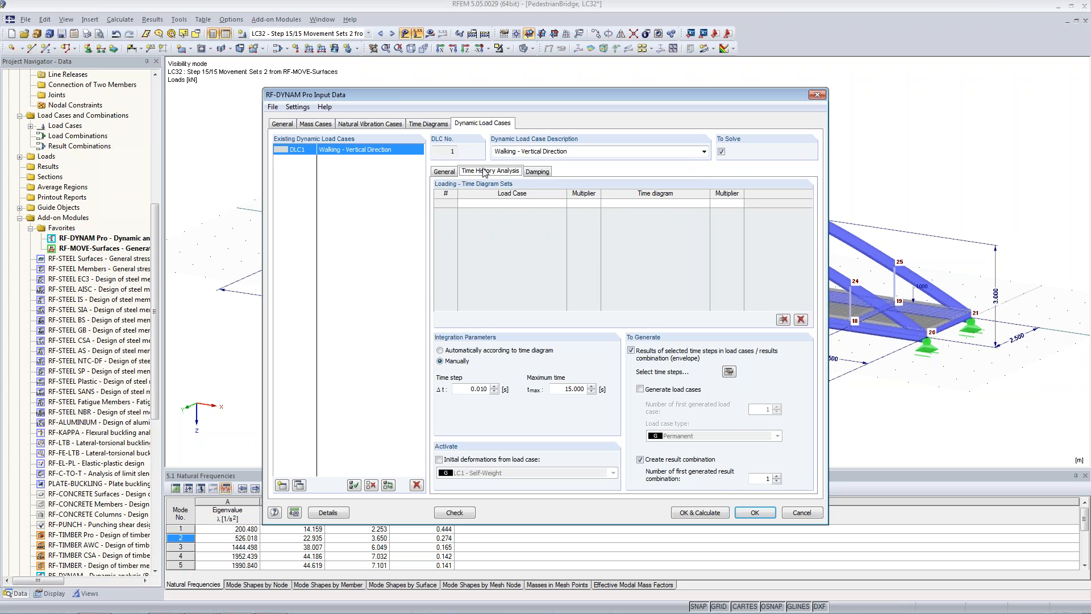
pyautogui.click(492, 203)
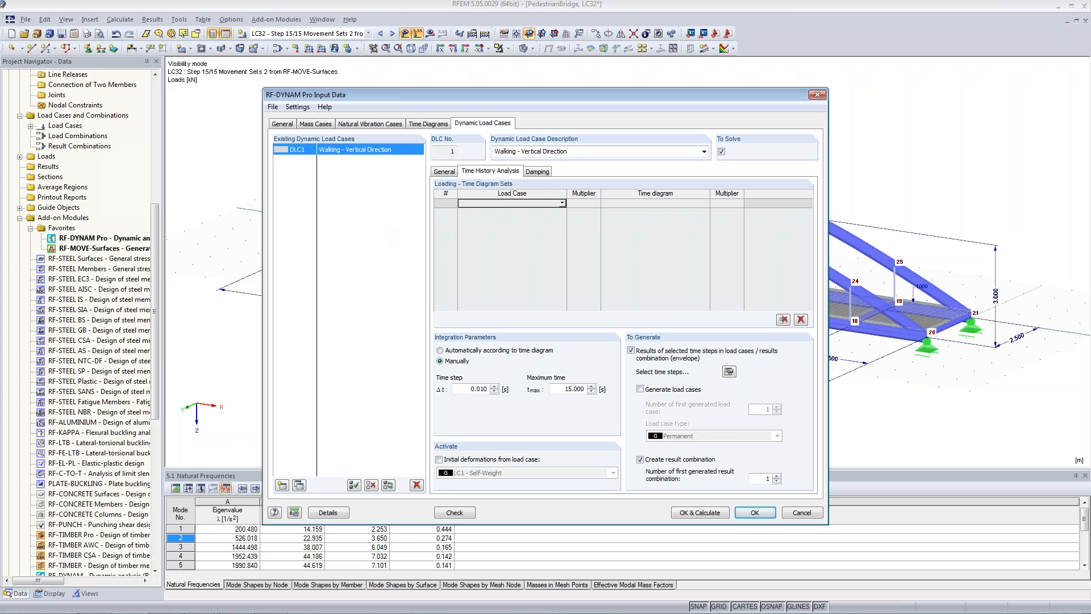
pyautogui.click(562, 202)
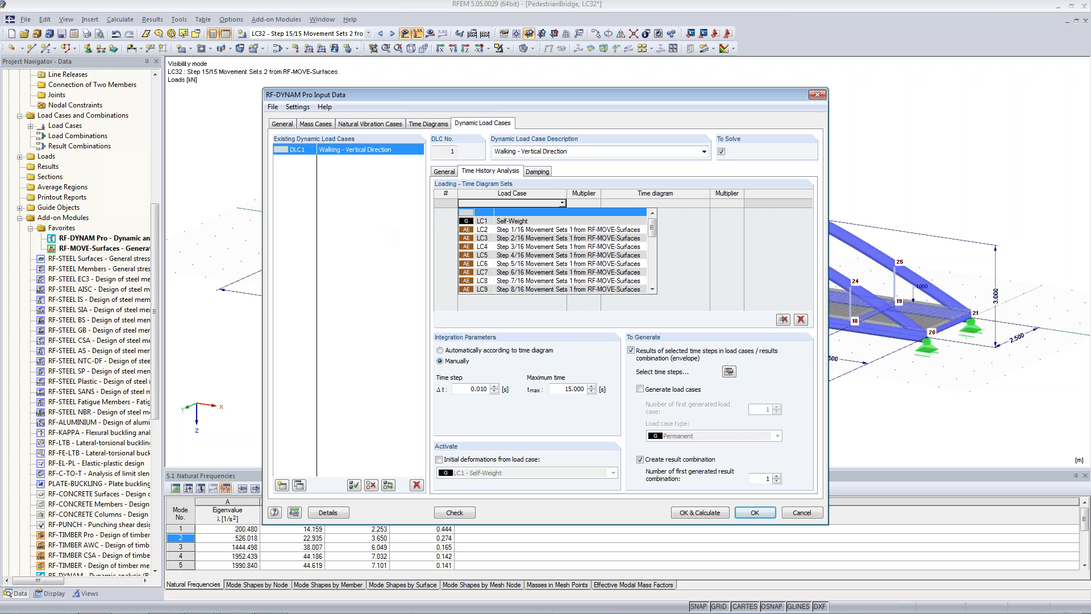
pyautogui.click(551, 229)
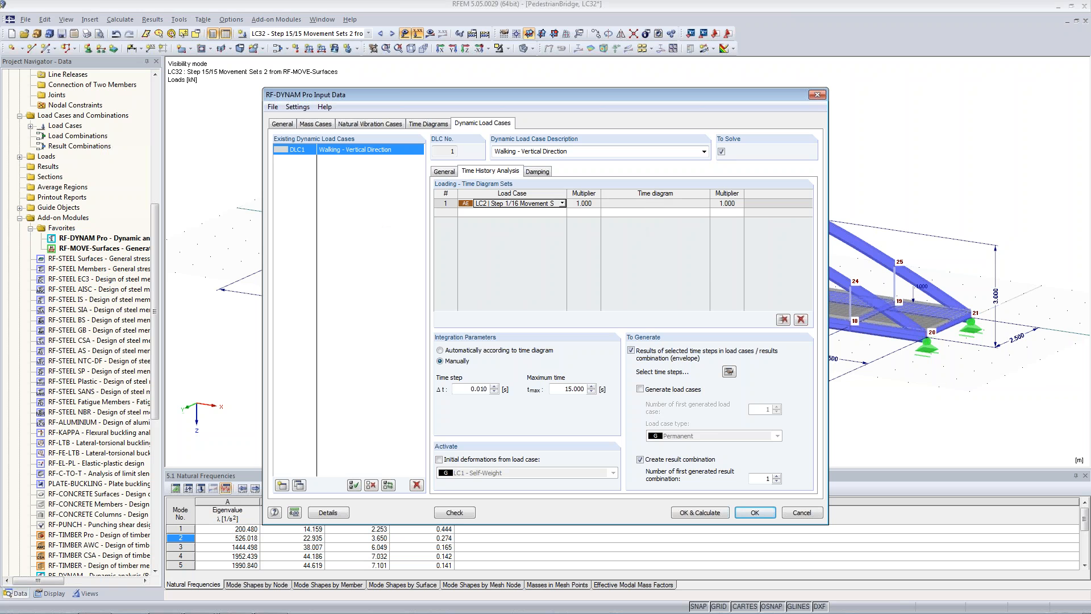
pyautogui.click(706, 203)
pyautogui.click(690, 219)
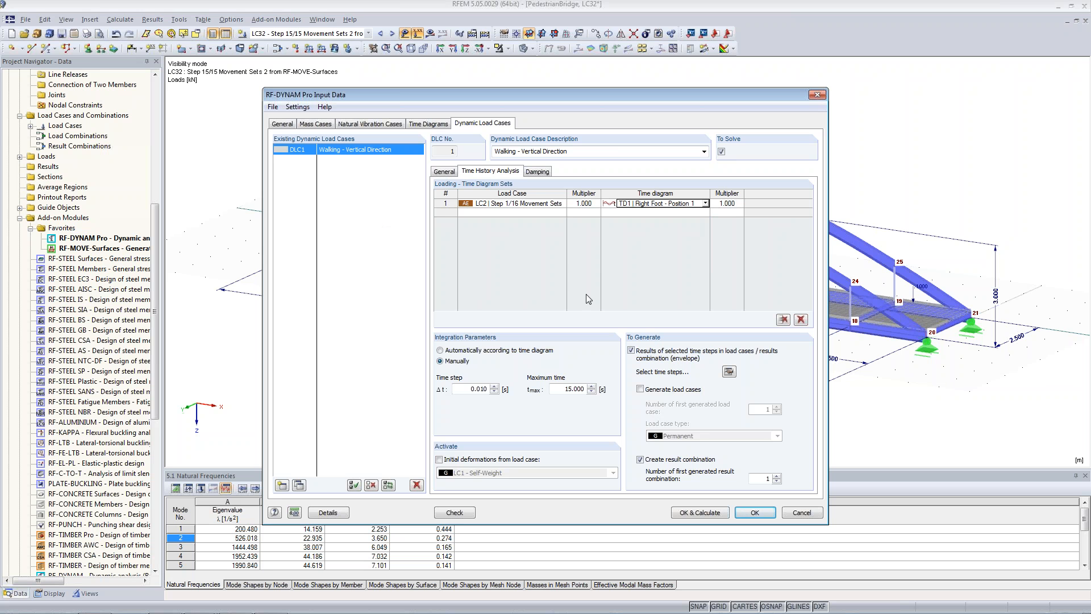
# Step: Add a second set pairing load case LC18 (Step 1/15 Movement Sets 2) with TD2 Left Foot - Position 1
pyautogui.click(546, 213)
pyautogui.click(562, 212)
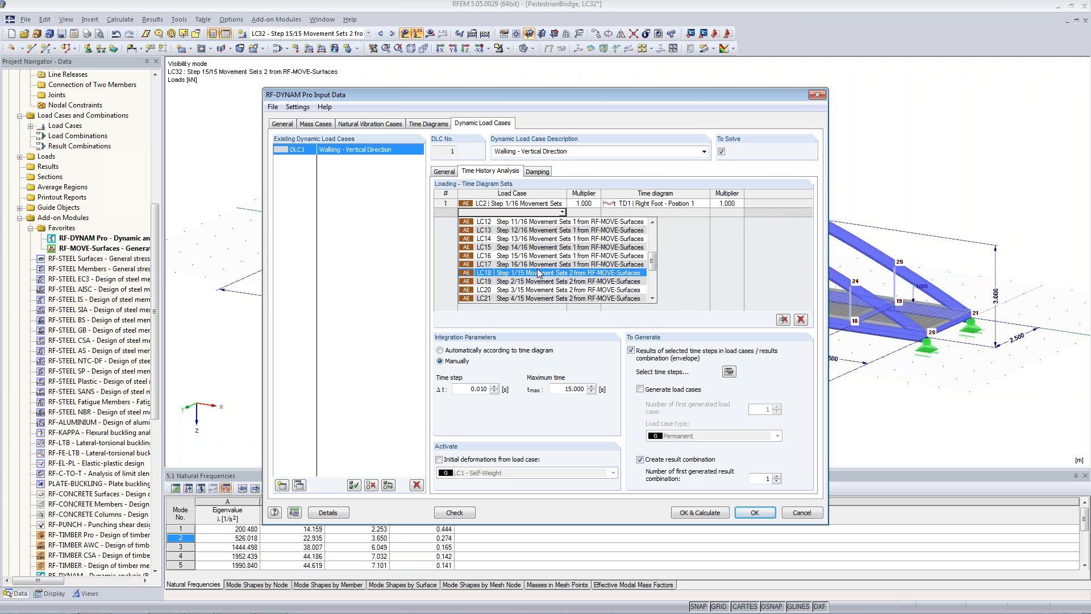
pyautogui.click(538, 273)
pyautogui.click(682, 212)
pyautogui.click(705, 212)
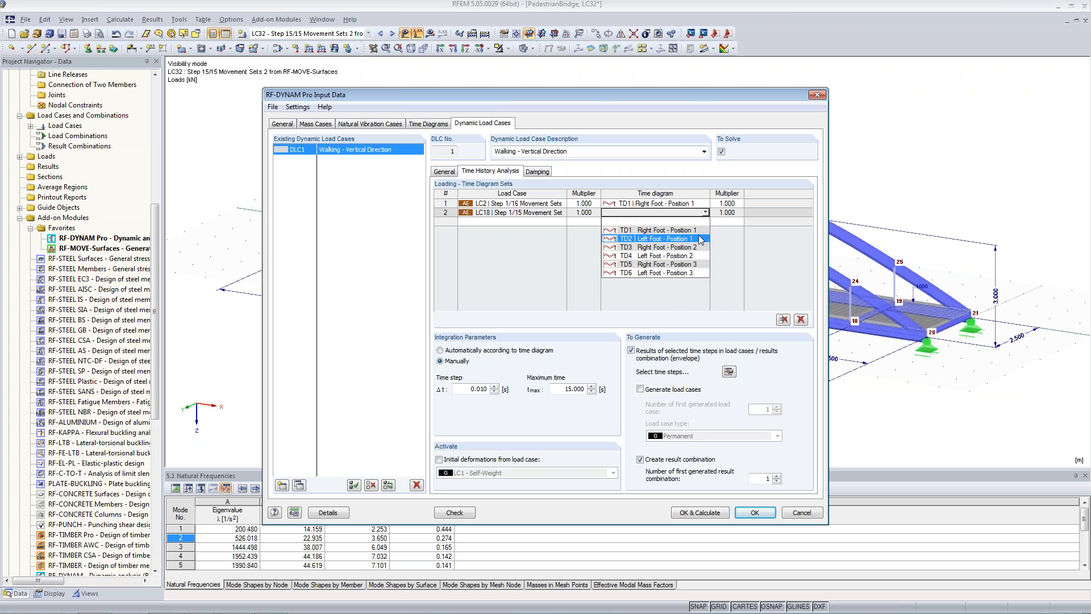
pyautogui.click(681, 230)
pyautogui.click(705, 211)
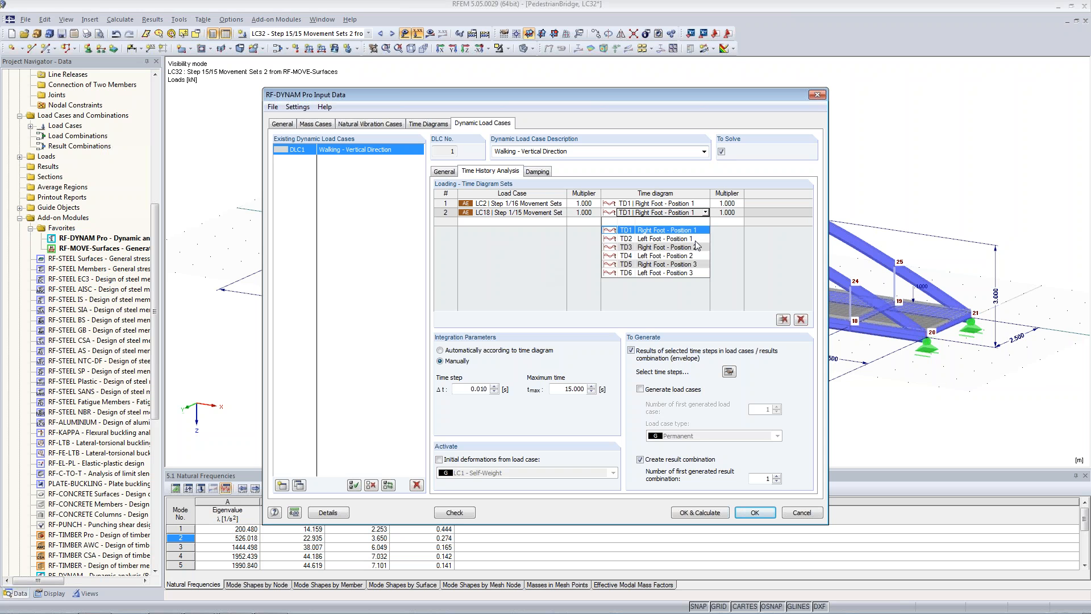
pyautogui.click(664, 239)
# Step: Add a third set pairing load case LC3 (Step 2/16 Movement Sets 1) with TD3 Right Foot - Position 2
pyautogui.click(543, 223)
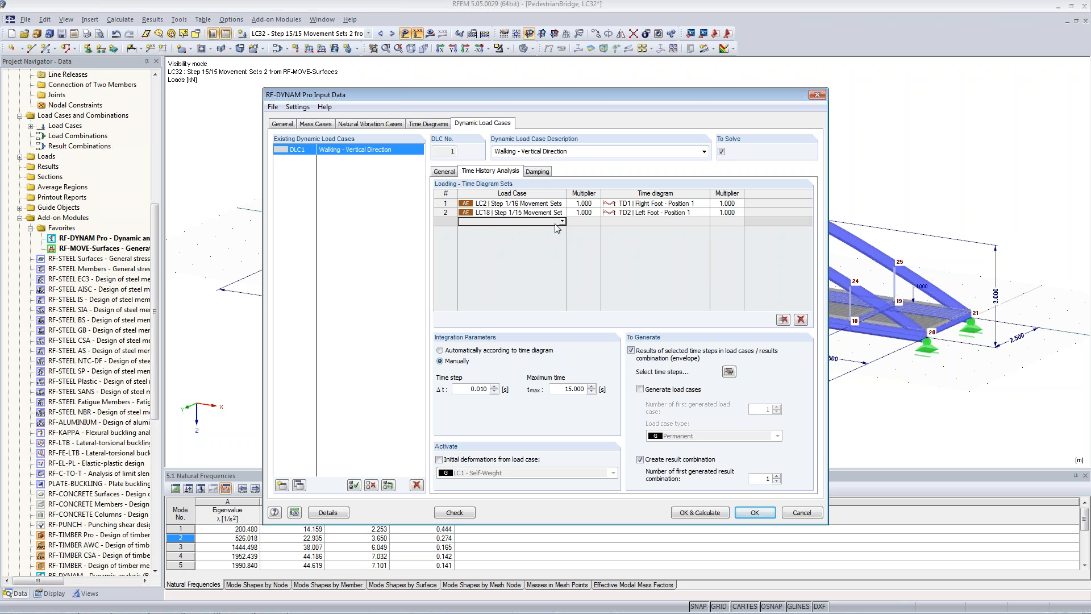
pyautogui.click(561, 221)
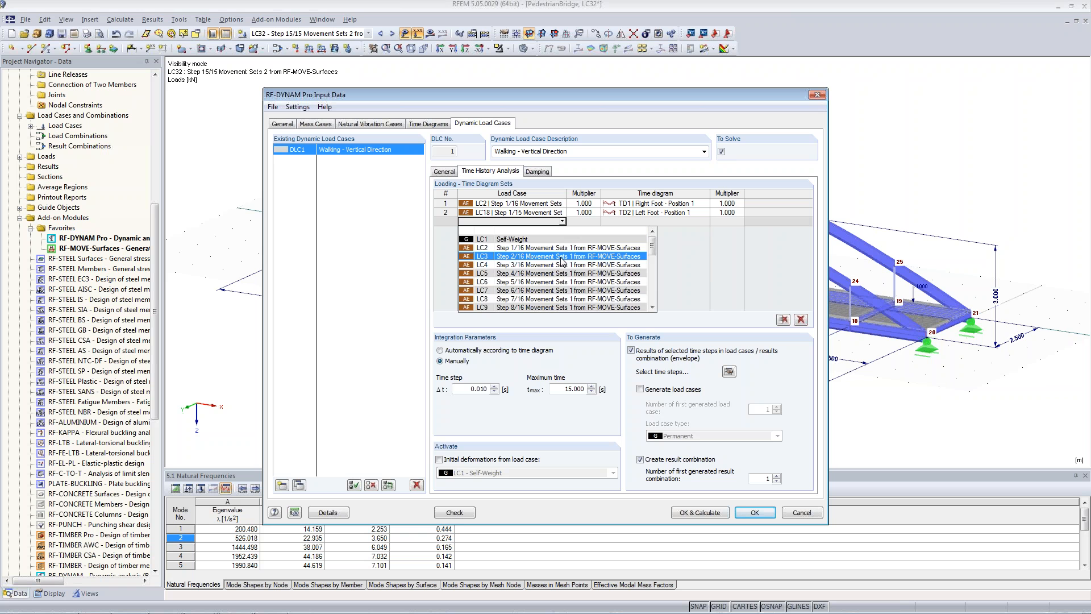
pyautogui.click(562, 256)
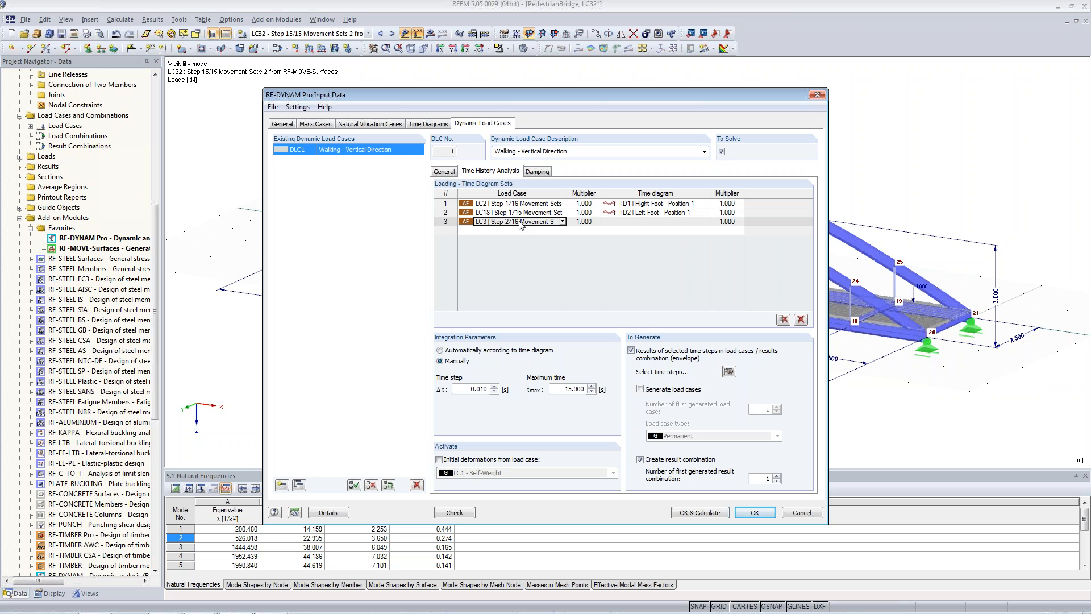
pyautogui.click(647, 222)
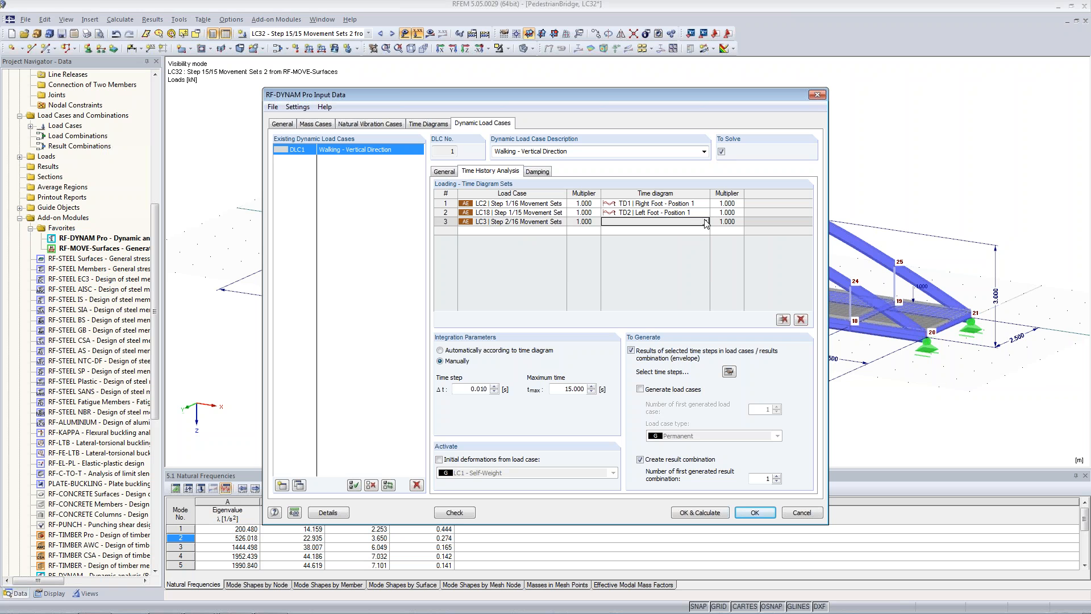
pyautogui.click(705, 222)
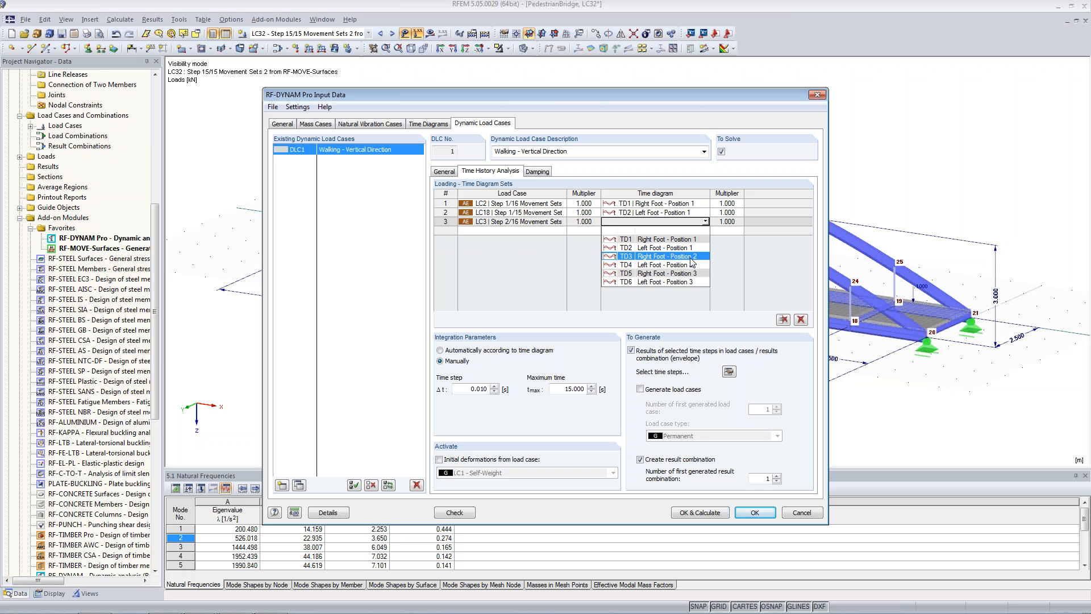
pyautogui.click(692, 262)
# Step: Add a fourth set pairing load case LC19 (Step 2/15 Movement Sets 2) with TD4 Left Foot - Position 2
pyautogui.click(550, 229)
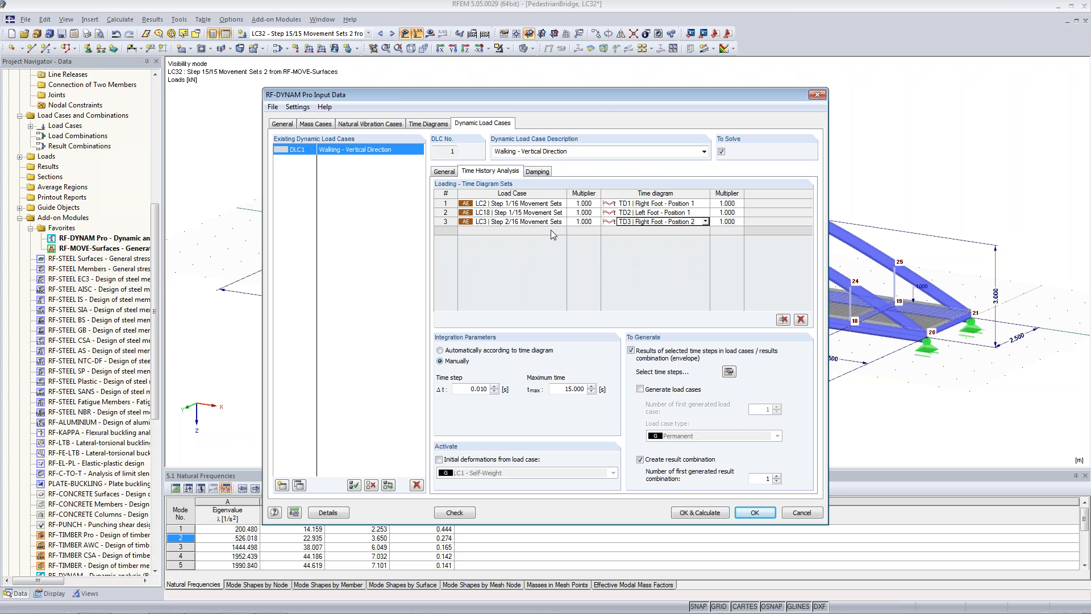
pyautogui.click(562, 231)
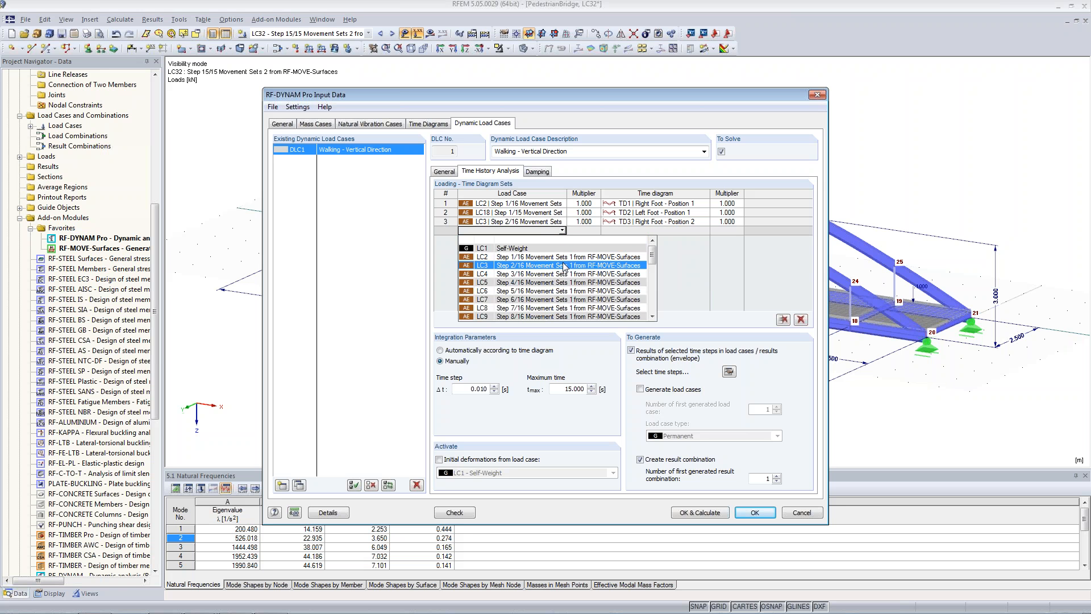
pyautogui.scroll(-4, 564, 266)
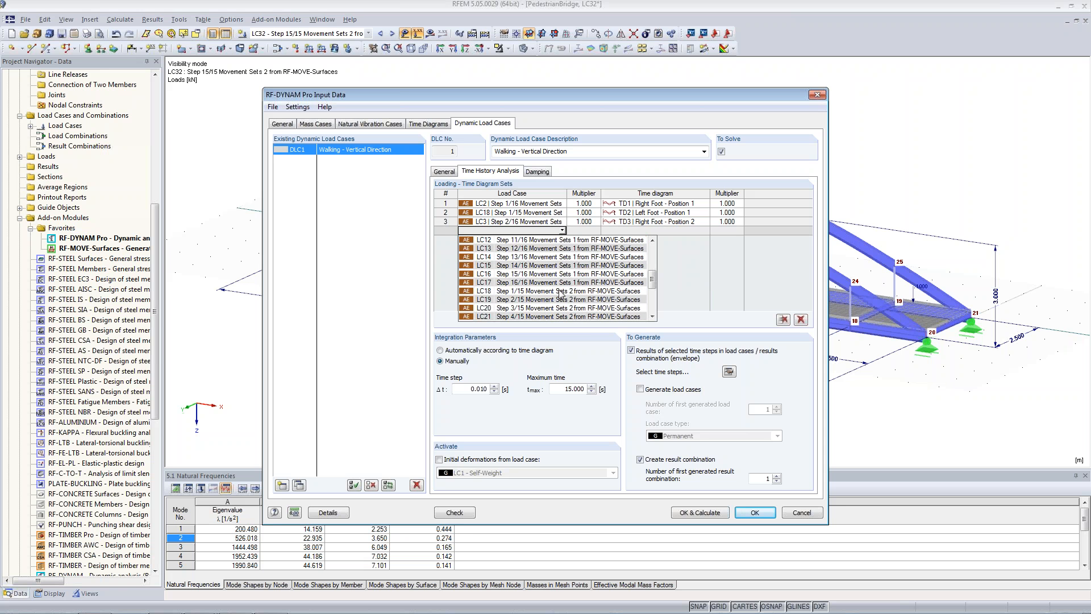
pyautogui.click(563, 300)
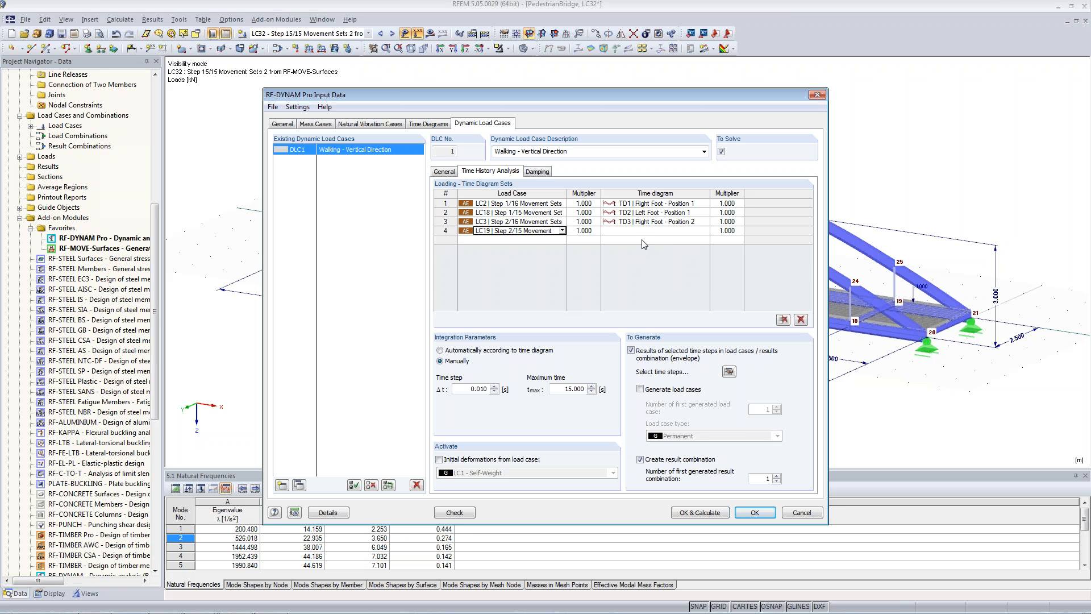
pyautogui.click(705, 231)
pyautogui.click(687, 275)
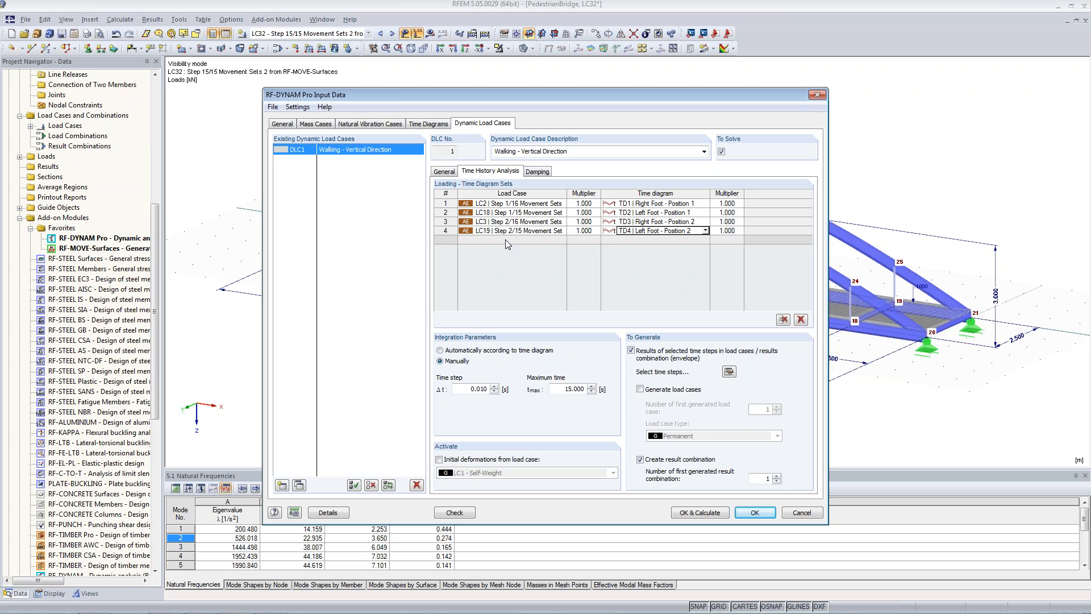
# Step: Add a fifth set pairing load case LC4 (Step 3/16 Movement Sets 1) with TD5 Right Foot - Position 3
pyautogui.click(506, 240)
pyautogui.click(561, 240)
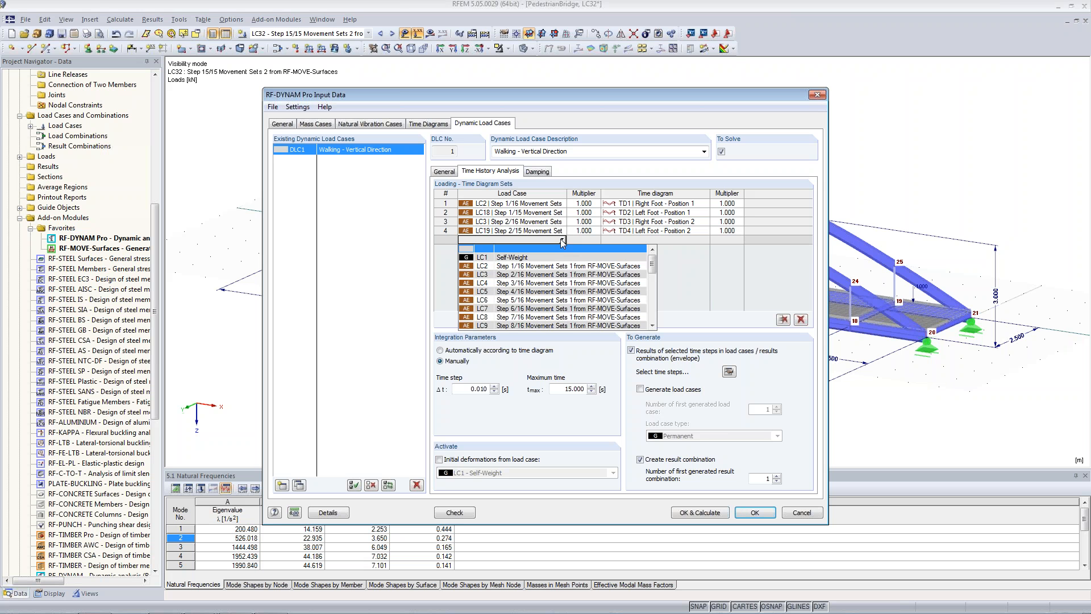
pyautogui.click(559, 279)
pyautogui.click(654, 240)
pyautogui.click(705, 240)
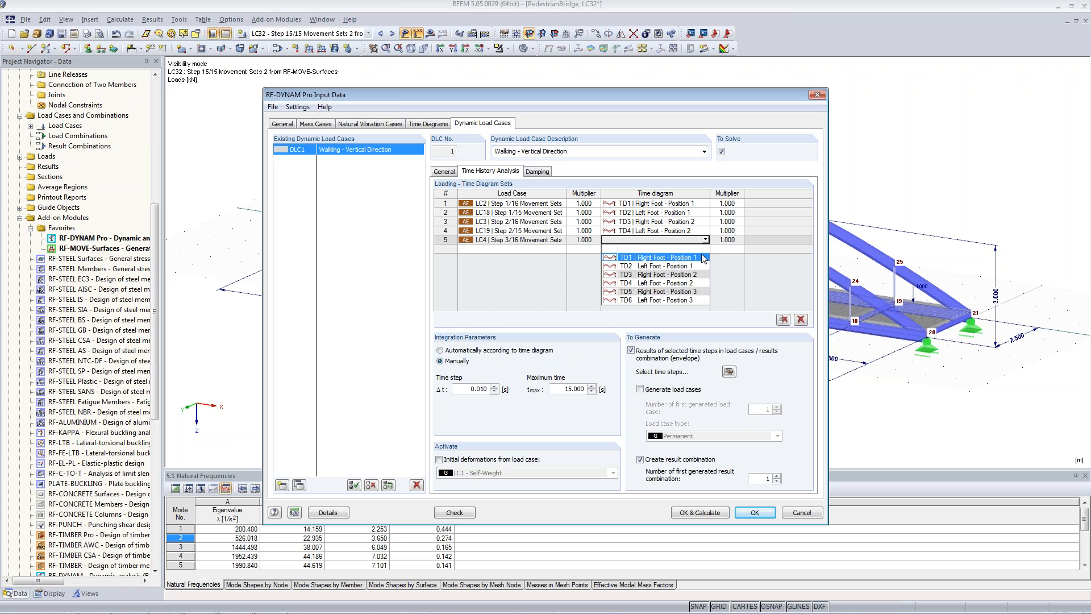
pyautogui.click(696, 292)
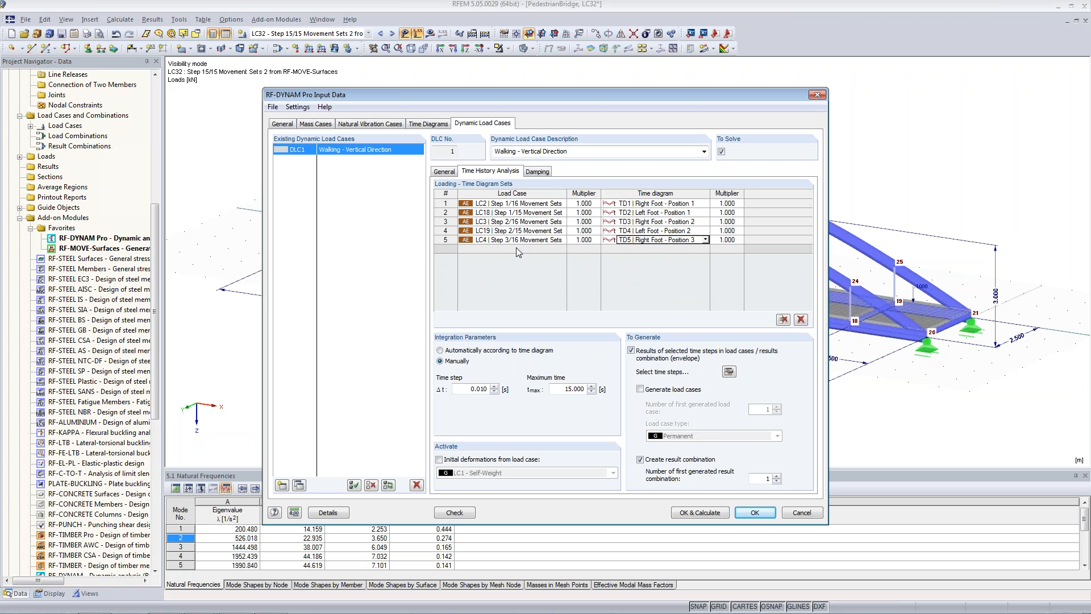
# Step: Add a sixth set pairing LC20 (Step 3/15 Movement Sets 2) with TD6 Left Foot - Position 3, and accept the RF-DYNAM Pro input
pyautogui.click(558, 250)
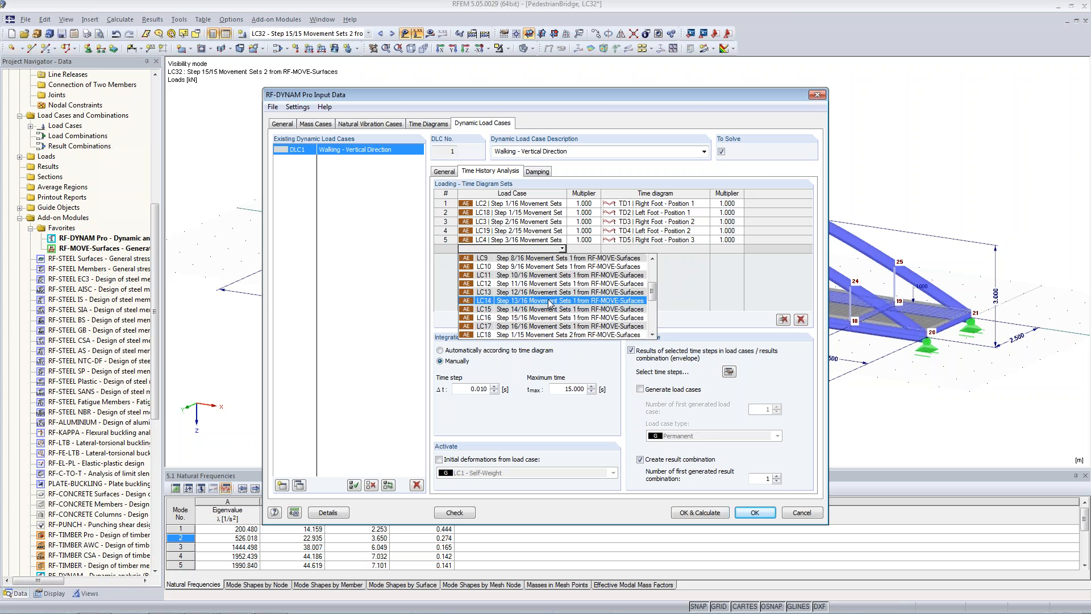
pyautogui.scroll(-1, 546, 331)
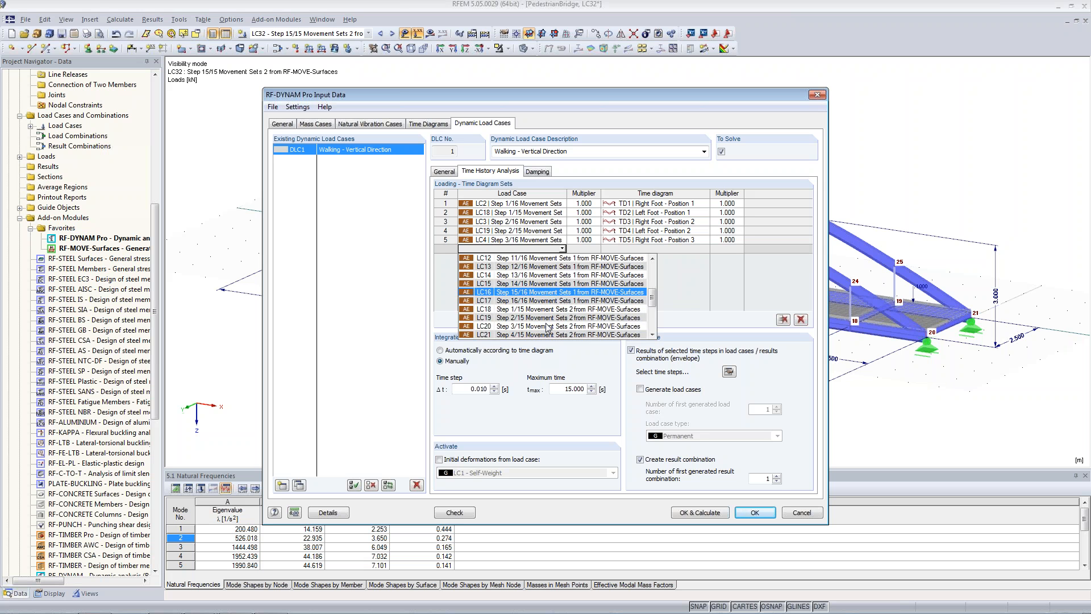
pyautogui.click(548, 333)
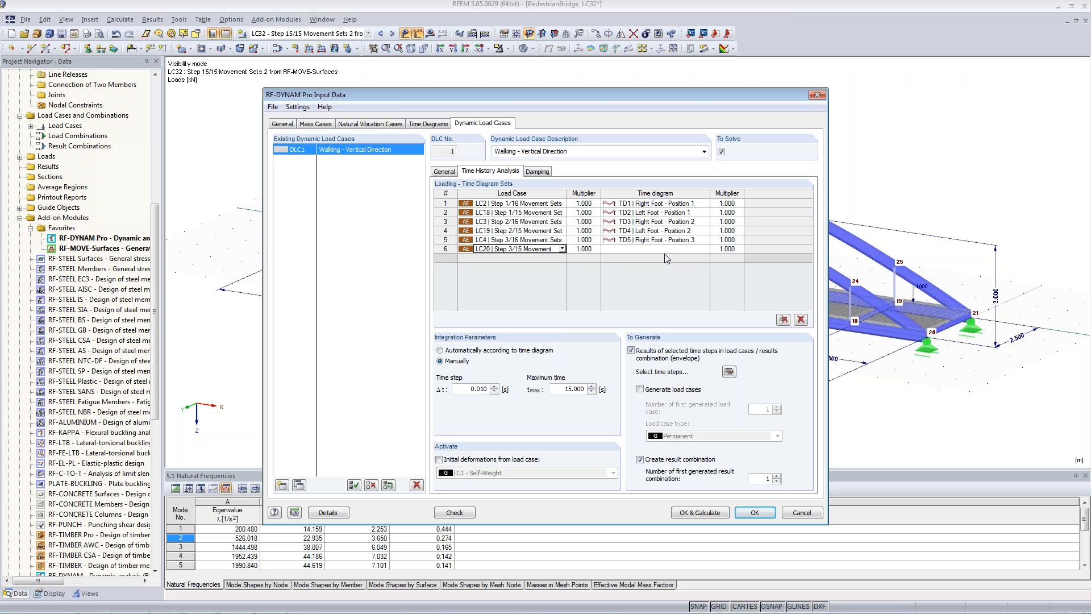
pyautogui.click(706, 251)
pyautogui.click(688, 311)
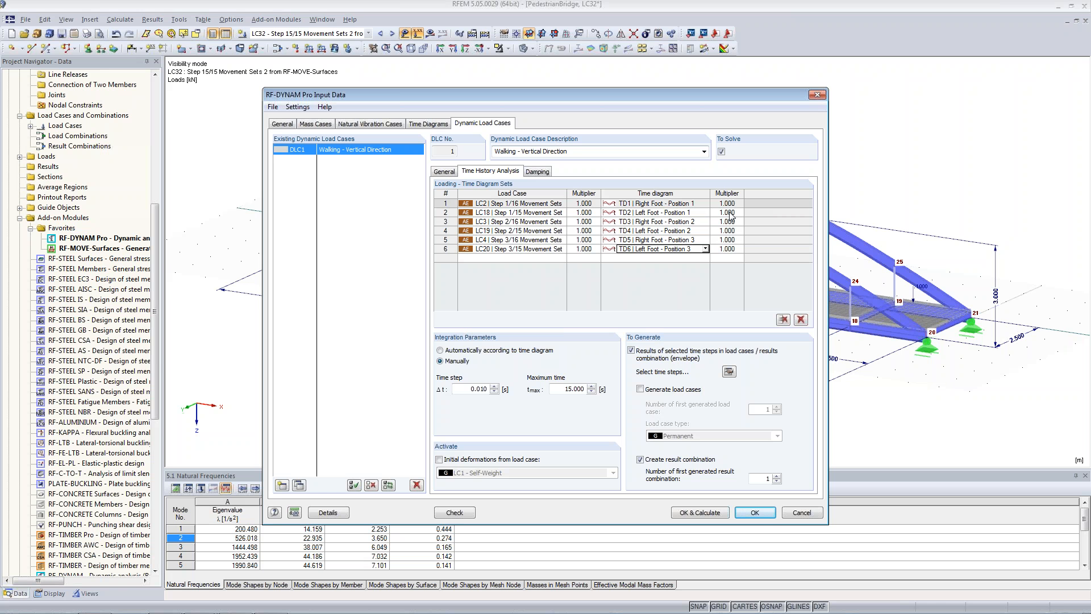
pyautogui.click(758, 513)
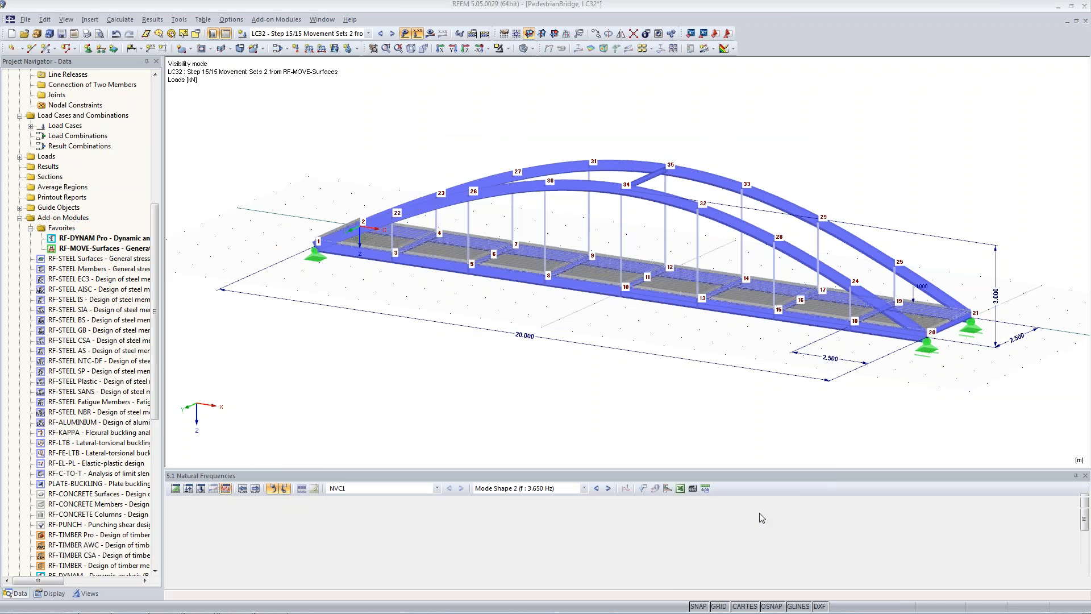
# Step: Switch to the PedestrianBridge_DYNAMInput model and open its RF-DYNAM Pro module
pyautogui.click(320, 20)
pyautogui.click(369, 175)
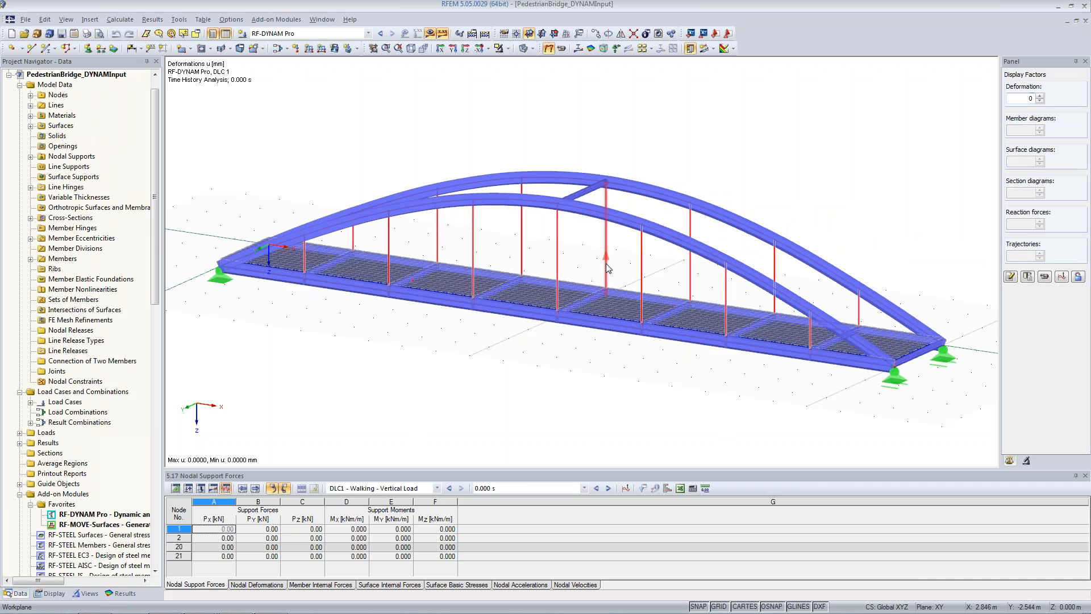
pyautogui.doubleClick(89, 514)
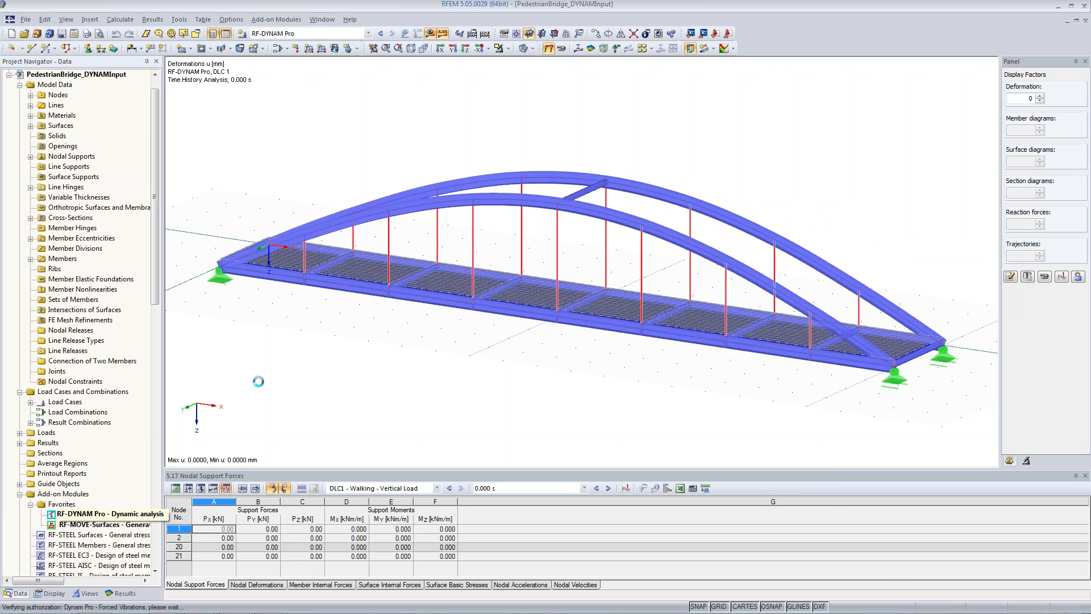
# Step: Examine the time diagrams from TD1 Right Foot - Position 1 through TD31 Right Foot - Position 16, comparing their functions and curves
pyautogui.click(446, 125)
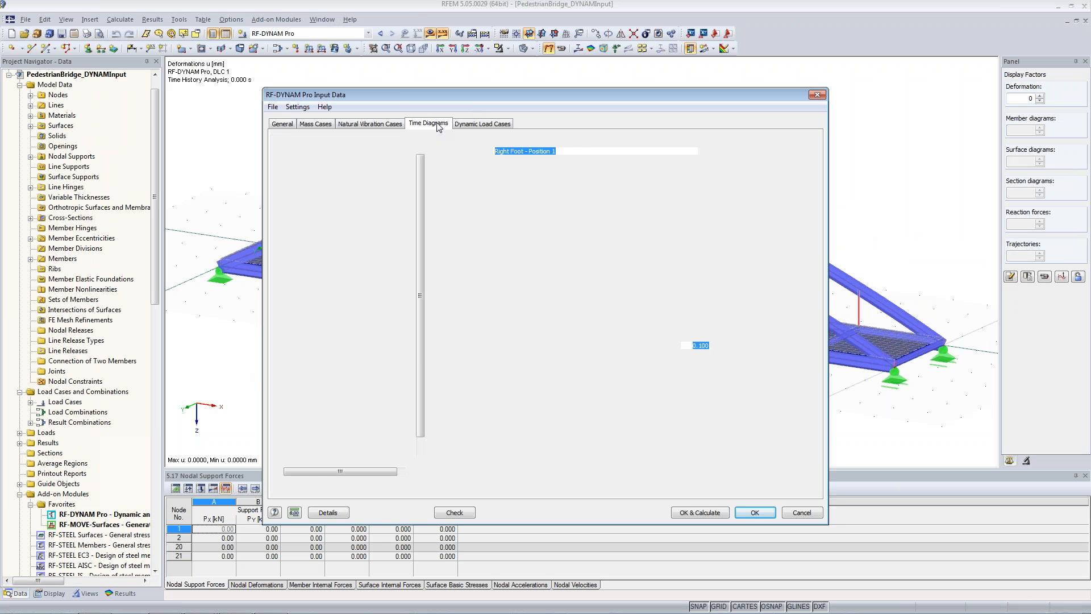
pyautogui.moveTo(423, 167); pyautogui.dragTo(421, 224)
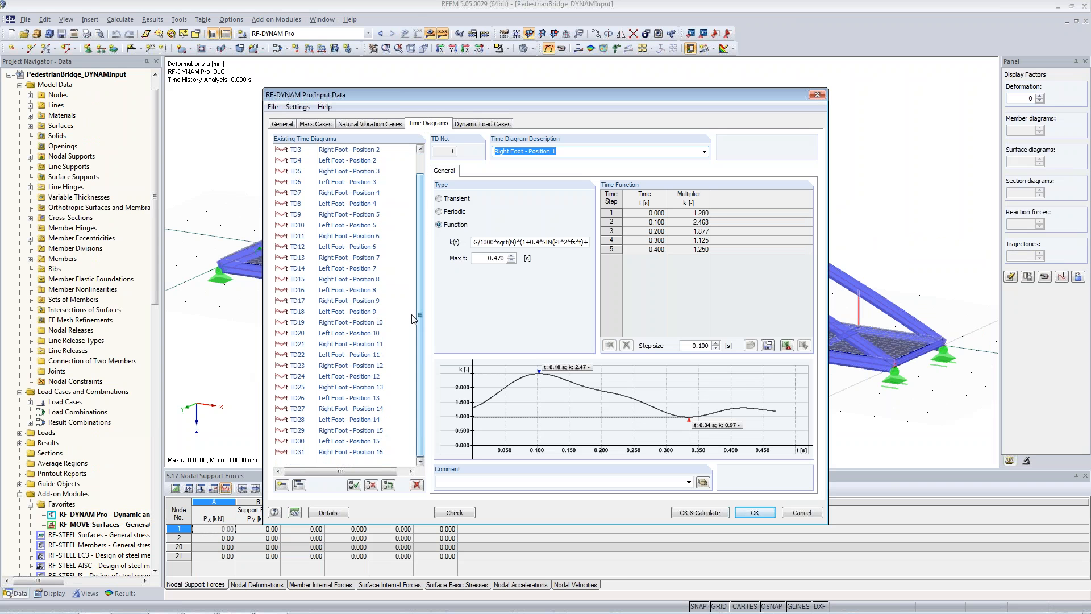
pyautogui.click(345, 450)
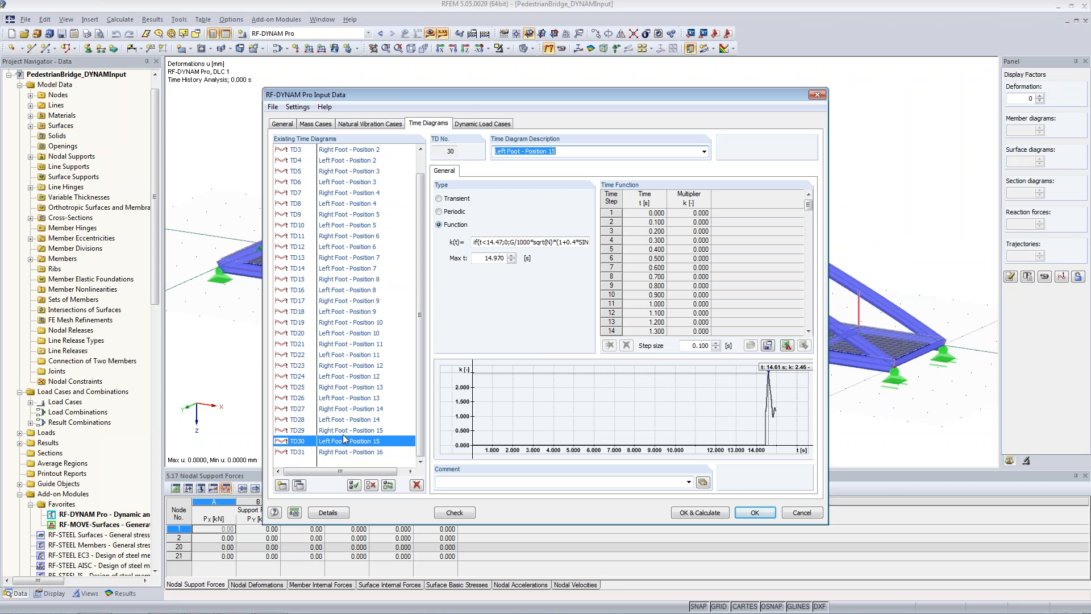
pyautogui.scroll(1, 407, 310)
pyautogui.click(362, 149)
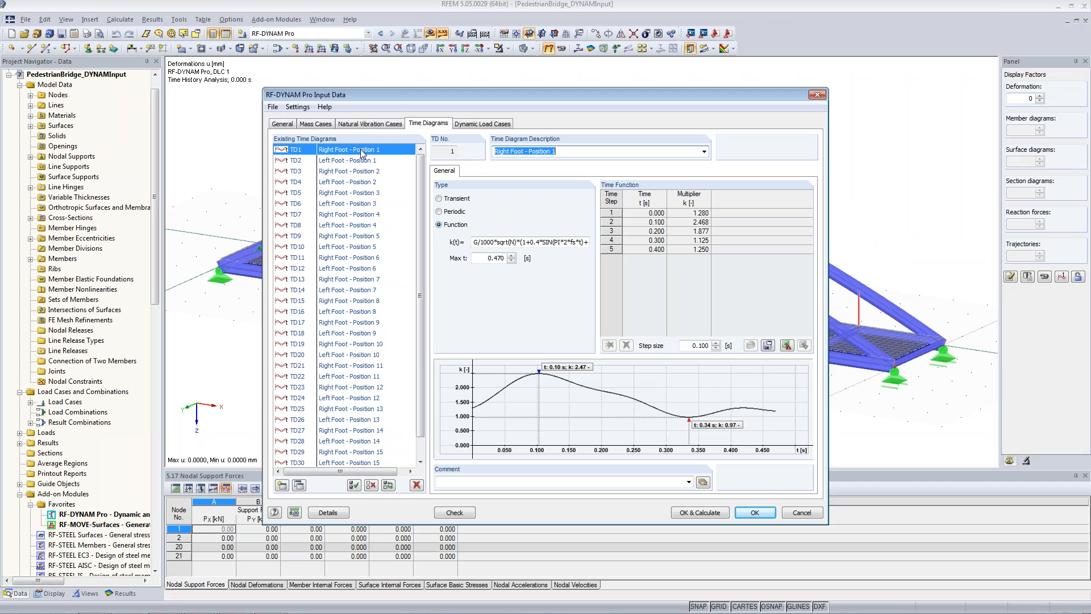
pyautogui.click(325, 204)
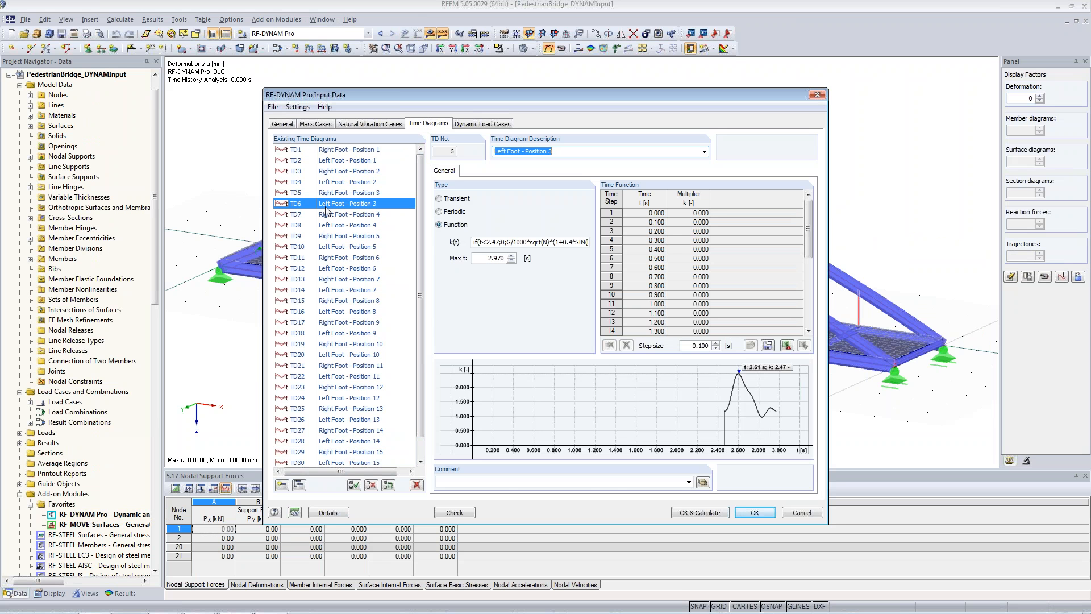
pyautogui.click(331, 216)
pyautogui.click(331, 225)
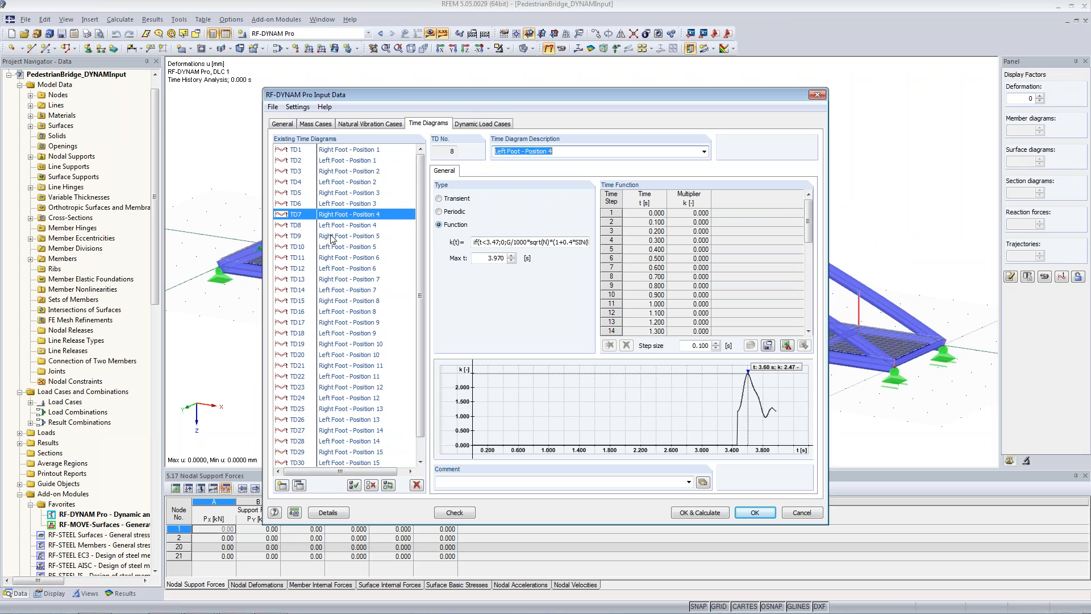
pyautogui.click(333, 236)
pyautogui.click(333, 248)
pyautogui.click(327, 267)
pyautogui.click(341, 292)
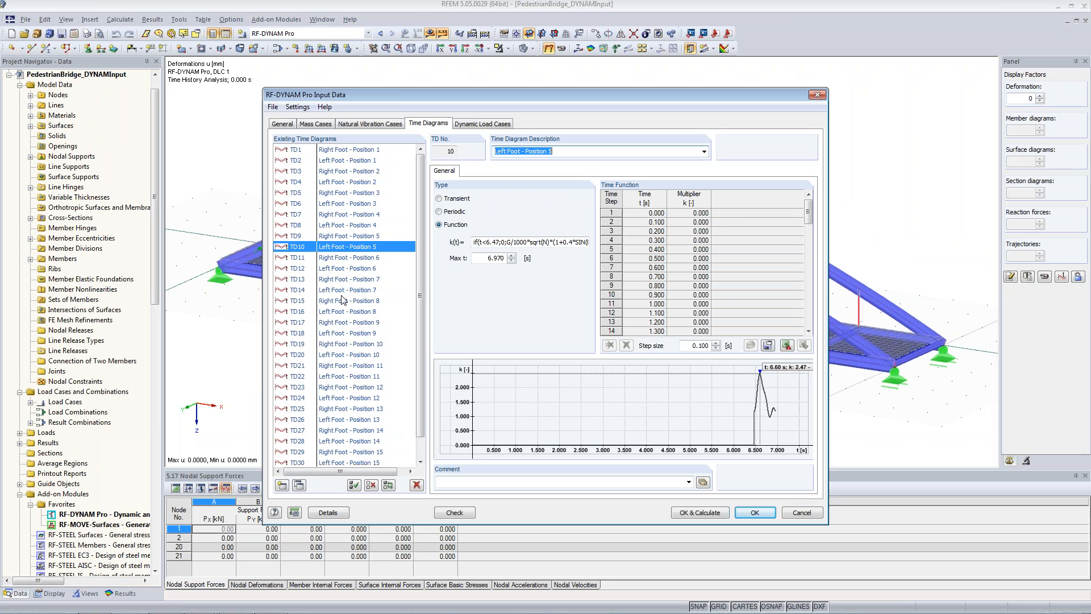
pyautogui.click(344, 313)
pyautogui.click(330, 387)
pyautogui.scroll(-1, 337, 439)
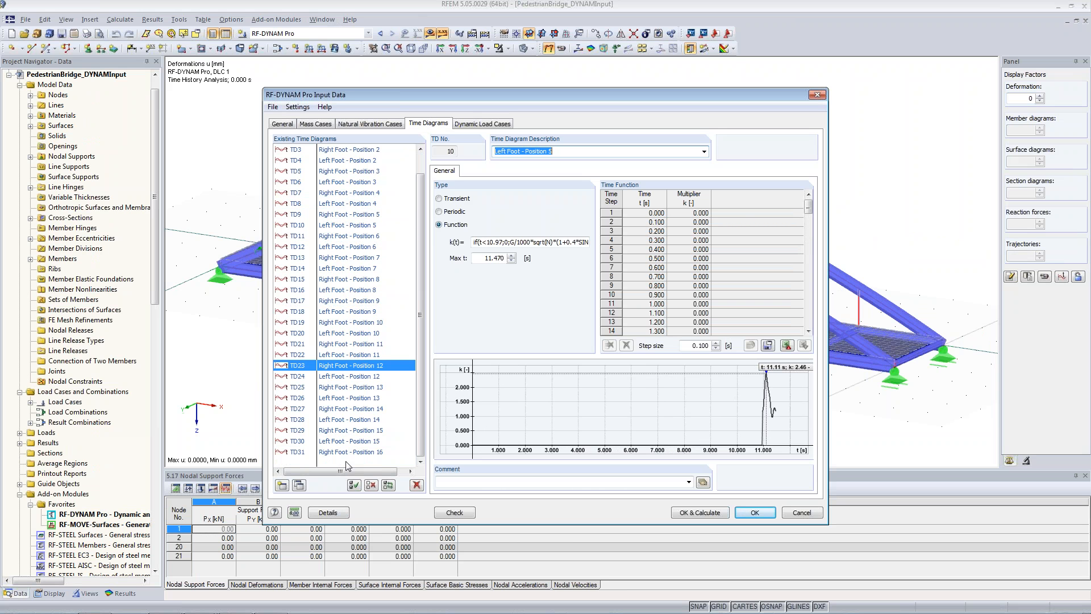
pyautogui.click(344, 452)
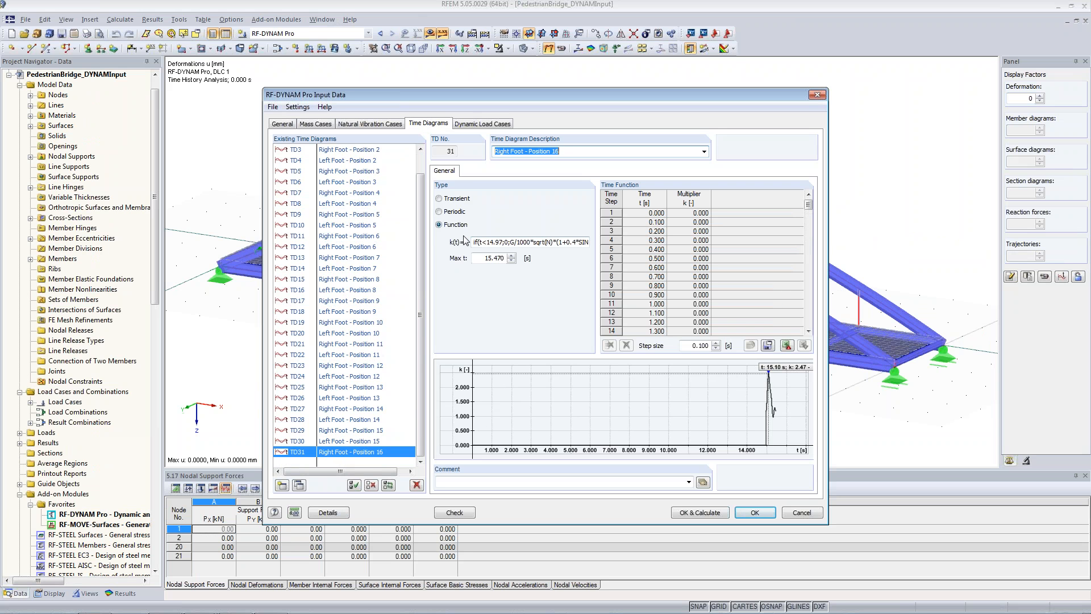
# Step: Review the method type, time diagram sets, integration parameters and damping of dynamic load case DLC1 Walking - Vertical Load
pyautogui.click(483, 124)
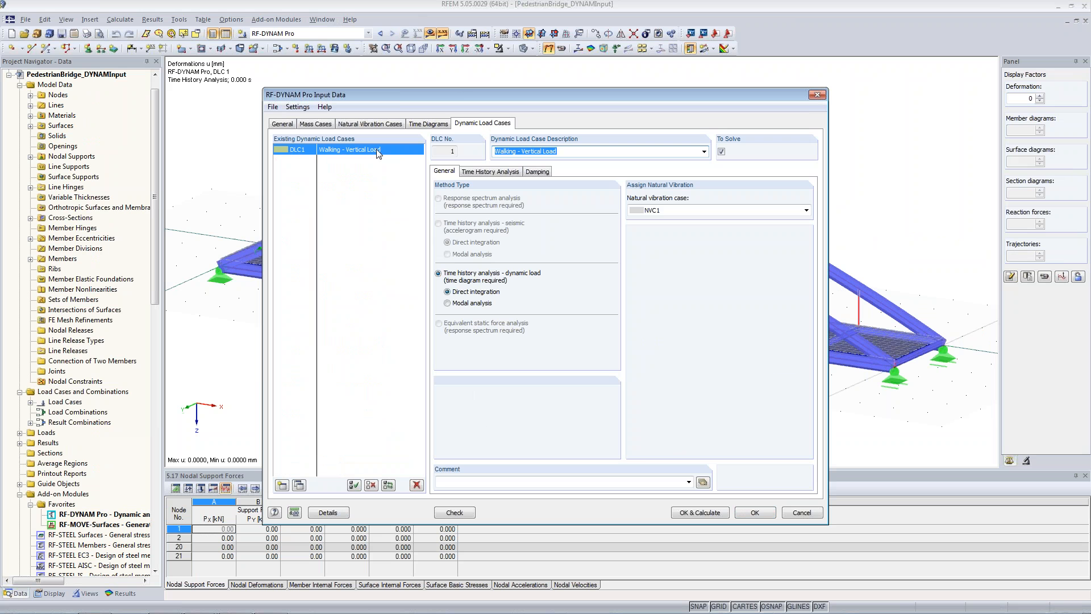
pyautogui.click(489, 172)
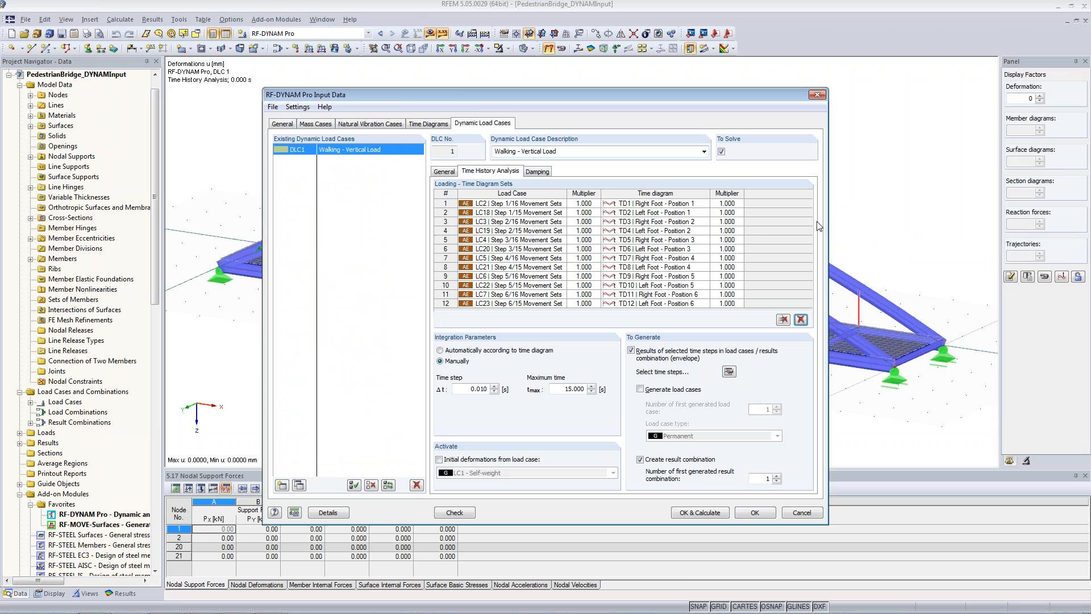
pyautogui.scroll(-7, 741, 265)
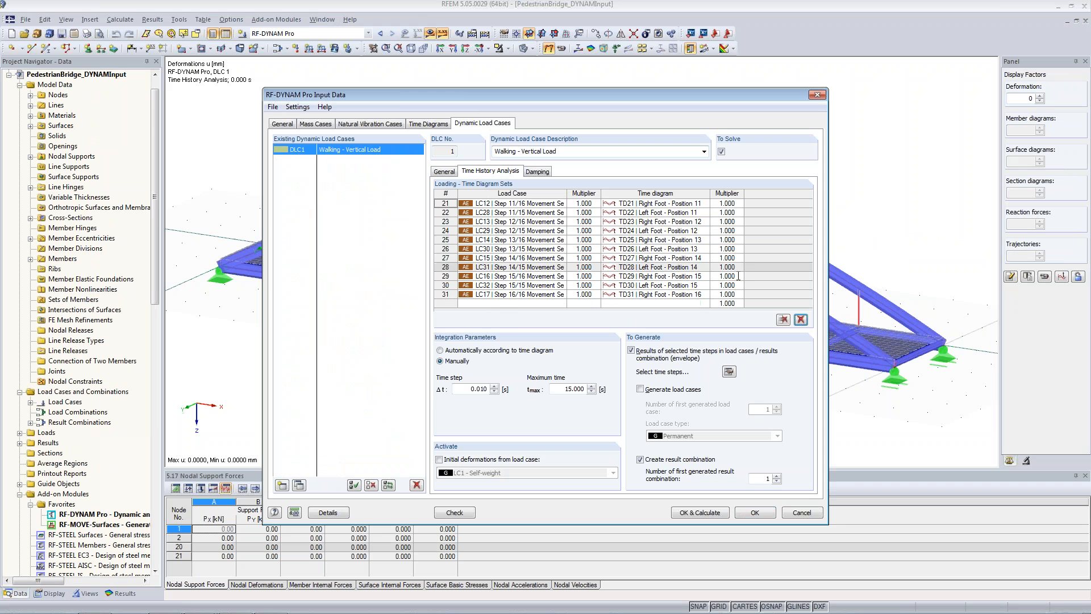
pyautogui.click(502, 298)
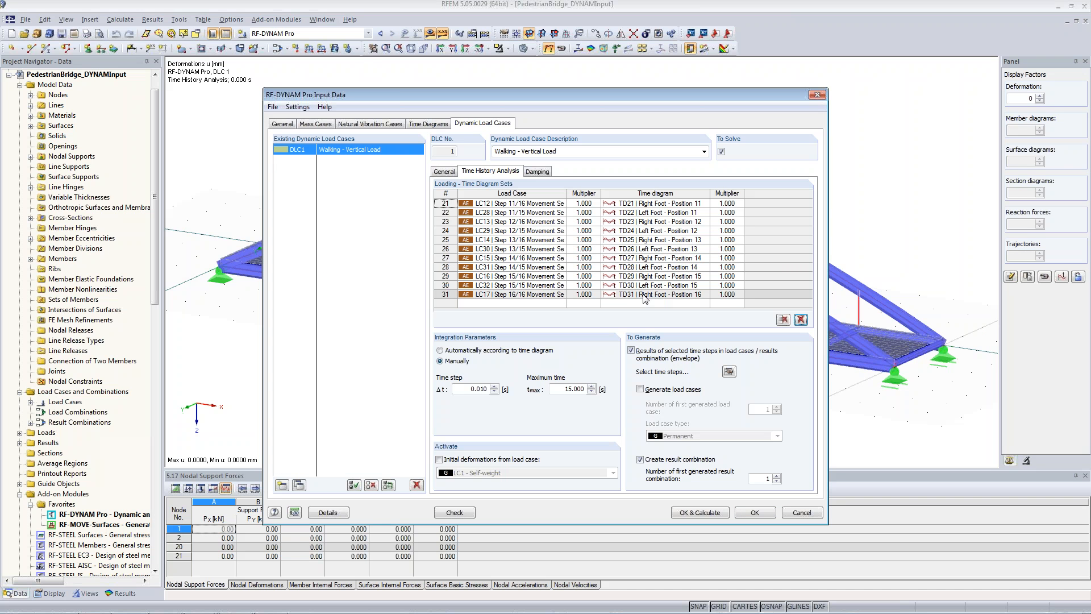
pyautogui.scroll(7, 645, 298)
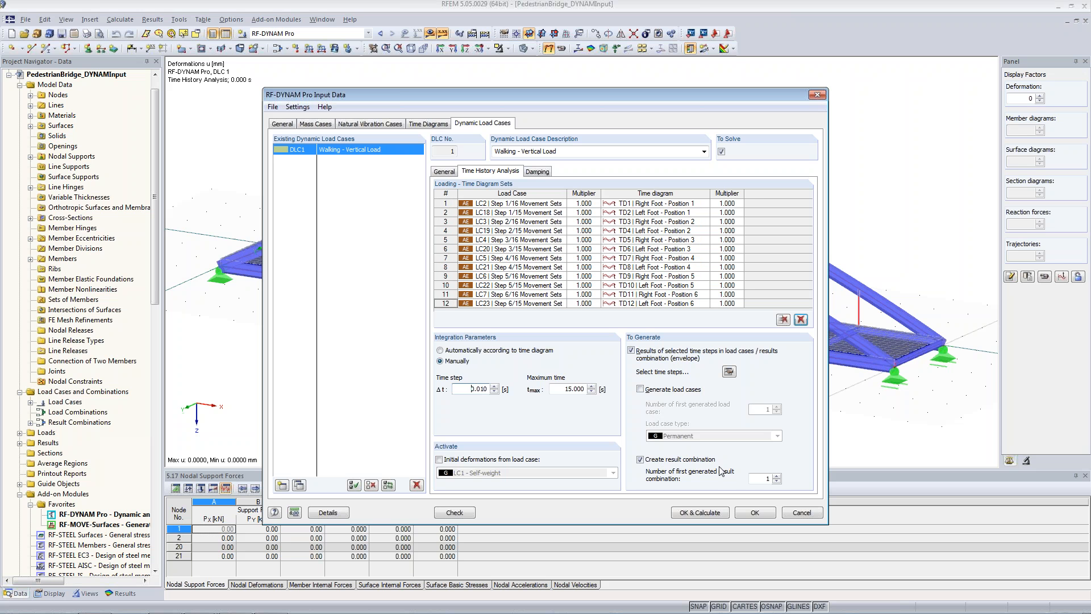
pyautogui.click(536, 172)
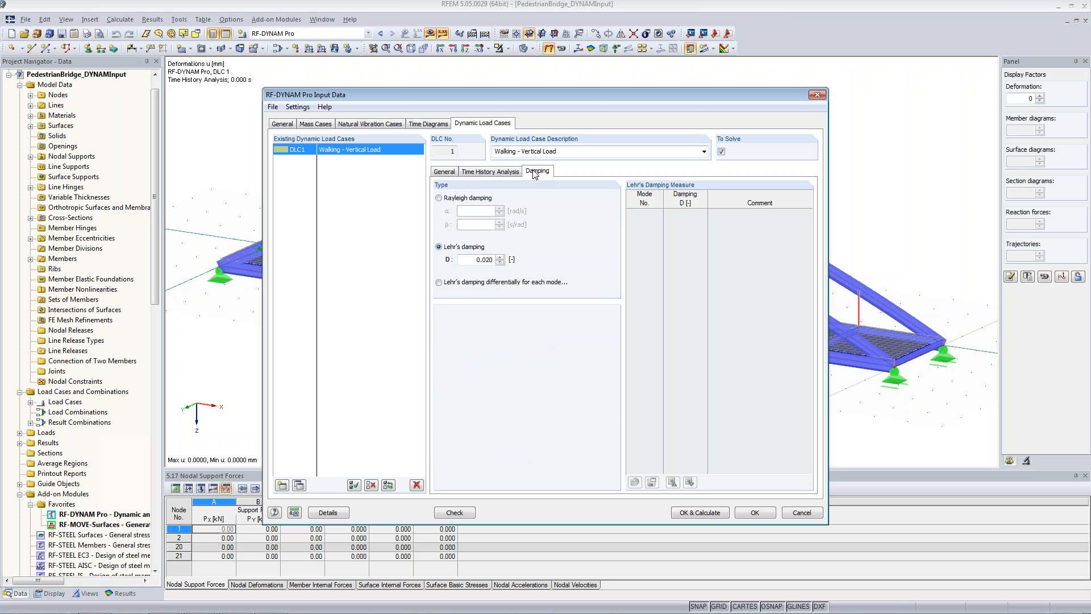
pyautogui.click(481, 172)
pyautogui.click(447, 172)
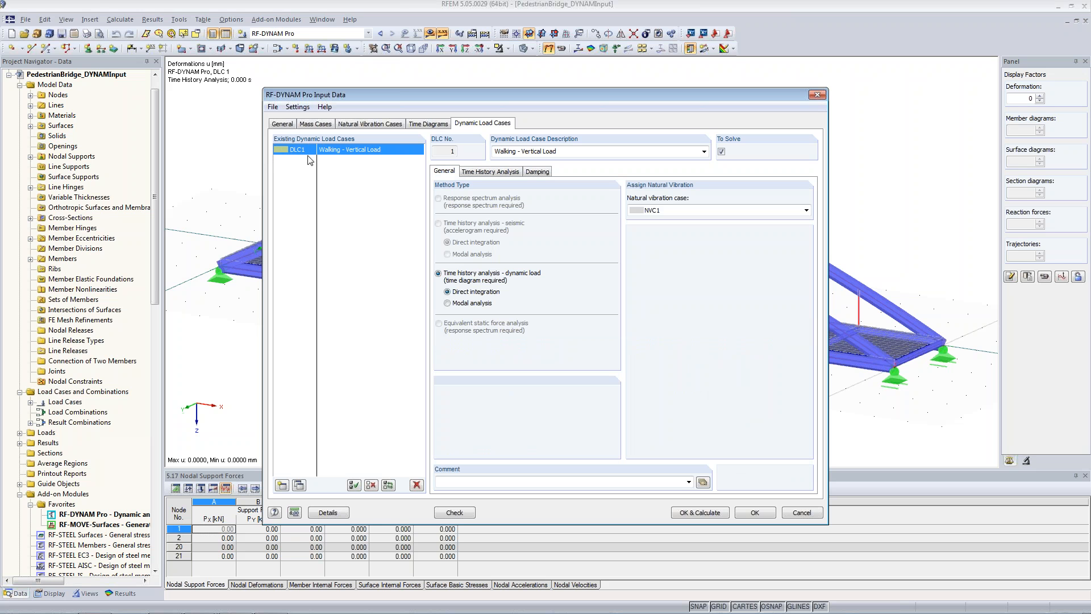
# Step: Check the available actions for dynamic load case DLC1 and accept the RF-DYNAM Pro input without calculating
pyautogui.rightClick(302, 151)
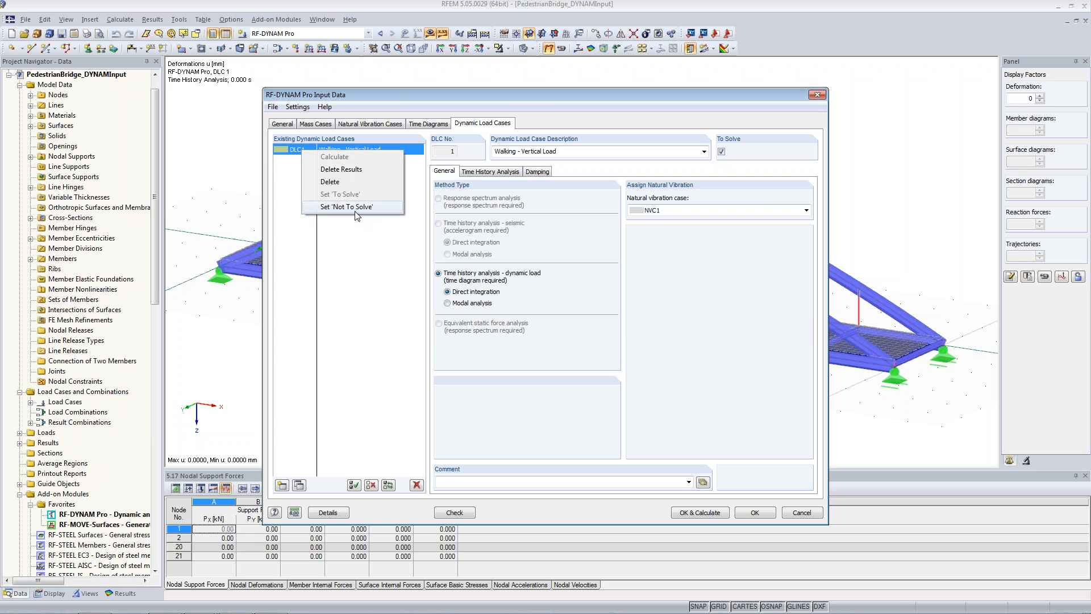
pyautogui.click(277, 168)
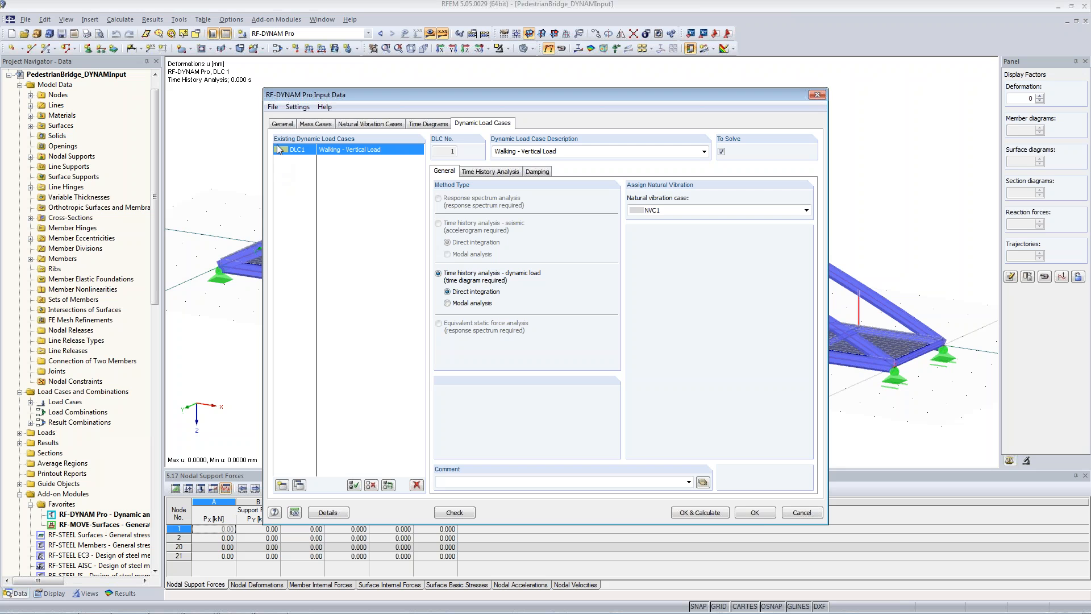
pyautogui.click(754, 512)
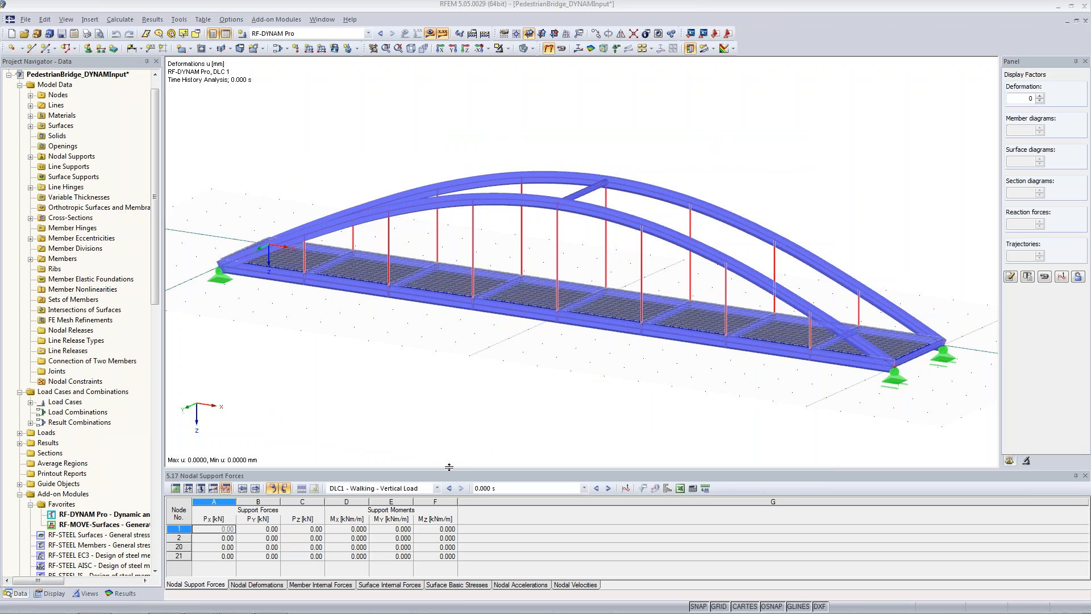
# Step: Enlarge the results table area and display the dynamic envelope results of DLC1 - Walking - Vertical Load
pyautogui.moveTo(465, 467); pyautogui.dragTo(466, 357)
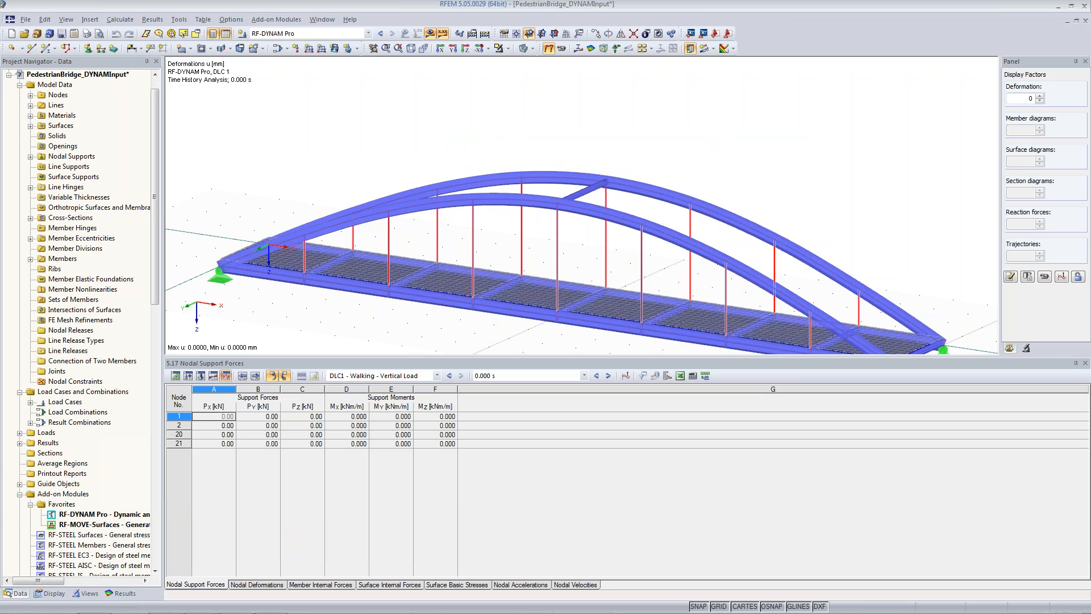
pyautogui.click(364, 375)
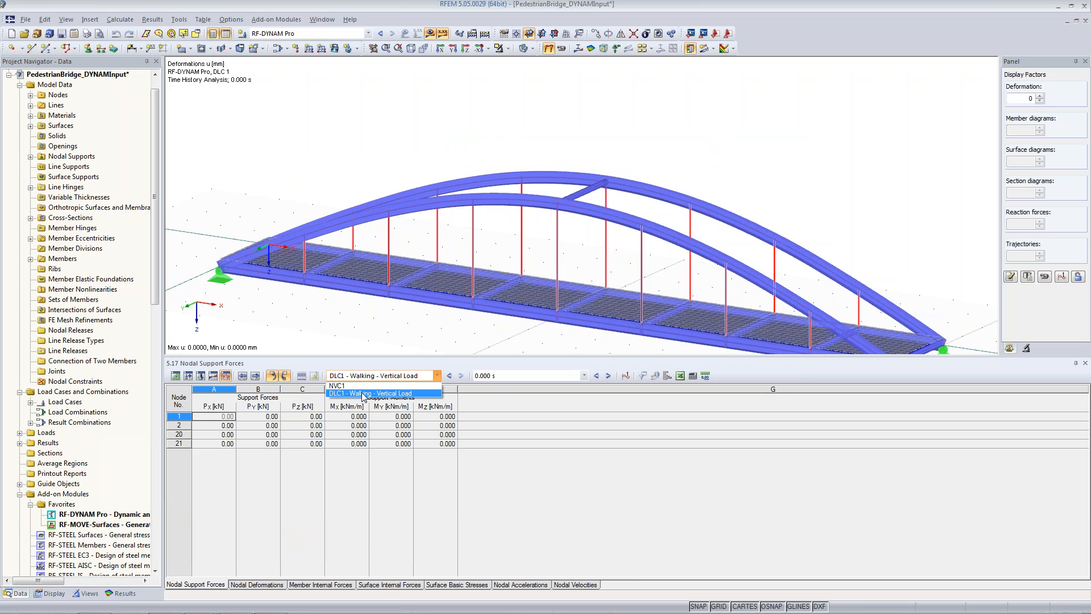
pyautogui.click(362, 393)
pyautogui.click(498, 376)
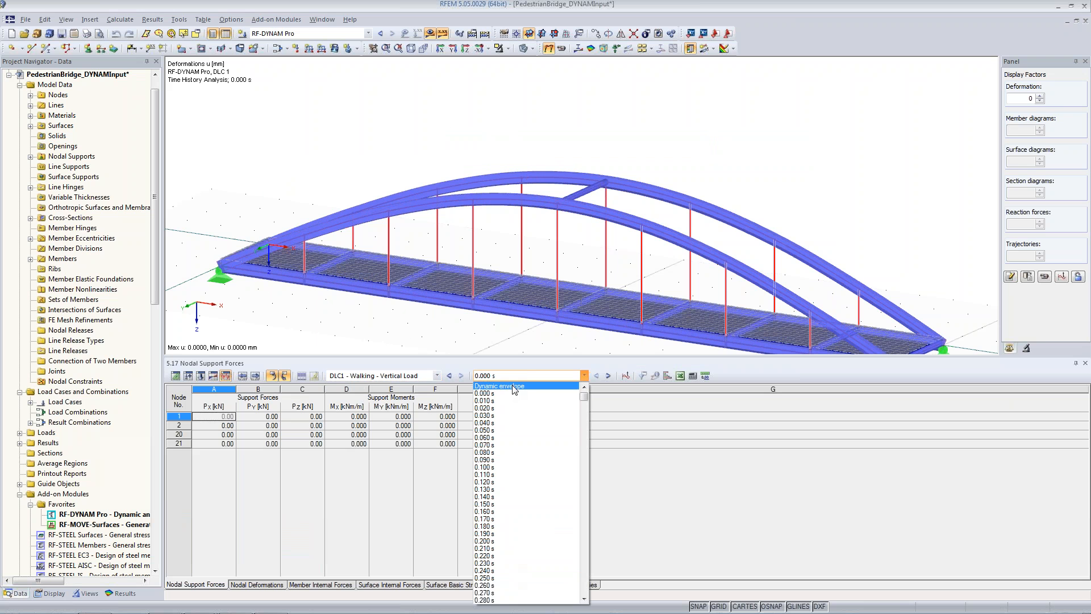
pyautogui.click(515, 388)
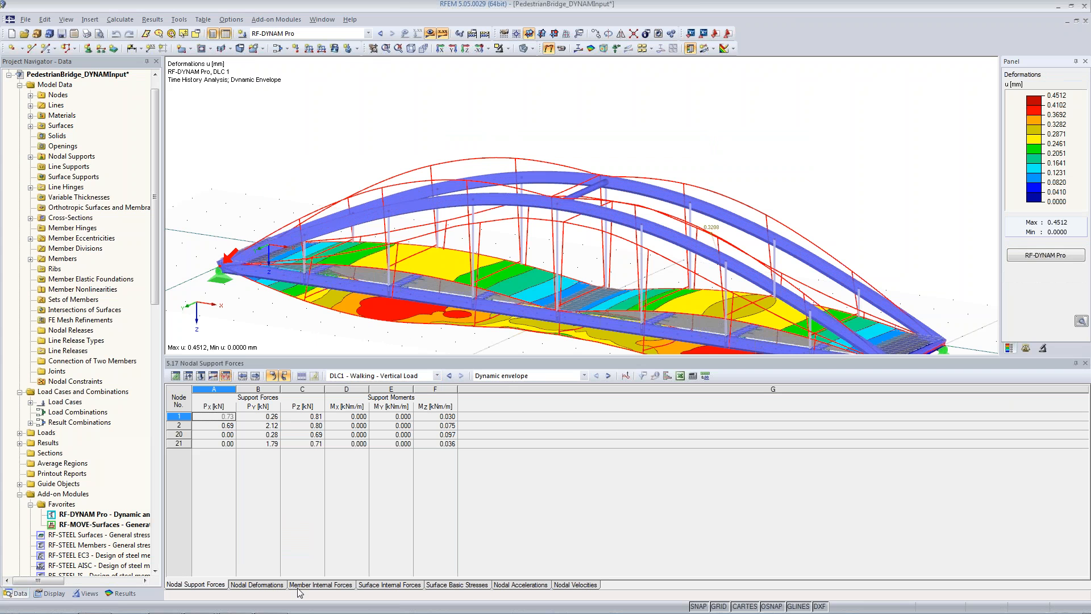
# Step: Look through the nodal deformation, member internal force, nodal acceleration and nodal velocity results of the dynamic envelope
pyautogui.moveTo(398, 221); pyautogui.dragTo(393, 155, button='middle')
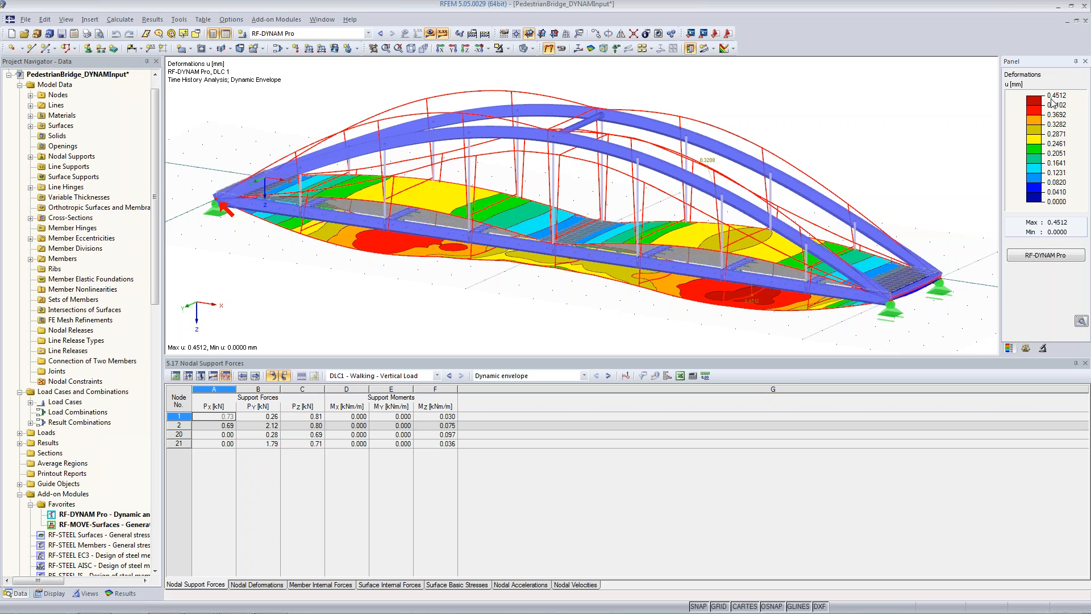
pyautogui.click(243, 588)
pyautogui.click(321, 587)
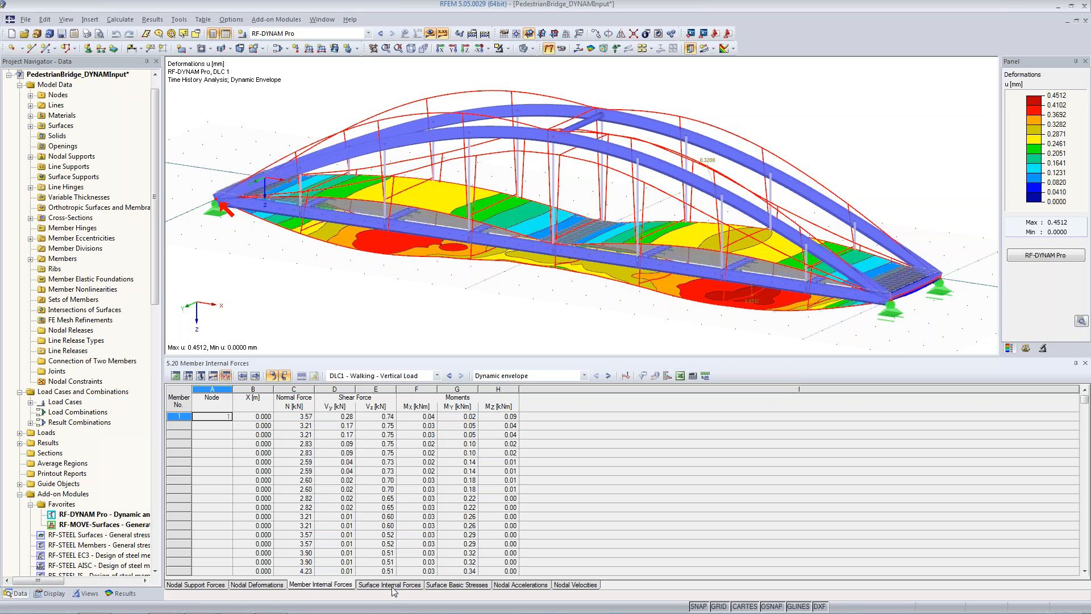
pyautogui.click(506, 586)
pyautogui.click(580, 586)
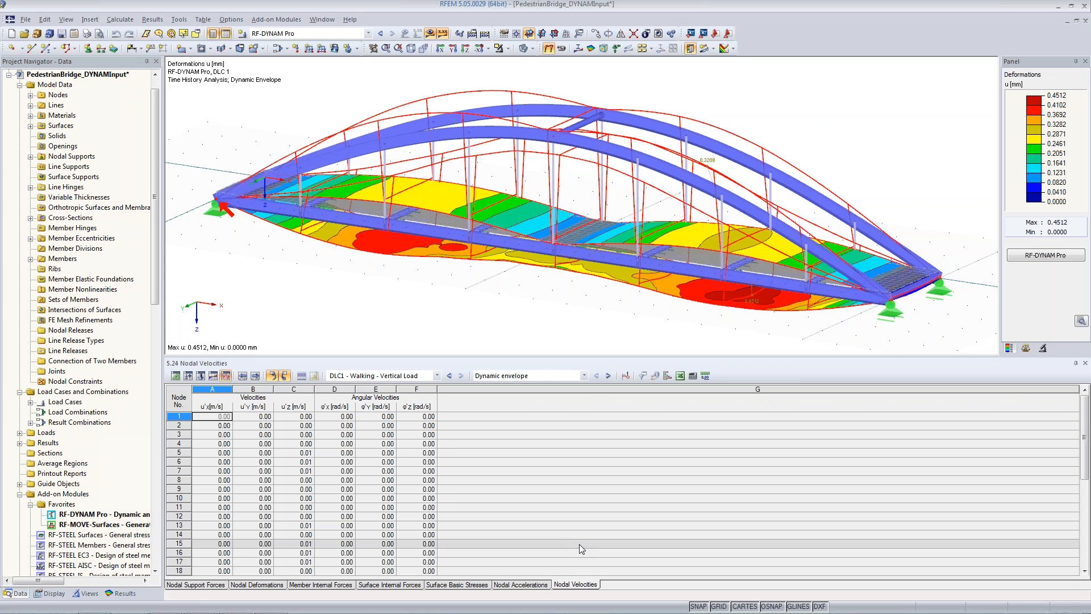
# Step: Open the units and decimal places settings for the RF-DYNAM Pro results
pyautogui.click(705, 376)
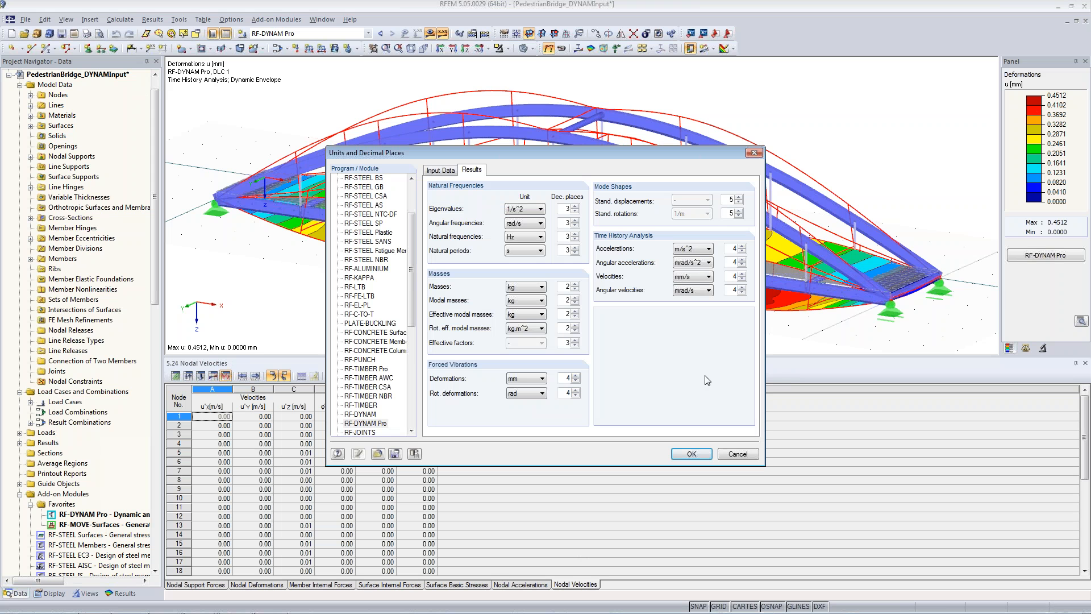
pyautogui.click(363, 424)
pyautogui.moveTo(414, 303); pyautogui.dragTo(411, 180)
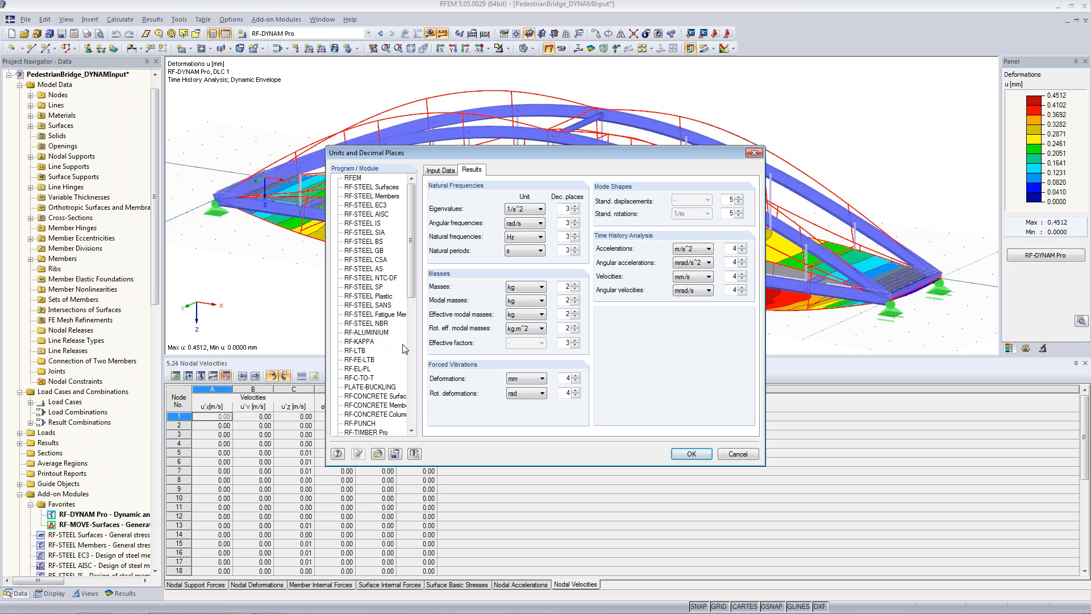
pyautogui.scroll(-5, 413, 223)
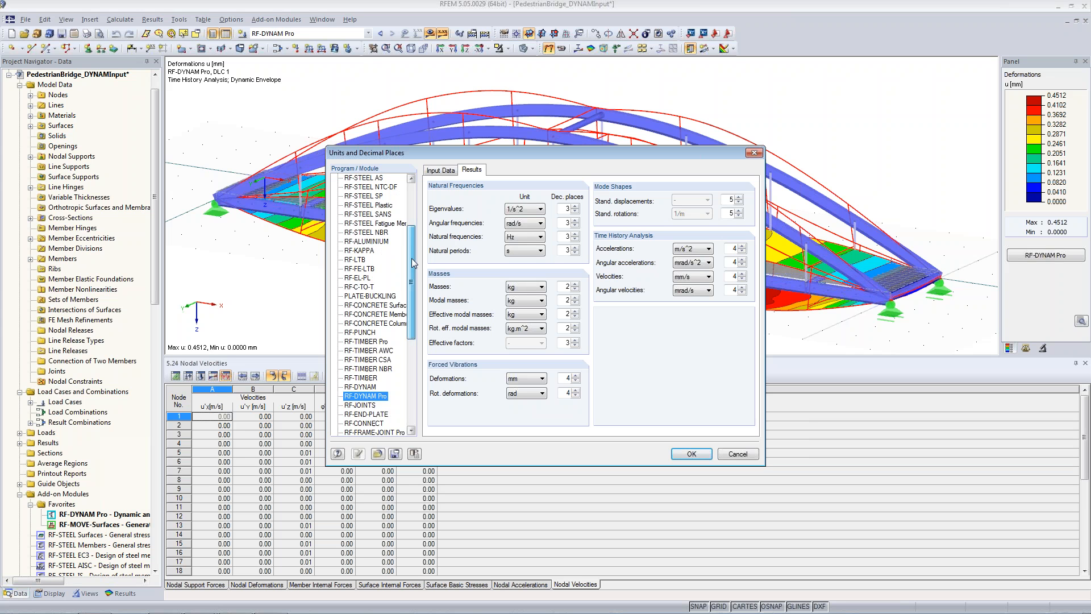
pyautogui.click(474, 173)
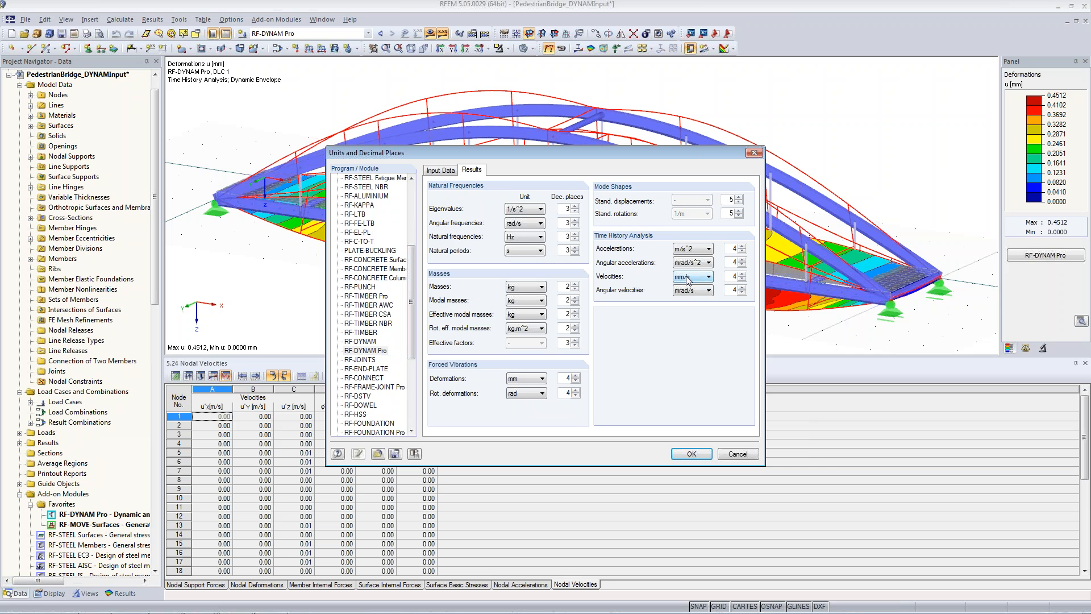
# Step: Set the time history accelerations to m/s^2 with four decimal places and velocities to mm/s, checking the angular acceleration and mass units
pyautogui.click(692, 249)
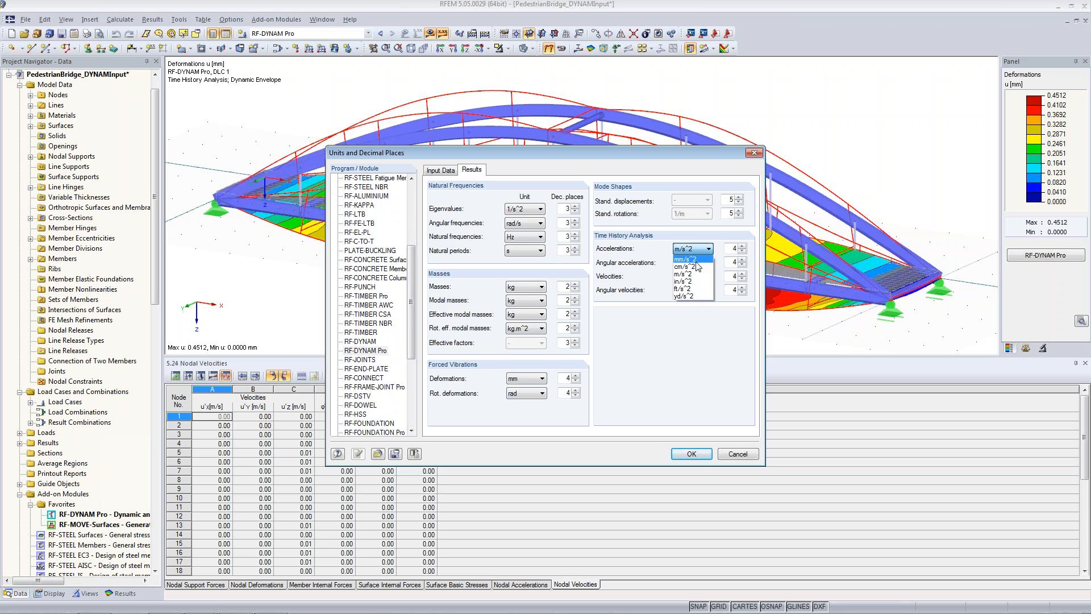
pyautogui.click(698, 274)
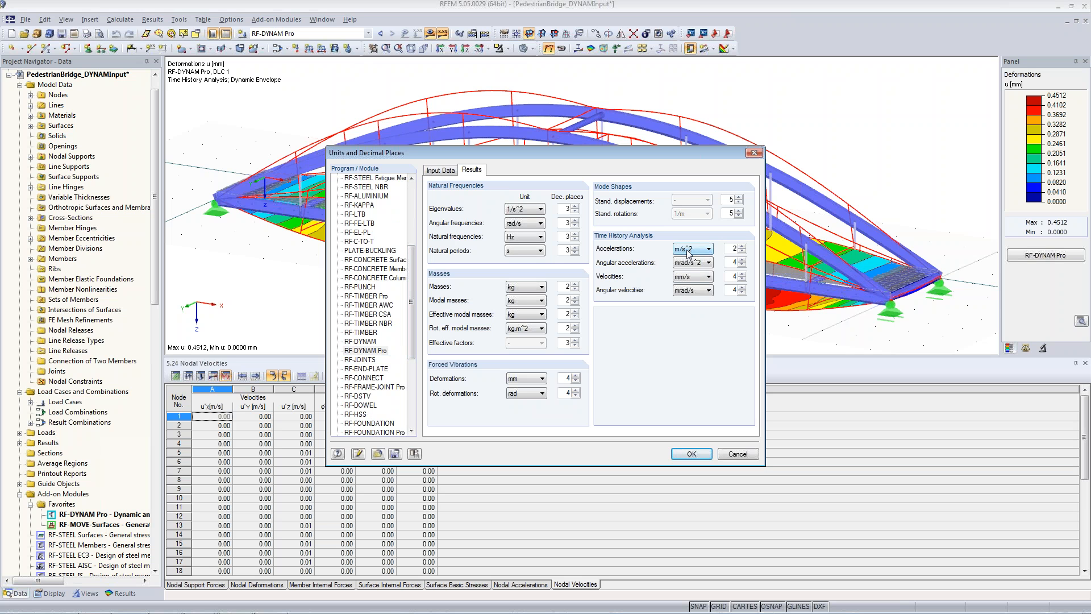
pyautogui.click(689, 278)
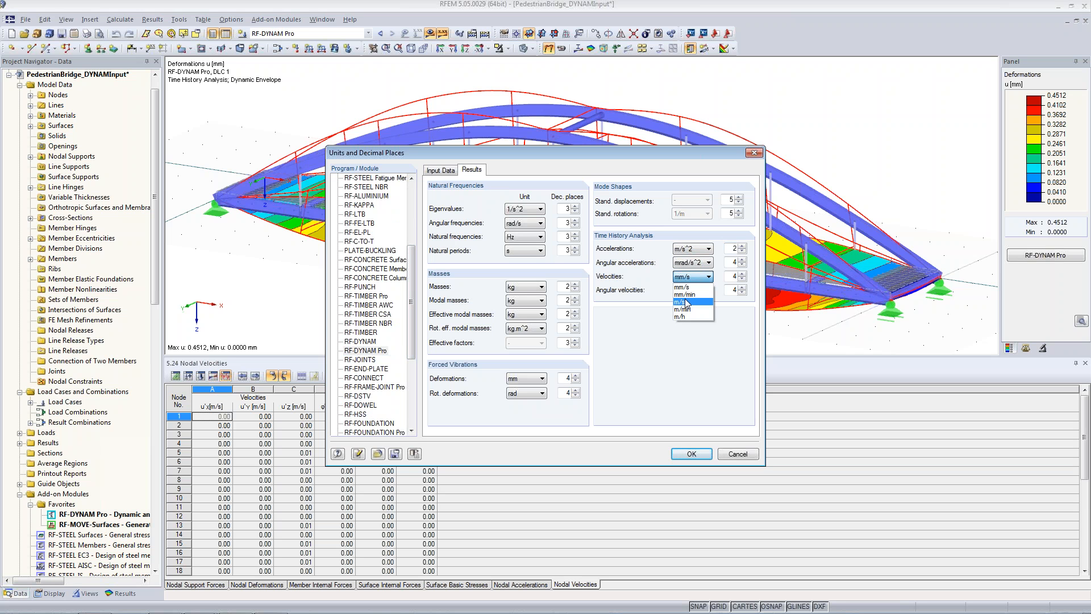
pyautogui.click(686, 287)
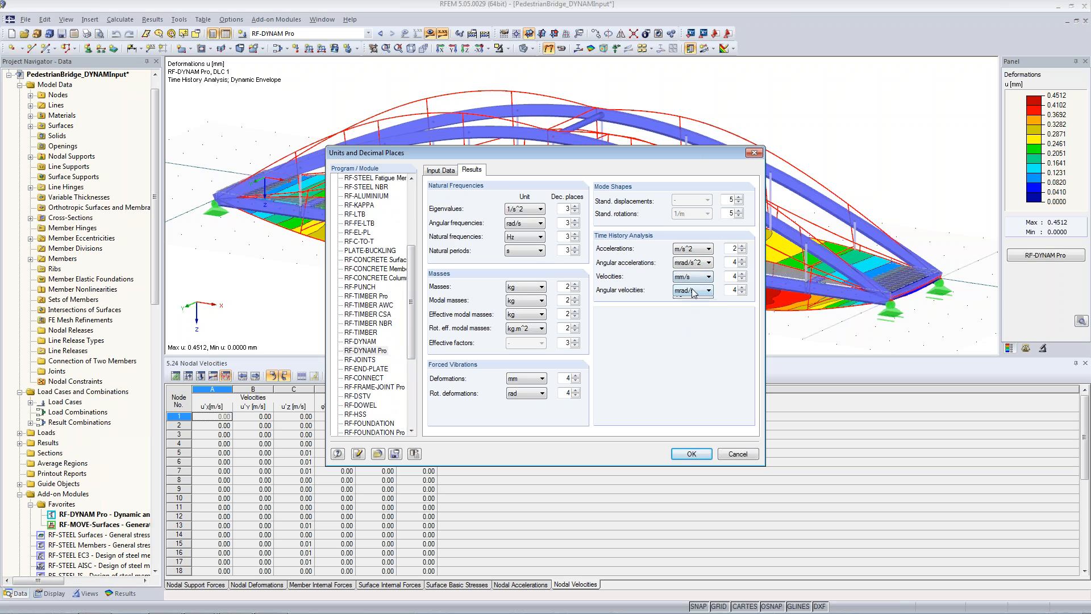
pyautogui.click(692, 291)
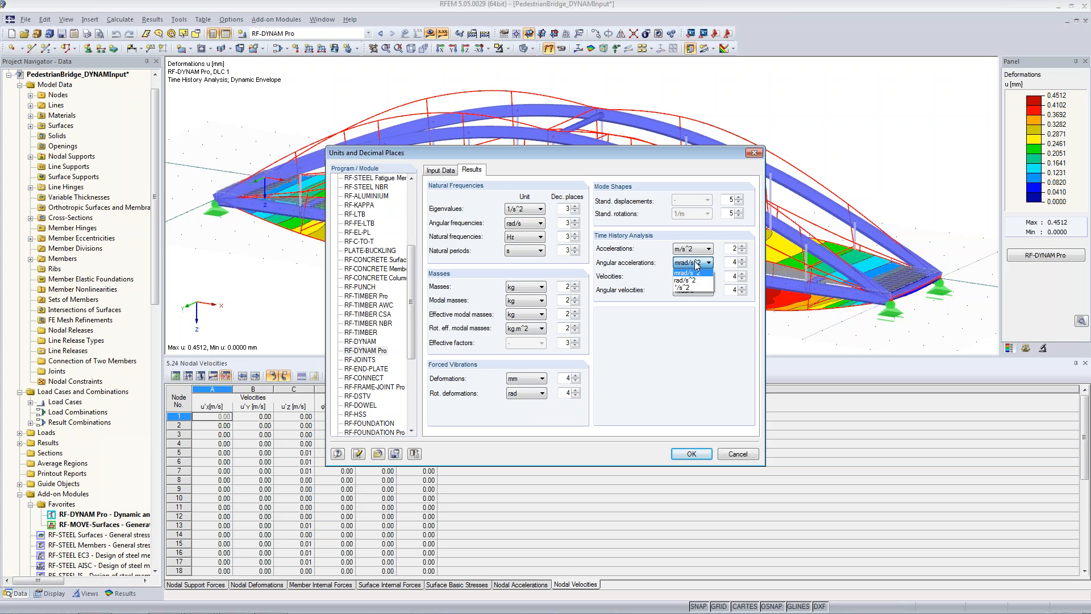
pyautogui.click(694, 262)
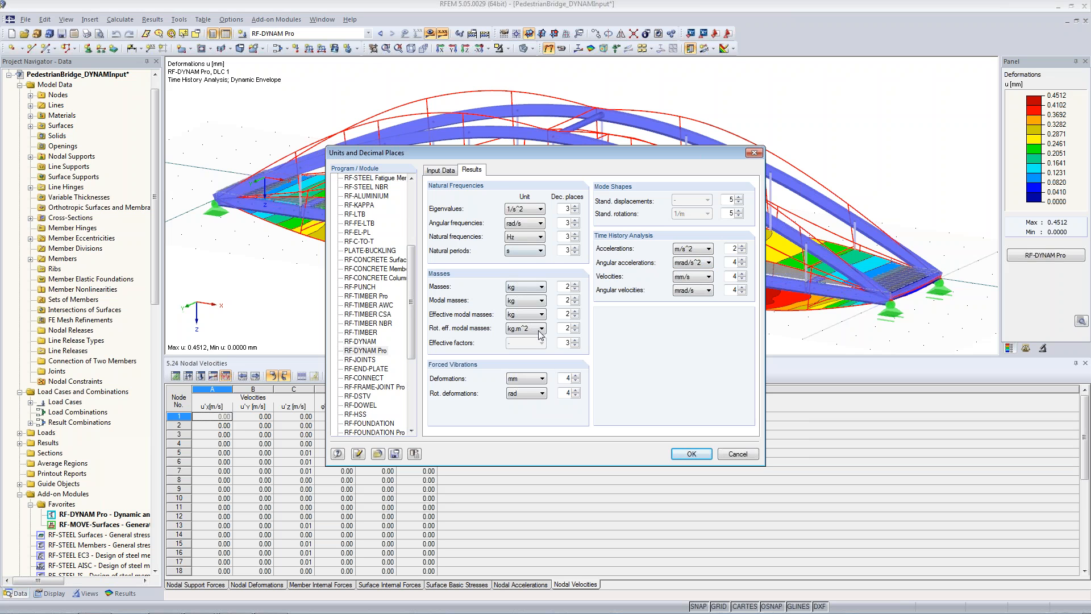
pyautogui.click(528, 289)
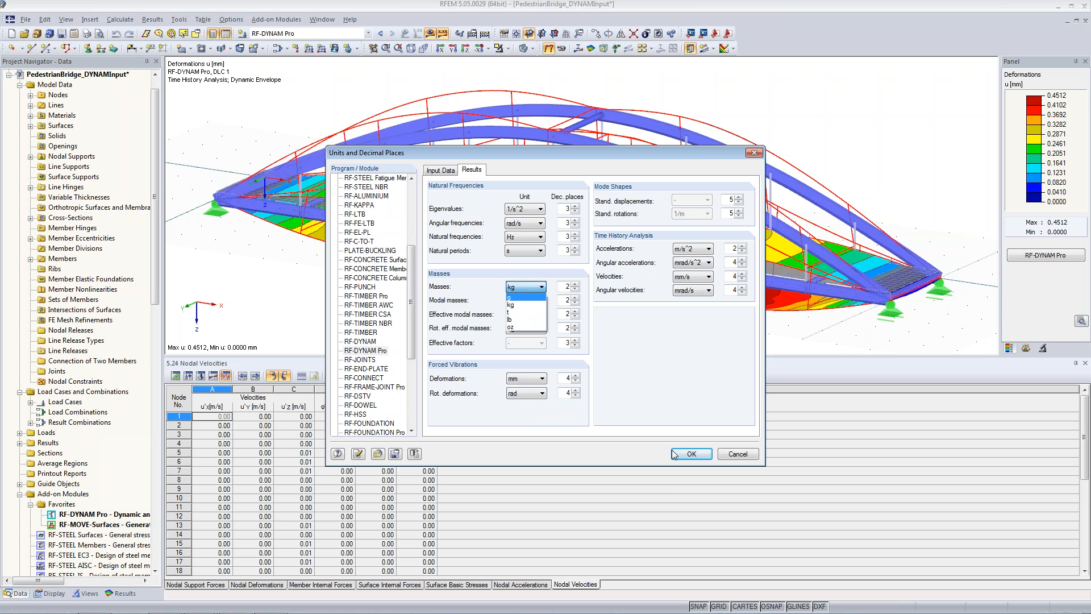
pyautogui.click(667, 484)
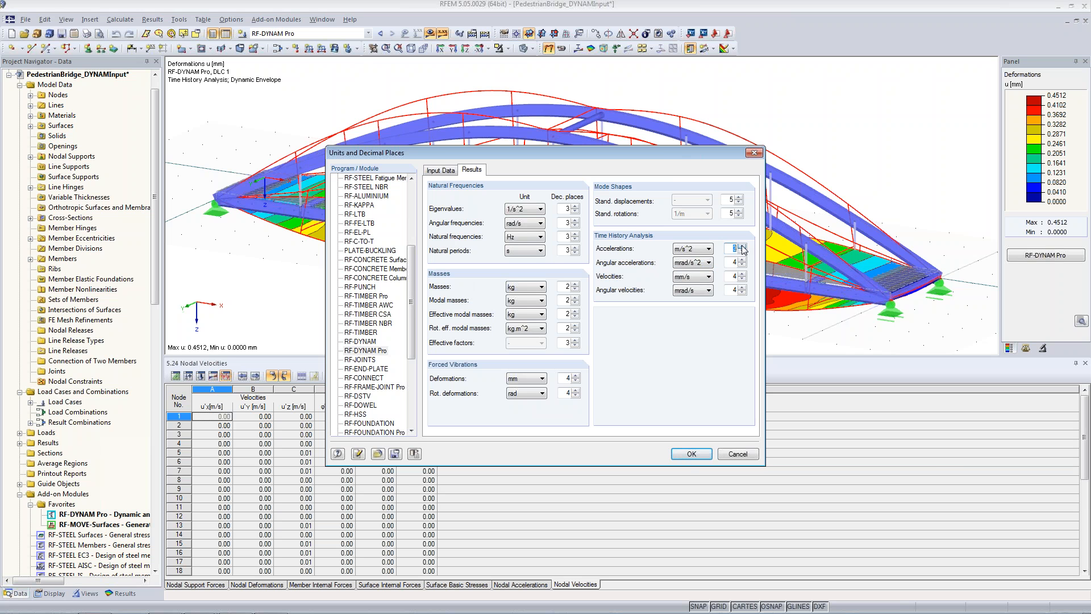
# Step: Check the RF-DYNAM Pro input data units and the RFEM model length units, and accept the unit settings
pyautogui.click(442, 170)
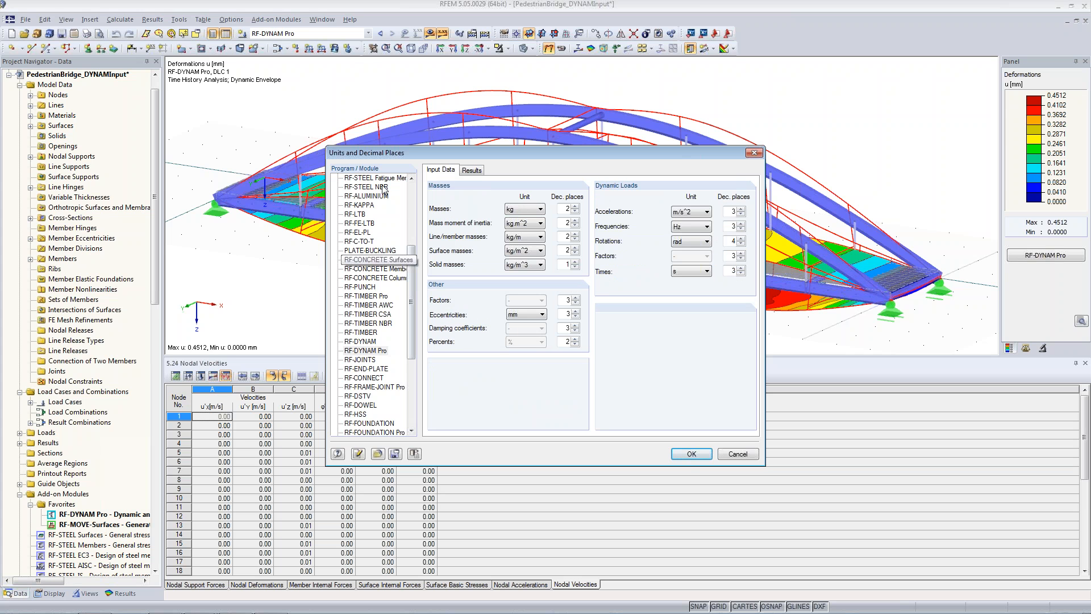
pyautogui.scroll(5, 387, 216)
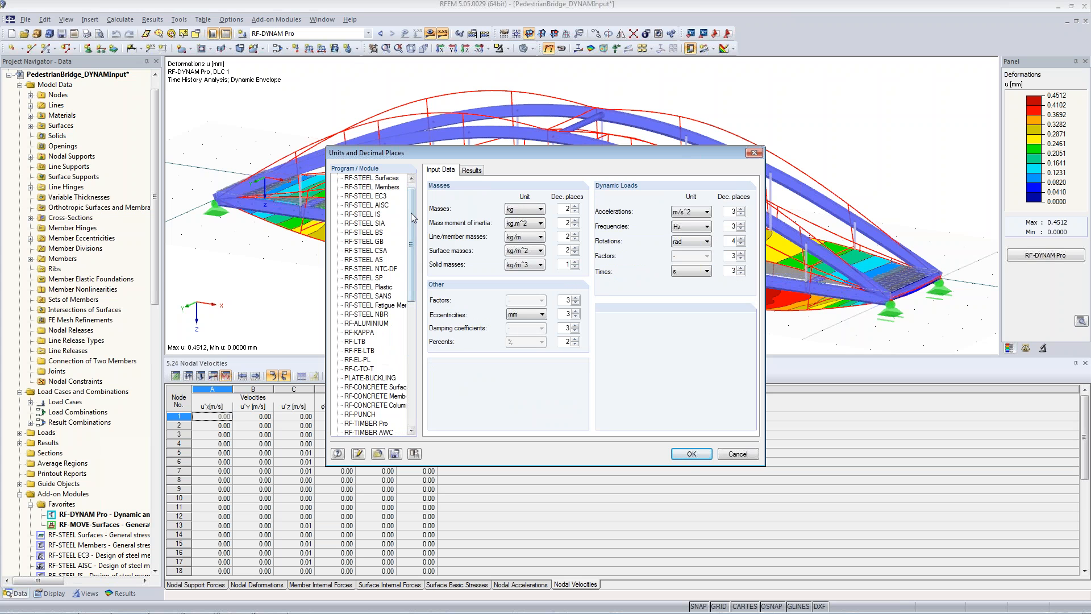
pyautogui.scroll(1, 413, 217)
pyautogui.click(350, 178)
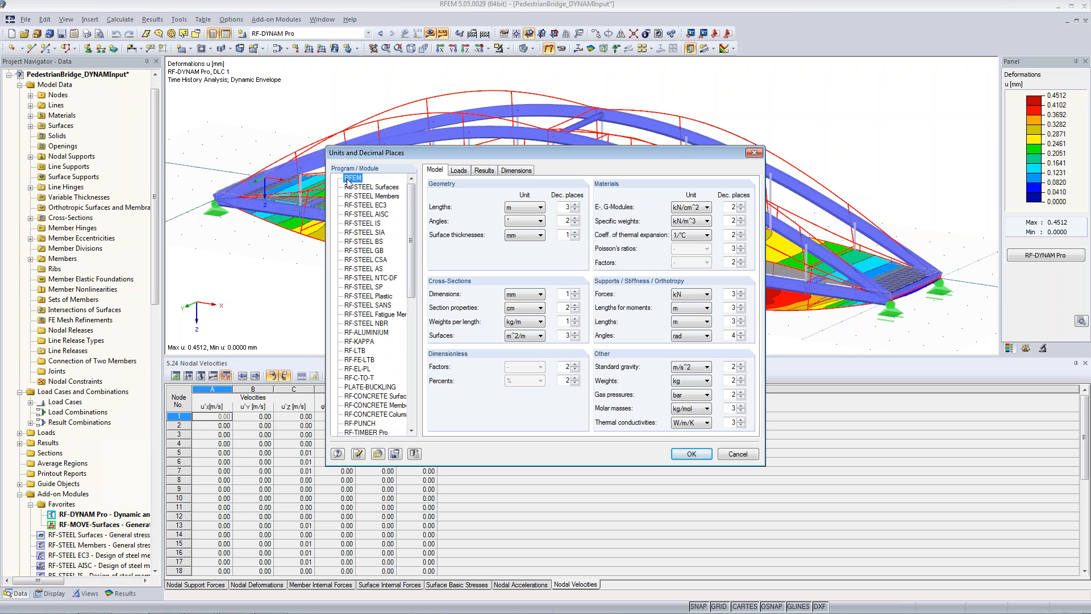
pyautogui.click(509, 209)
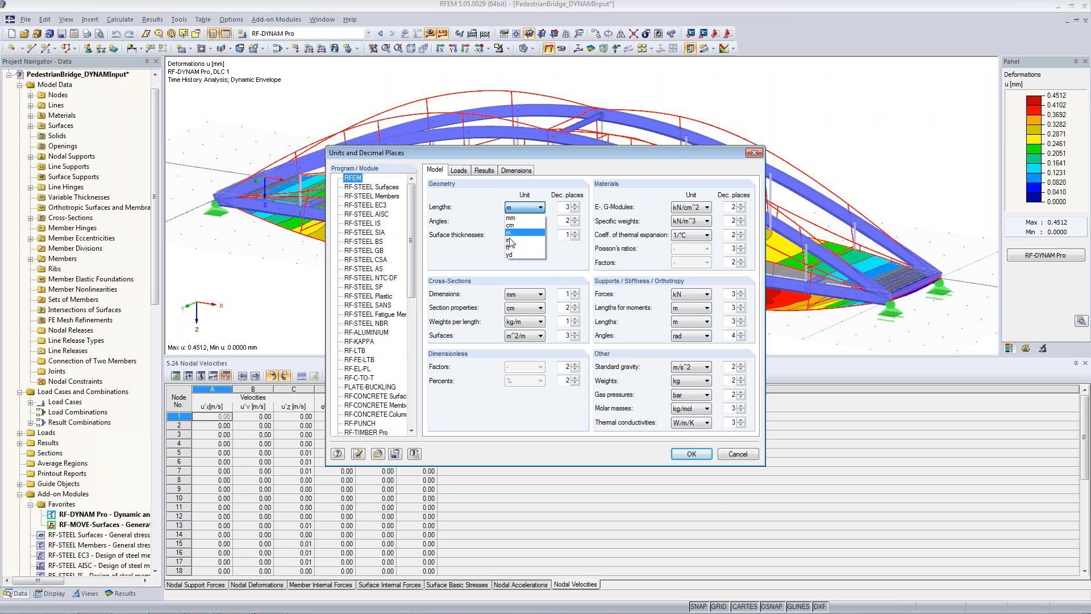
pyautogui.click(685, 449)
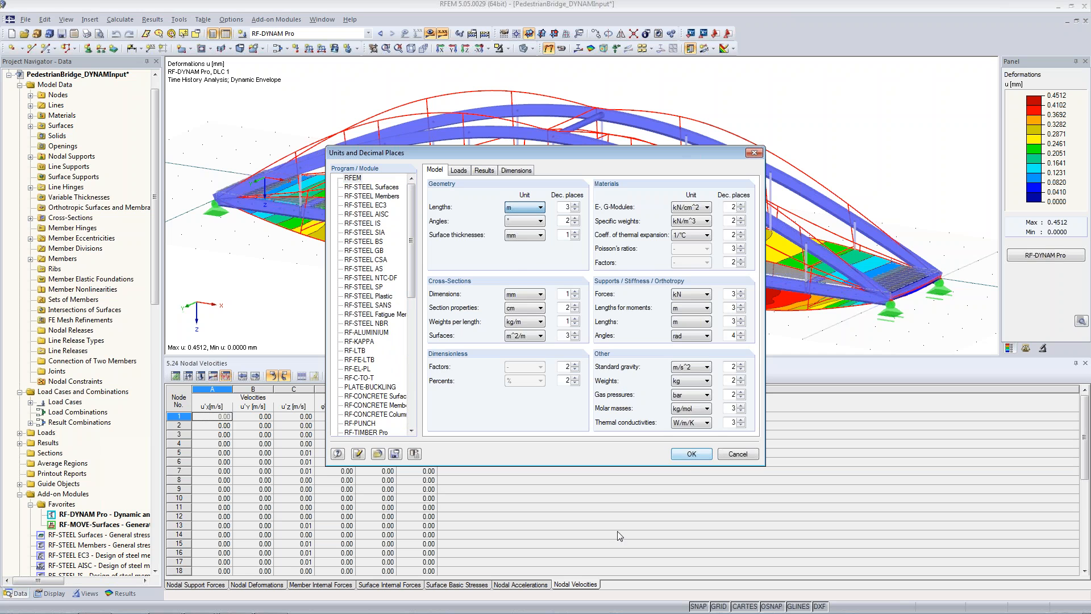
pyautogui.click(691, 457)
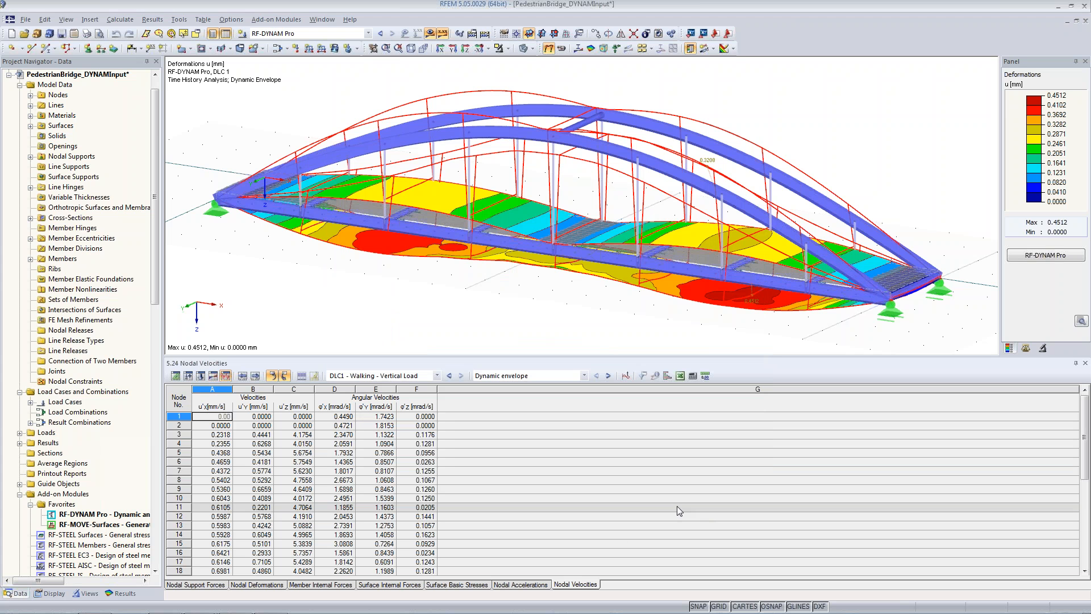
# Step: Show the nodal acceleration results and open the Time Course Monitor, placing it fully within view
pyautogui.click(513, 584)
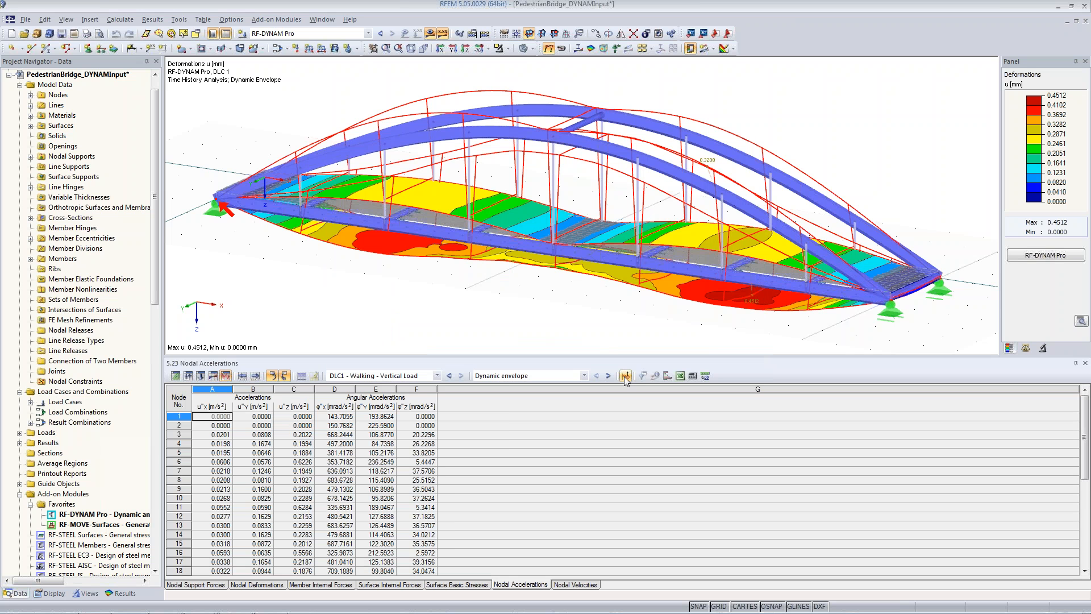
pyautogui.click(1025, 348)
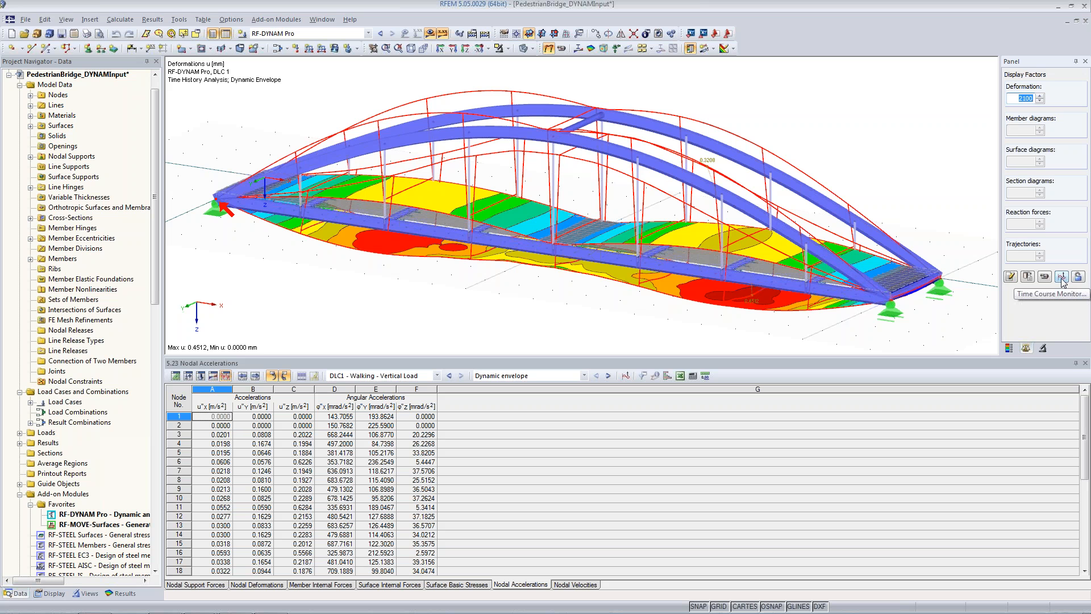
pyautogui.click(626, 376)
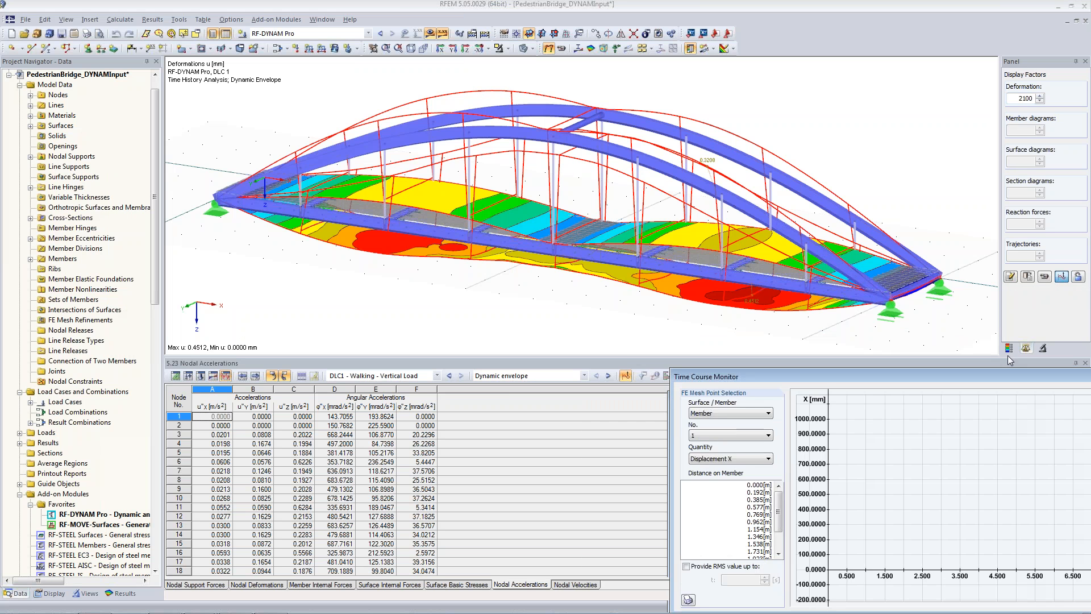
pyautogui.moveTo(1008, 357); pyautogui.dragTo(946, 342)
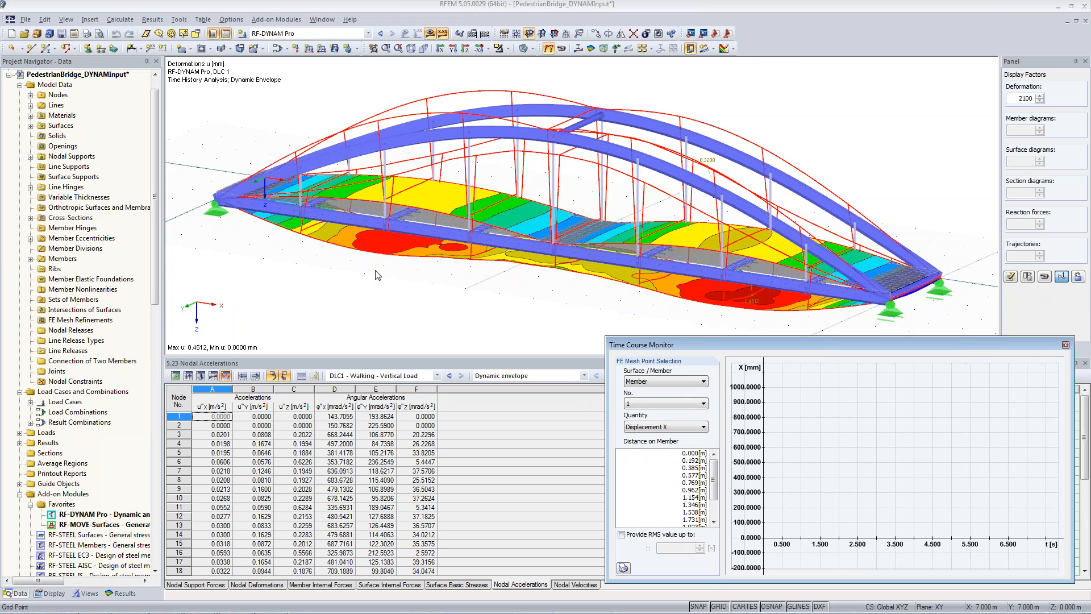
# Step: Hide the deformation results and display the bridge model in wireframe
pyautogui.scroll(2, 376, 270)
pyautogui.scroll(-2, 376, 154)
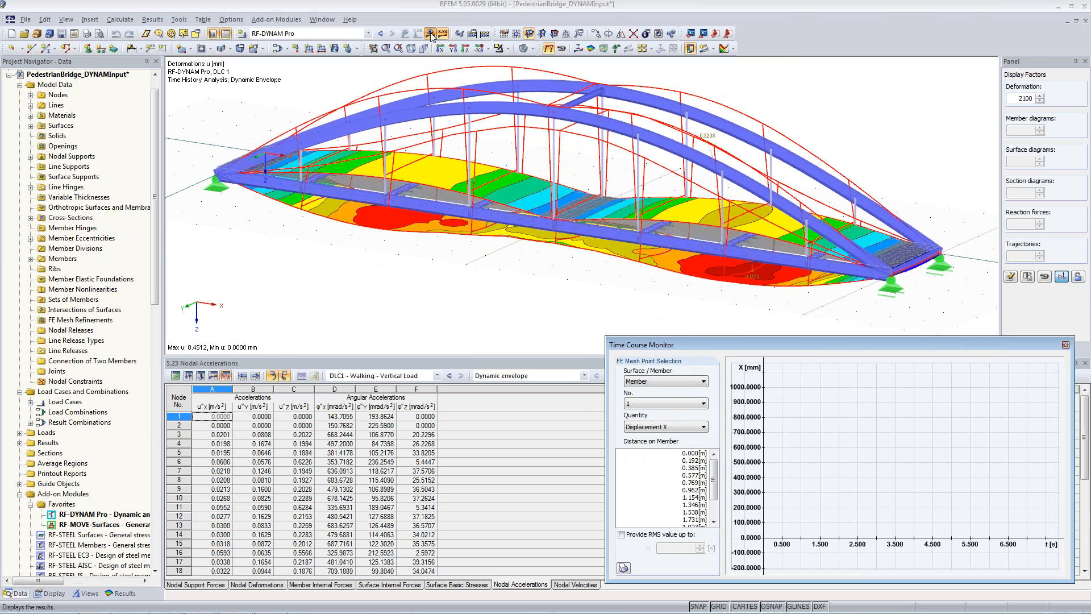
pyautogui.click(431, 35)
pyautogui.scroll(6, 333, 170)
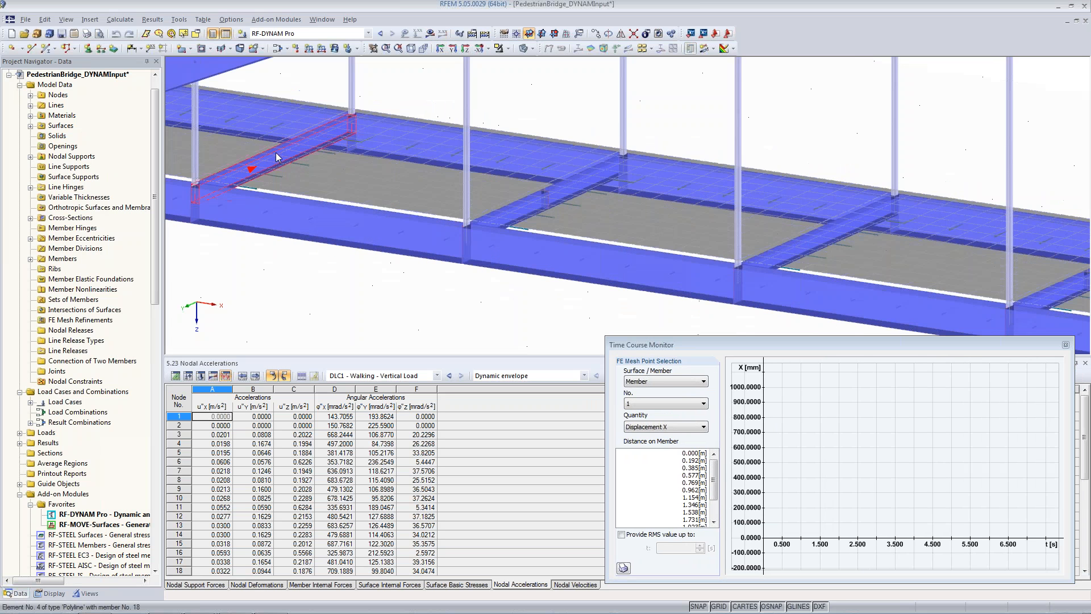
pyautogui.click(523, 49)
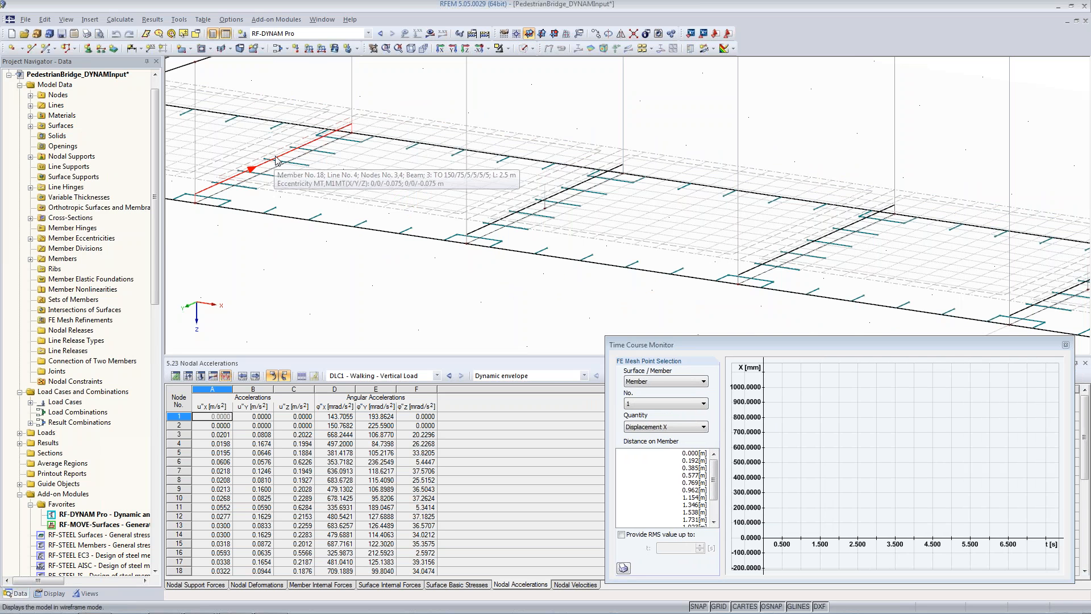
# Step: Turn on numbering in the model display for nodes, excluding line, surface, solid, orthotropy, nodal support and member numbers
pyautogui.rightClick(389, 271)
pyautogui.click(55, 592)
pyautogui.scroll(-3, 20, 272)
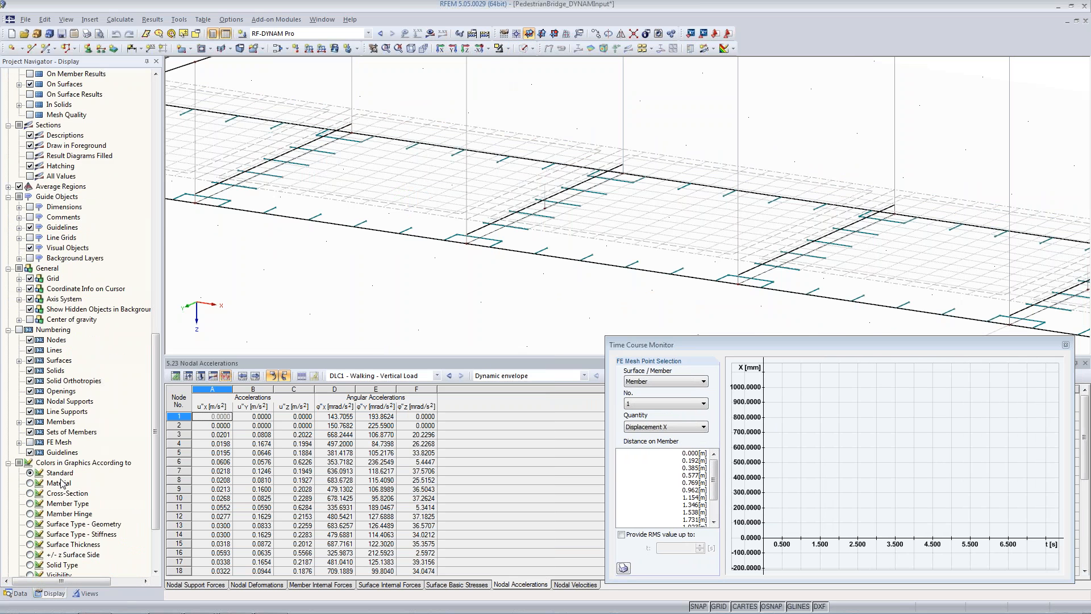
pyautogui.click(20, 269)
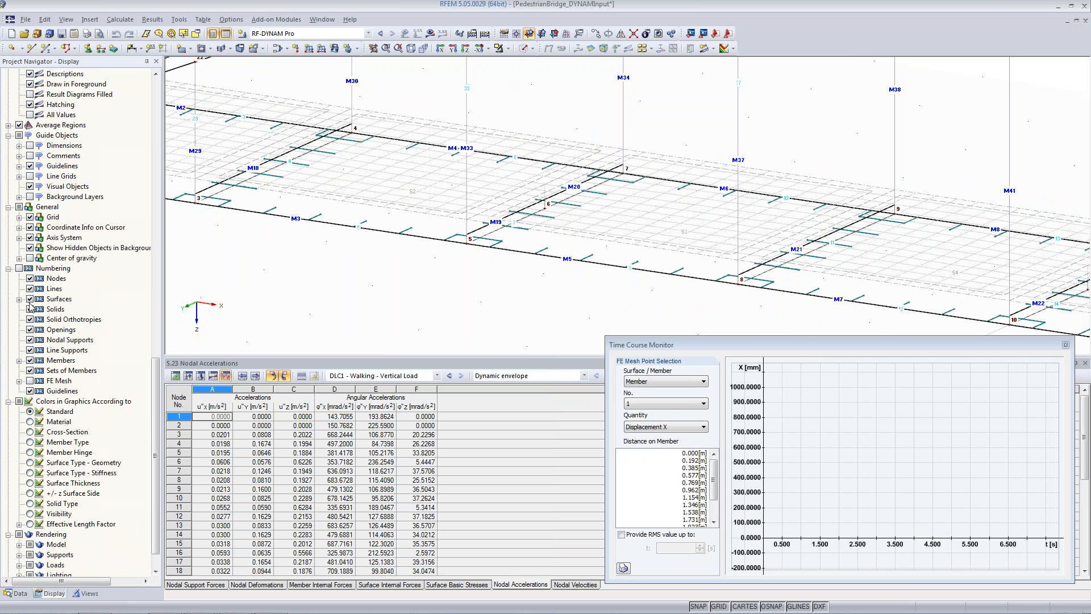
pyautogui.click(30, 300)
pyautogui.click(30, 319)
pyautogui.click(29, 360)
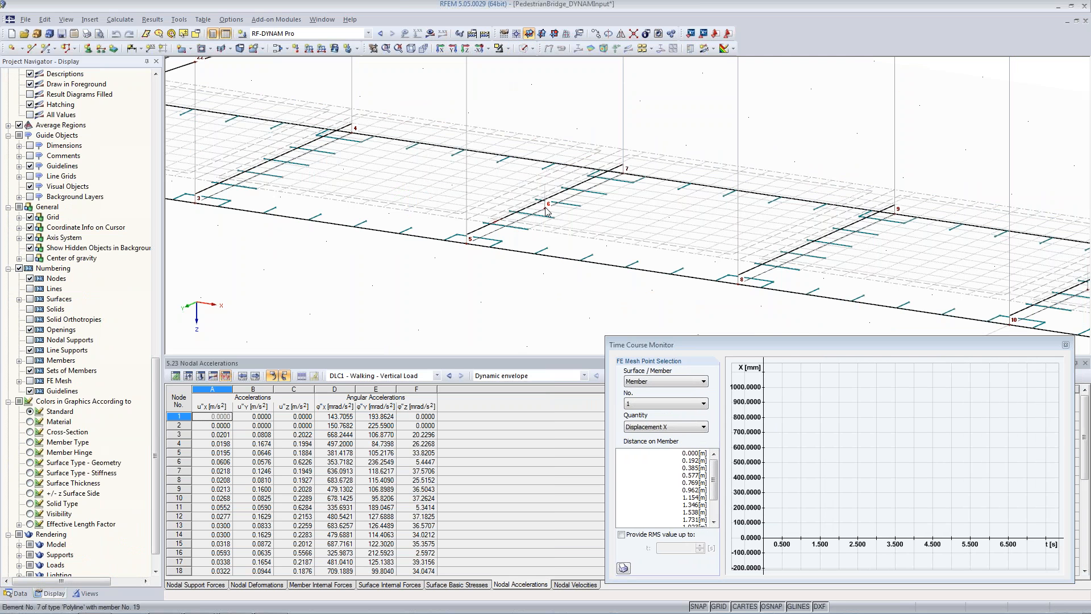
# Step: Check the node numbers along the deck and return the whole bridge to solid rendering
pyautogui.scroll(-5, 545, 211)
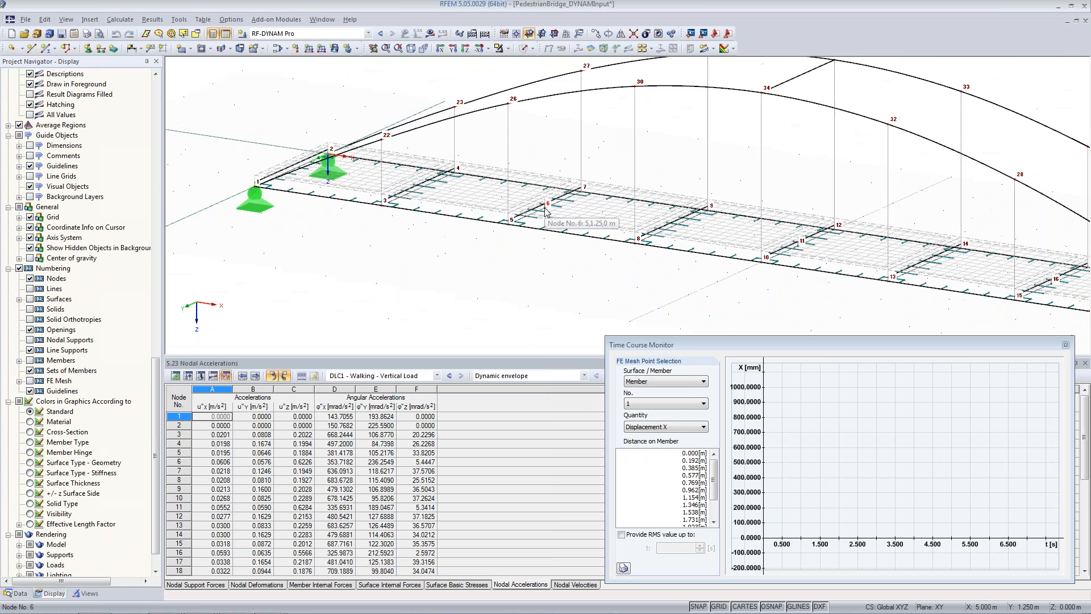
pyautogui.moveTo(559, 281); pyautogui.dragTo(329, 234, button='middle')
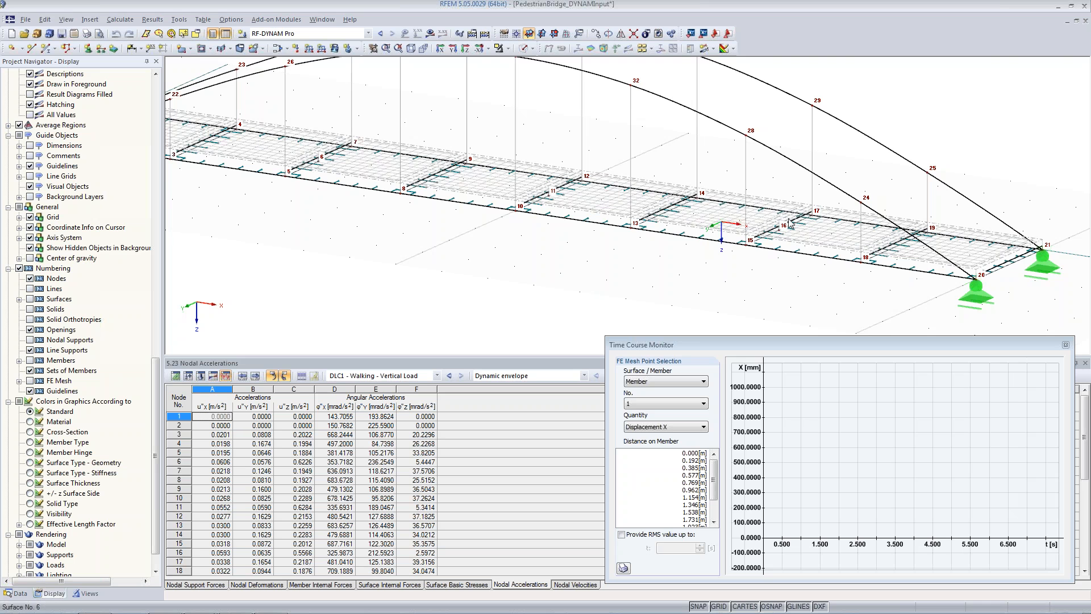
pyautogui.scroll(-2, 602, 267)
pyautogui.moveTo(500, 240); pyautogui.dragTo(557, 270, button='middle')
pyautogui.click(524, 49)
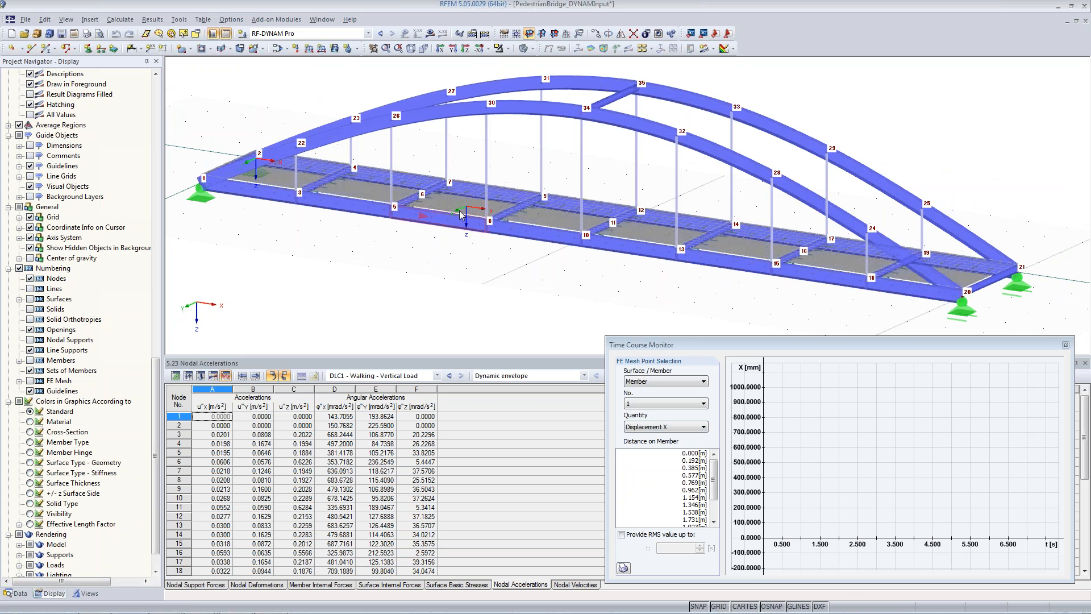
# Step: Plot the Displacement Z time course for node 6 on the bridge deck
pyautogui.click(420, 203)
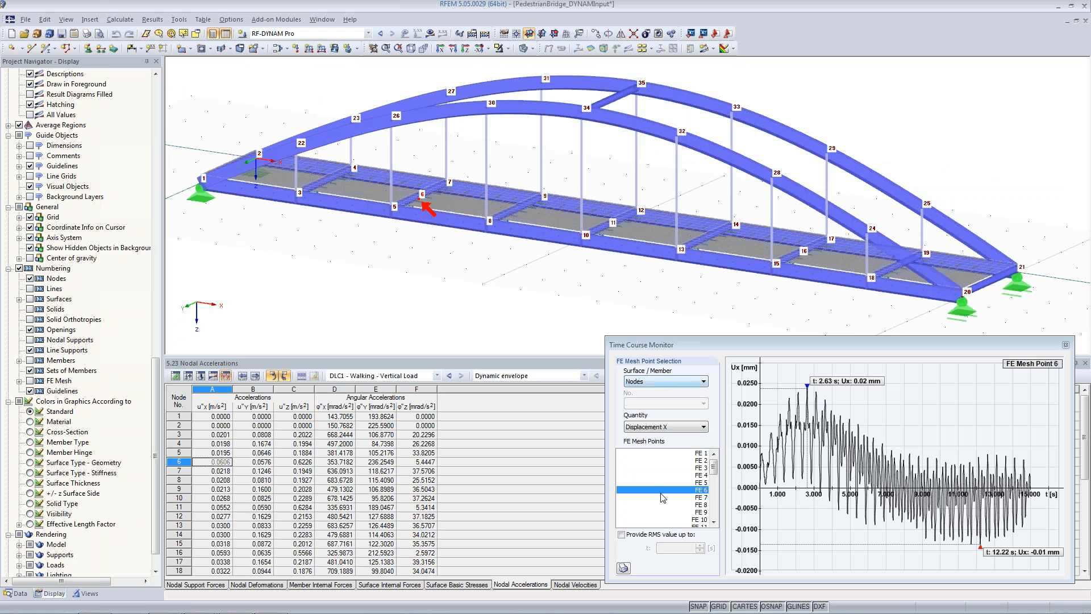
pyautogui.click(669, 427)
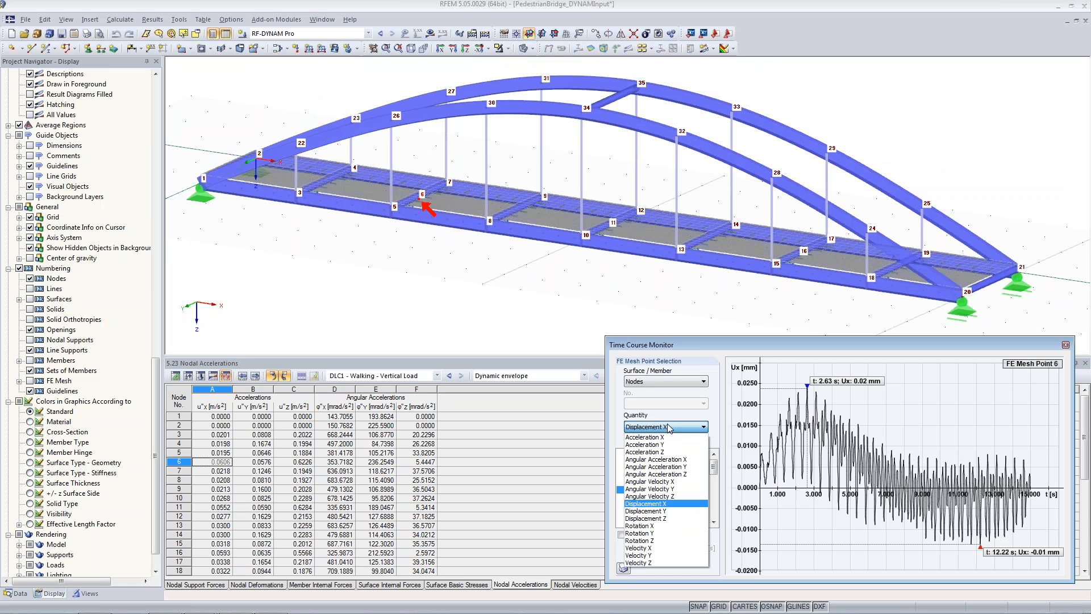
pyautogui.click(663, 519)
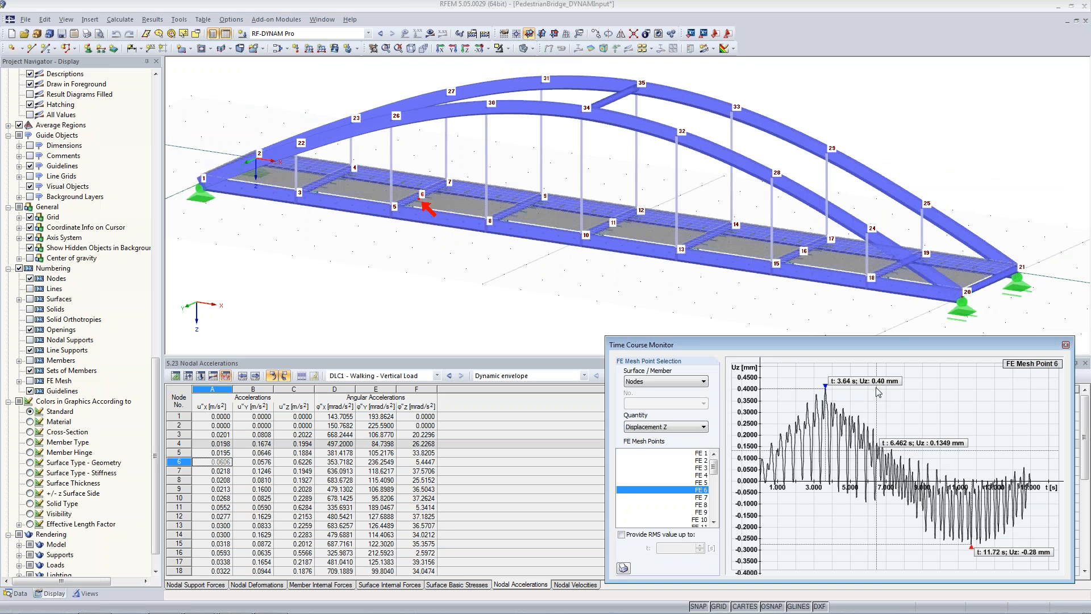
# Step: Provide the RMS value in the time course diagram up to t = 15 s
pyautogui.click(621, 535)
pyautogui.press('Tab')
pyautogui.write('15')
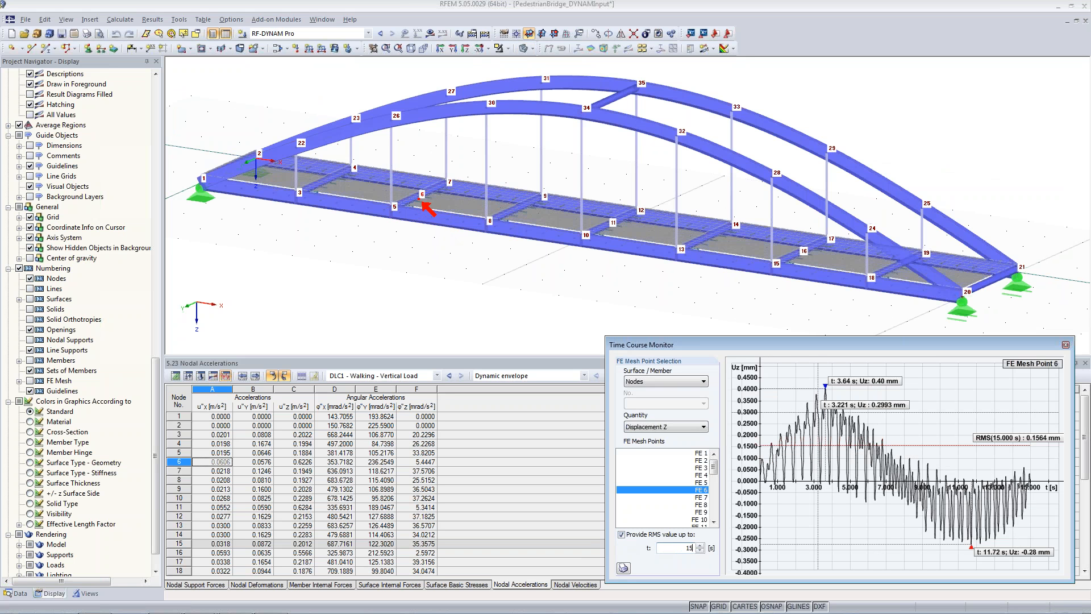
pyautogui.press('Return')
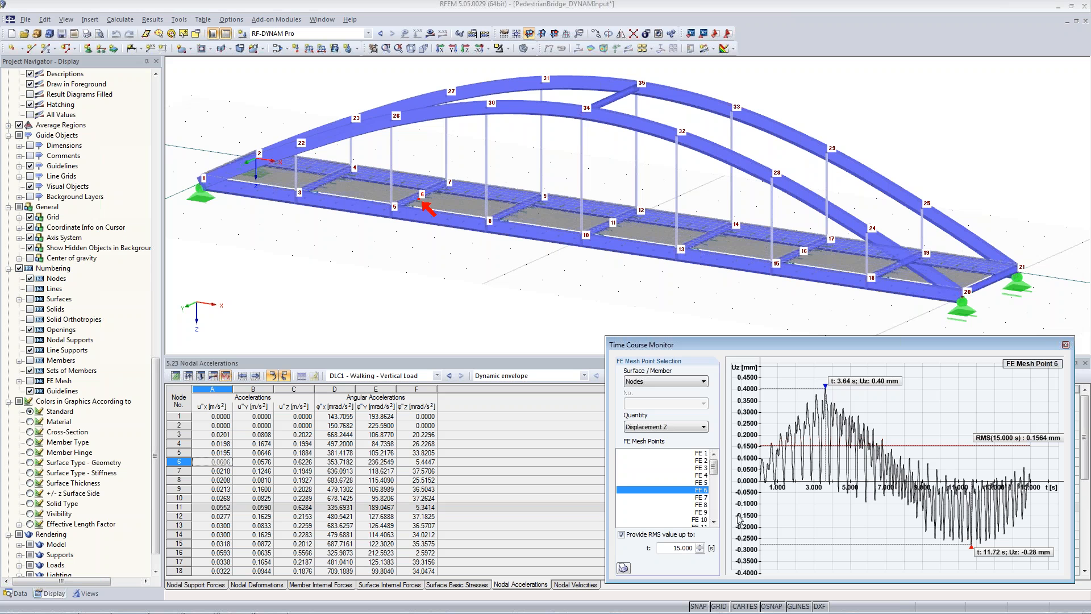
# Step: Plot the Acceleration Z time course for deck node 6 together with nodes 11 and 16
pyautogui.click(655, 427)
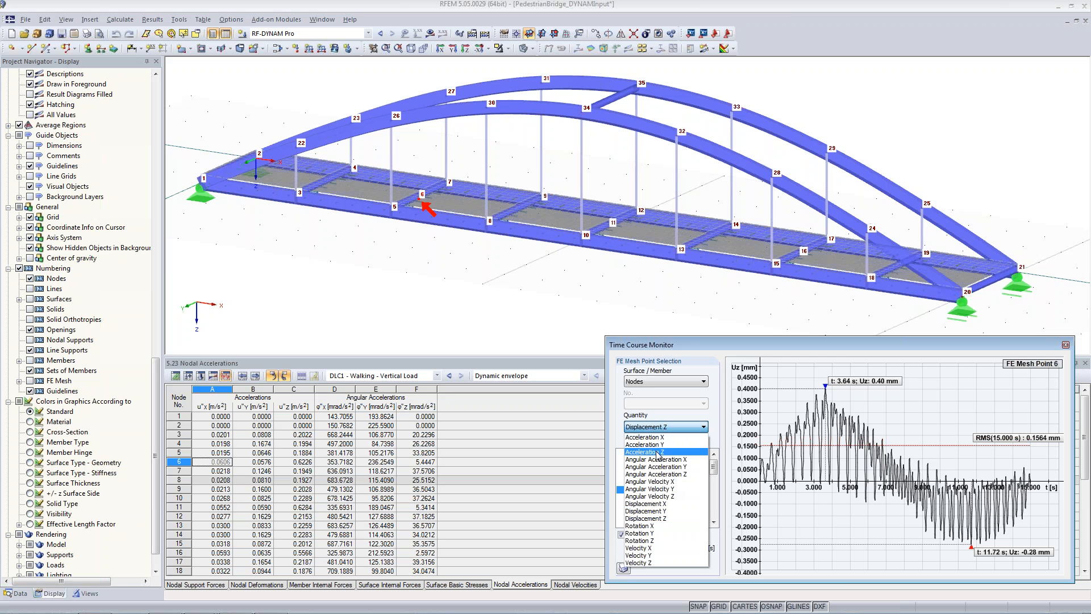
pyautogui.click(657, 453)
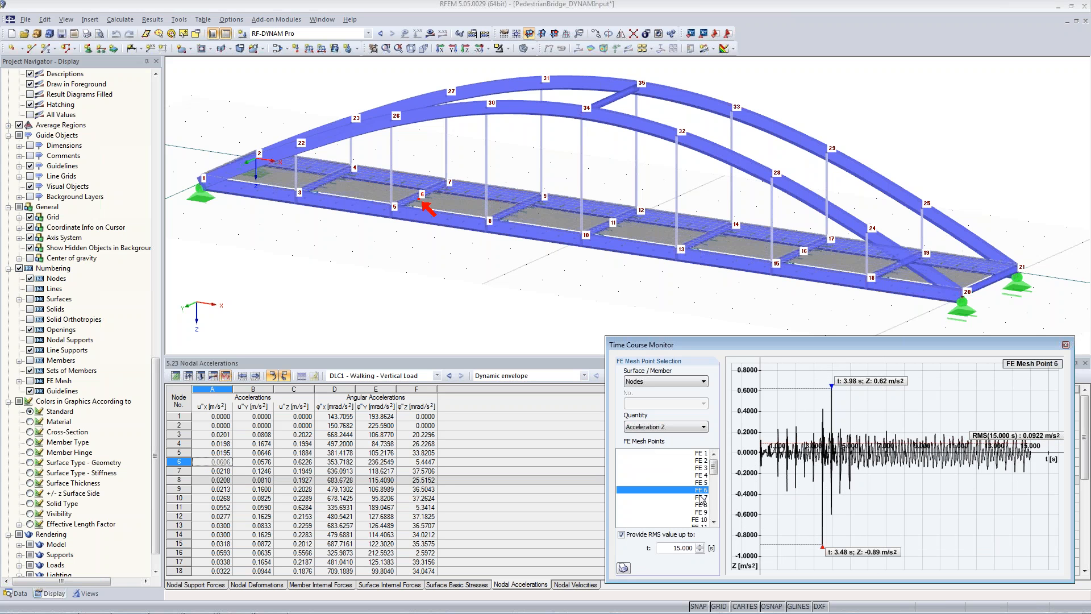
pyautogui.moveTo(714, 472); pyautogui.dragTo(714, 475)
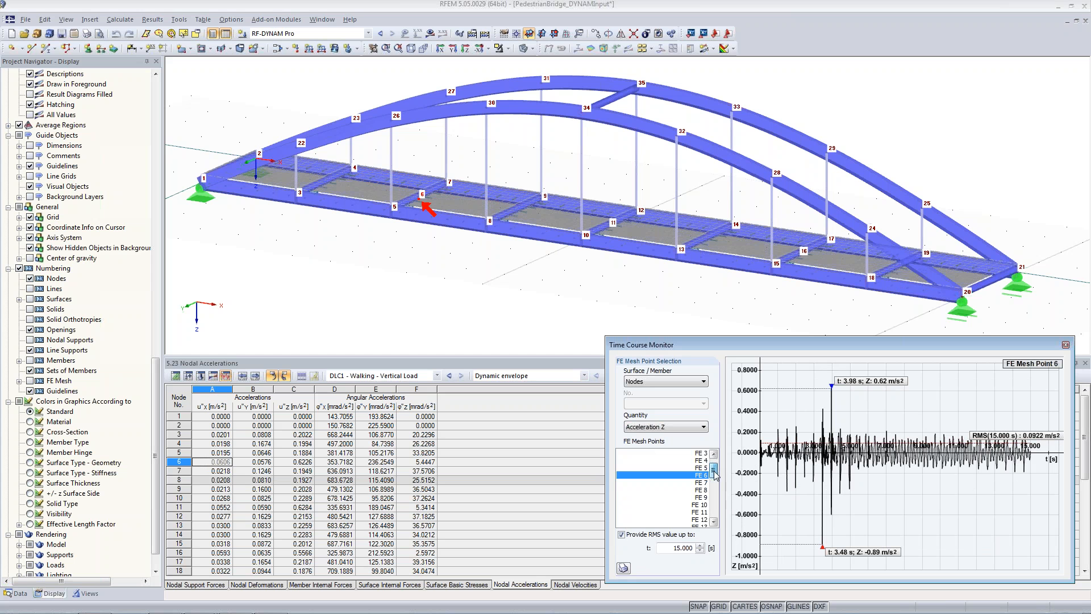
pyautogui.click(698, 512)
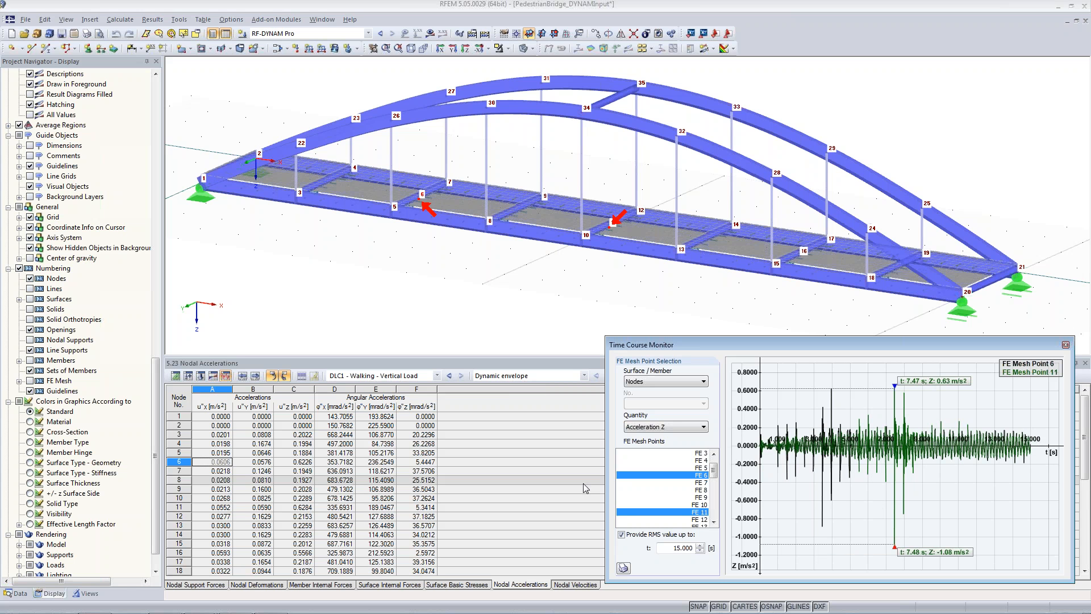
pyautogui.scroll(-2, 684, 497)
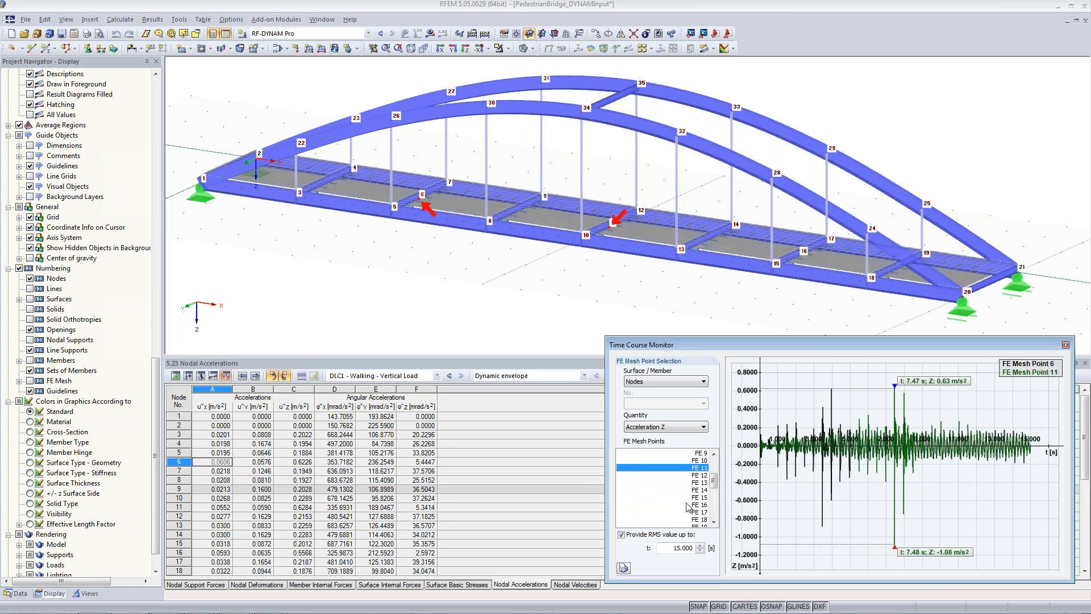
pyautogui.keyDown('ctrl'); pyautogui.click(688, 505); pyautogui.keyUp('ctrl')
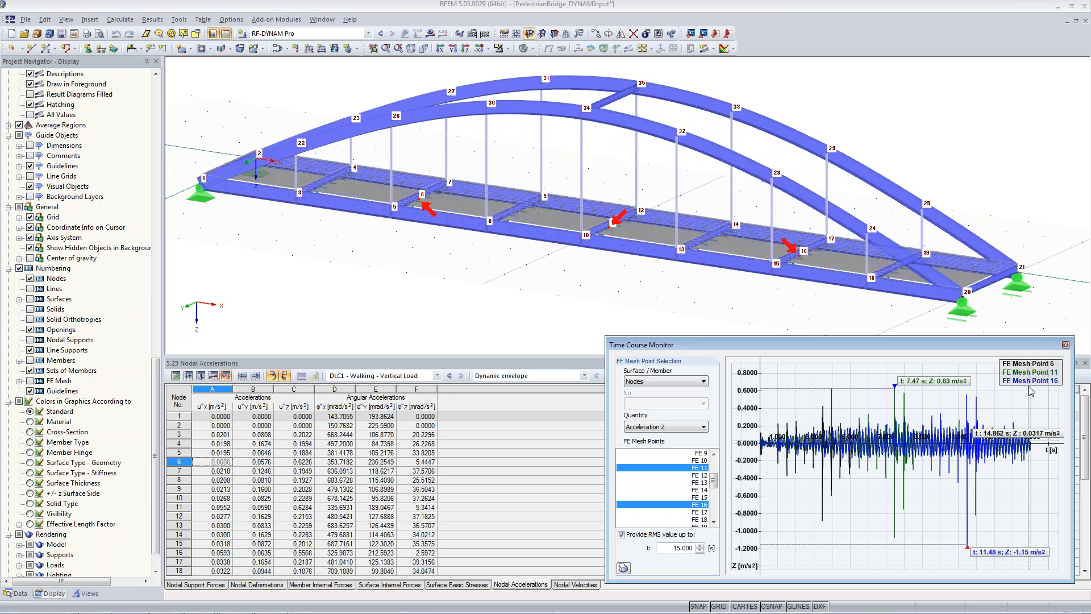
# Step: Compare the Displacement Z time courses of the three deck nodes, then return to Acceleration Z for node 6 alone
pyautogui.click(648, 427)
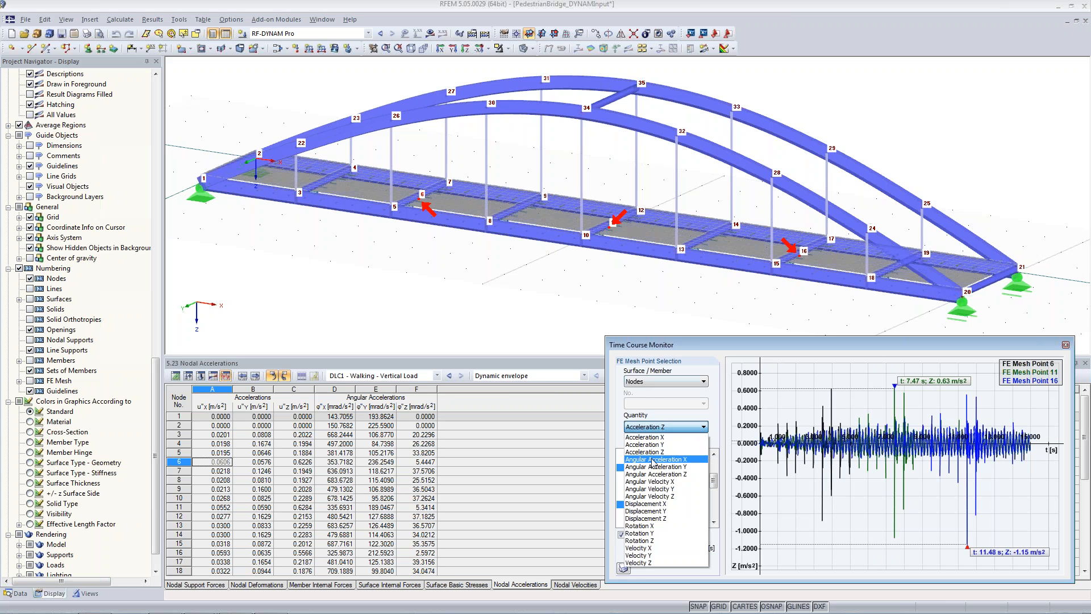
pyautogui.click(654, 518)
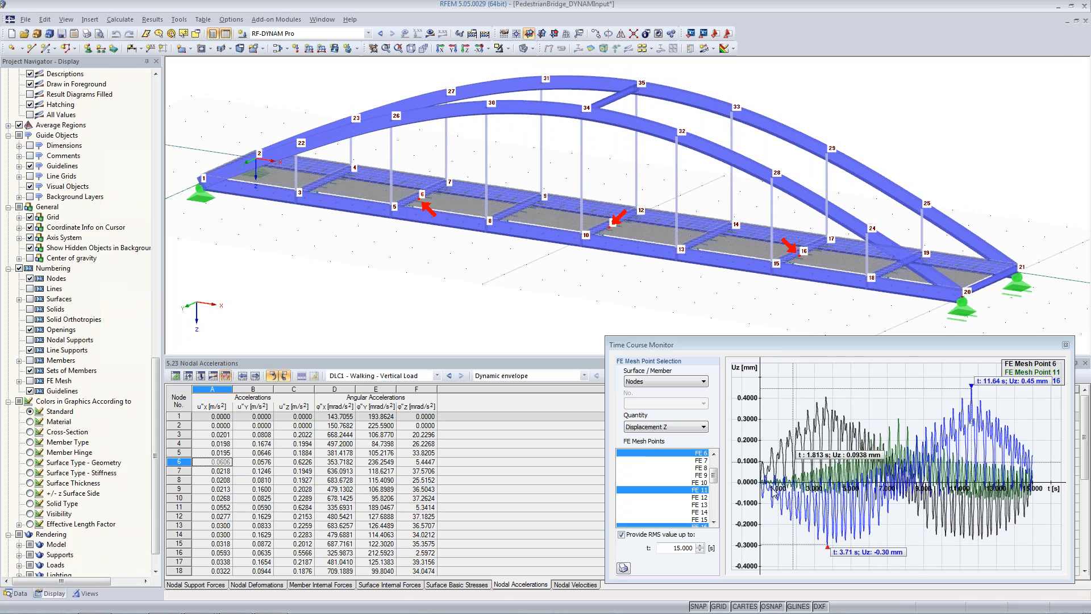
pyautogui.click(675, 431)
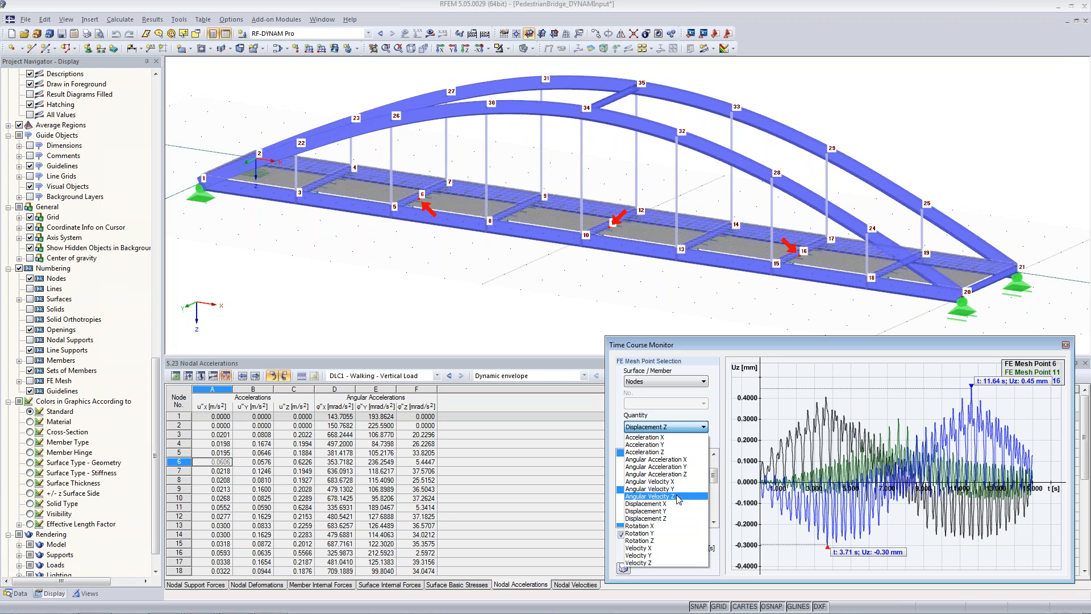
pyautogui.click(663, 453)
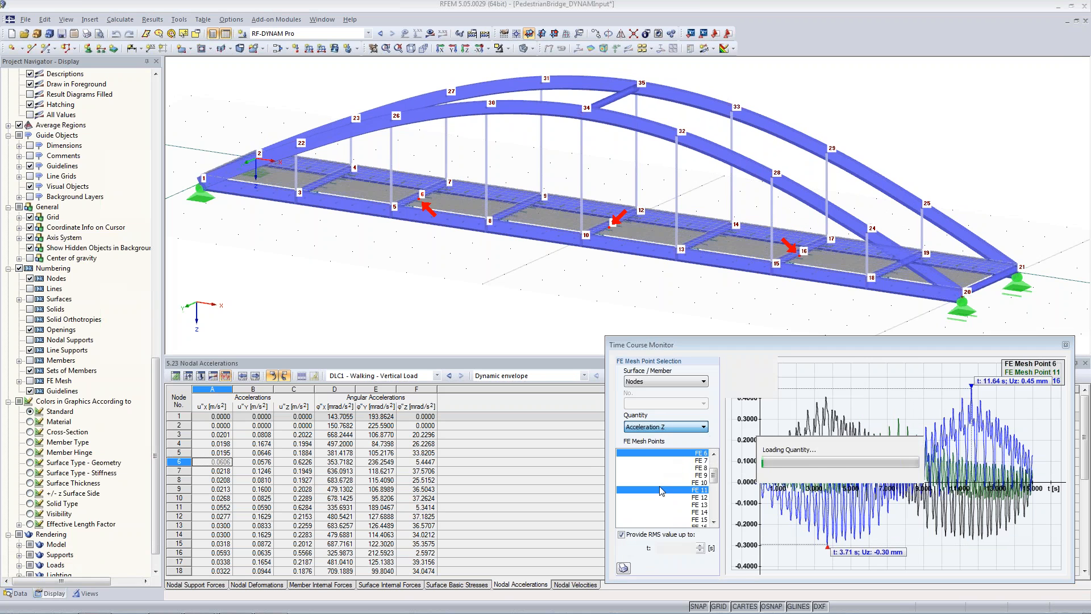
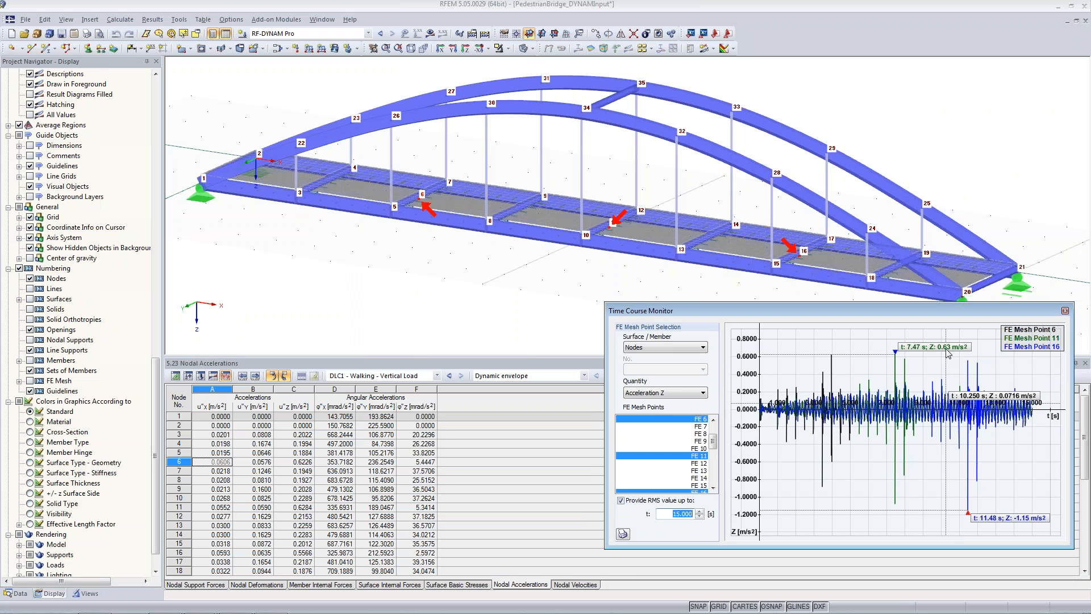
pyautogui.click(694, 419)
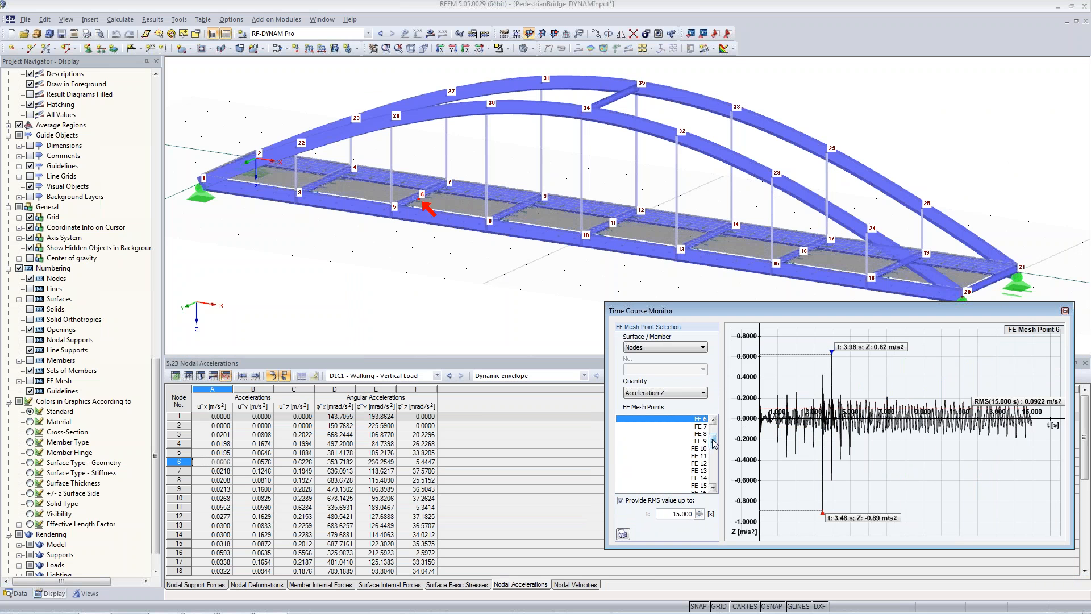
pyautogui.moveTo(713, 440); pyautogui.dragTo(713, 434)
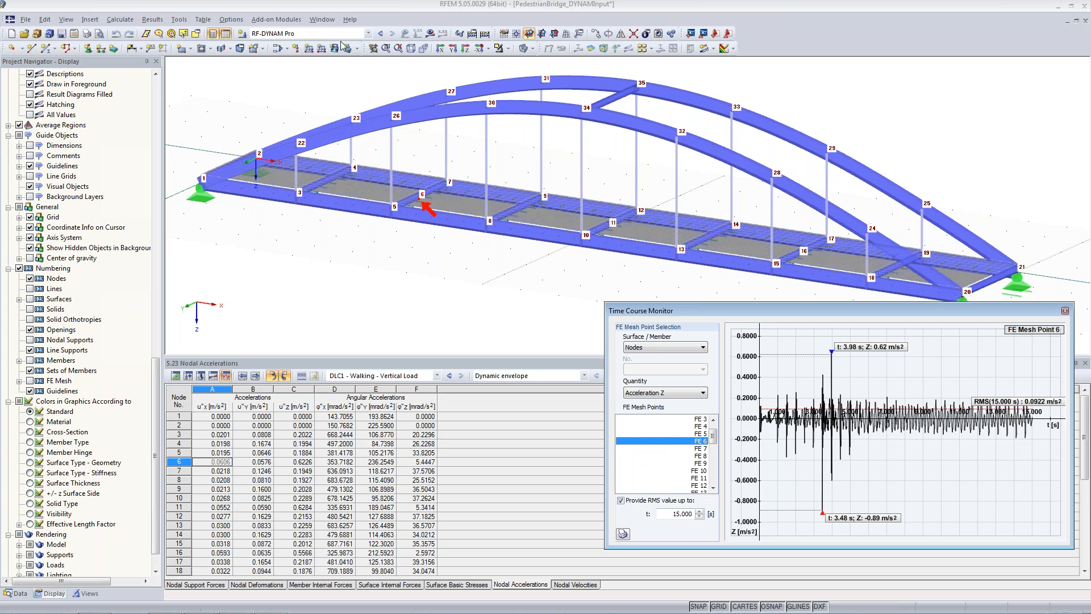
# Step: Step through the moving load positions on the model from LC2 to LC7, Step 6/16 of Movement Sets 1
pyautogui.click(318, 33)
pyautogui.scroll(2, 325, 57)
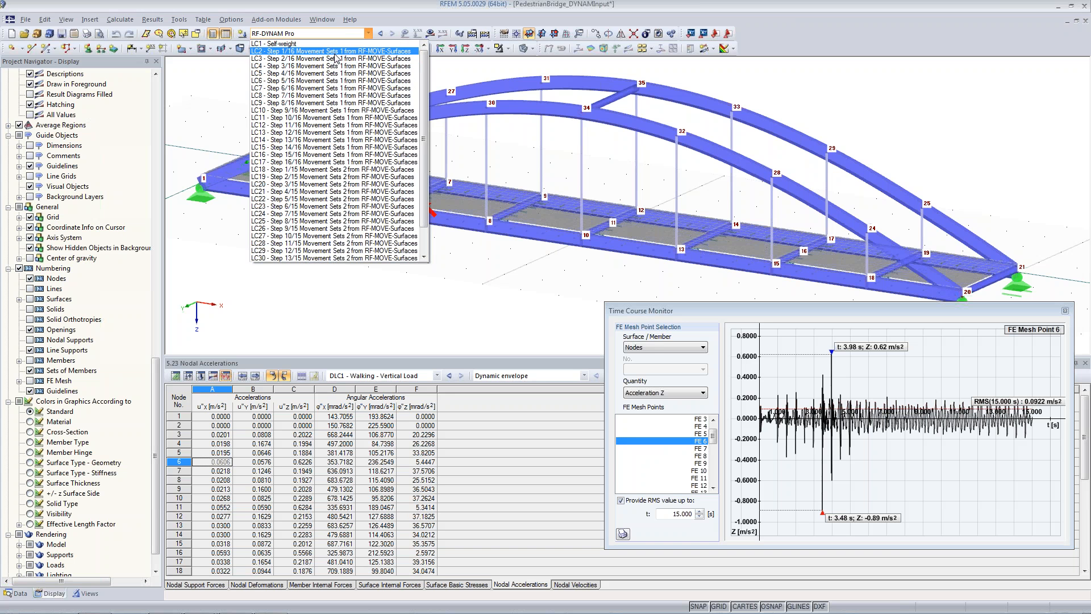
pyautogui.click(312, 57)
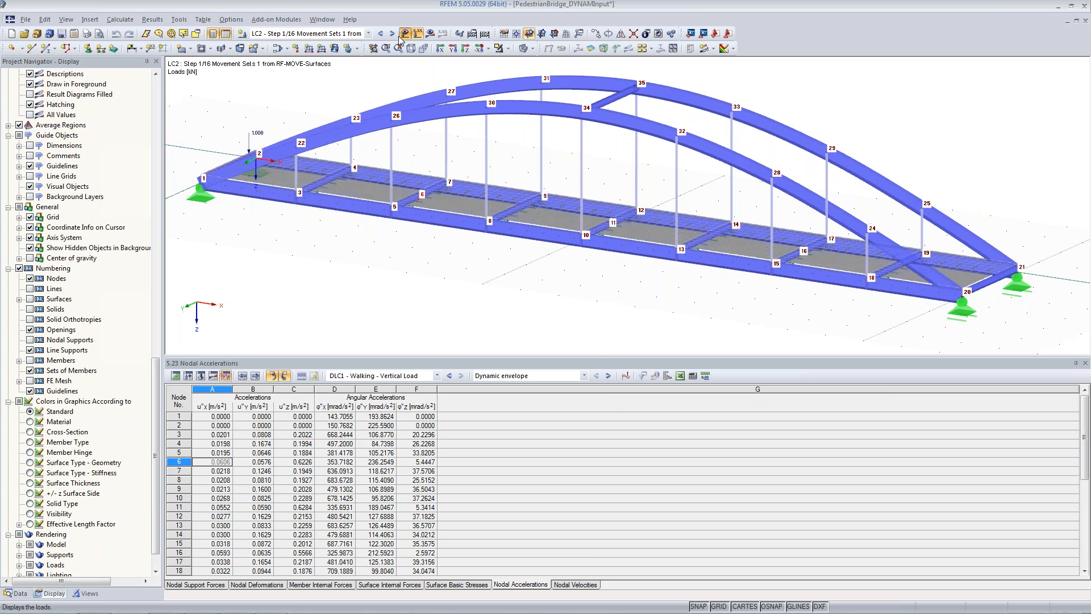
pyautogui.click(392, 35)
pyautogui.click(392, 35)
pyautogui.click(392, 35)
pyautogui.click(392, 35)
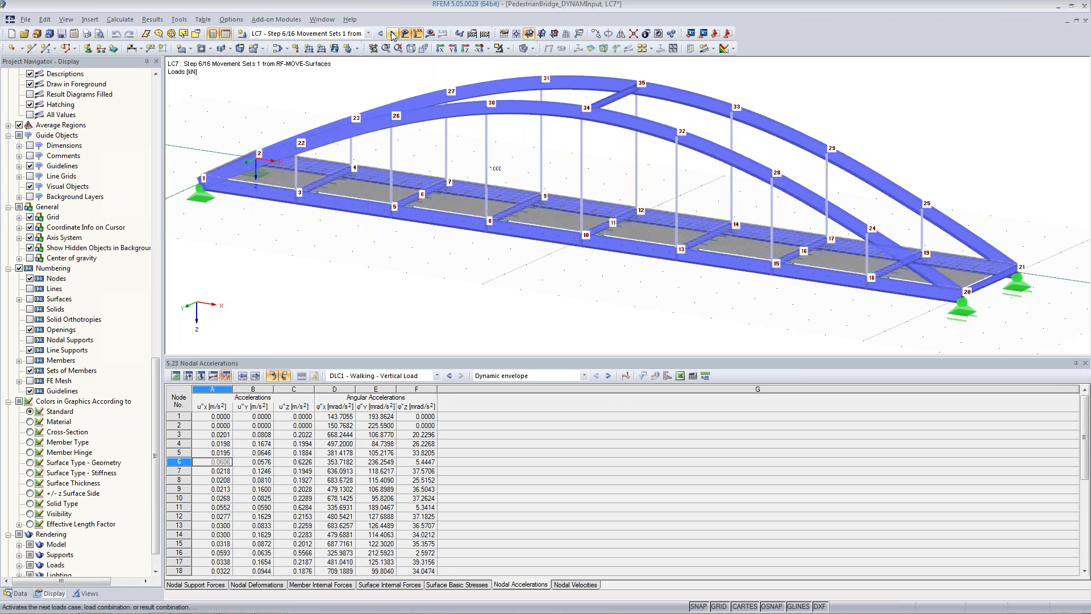
# Step: Review the pedestrian weight G, number of persons N and step frequency fs in the parameter list, discarding any changes
pyautogui.click(44, 20)
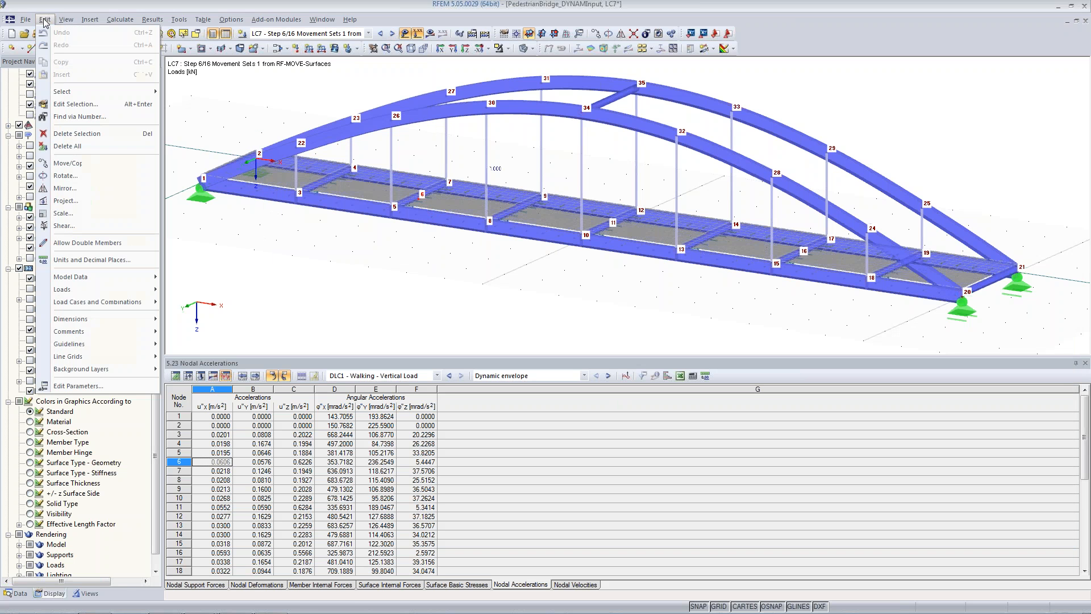
pyautogui.click(72, 383)
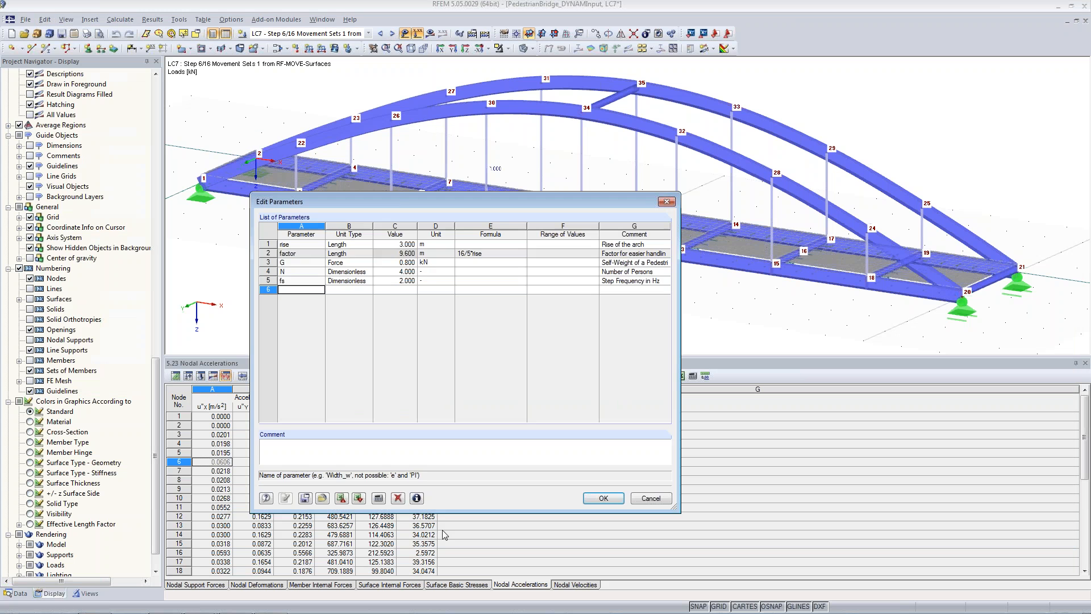
pyautogui.moveTo(301, 262); pyautogui.dragTo(396, 280)
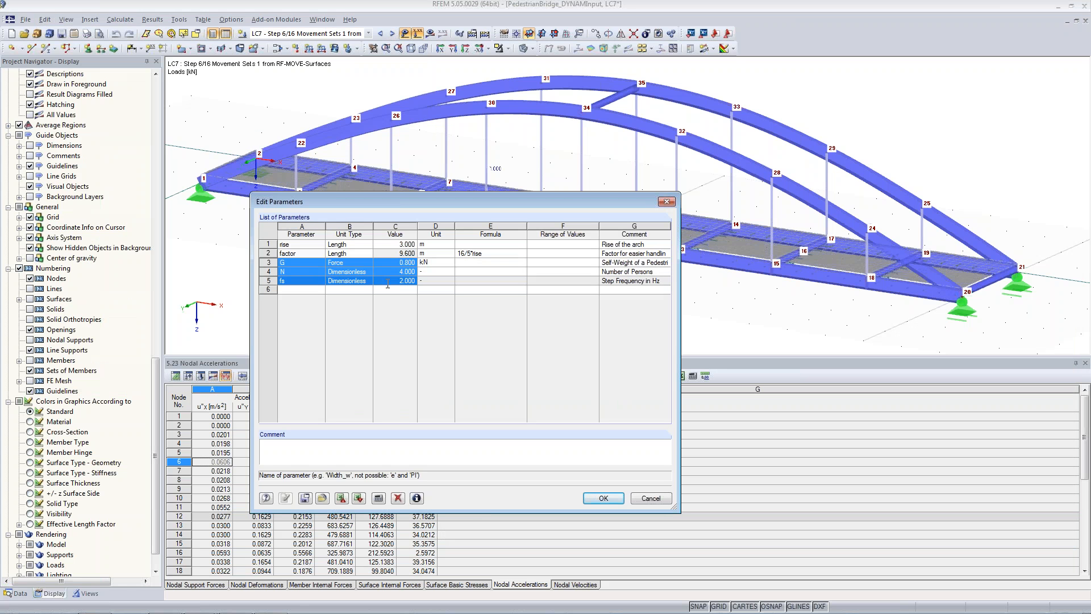
pyautogui.click(300, 271)
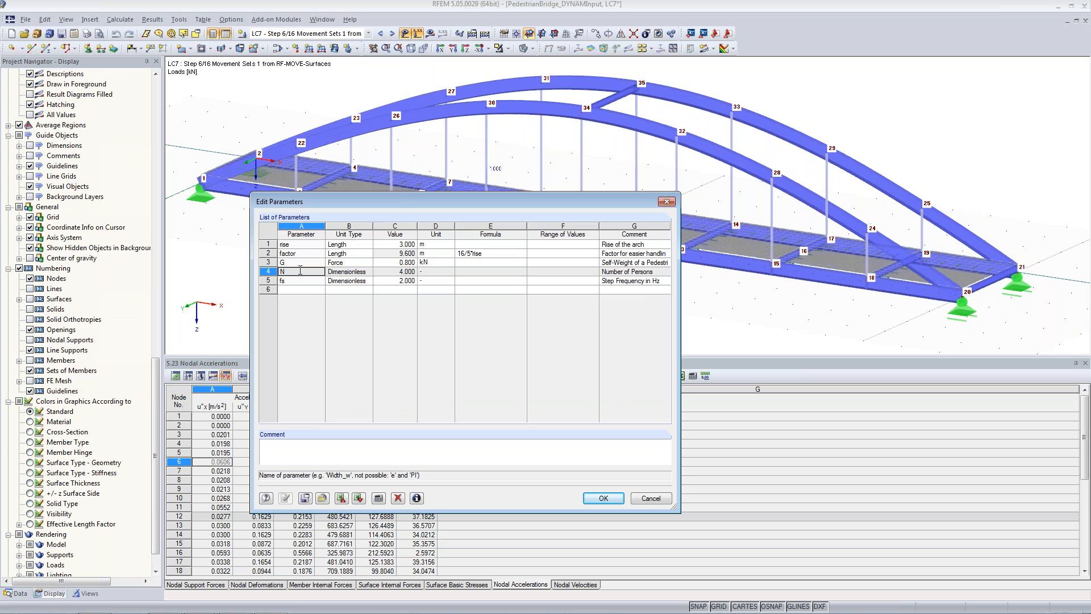
pyautogui.click(305, 281)
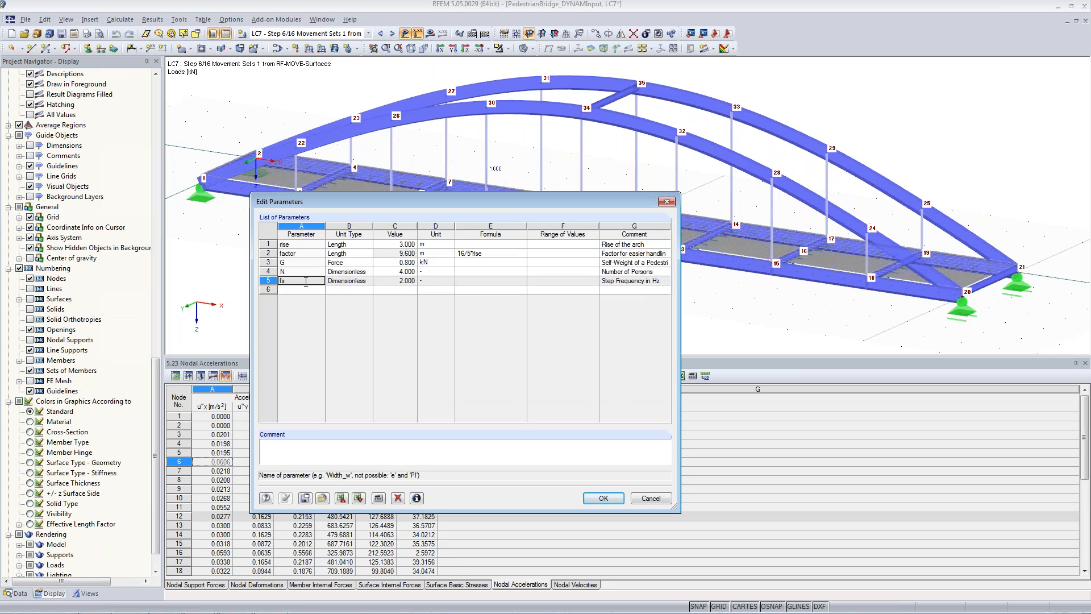
pyautogui.click(394, 280)
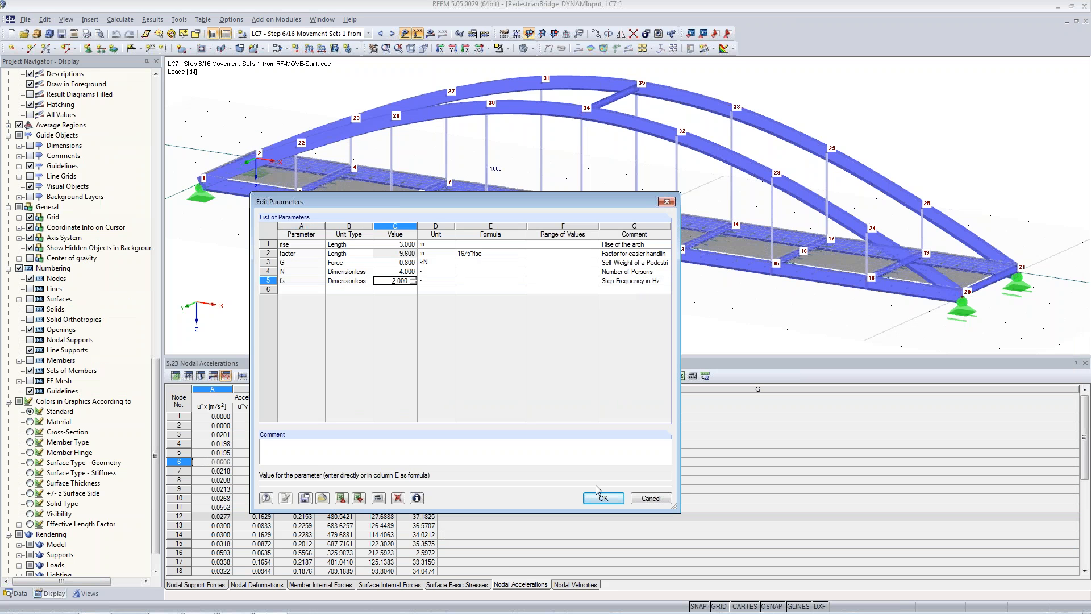
pyautogui.click(651, 498)
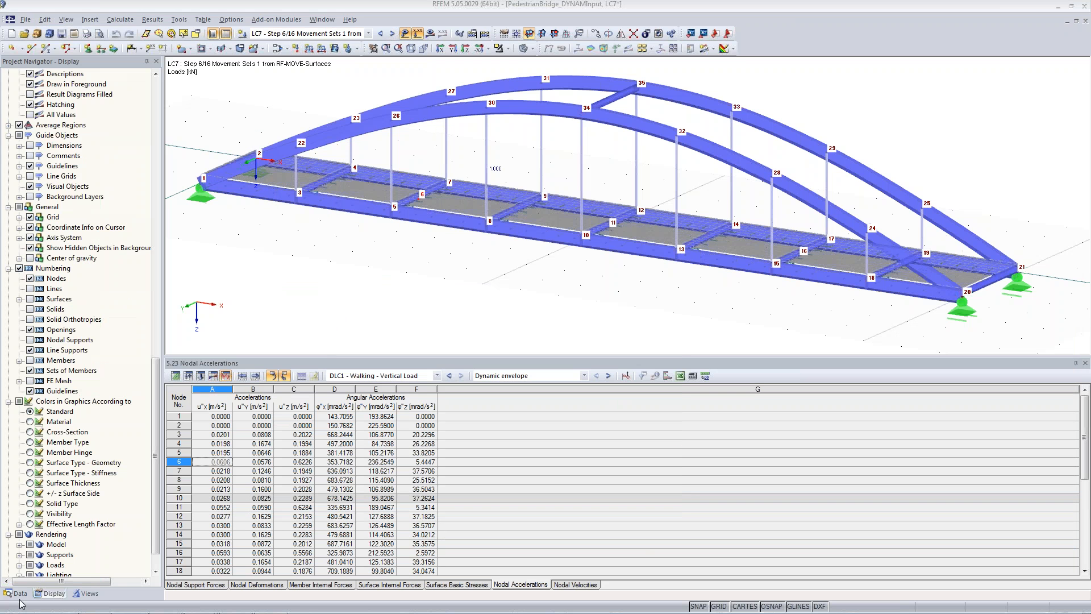
# Step: Examine the parameterized function of time diagram TD1, Right Foot - Position 1, in the RF-DYNAM Pro input data
pyautogui.click(19, 593)
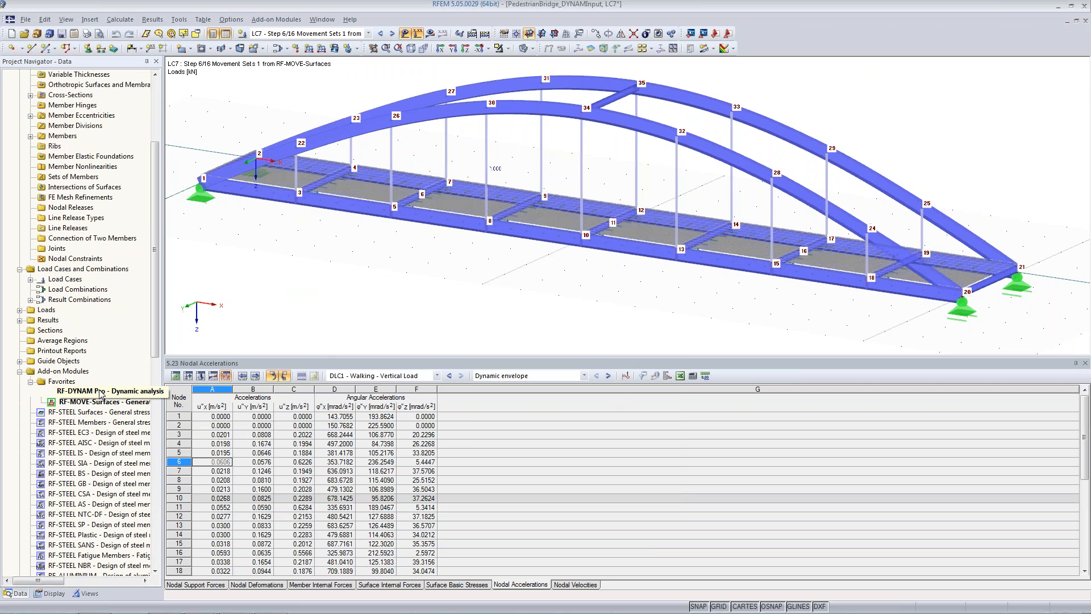
pyautogui.doubleClick(87, 393)
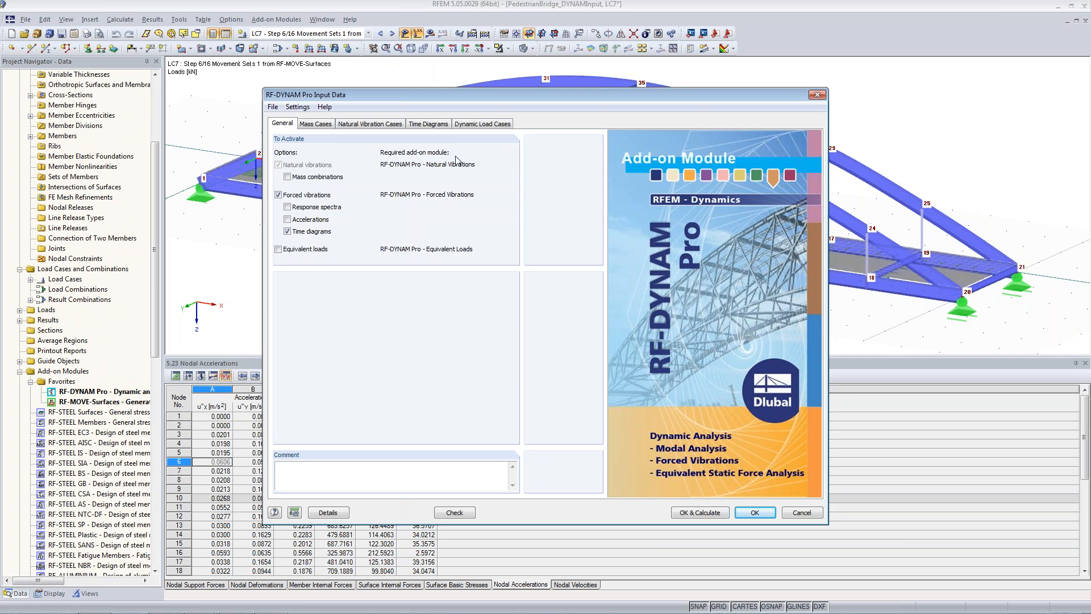
pyautogui.click(438, 126)
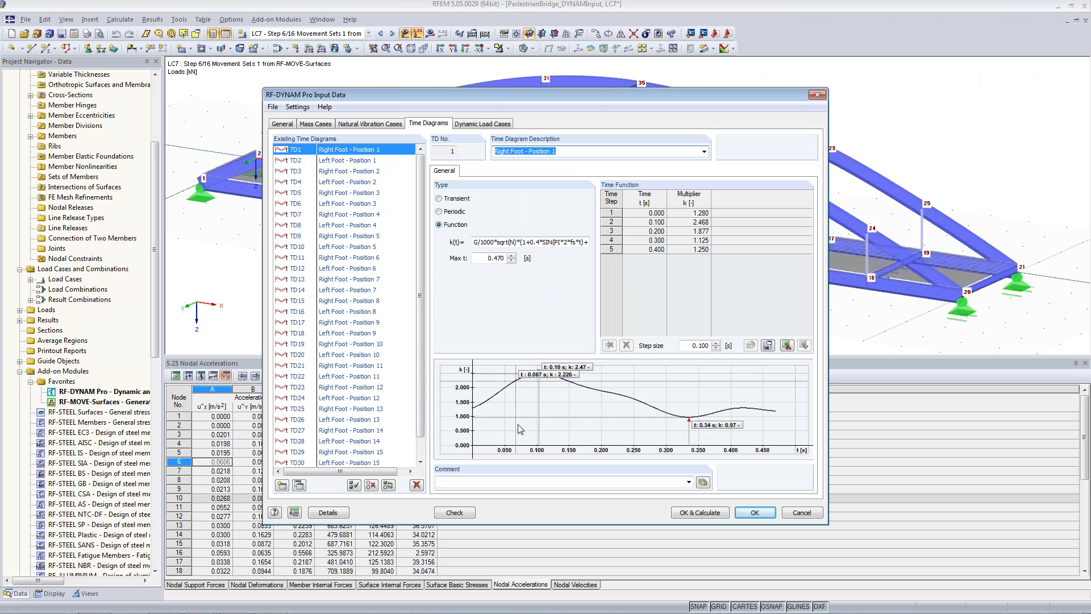
pyautogui.click(758, 511)
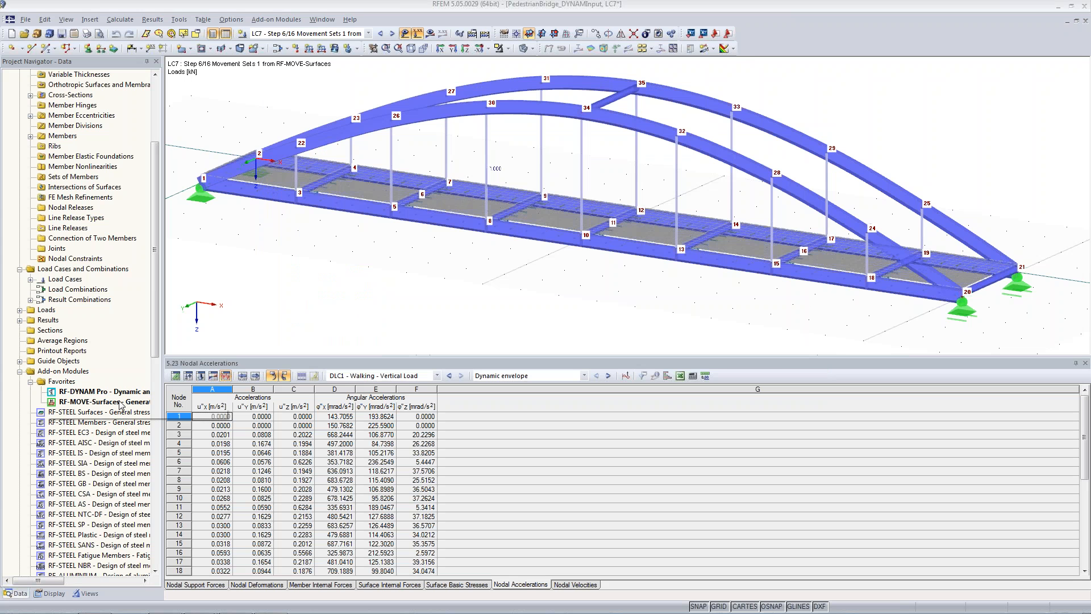
# Step: Examine the Left Foot and Right Foot line sets in RF-MOVE-Surfaces, including the Right Foot eccentricity, and close the module
pyautogui.doubleClick(120, 402)
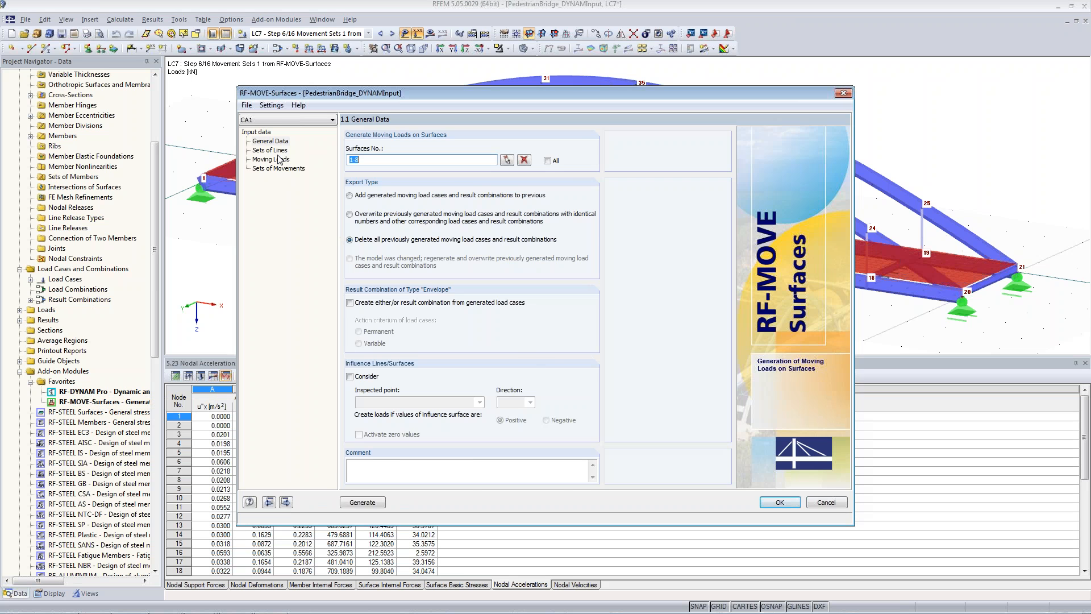
pyautogui.click(273, 160)
pyautogui.click(272, 151)
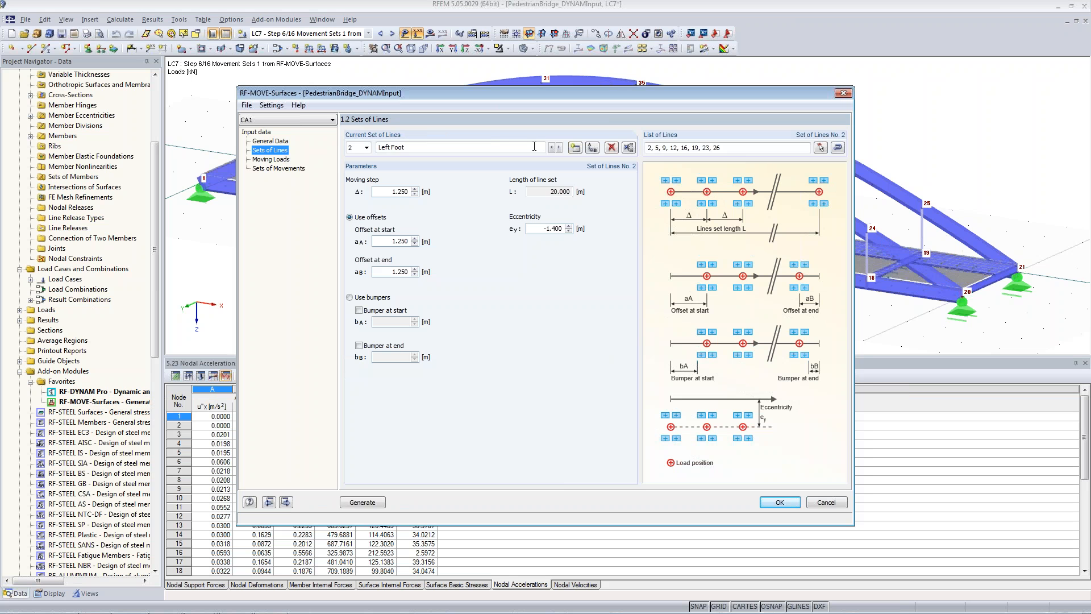
pyautogui.click(366, 147)
pyautogui.click(357, 158)
pyautogui.moveTo(543, 228); pyautogui.dragTo(594, 235)
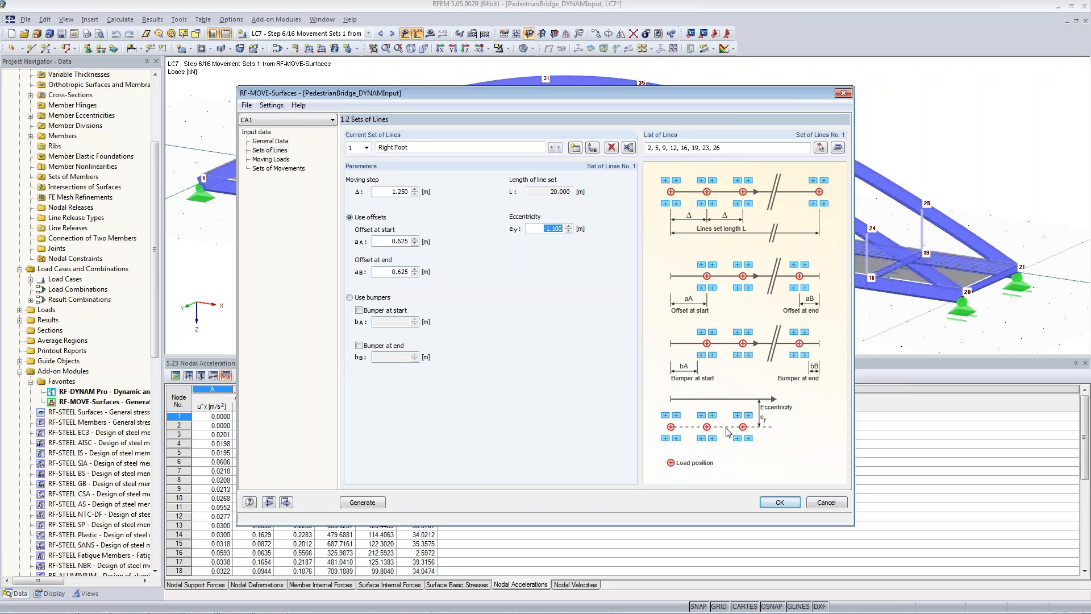
pyautogui.moveTo(671, 94); pyautogui.dragTo(465, 122)
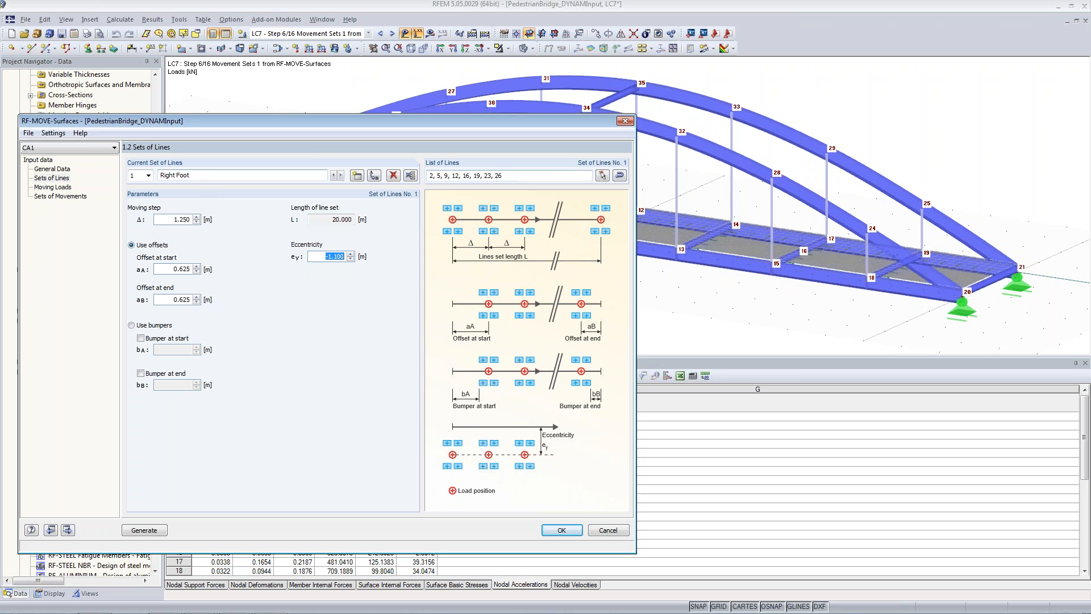
pyautogui.moveTo(228, 124); pyautogui.dragTo(294, 115)
pyautogui.click(628, 521)
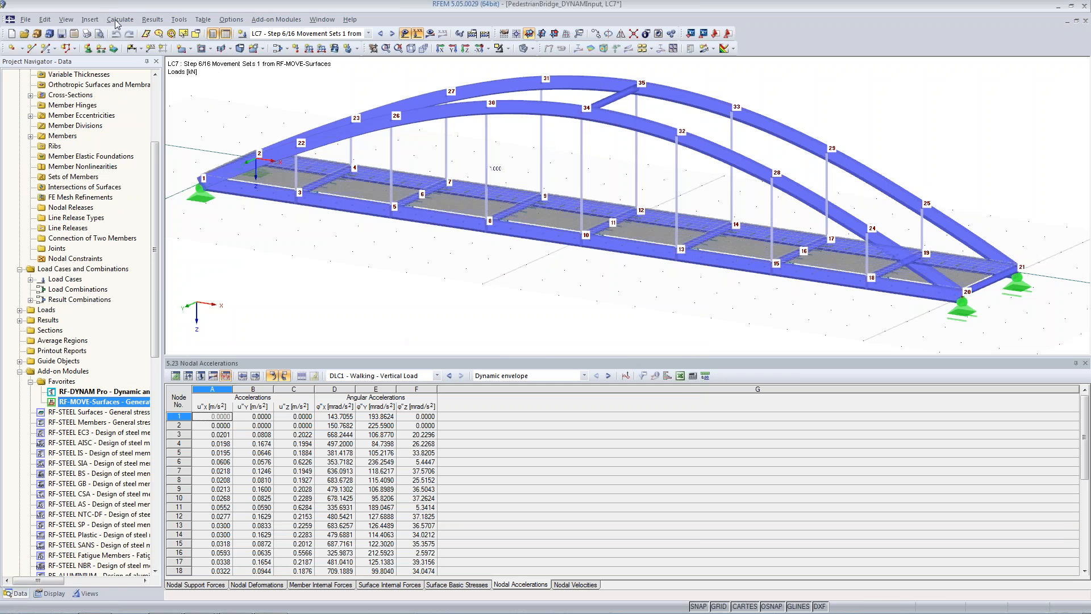
# Step: Add a dimensionless parameter N_all with value 12.5 and the comment "Number of Persons" to the parameter list
pyautogui.click(46, 19)
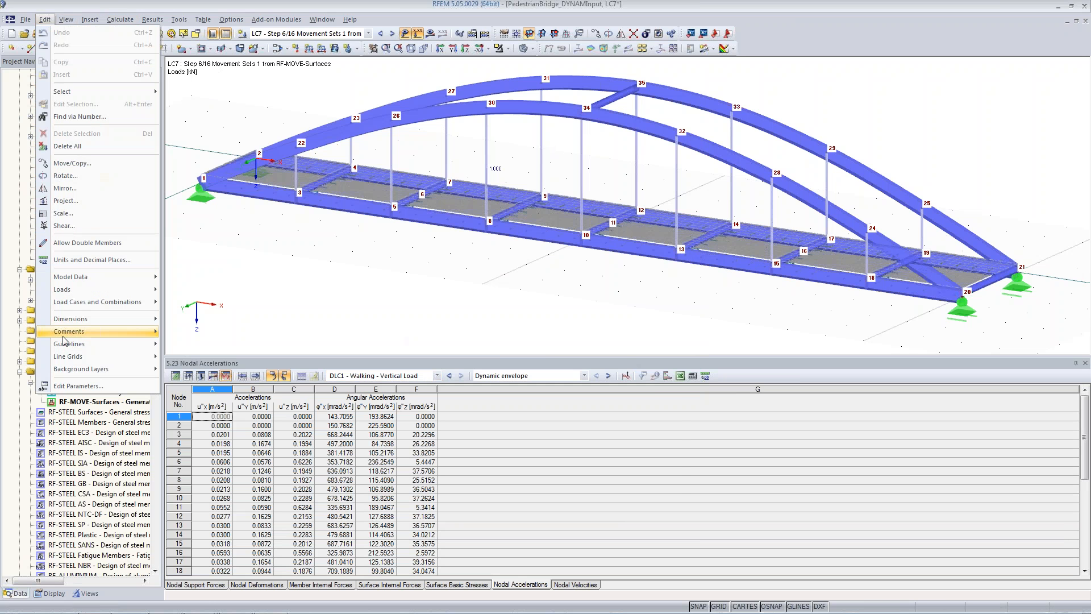
pyautogui.click(66, 386)
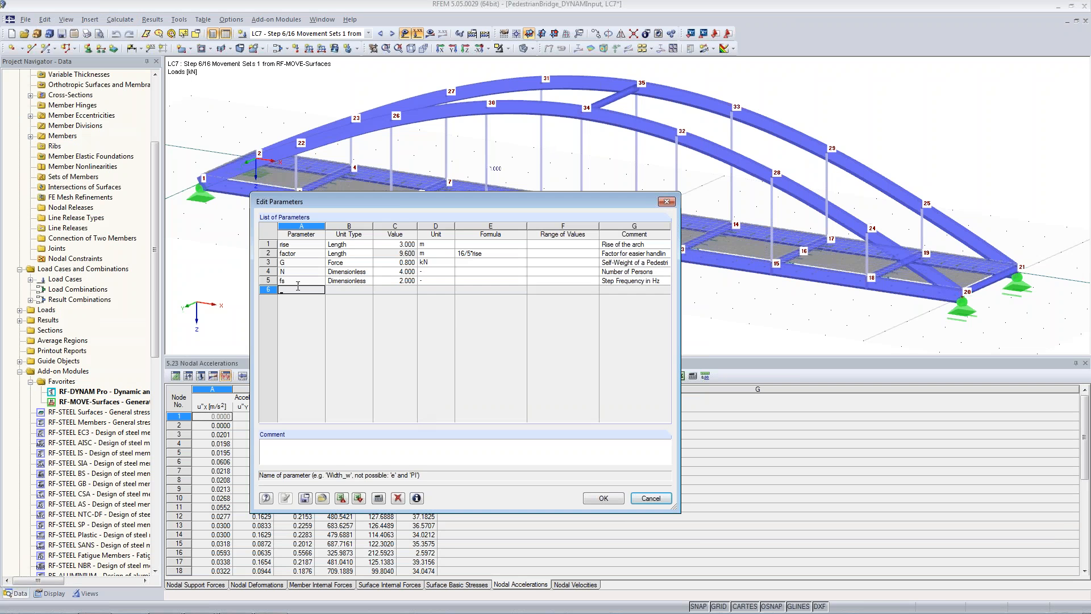
pyautogui.write('N_all')
pyautogui.click(358, 290)
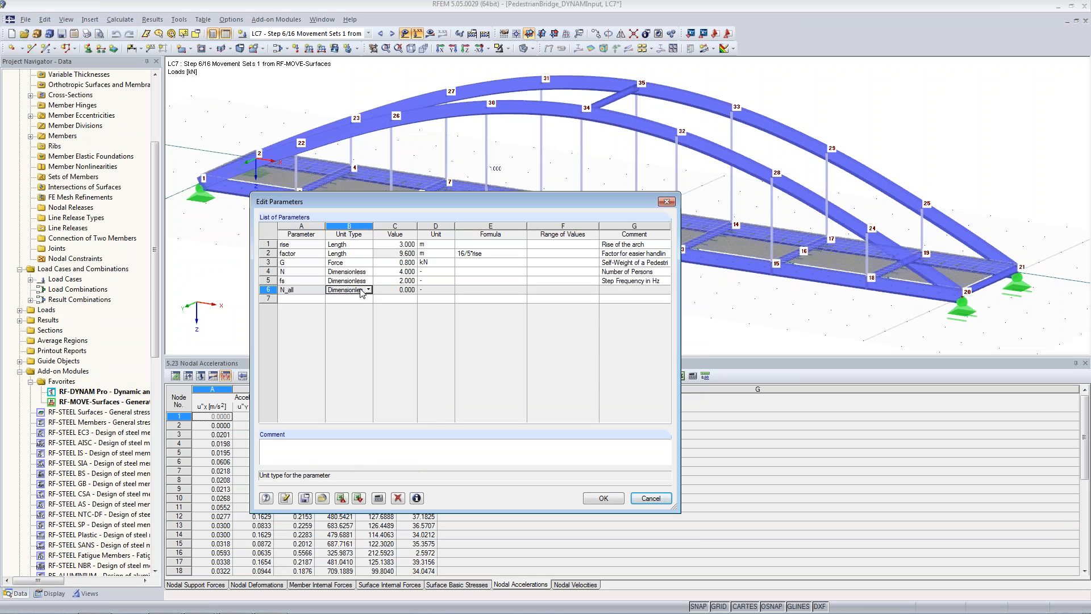
pyautogui.click(382, 289)
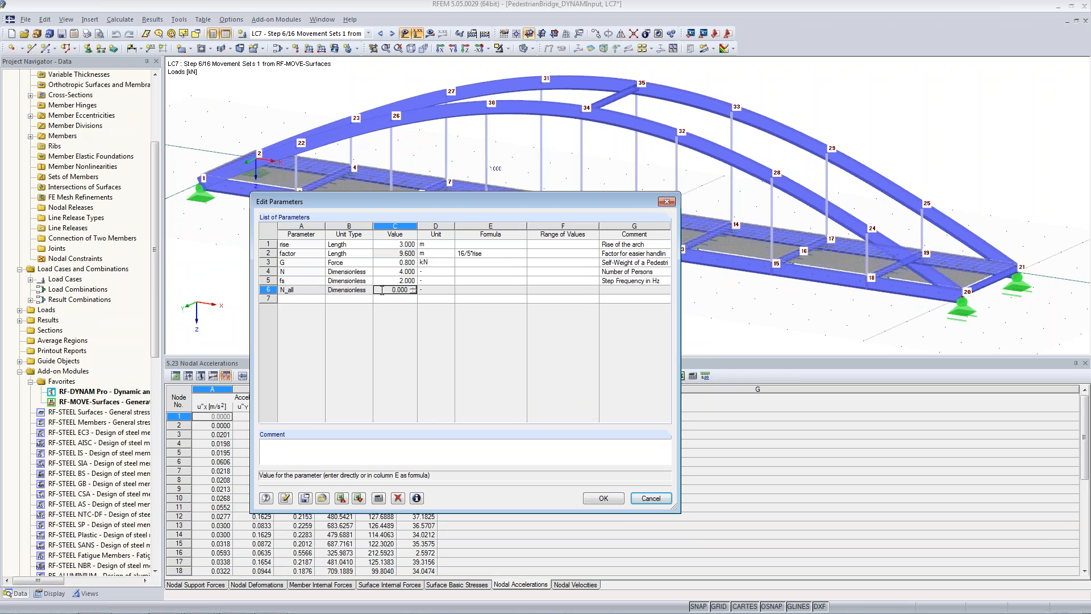
pyautogui.write('12.5')
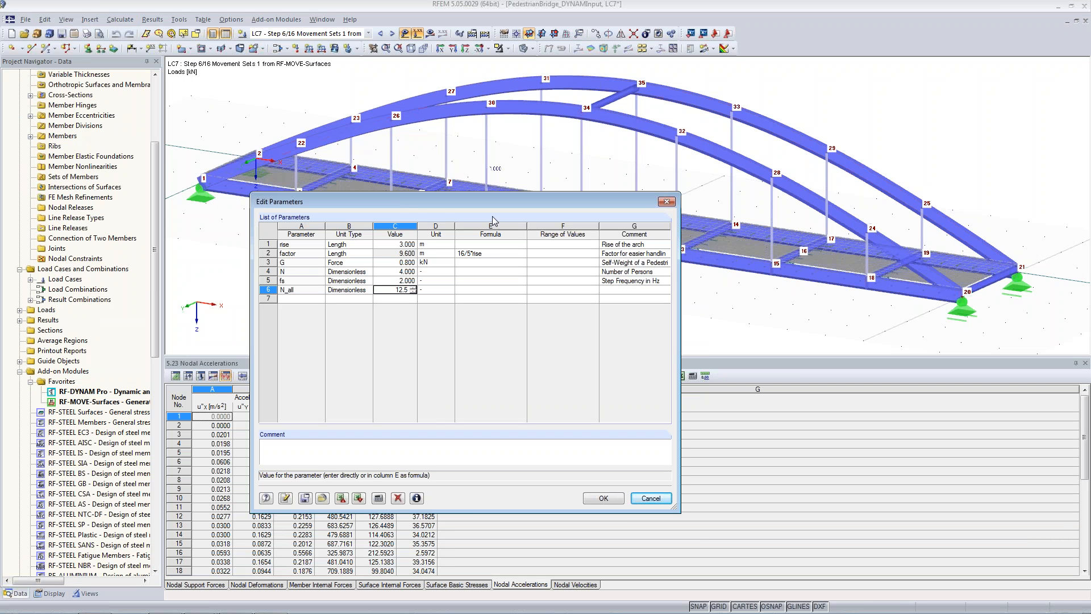
pyautogui.click(624, 290)
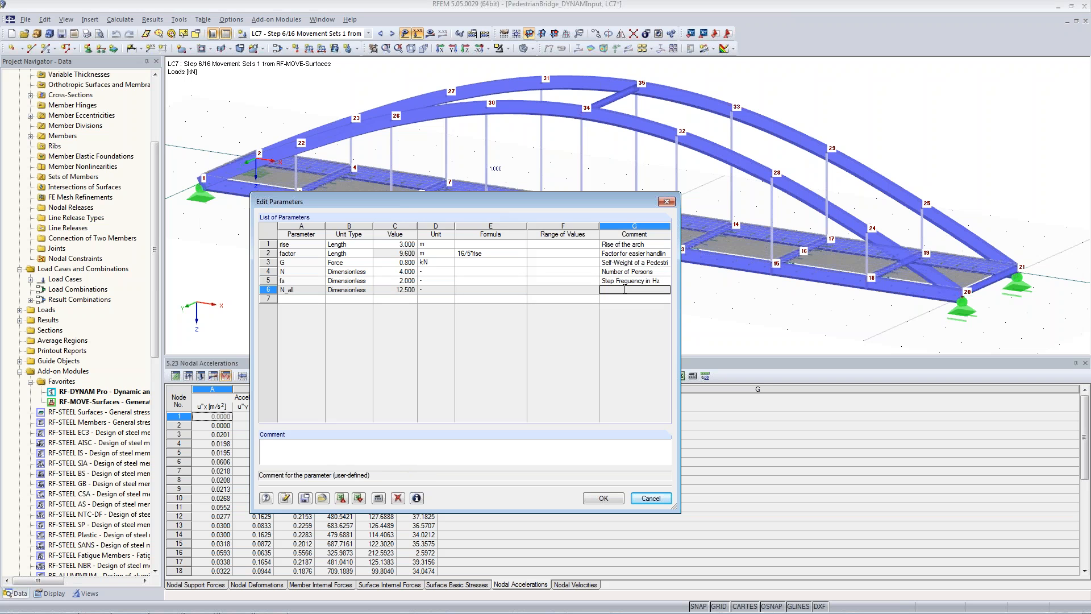
pyautogui.write('Number of Persons')
pyautogui.click(617, 498)
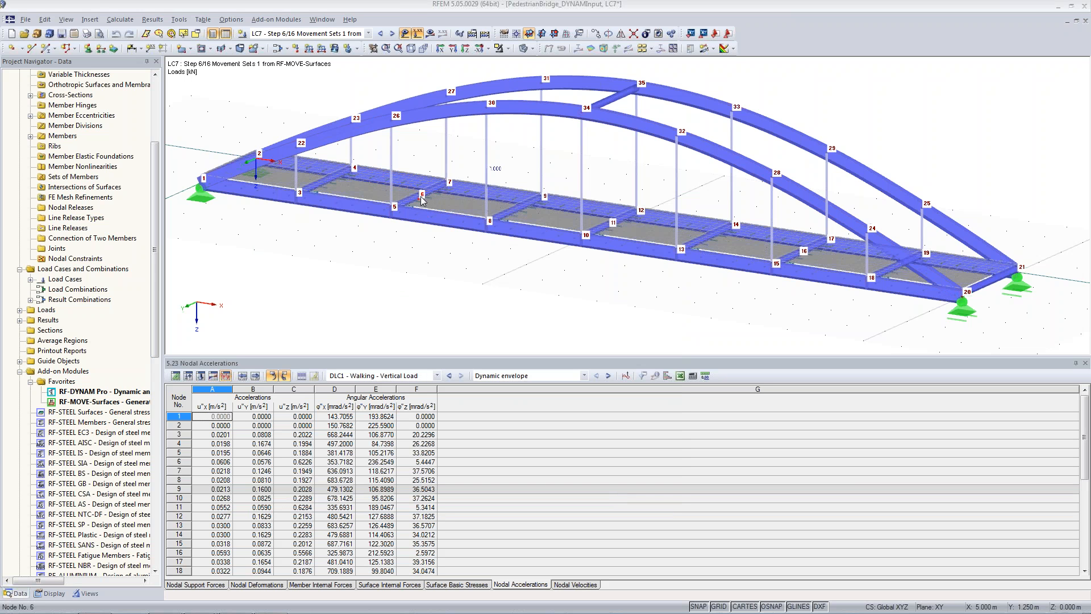
# Step: Create a new load case, renumber it as 40 and describe it as "No Position Change"
pyautogui.click(280, 48)
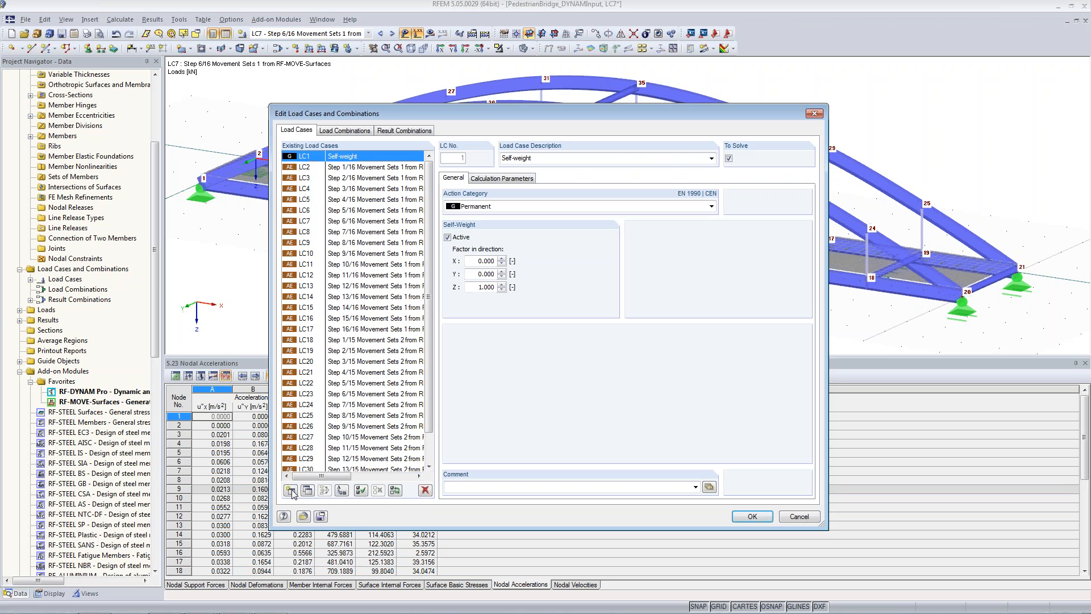
pyautogui.click(290, 490)
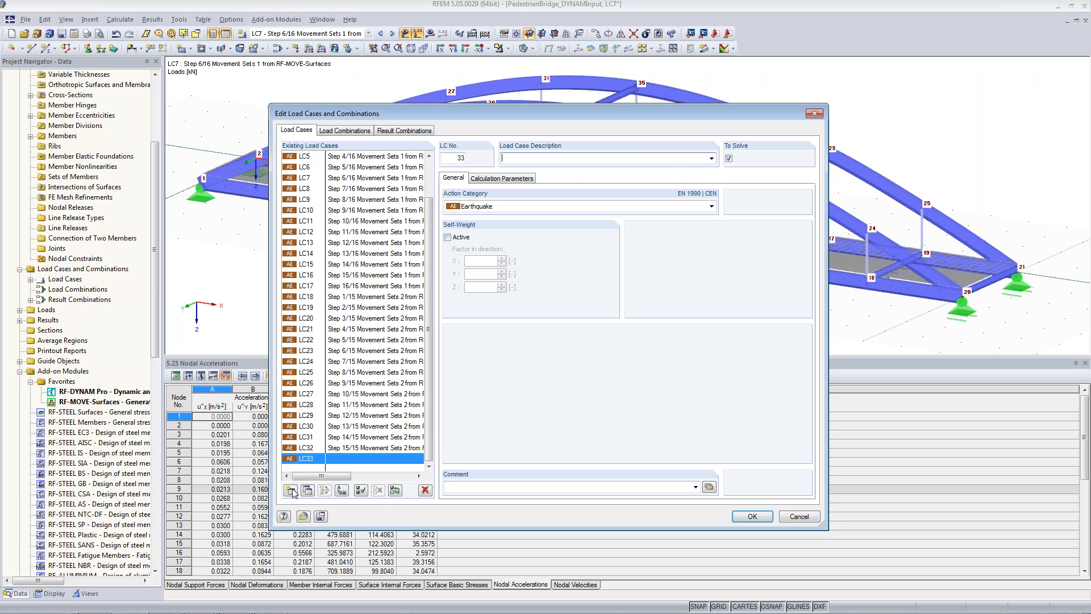
pyautogui.click(342, 489)
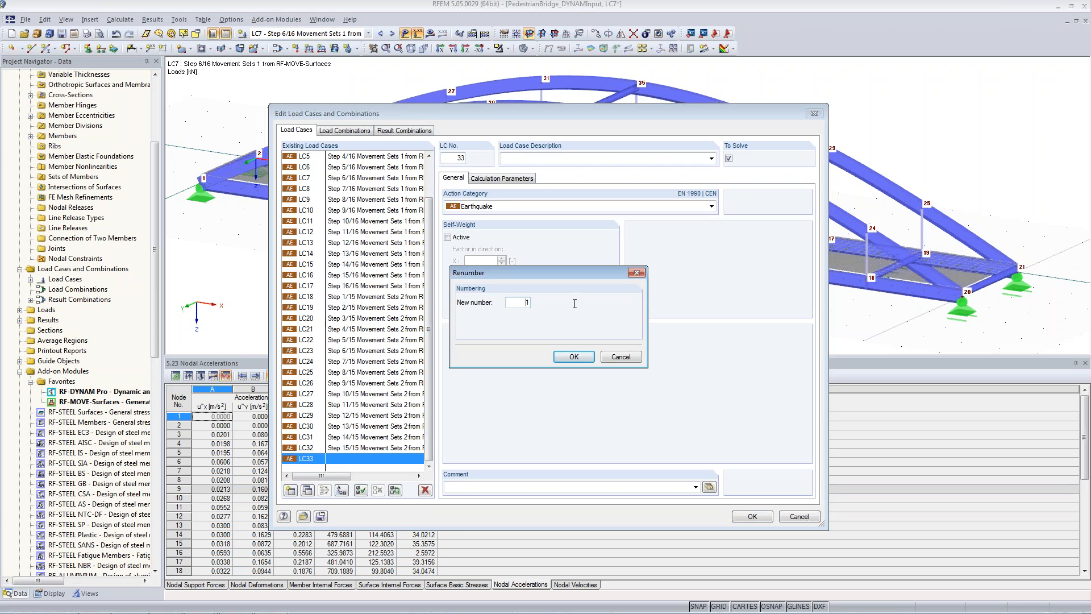
pyautogui.write('40')
pyautogui.click(573, 357)
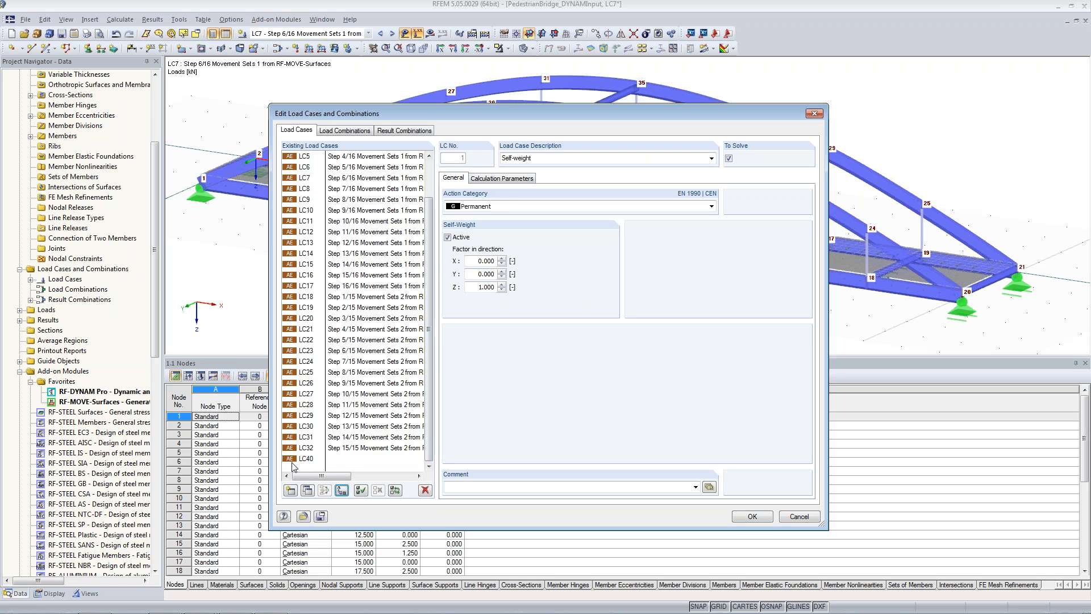
pyautogui.click(332, 459)
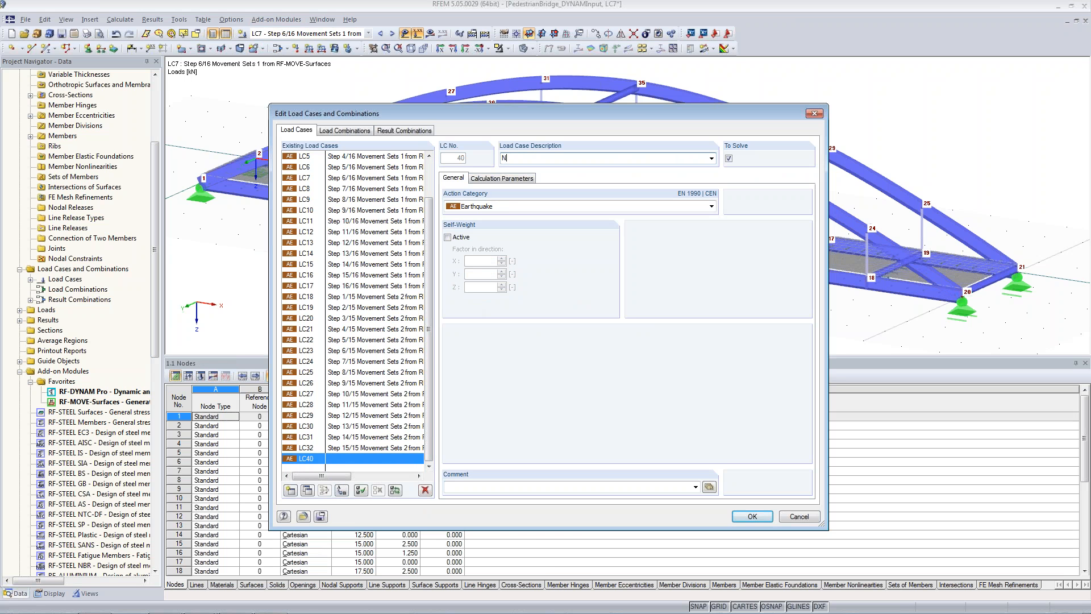
pyautogui.write('No Position Change')
pyautogui.click(749, 514)
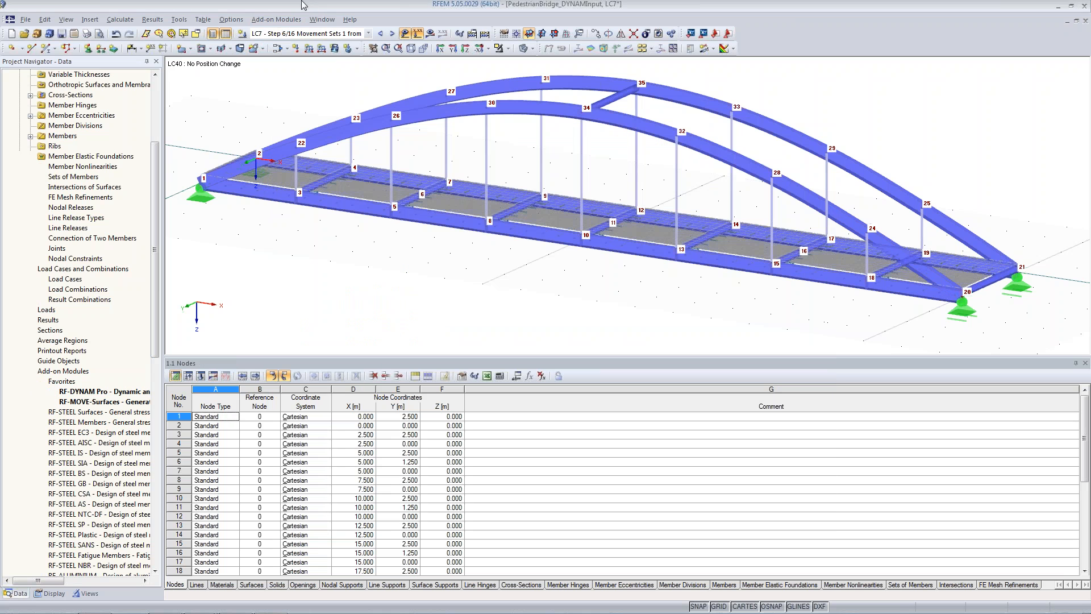
# Step: Apply a nodal load with PZ of 1 kN to node 6 in LC40
pyautogui.click(296, 49)
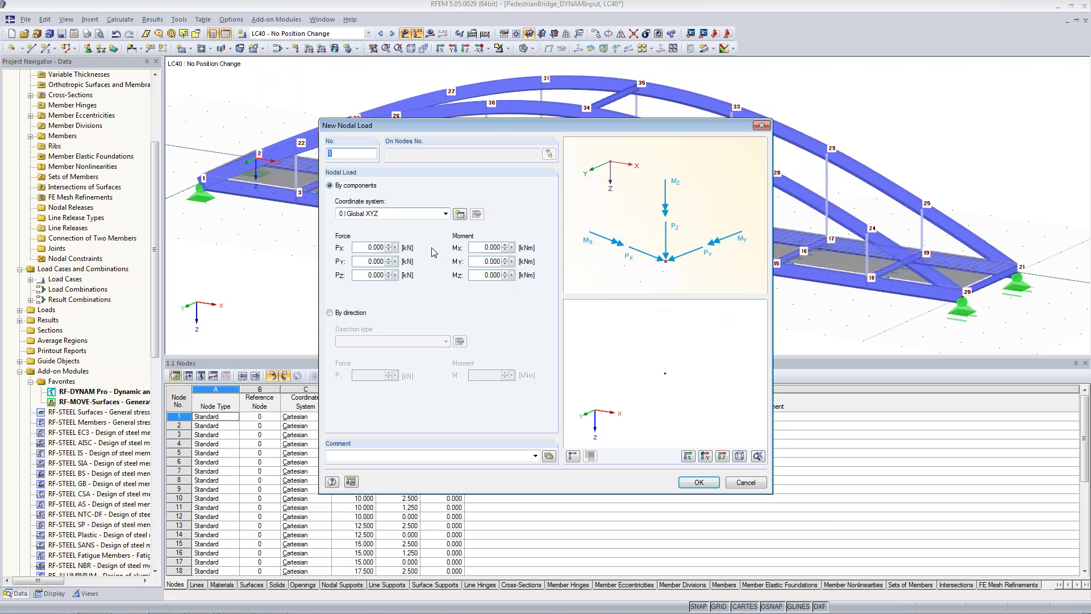
pyautogui.doubleClick(376, 275)
pyautogui.write('1')
pyautogui.press('Tab')
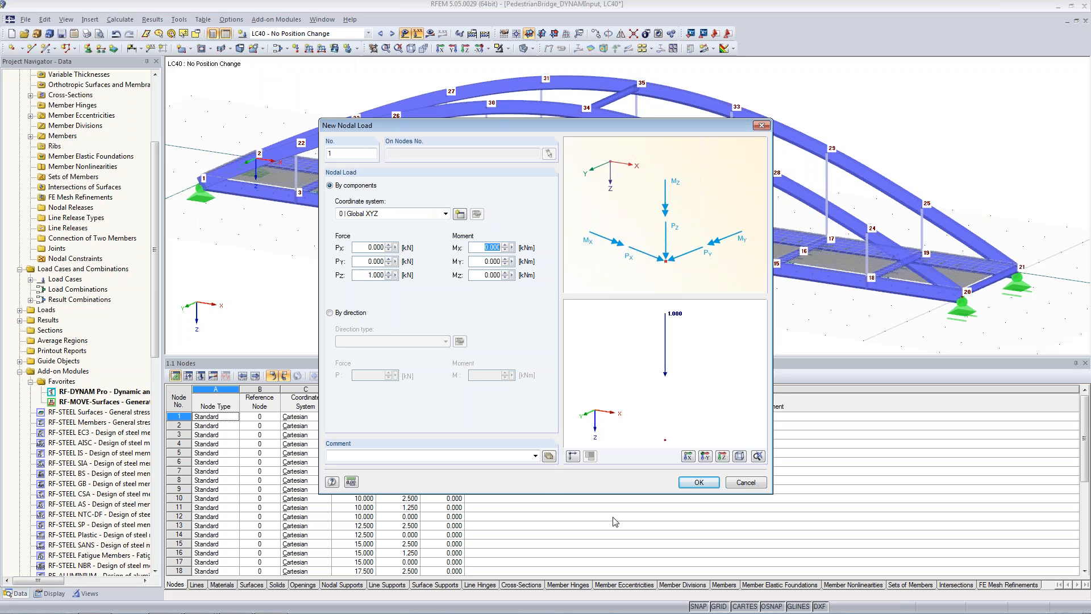
pyautogui.click(698, 482)
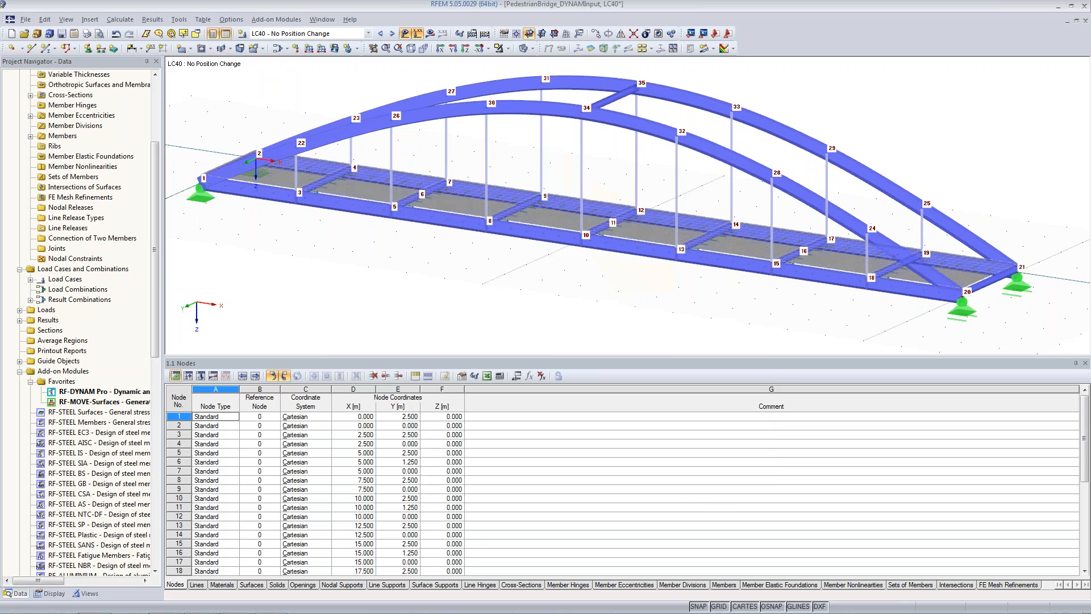
pyautogui.click(421, 194)
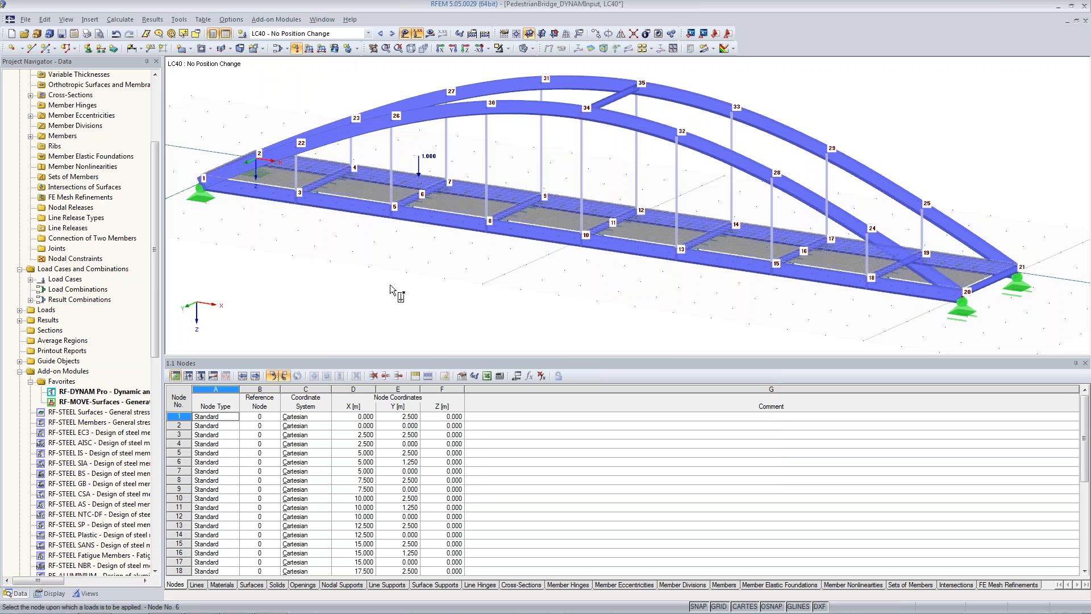
pyautogui.press('Escape')
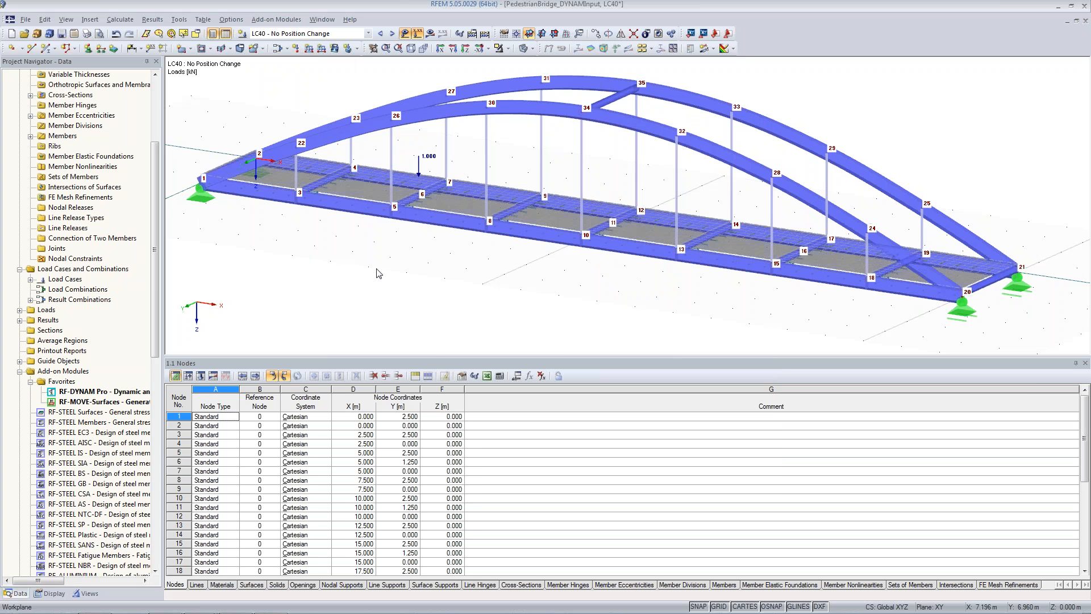
# Step: Copy time diagram TD1 in the RF-DYNAM Pro input data and describe the copy as "No Position Change"
pyautogui.doubleClick(91, 391)
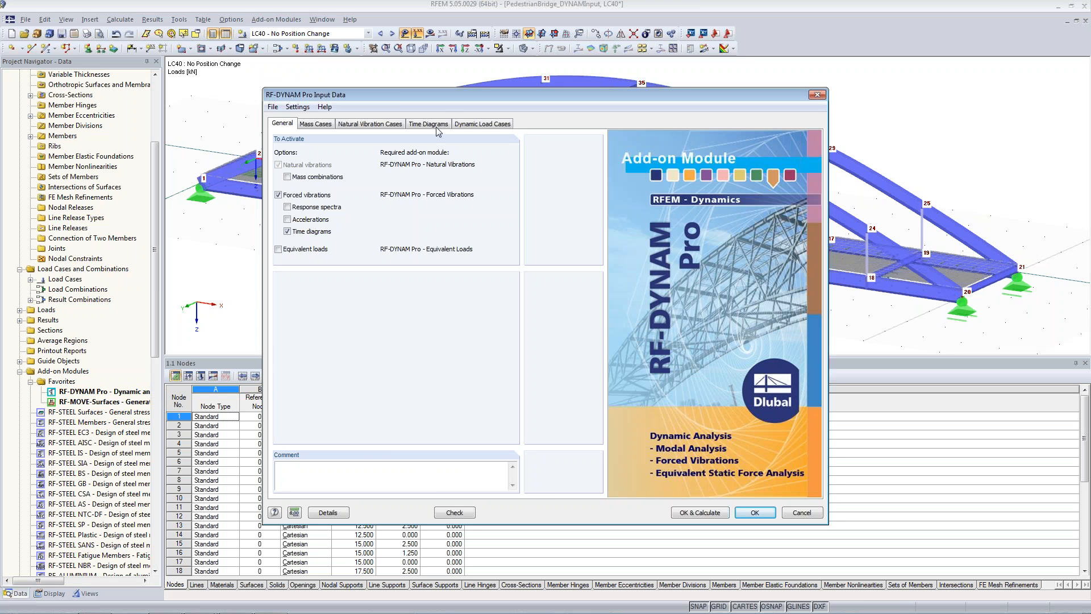
pyautogui.click(437, 125)
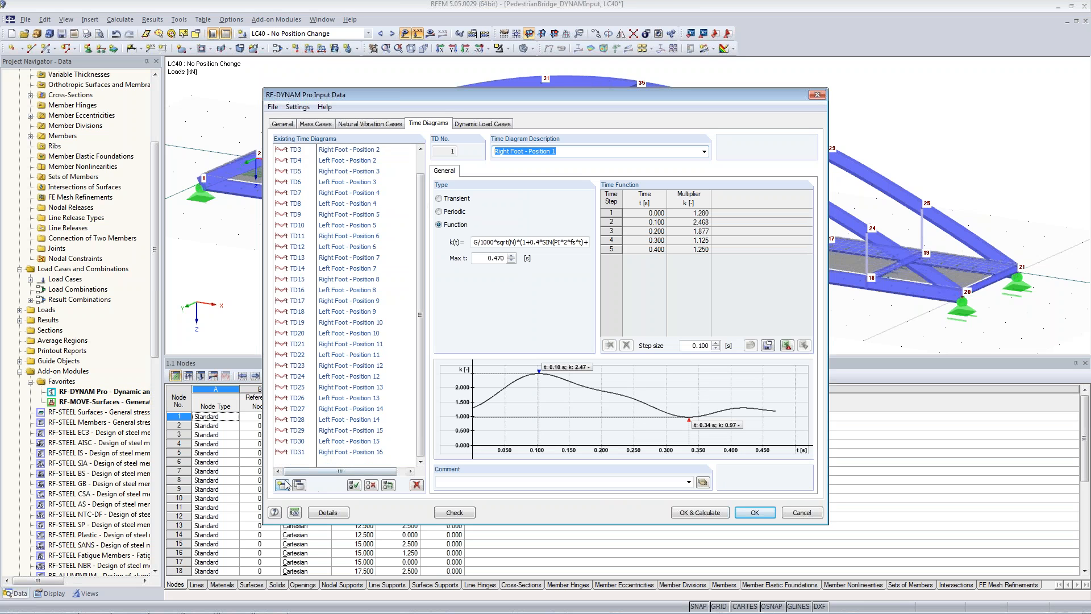
pyautogui.scroll(1, 419, 205)
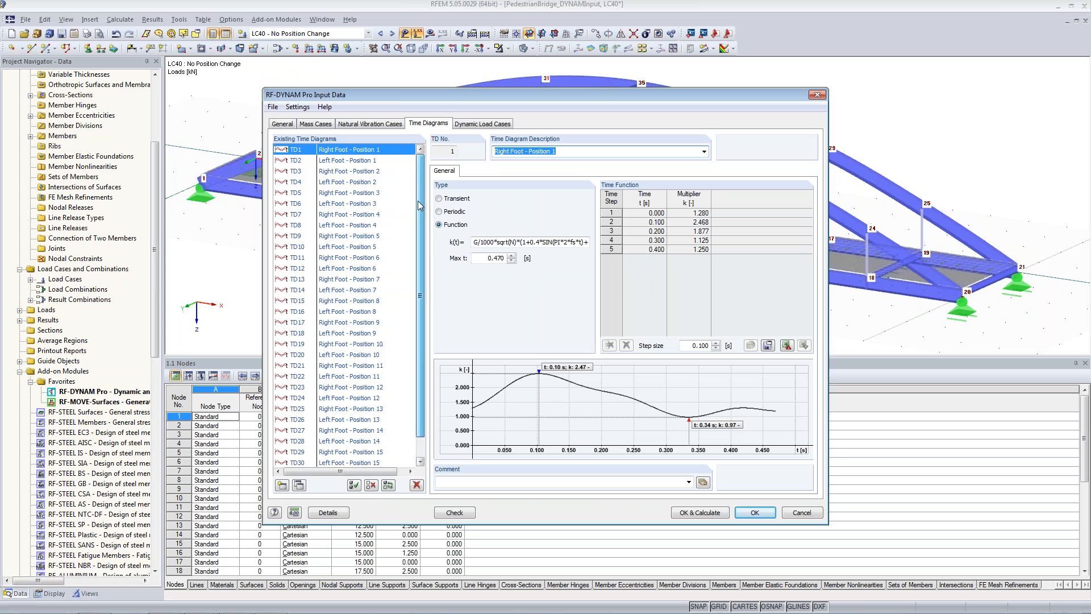
pyautogui.click(333, 149)
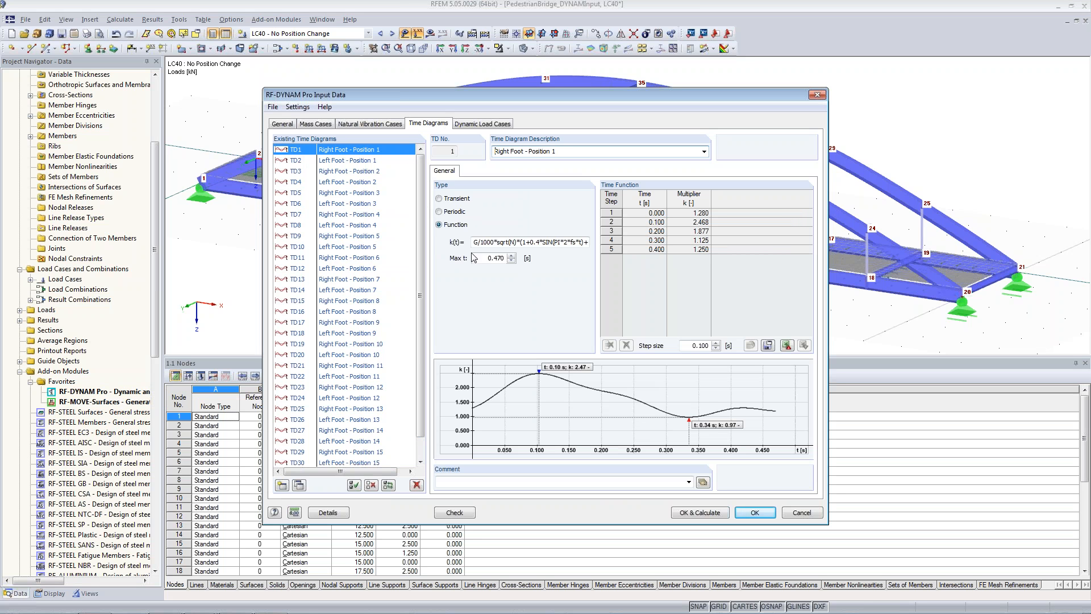
pyautogui.moveTo(474, 243); pyautogui.dragTo(502, 241)
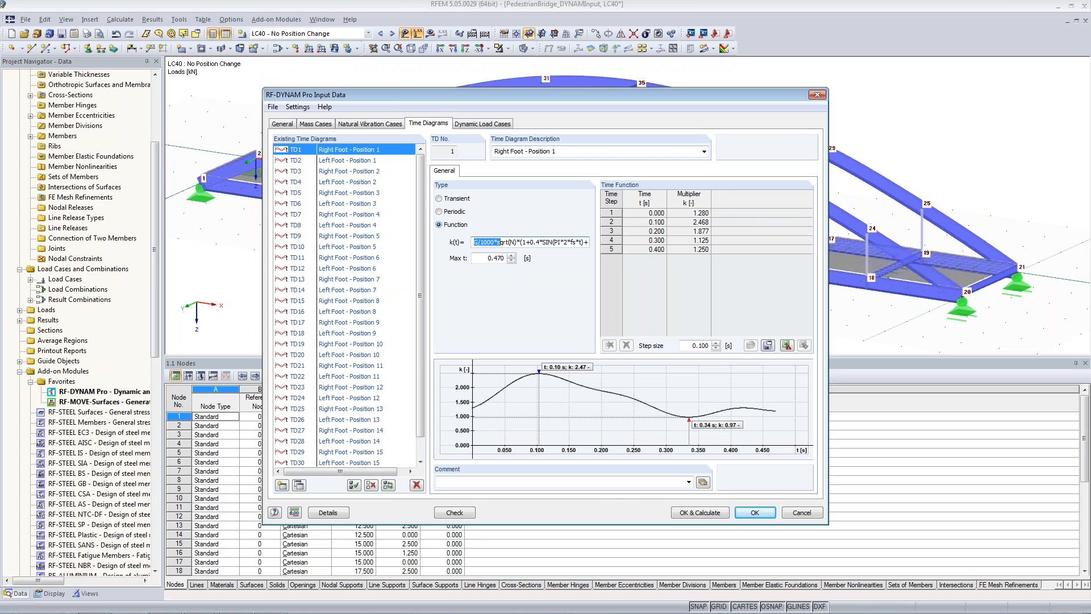
pyautogui.click(299, 485)
pyautogui.moveTo(556, 151); pyautogui.dragTo(461, 146)
pyautogui.write('No Position Change')
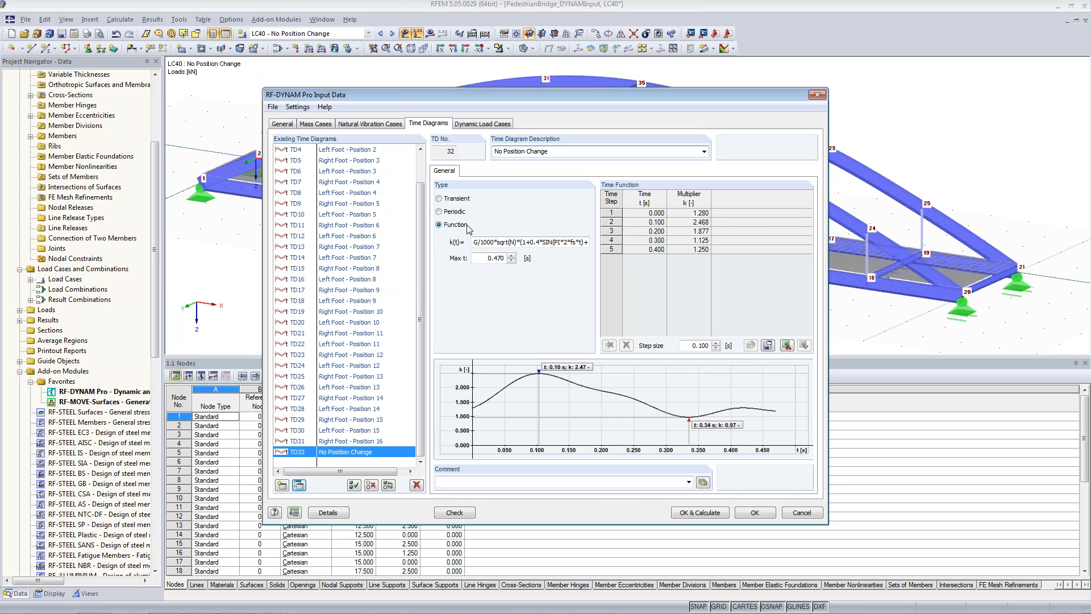
# Step: Replace N with N_all in the new time diagram's k(t) function and set its maximum time to 1 s
pyautogui.click(499, 244)
pyautogui.write('_all')
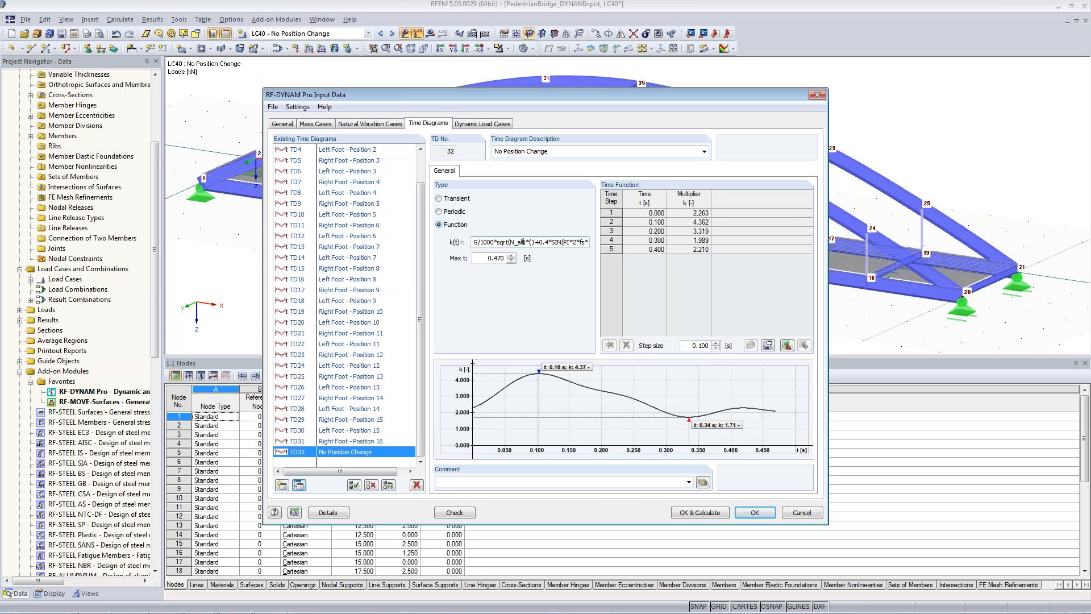
pyautogui.press('Tab')
pyautogui.write('1')
pyautogui.press('Tab')
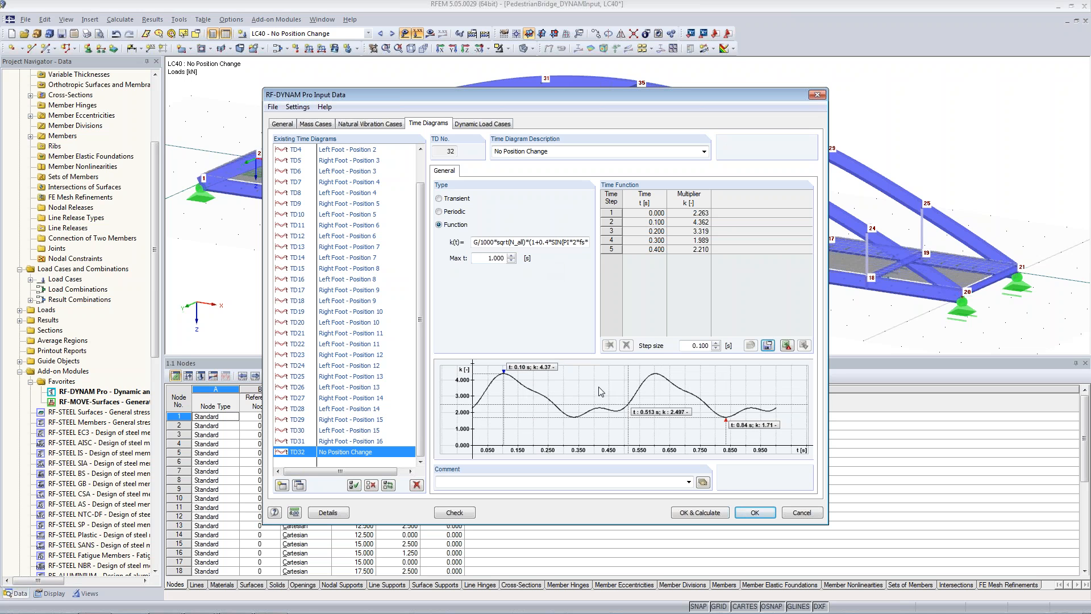
# Step: Exclude the dynamic load case DLC1, Walking - Vertical Load, from solving
pyautogui.moveTo(684, 608)
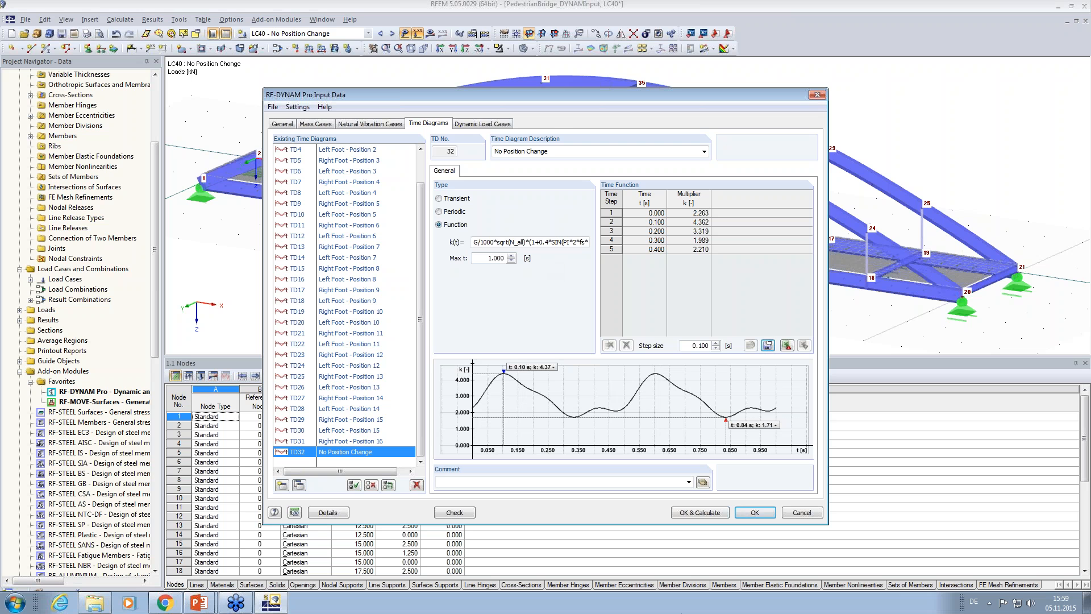
pyautogui.click(505, 126)
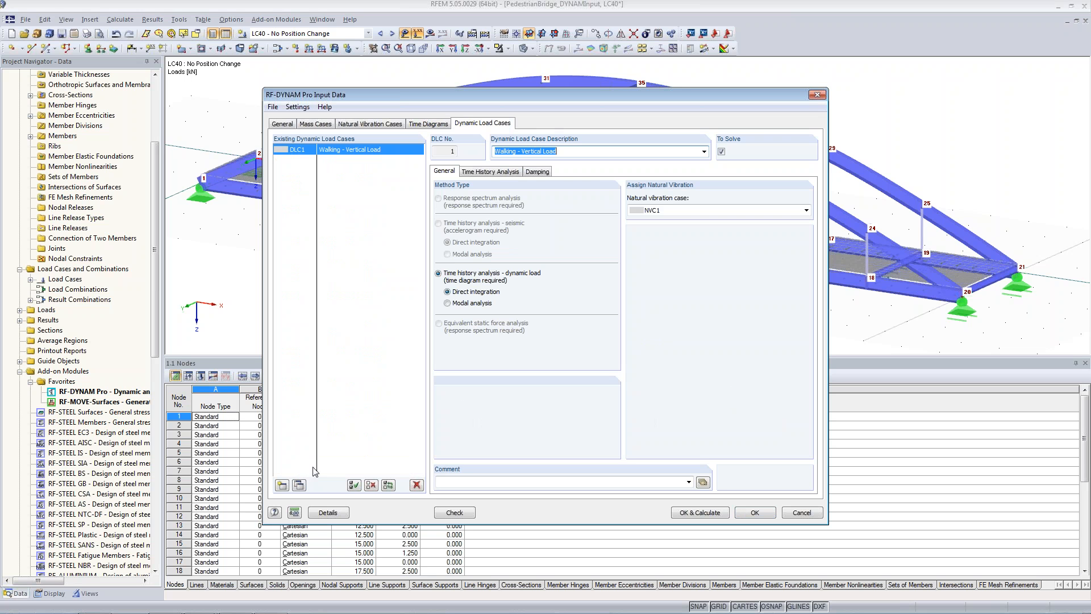
pyautogui.click(722, 152)
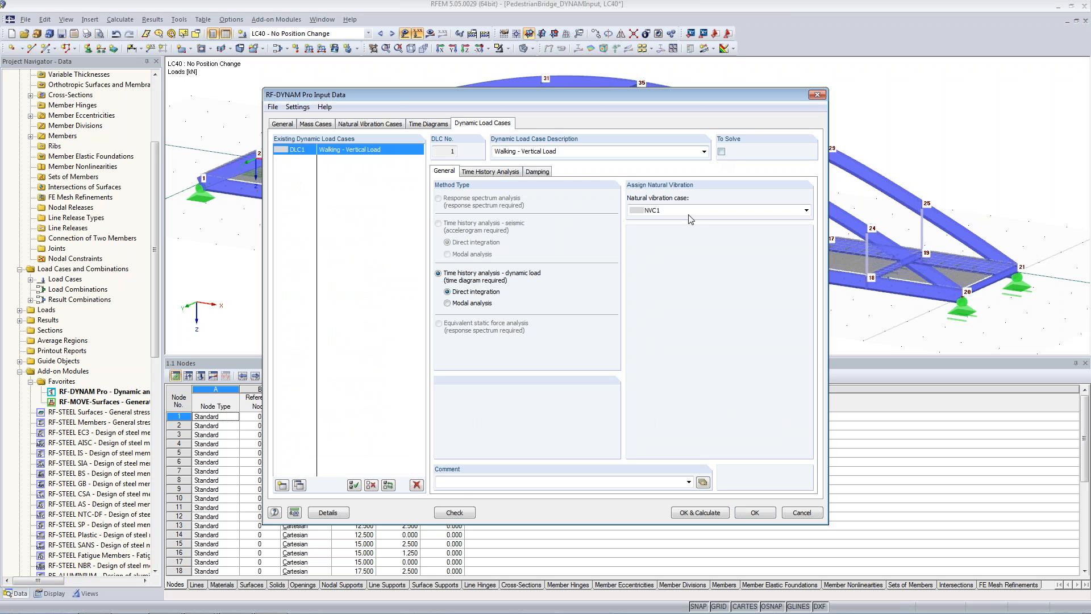
pyautogui.click(299, 484)
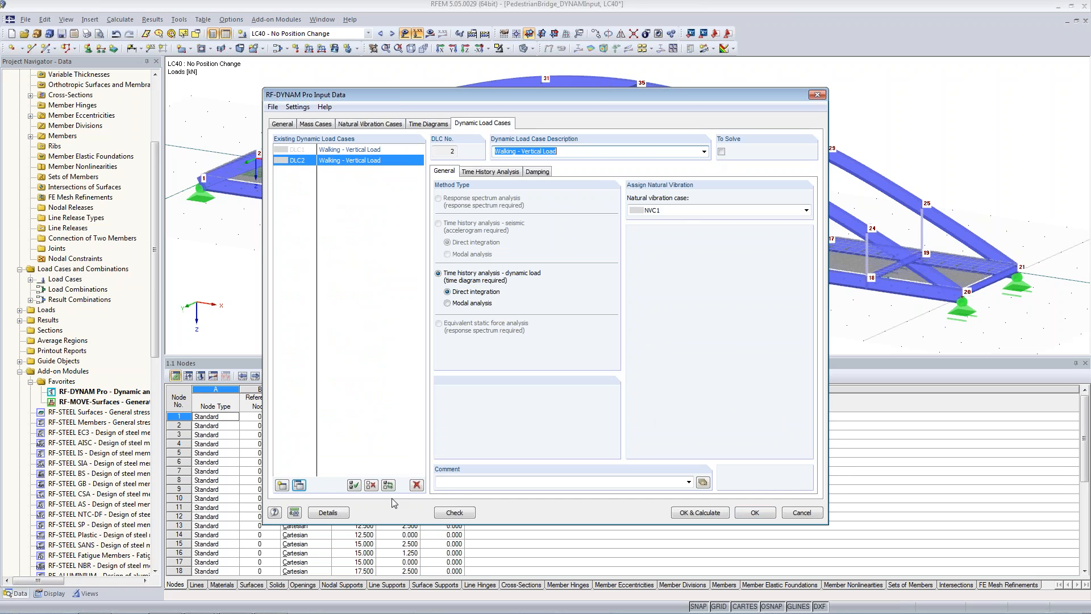
pyautogui.click(416, 485)
pyautogui.click(526, 325)
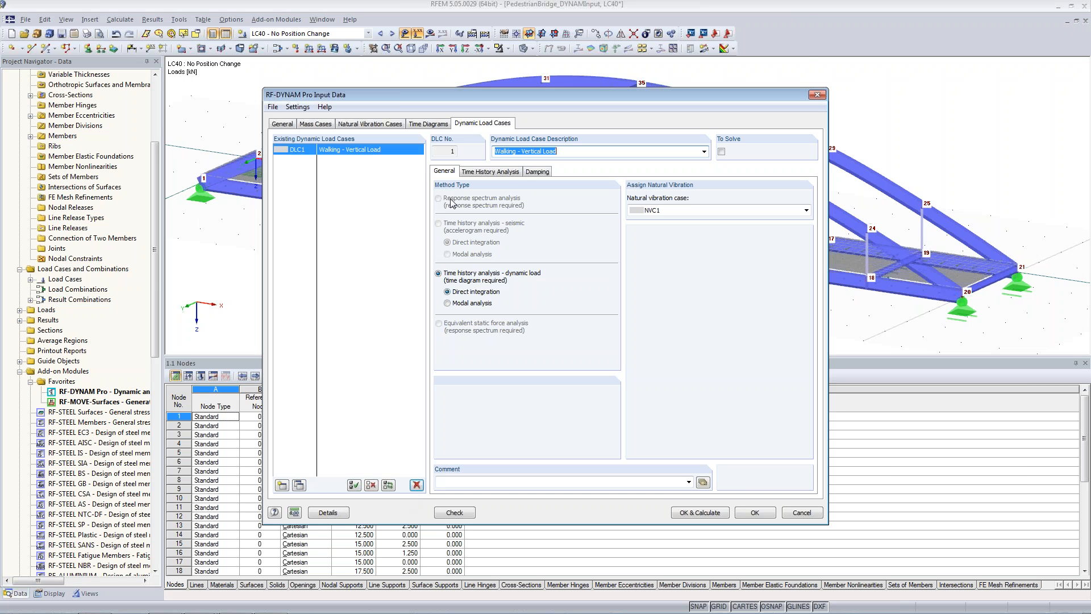
# Step: Check DLC1's time history settings, add a dynamic load case described as "No Position Change" and open its time history analysis settings
pyautogui.click(508, 172)
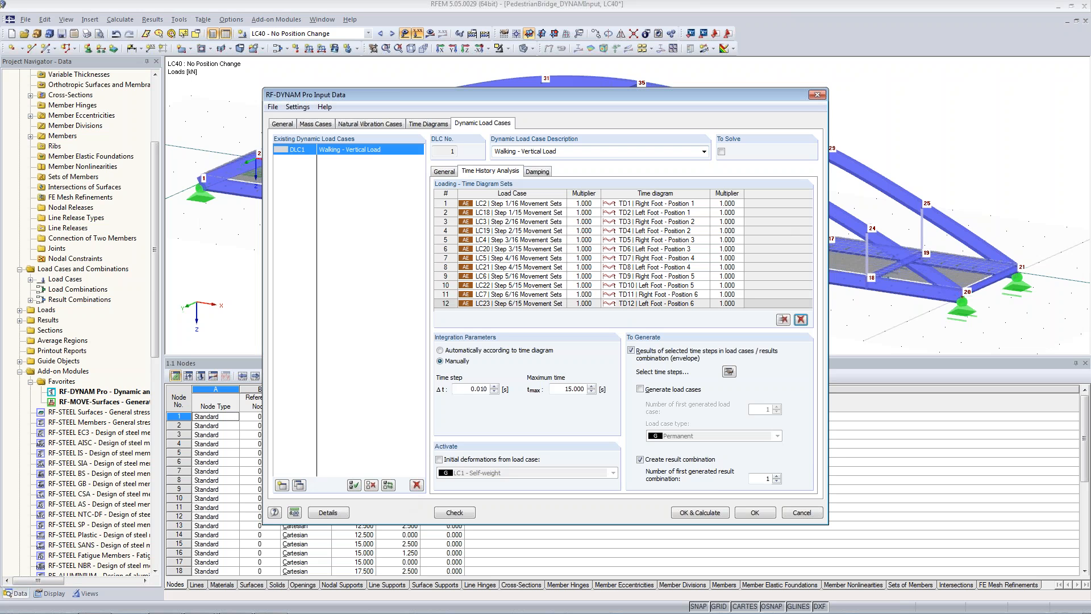
pyautogui.click(281, 485)
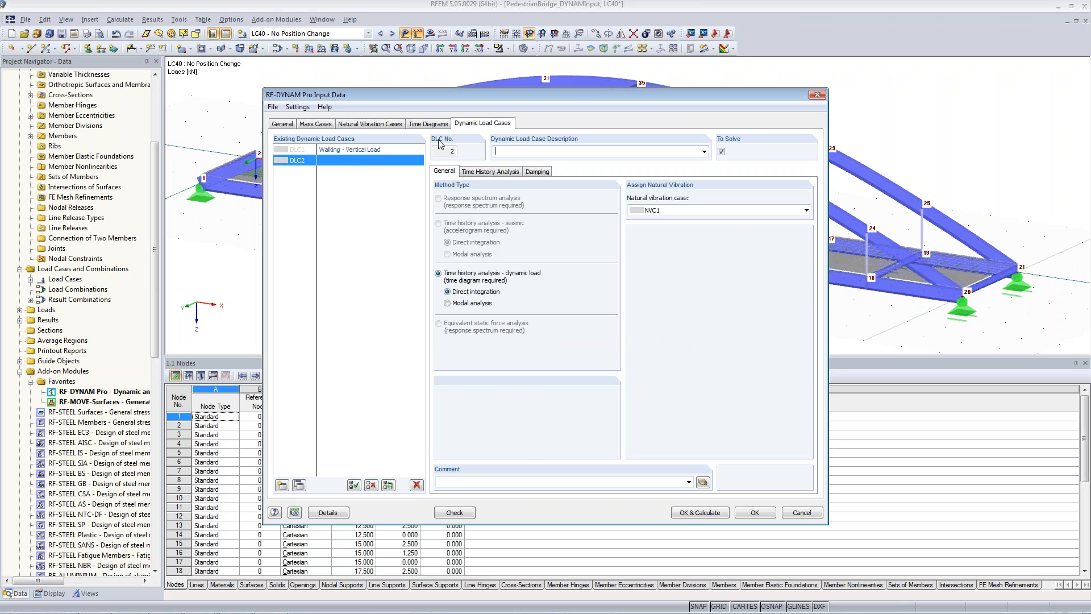
pyautogui.write('No Position Change')
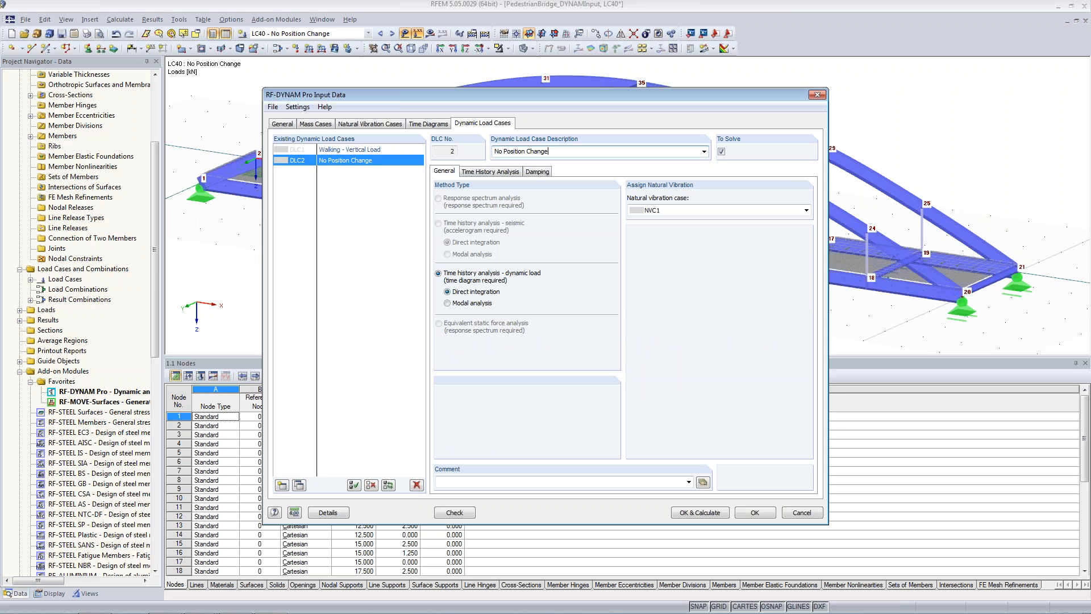
pyautogui.click(508, 171)
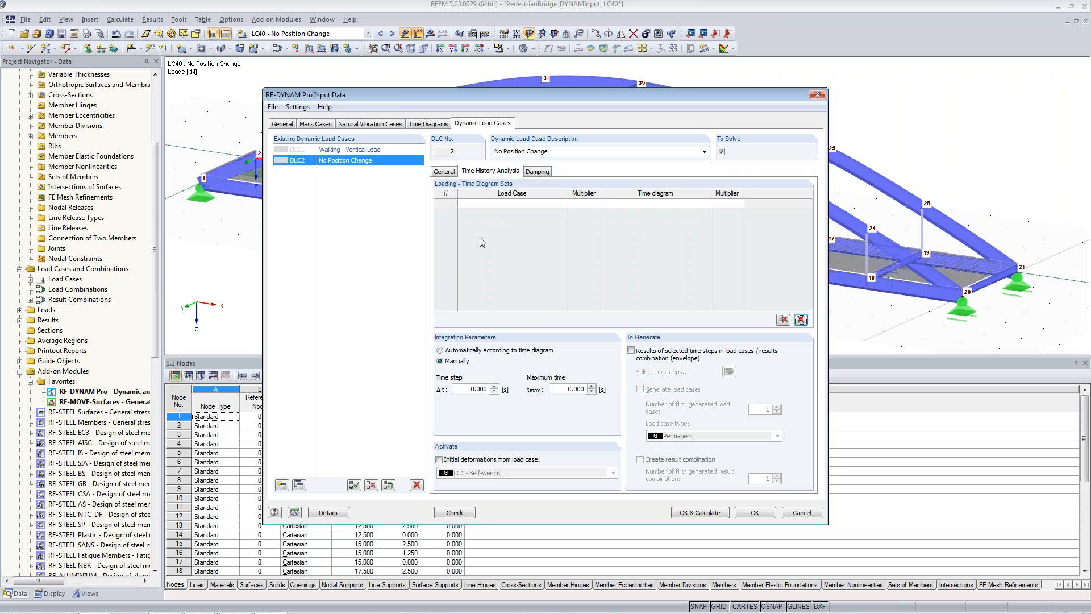
# Step: Assign load case LC40, No Position Change, and time diagram TD32 to the first loading set of DLC2
pyautogui.click(561, 202)
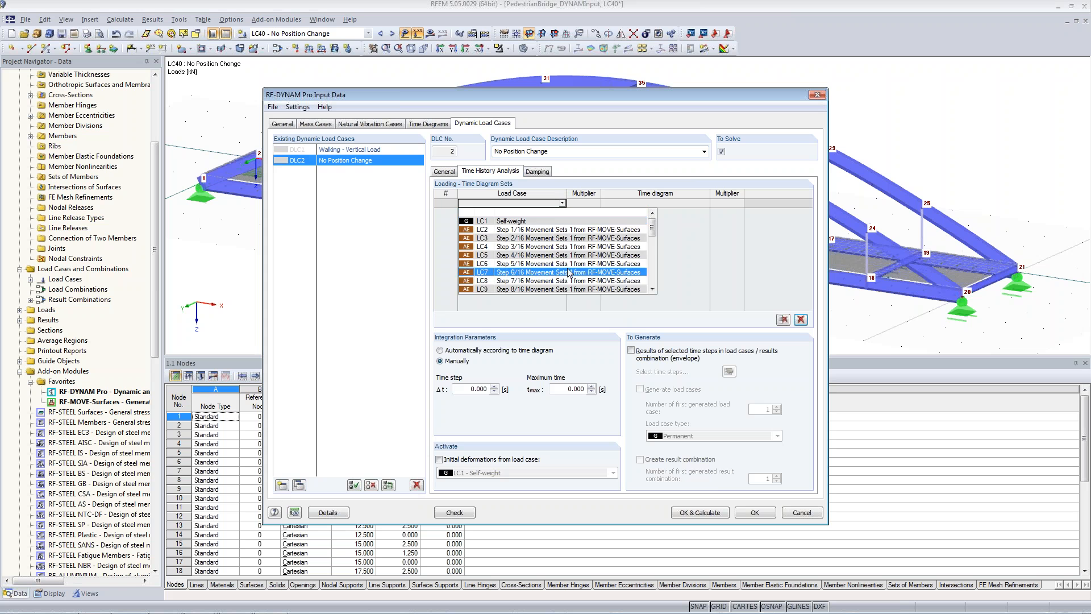
pyautogui.moveTo(653, 234); pyautogui.dragTo(653, 287)
pyautogui.click(548, 288)
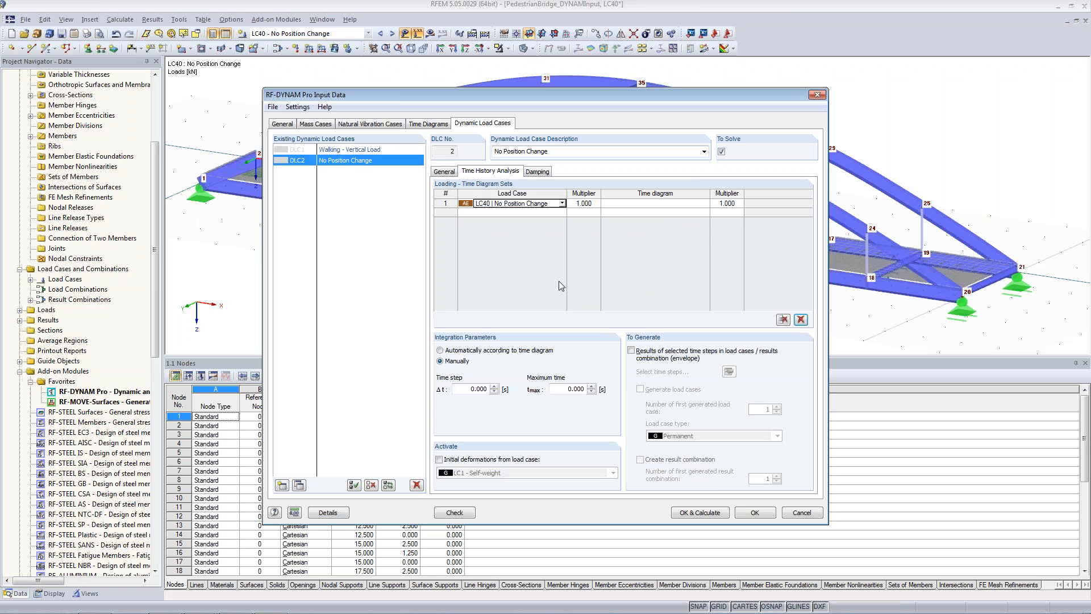
pyautogui.click(704, 203)
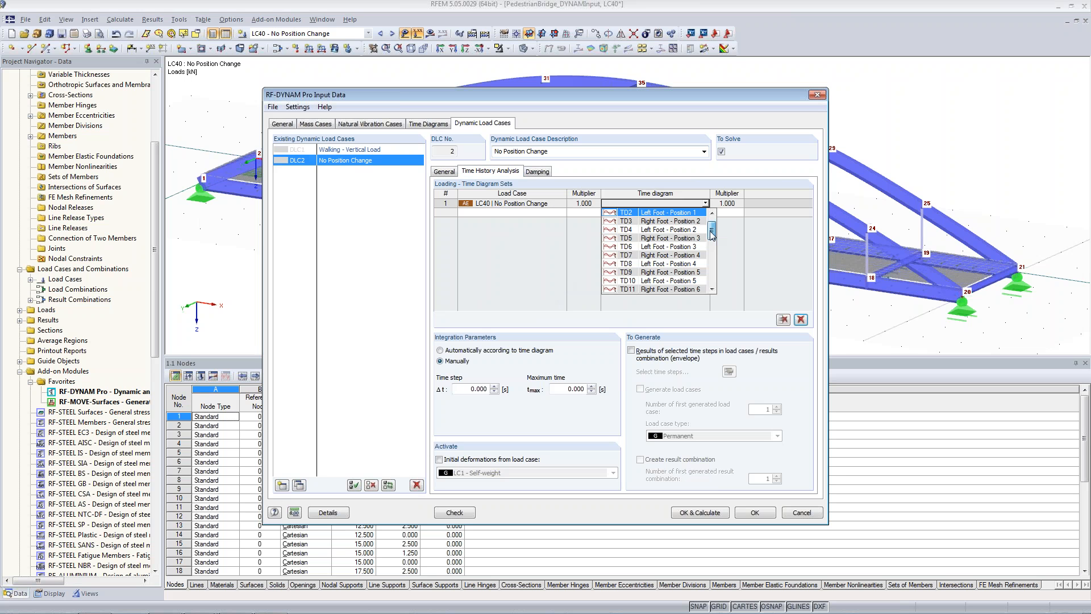
pyautogui.moveTo(711, 225); pyautogui.dragTo(710, 297)
pyautogui.click(691, 290)
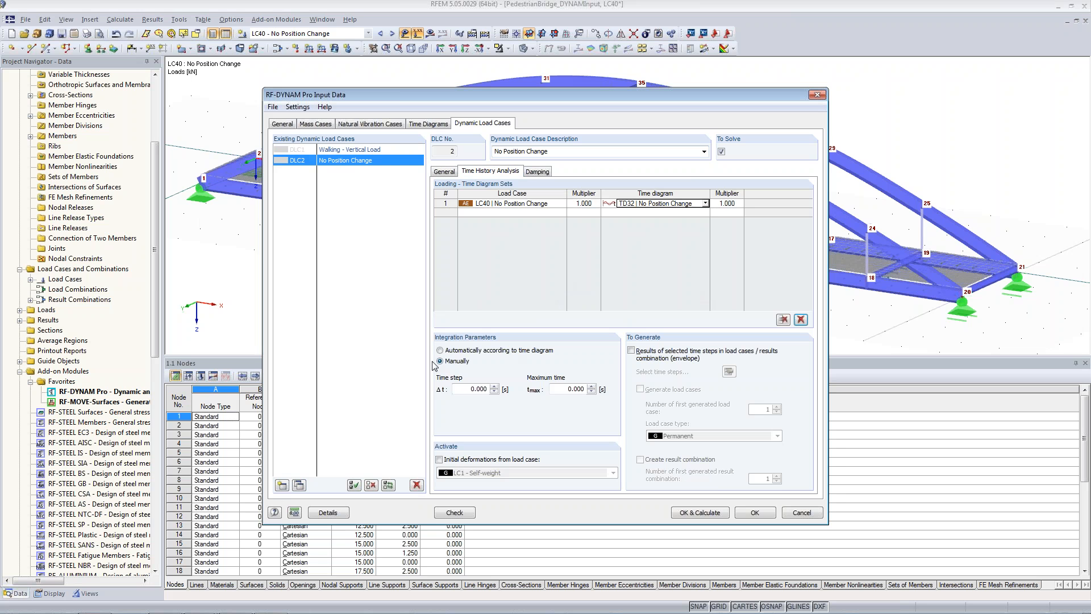
# Step: Set DLC2's time step to 0.01 s and maximum time to 5 s, and enable envelope results with a generated result combination
pyautogui.moveTo(470, 389); pyautogui.dragTo(502, 389)
pyautogui.write('0.01')
pyautogui.press('Tab')
pyautogui.write('5')
pyautogui.press('Tab')
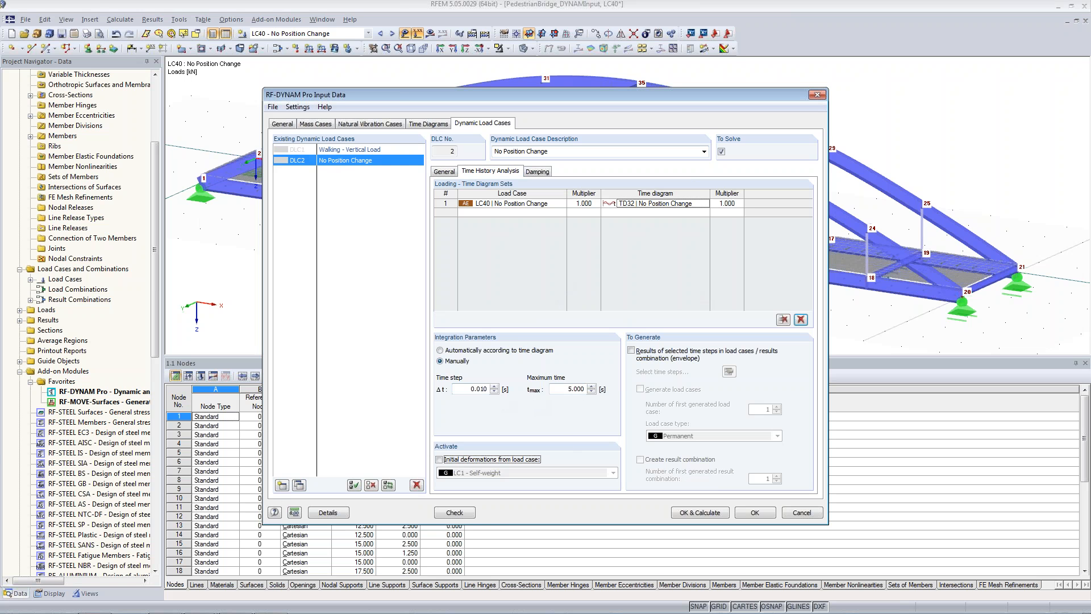
pyautogui.click(630, 350)
pyautogui.click(640, 459)
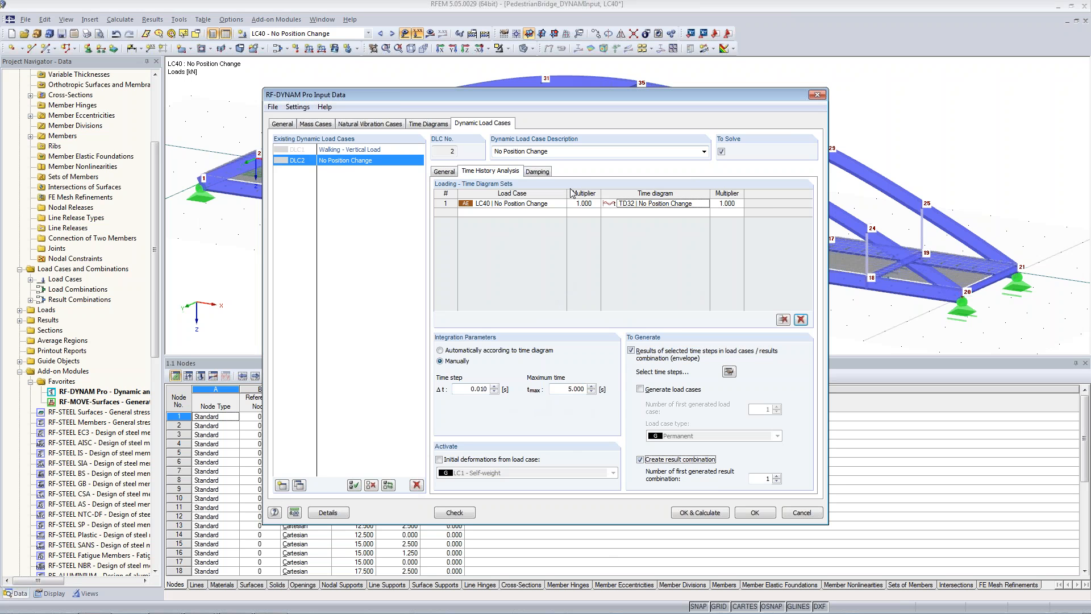
# Step: Define a damping value of 0.02 for DLC2 and start the calculation
pyautogui.click(549, 171)
pyautogui.click(439, 246)
pyautogui.press('Tab')
pyautogui.write('0.02')
pyautogui.press('Tab')
pyautogui.click(708, 513)
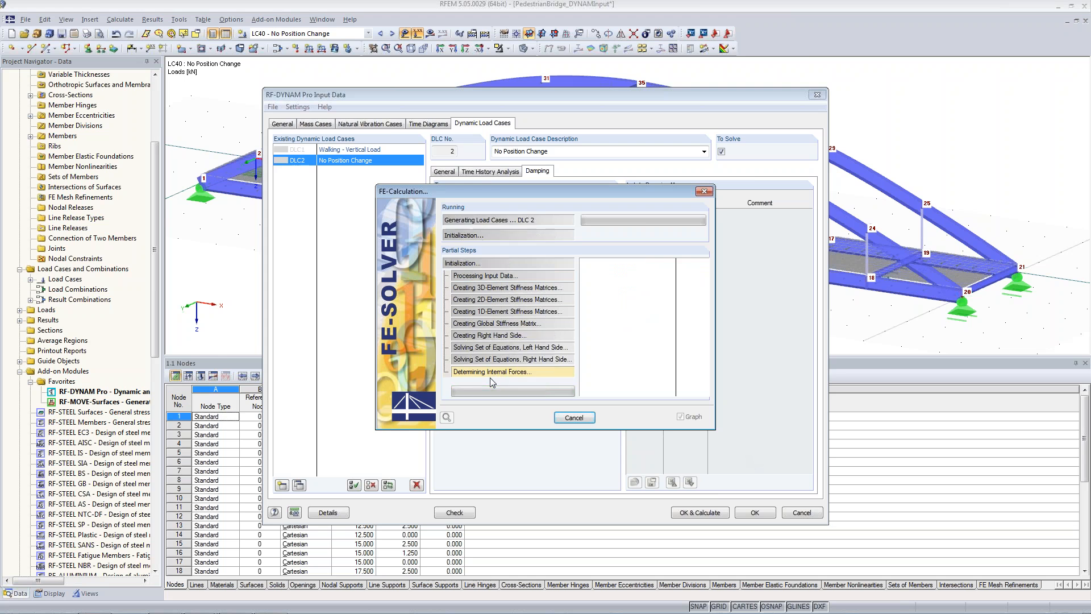
# Step: Display the DLC2 results and plot the Z displacement of node 6 in the Time Course Monitor, keeping the bridge visible
pyautogui.click(377, 380)
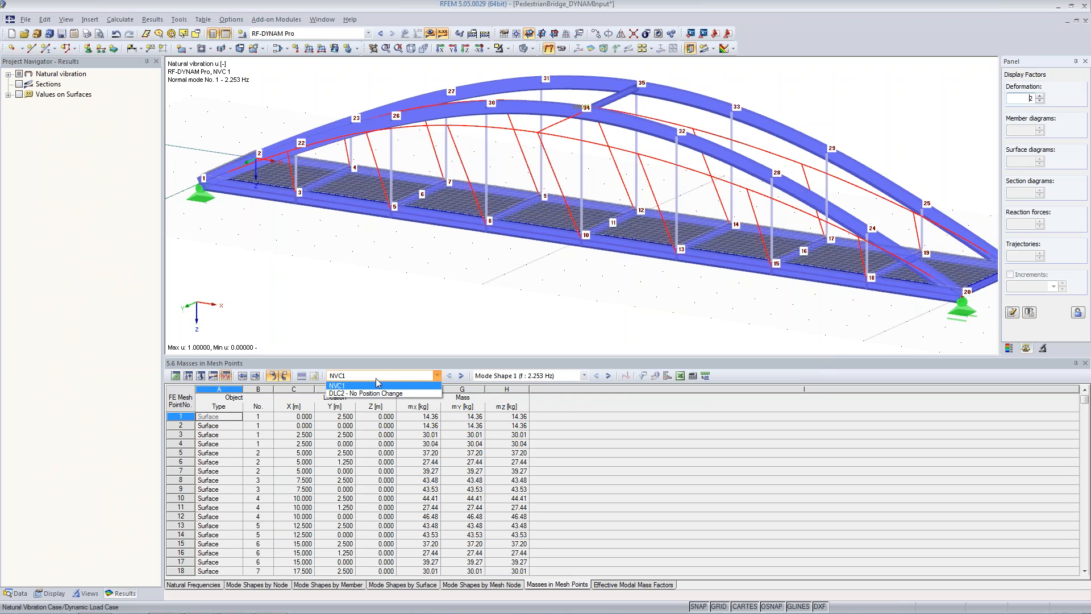
pyautogui.click(375, 393)
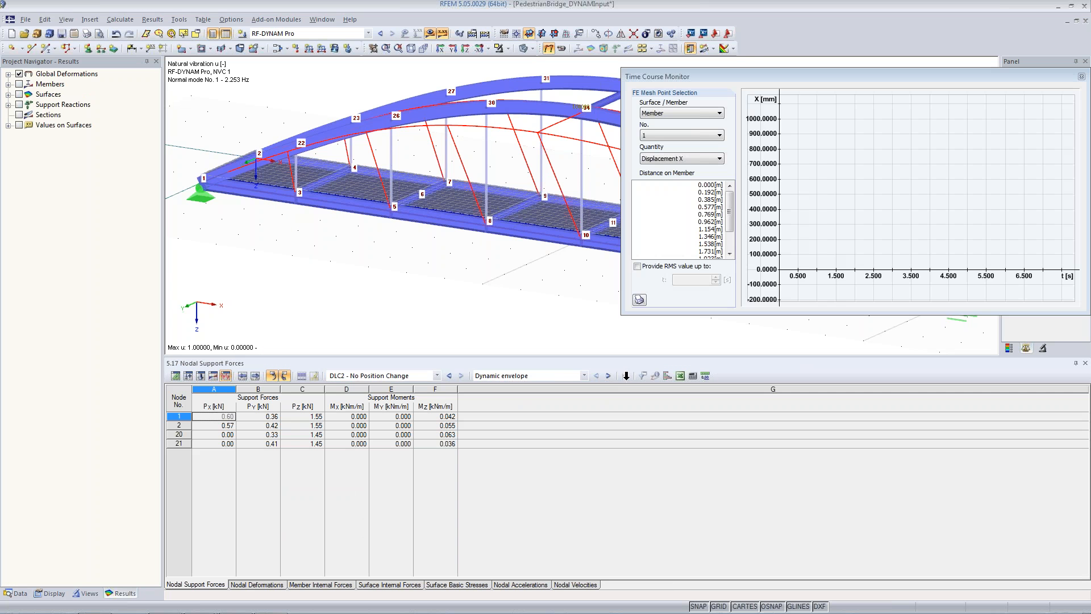
pyautogui.click(419, 205)
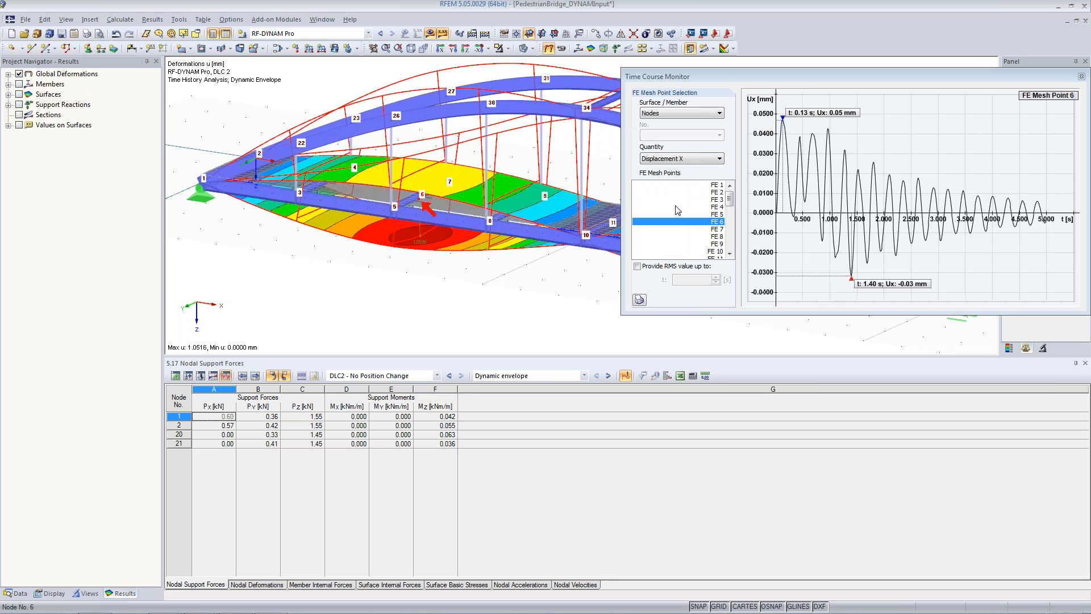
pyautogui.click(682, 159)
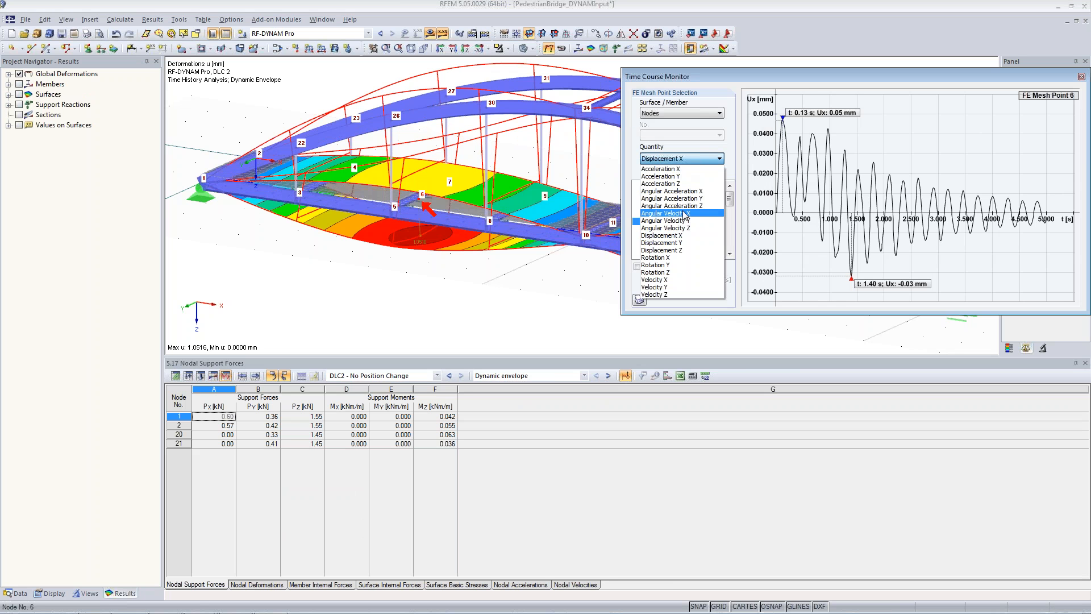
pyautogui.click(684, 250)
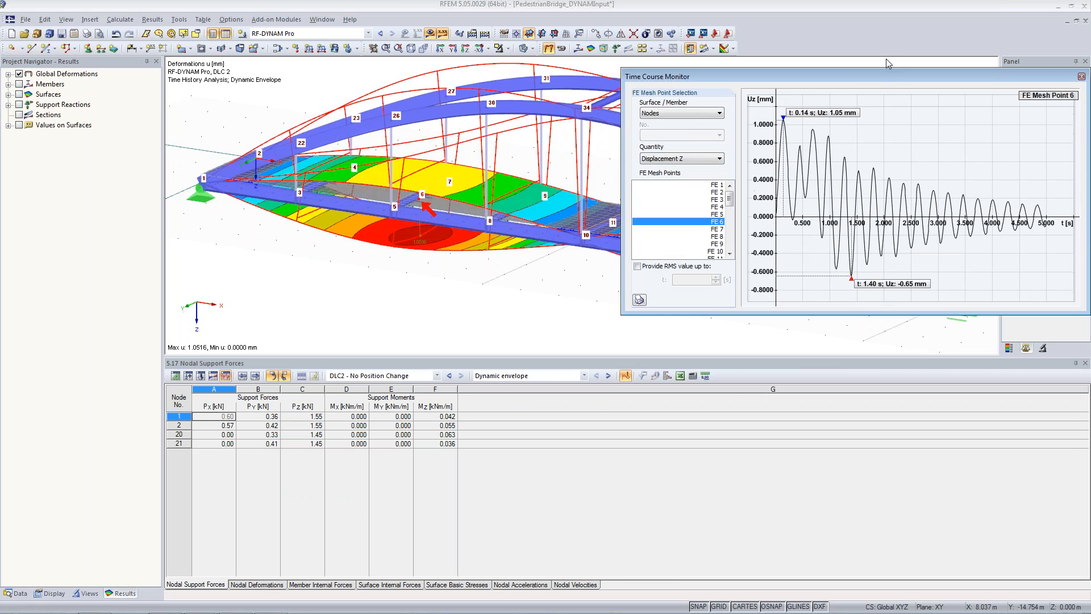
pyautogui.moveTo(891, 84); pyautogui.dragTo(881, 325)
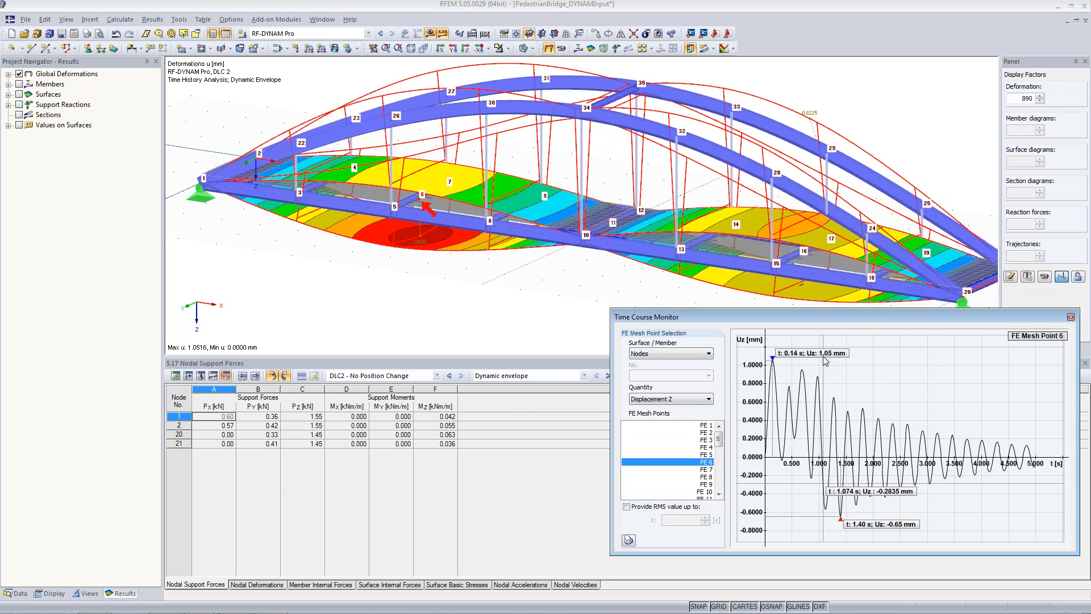
# Step: Plot the Z acceleration over time at node 6 and provide its RMS value up to 1 s
pyautogui.click(694, 399)
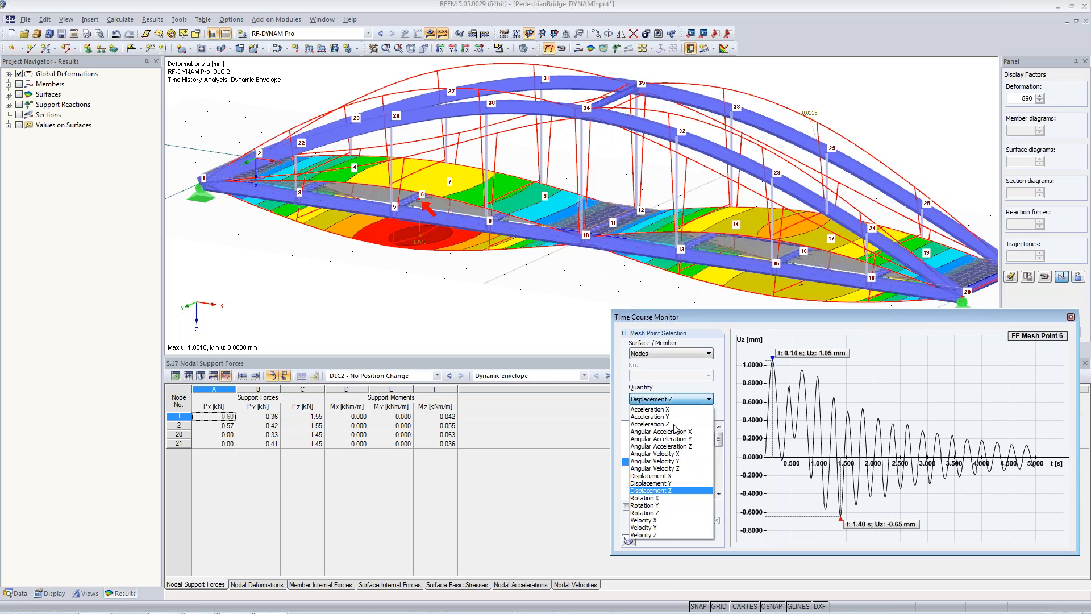
pyautogui.click(674, 425)
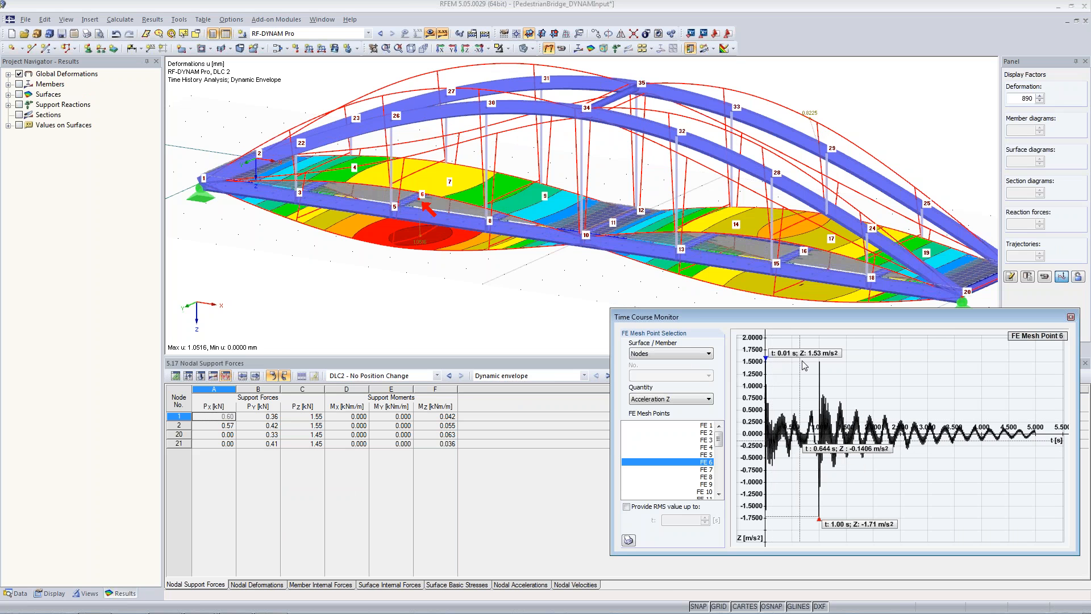
pyautogui.click(626, 507)
pyautogui.moveTo(678, 519); pyautogui.dragTo(768, 518)
pyautogui.write('1')
pyautogui.press('Return')
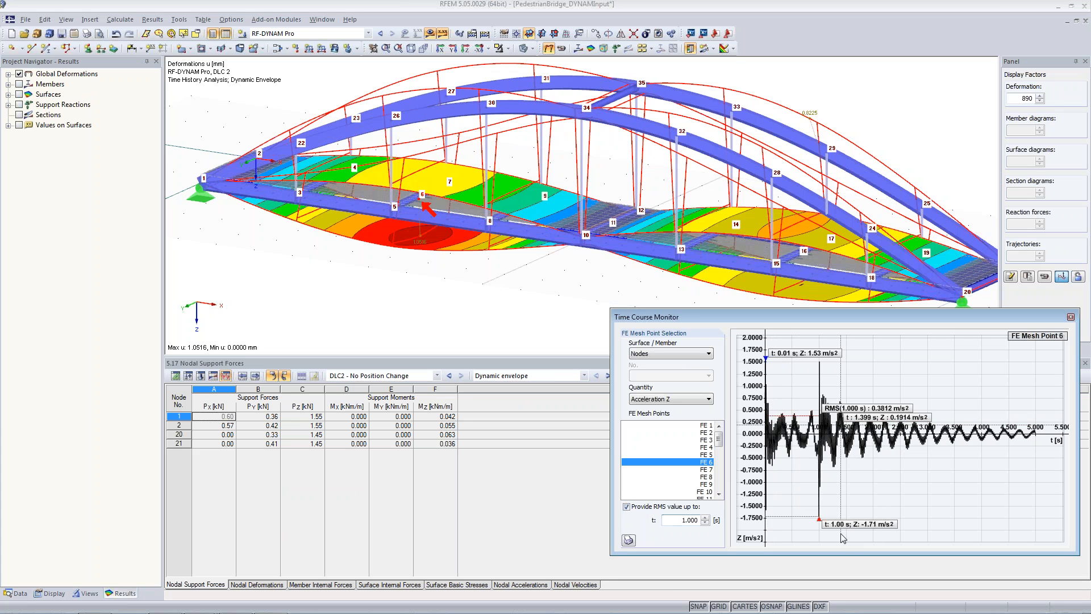
pyautogui.doubleClick(710, 519)
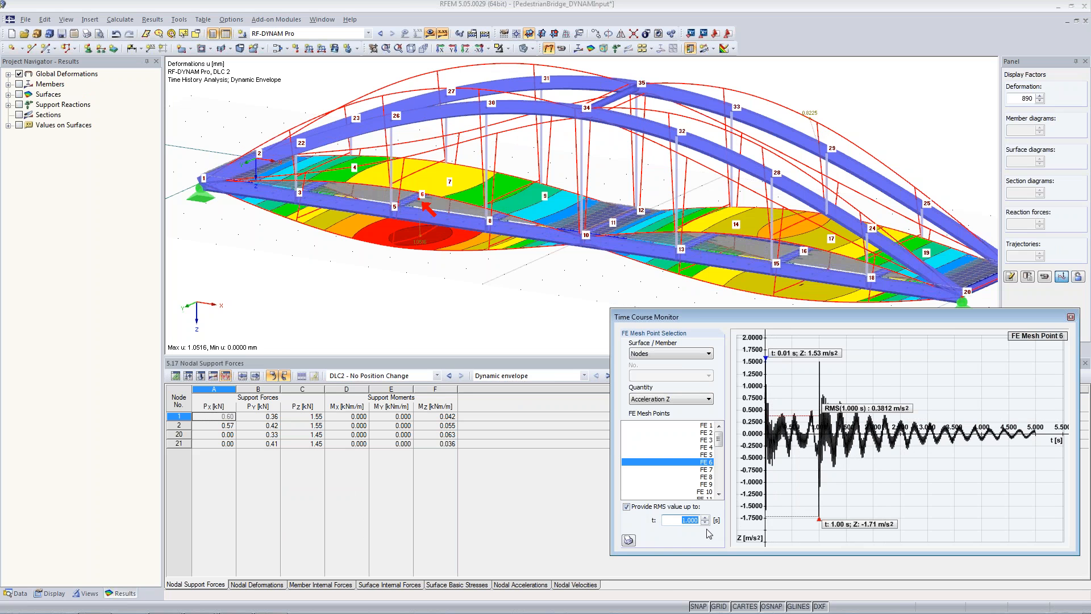
# Step: Switch to the presentation and go past the acceleration limits to the slide on running loads
pyautogui.moveTo(905, 453)
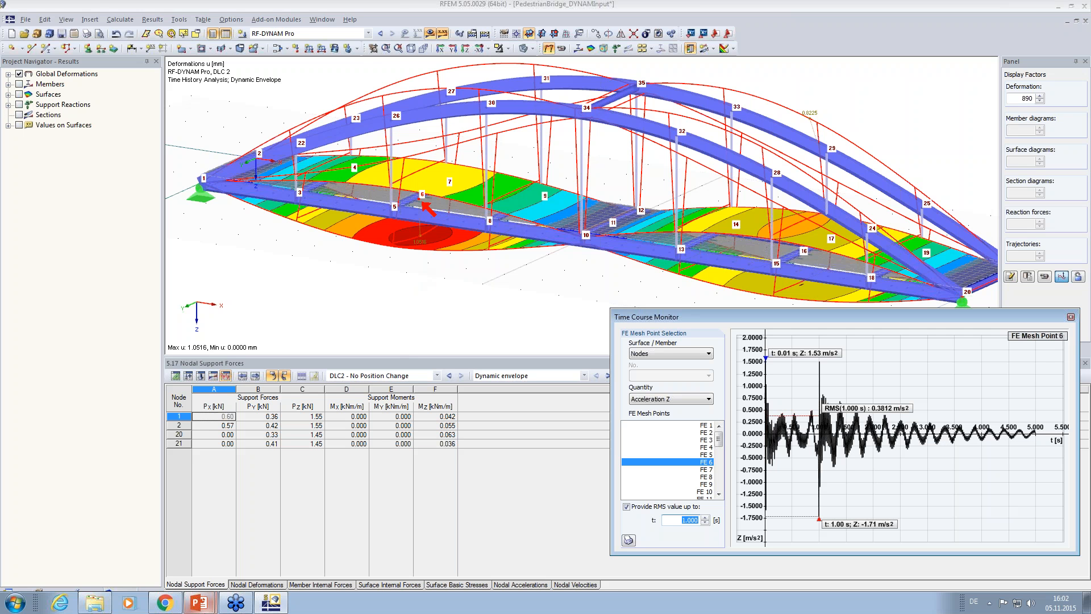
pyautogui.hotkey('alt', 'Tab')
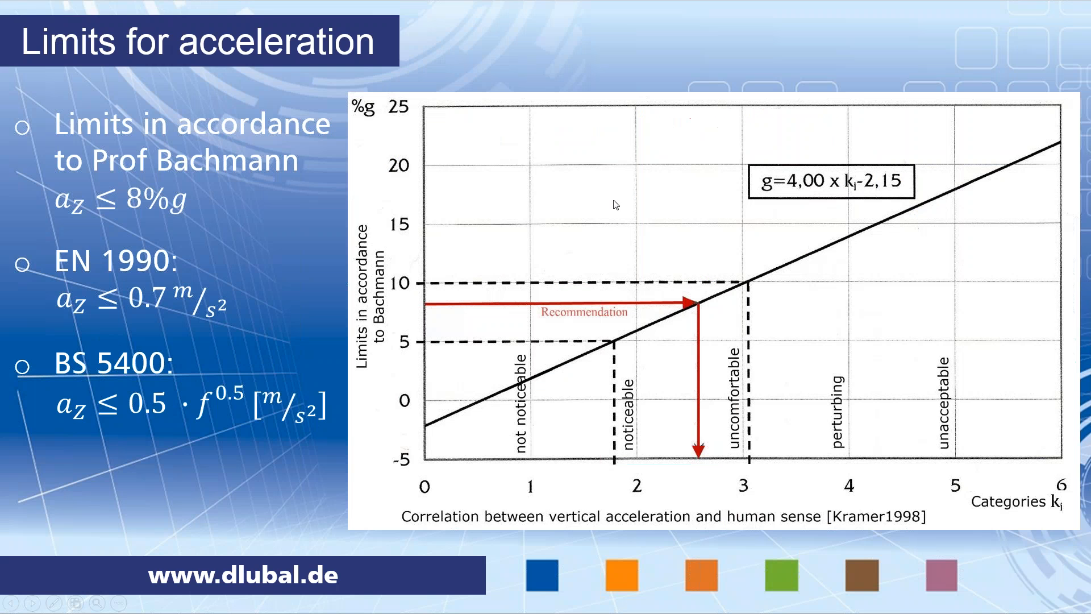
pyautogui.click(465, 268)
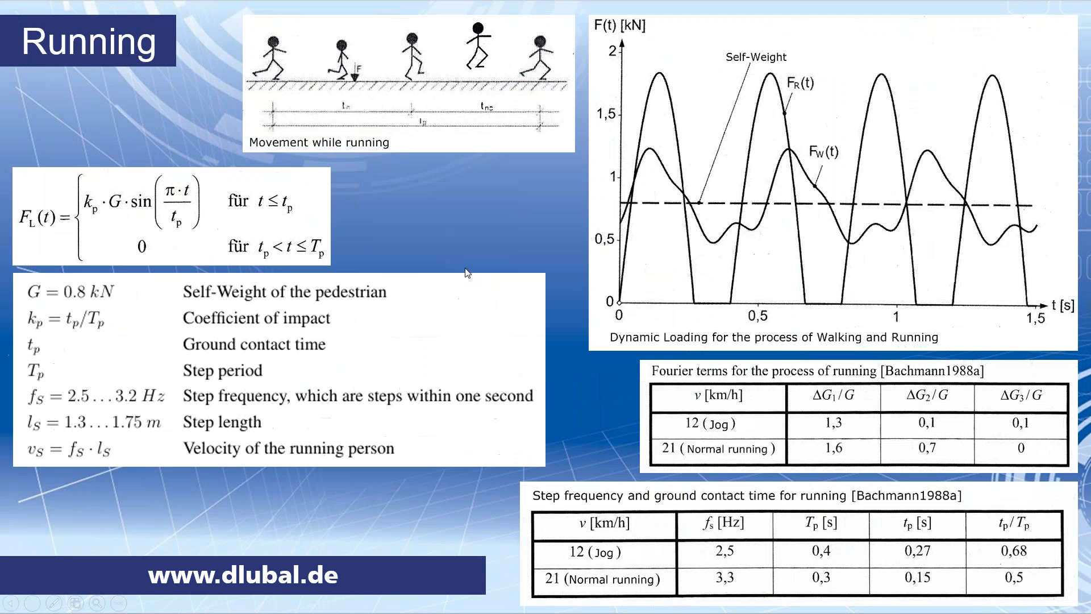